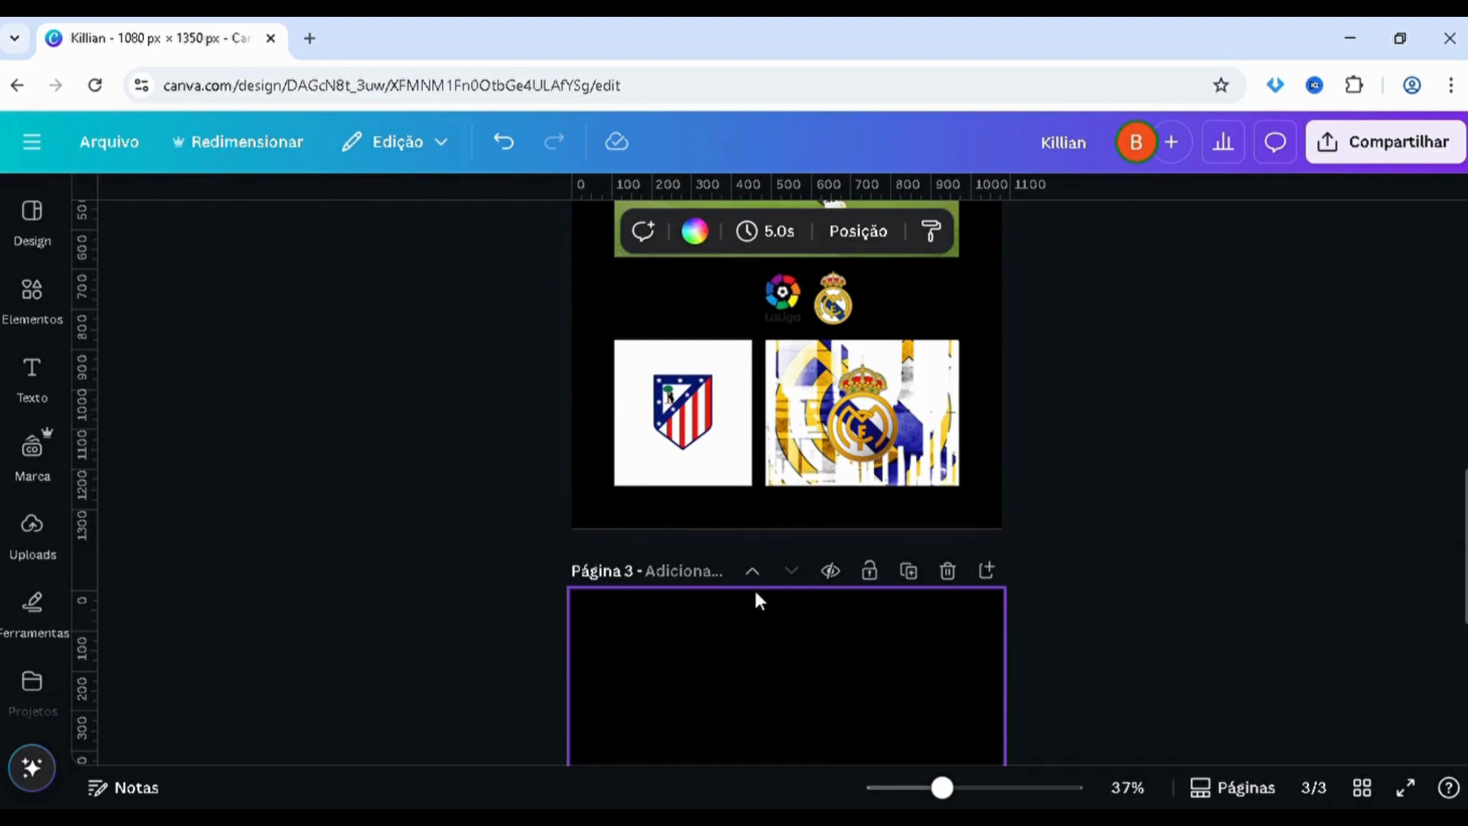
# Change the background colour of page 2 from black to white
pyautogui.click(757, 575)
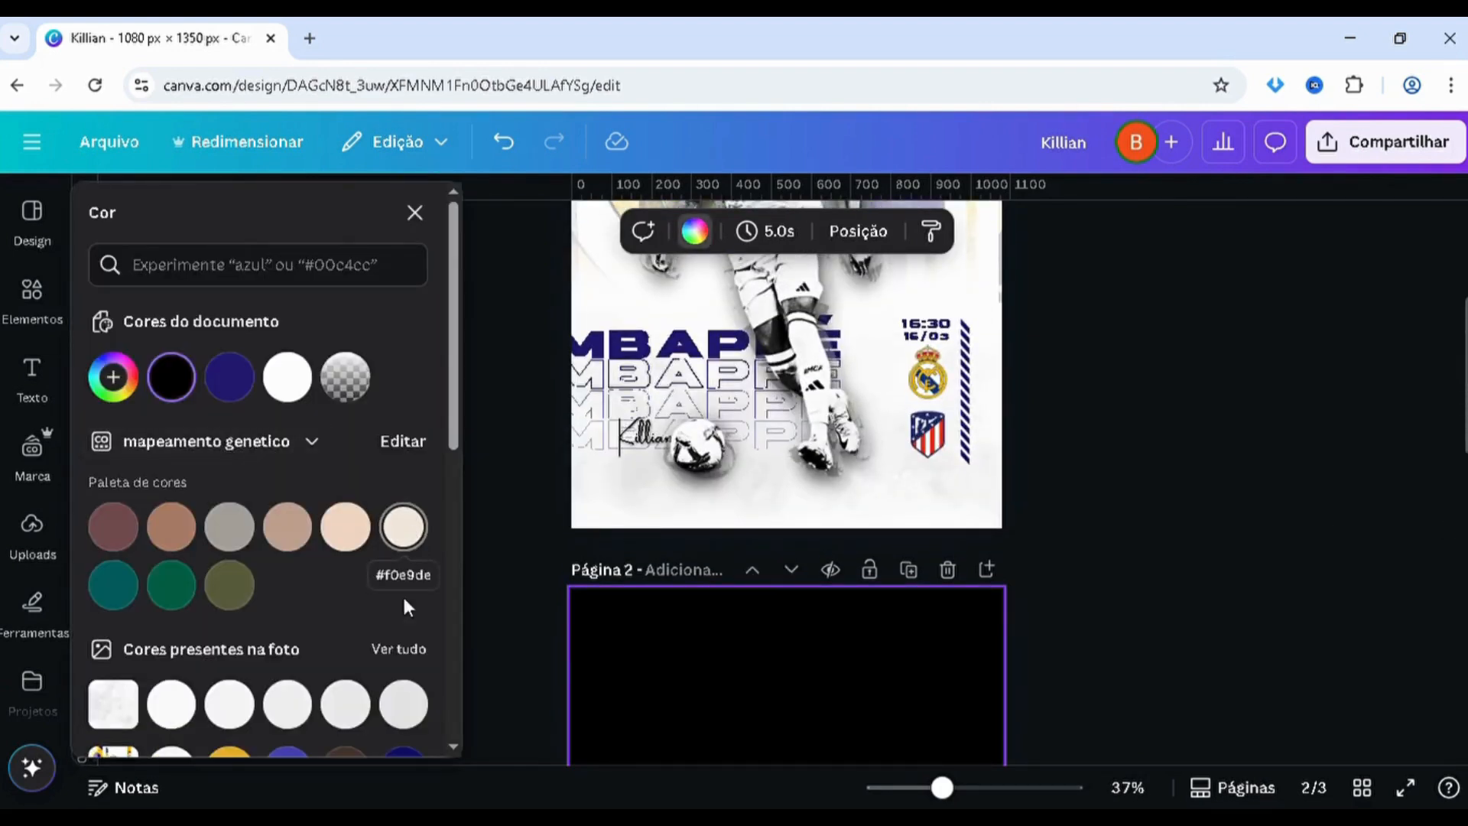
pyautogui.click(172, 703)
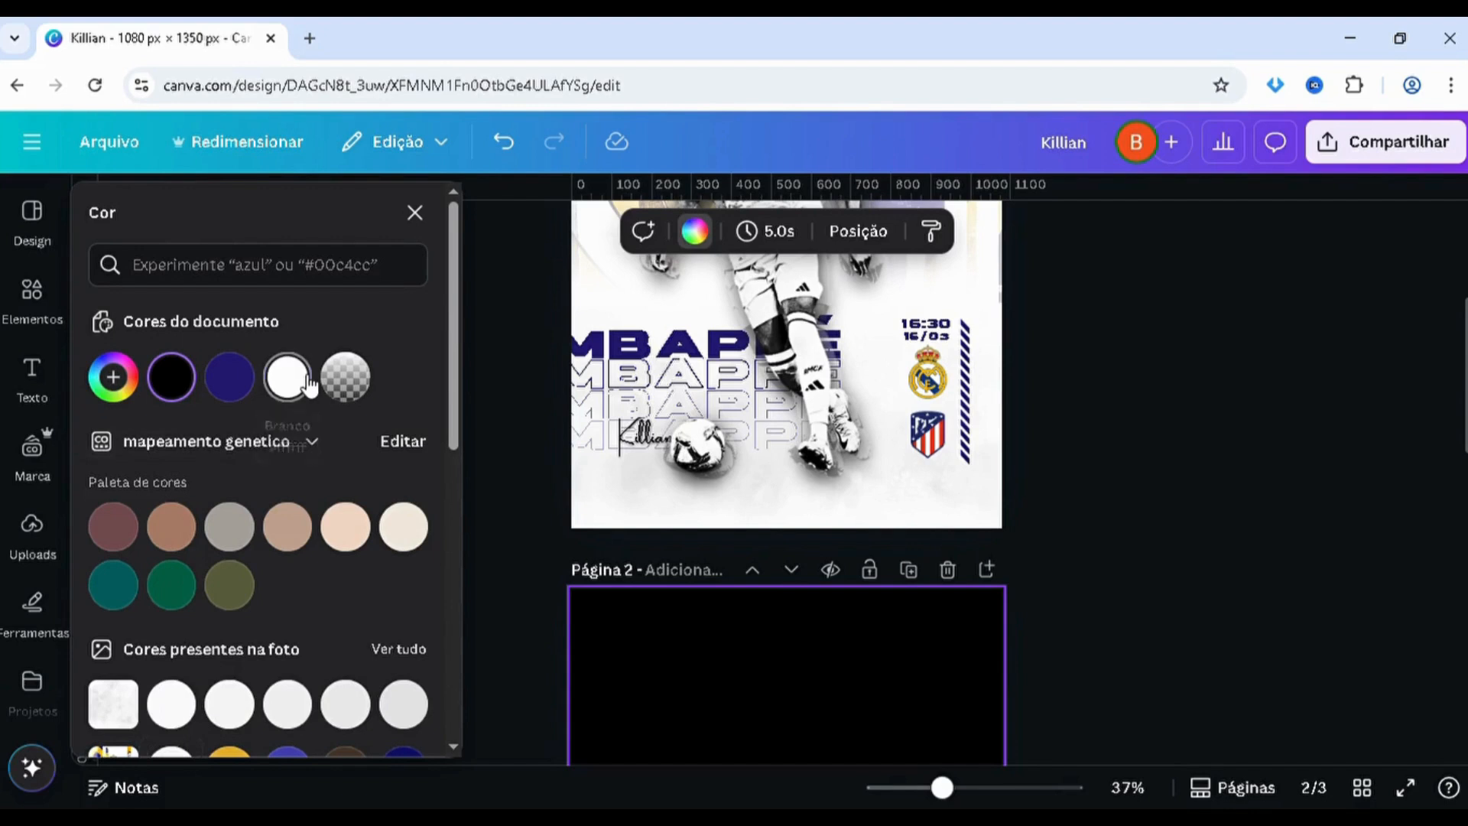
pyautogui.click(1401, 363)
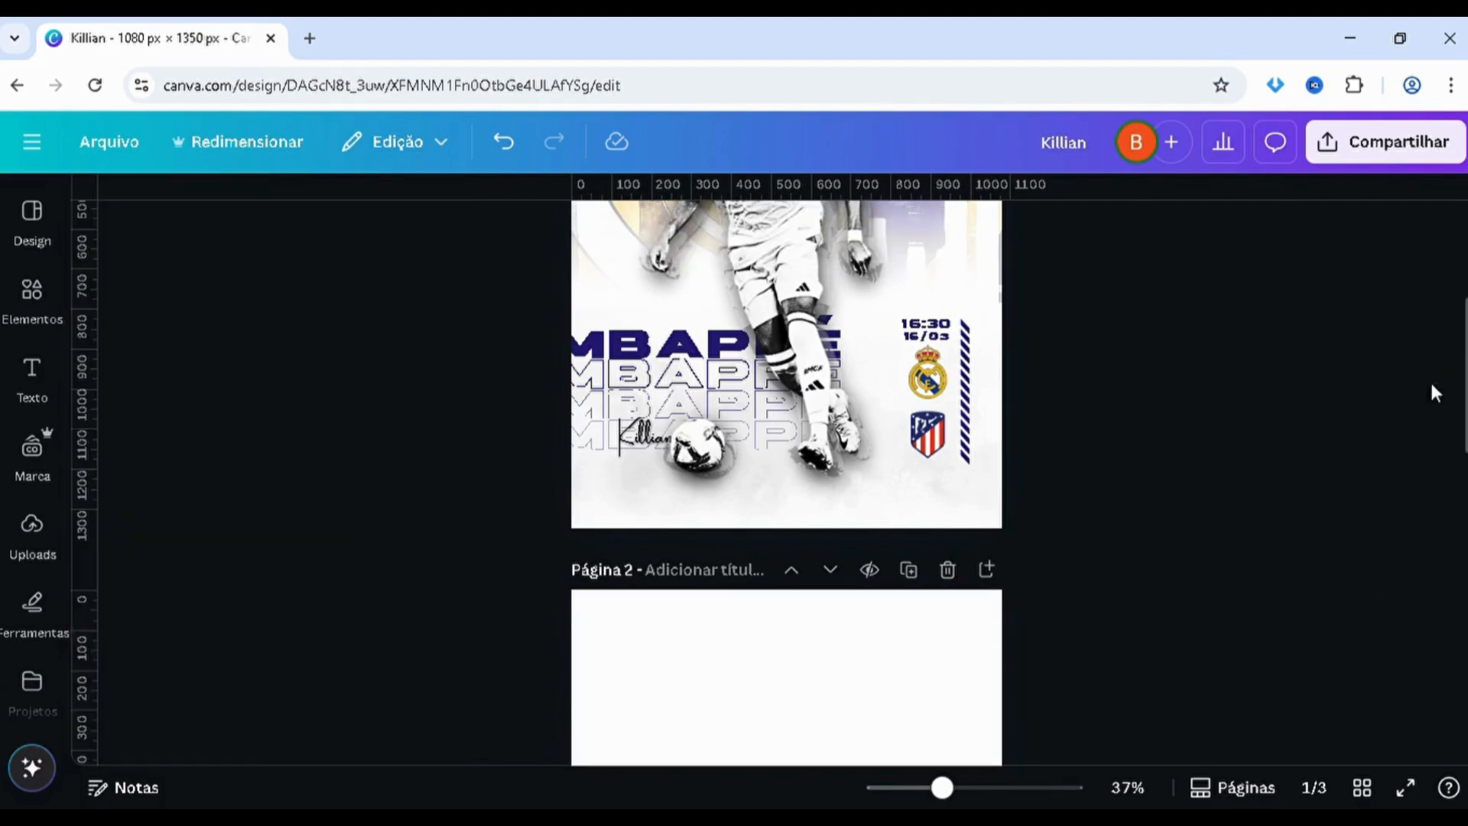
# Copy the footballer's stadium photo from page 3 and paste it onto page 2
pyautogui.scroll(-3, 1442, 600)
pyautogui.scroll(-5, 1442, 600)
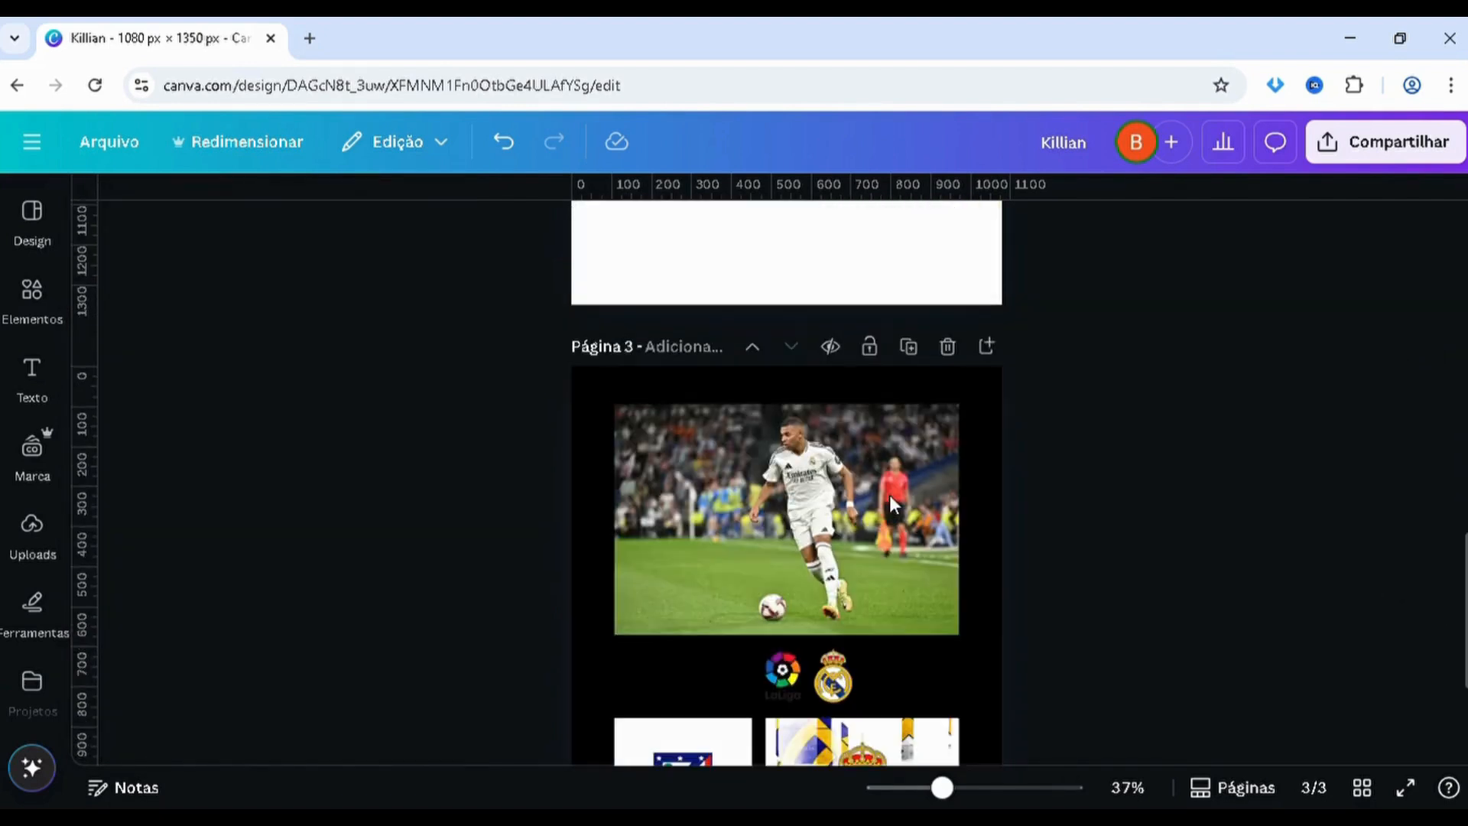
pyautogui.click(887, 494)
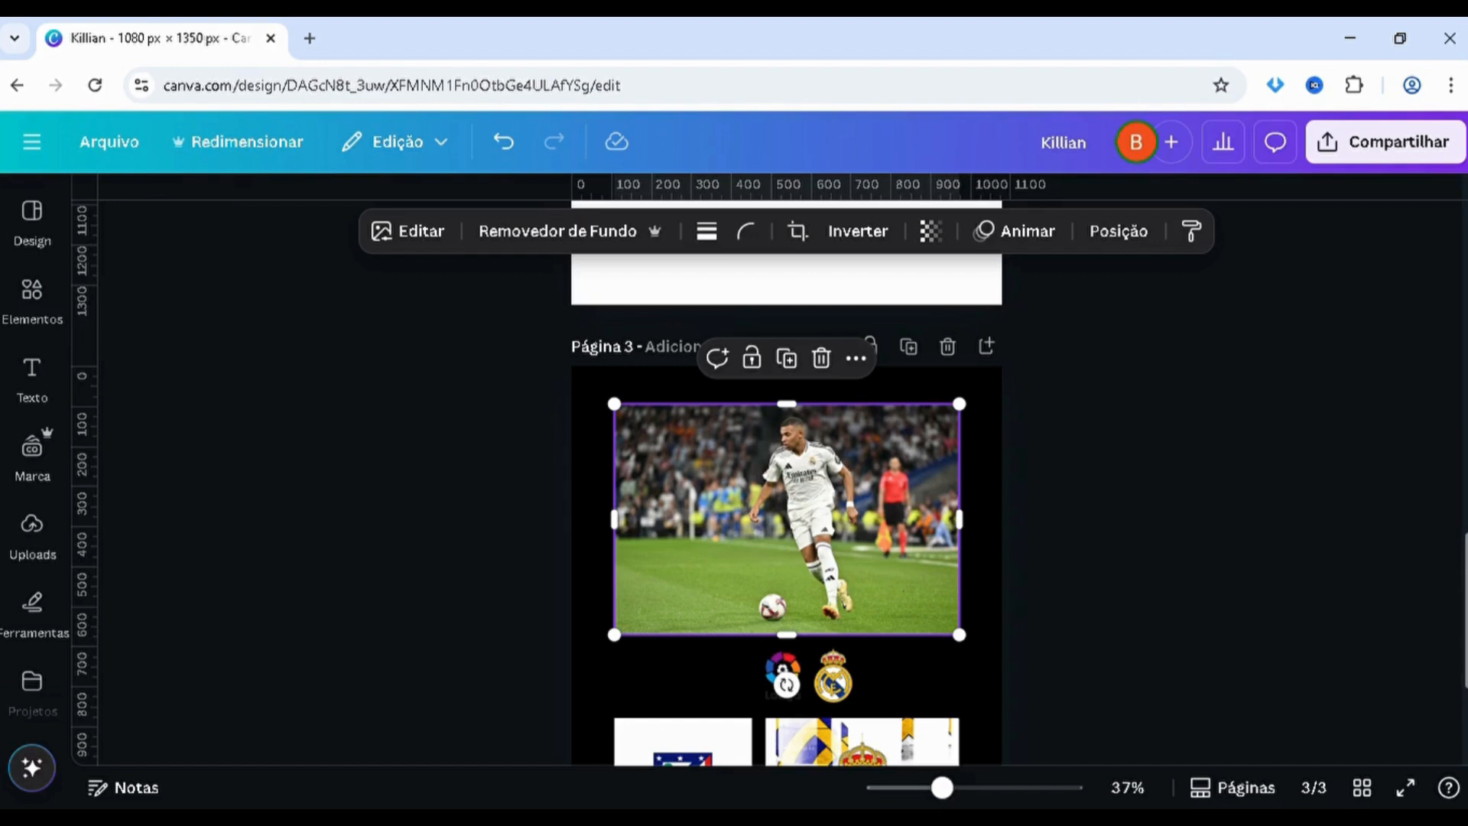
pyautogui.scroll(6, 1458, 518)
pyautogui.hotkey('ctrl', 'v')
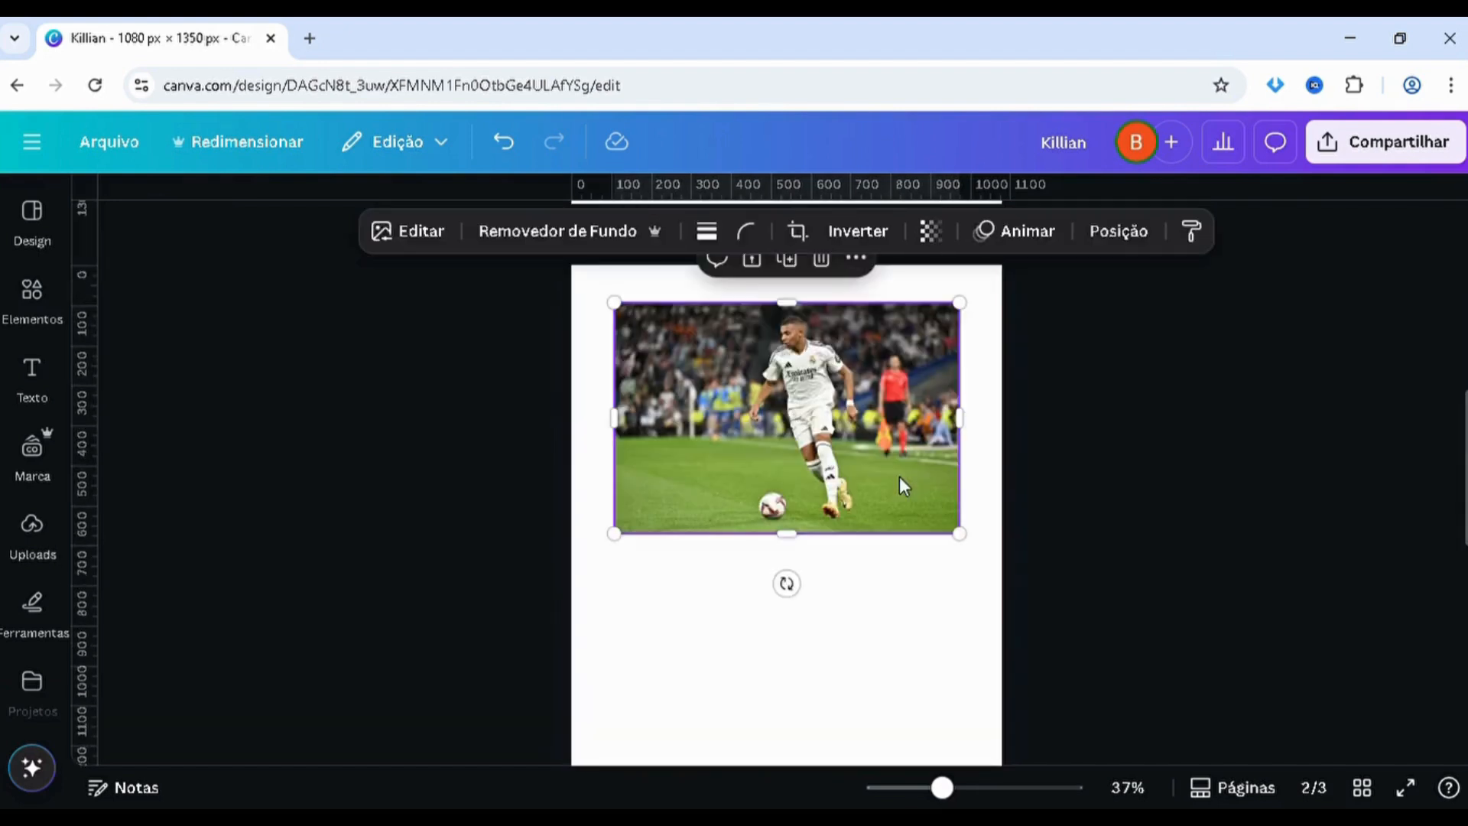
# Crop both sides of the pasted photo in around the player and remove its background
pyautogui.moveTo(621, 422); pyautogui.dragTo(728, 436)
pyautogui.moveTo(974, 429); pyautogui.dragTo(887, 429)
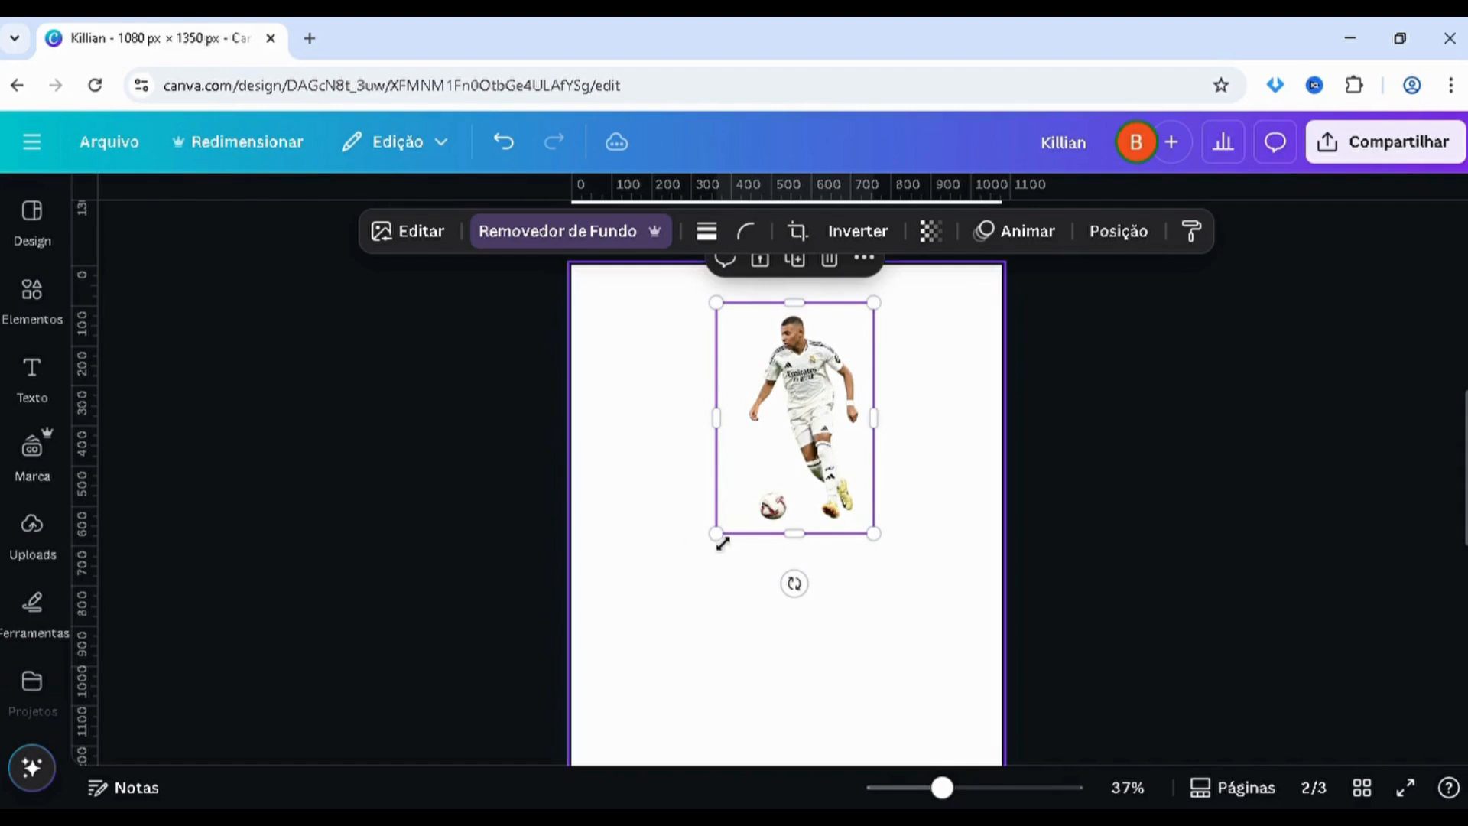
# Enlarge the player cutout to most of page 2's height and centre it on the page
pyautogui.moveTo(722, 543); pyautogui.dragTo(602, 711)
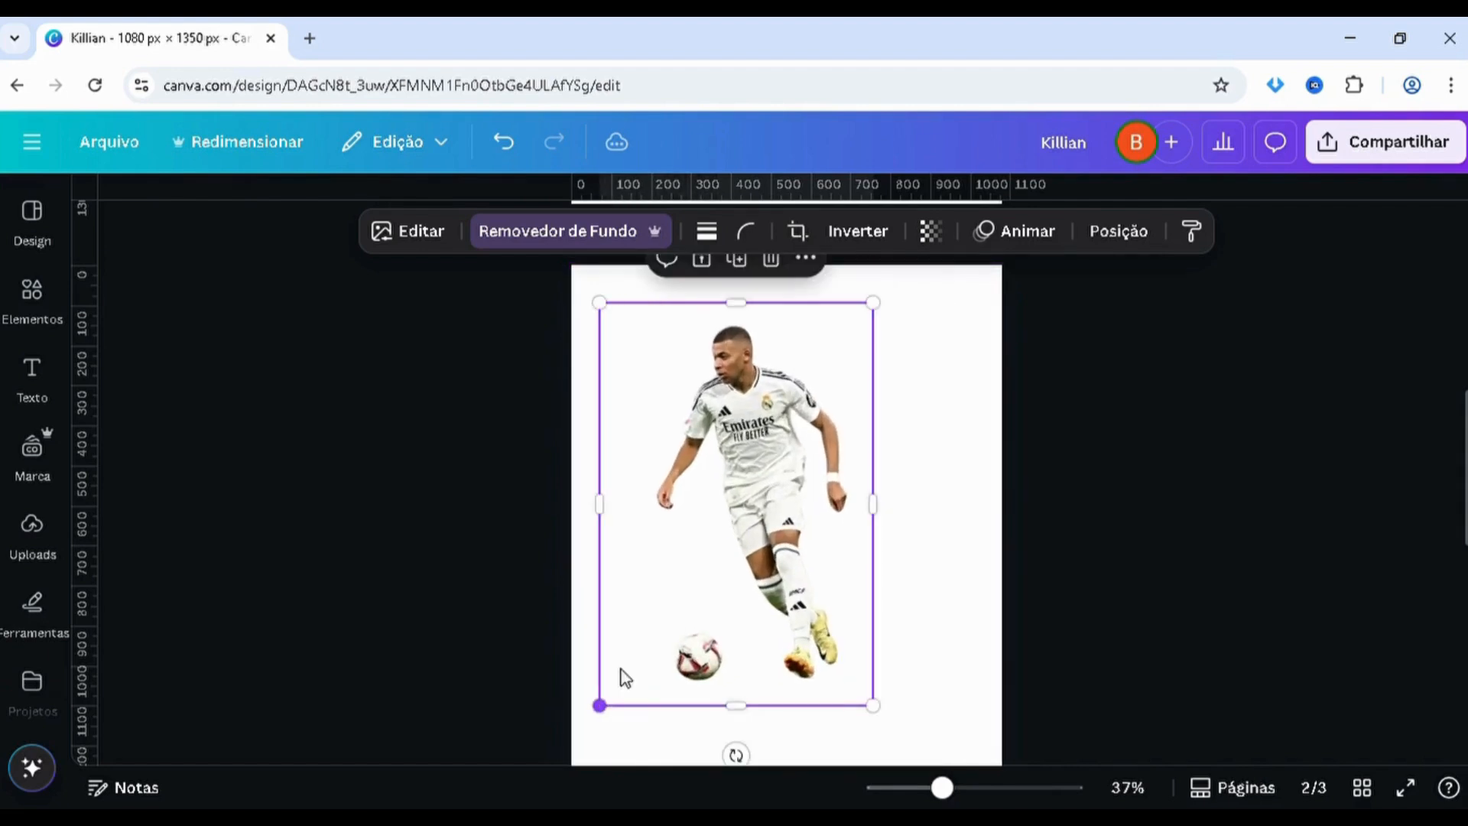
pyautogui.moveTo(717, 502); pyautogui.dragTo(740, 525)
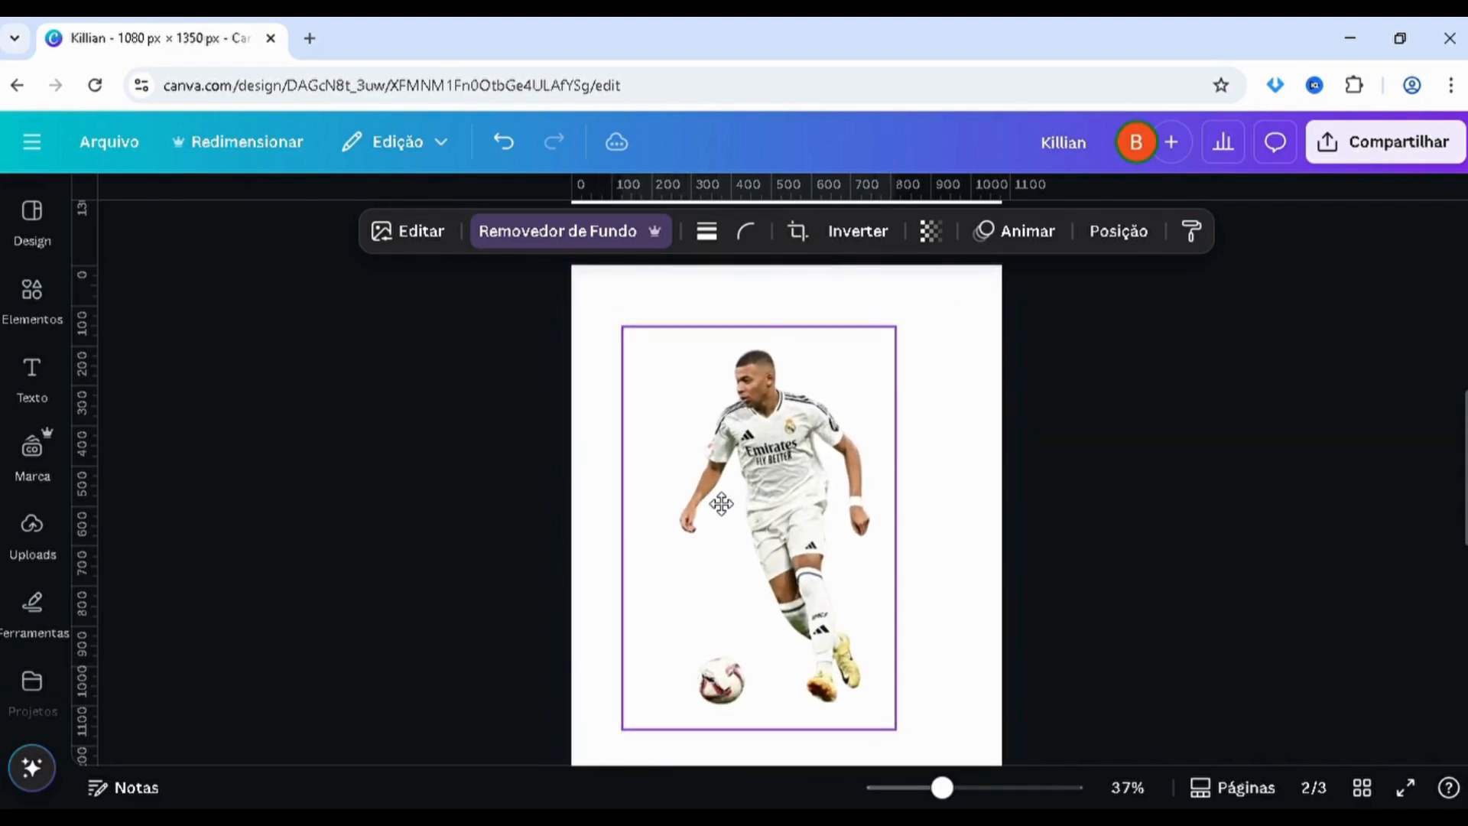
pyautogui.moveTo(636, 422); pyautogui.dragTo(672, 420)
pyautogui.moveTo(662, 338); pyautogui.dragTo(638, 319)
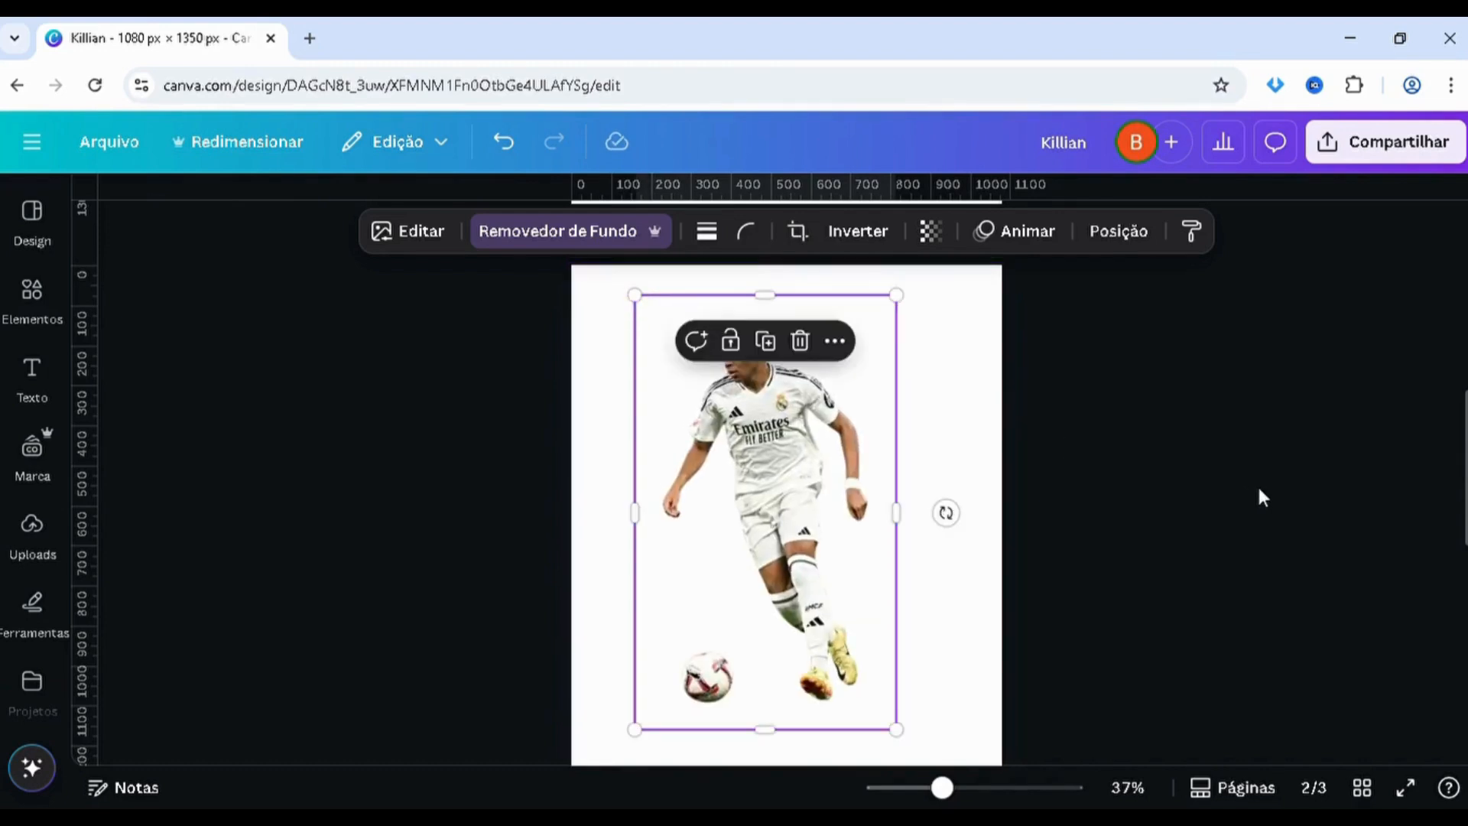
pyautogui.click(1257, 484)
pyautogui.scroll(-2, 754, 496)
pyautogui.moveTo(788, 480); pyautogui.dragTo(785, 459)
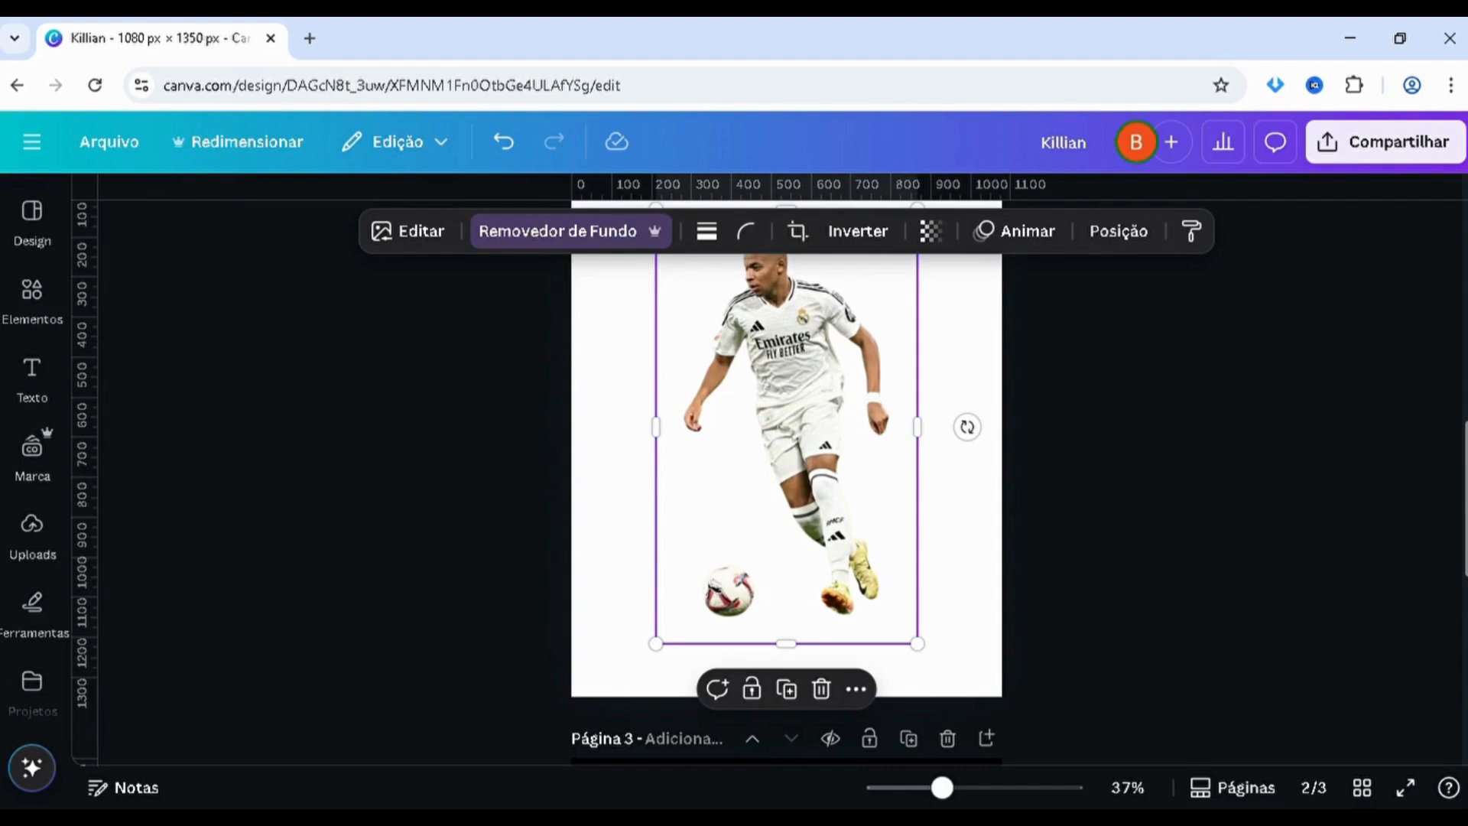
# Compare with the page 1 poster, then shrink the player cutout slightly and centre it horizontally on page 2
pyautogui.moveTo(1463, 497); pyautogui.dragTo(1461, 292)
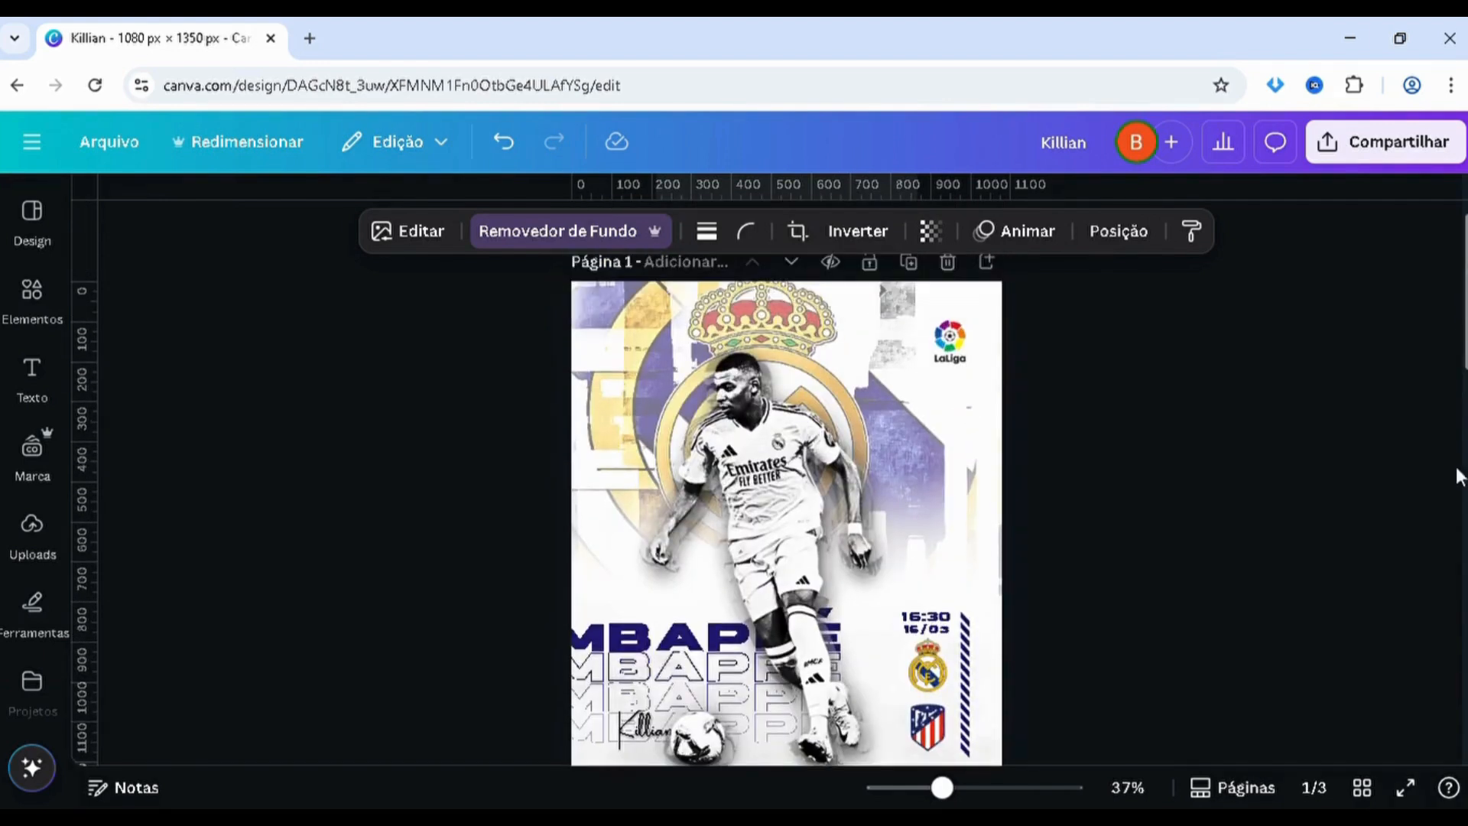
pyautogui.moveTo(1457, 468); pyautogui.dragTo(1447, 468)
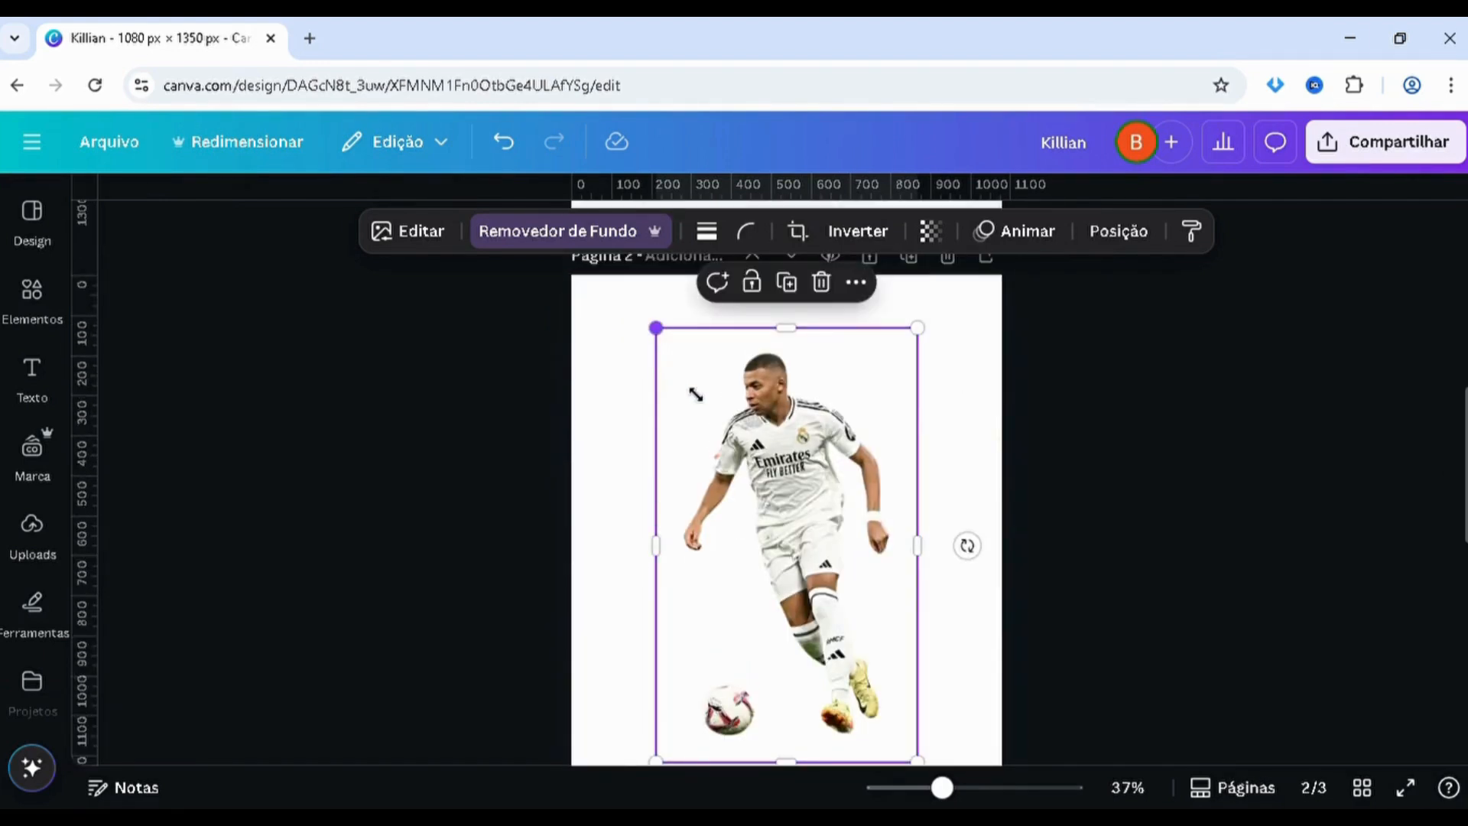
pyautogui.moveTo(656, 327); pyautogui.dragTo(686, 377)
pyautogui.moveTo(735, 488); pyautogui.dragTo(721, 487)
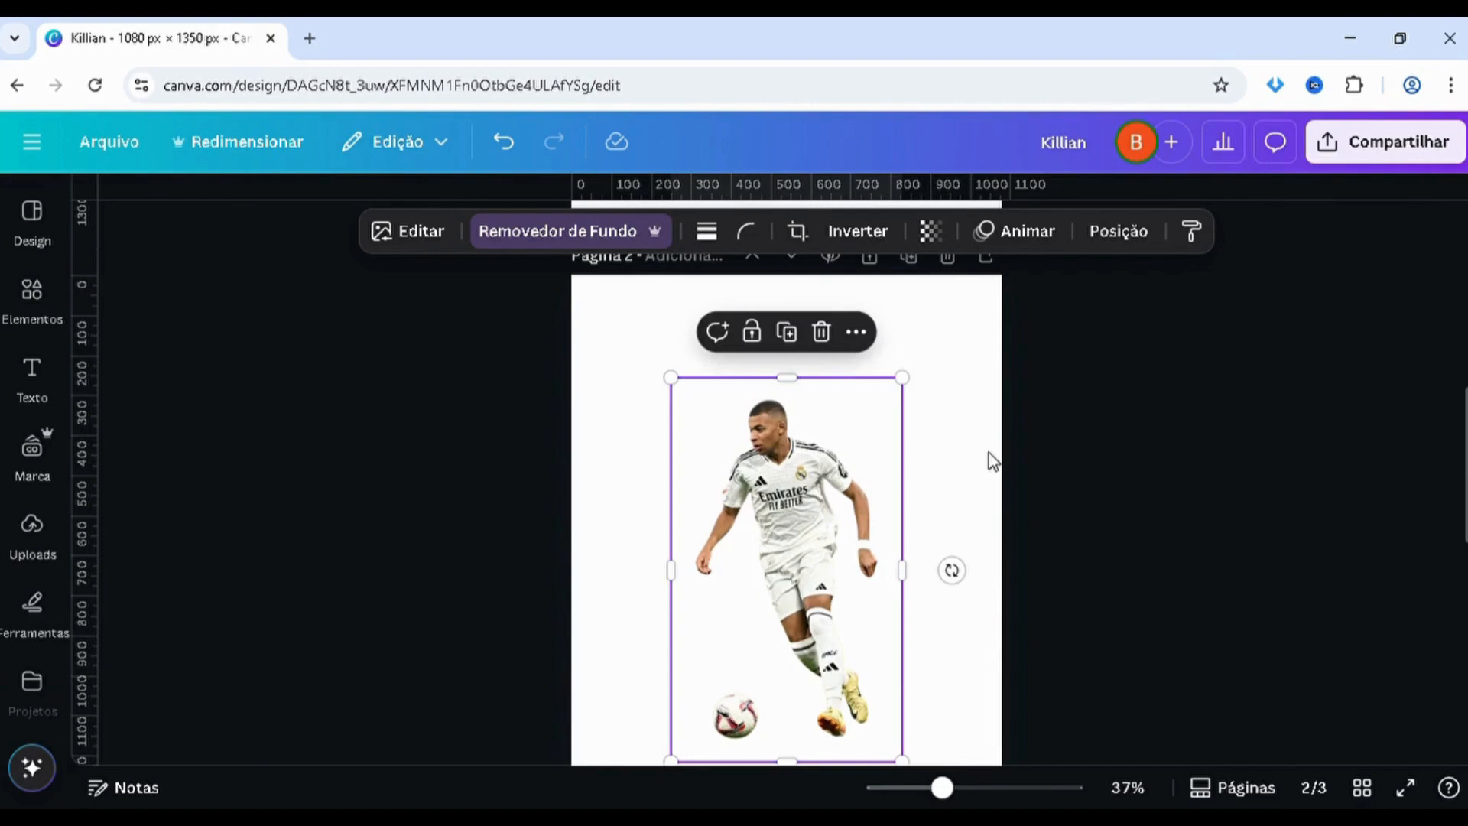
pyautogui.click(1355, 499)
# Copy the Real Madrid crest artwork from page 3 and paste it onto page 2
pyautogui.moveTo(1464, 478); pyautogui.dragTo(1453, 620)
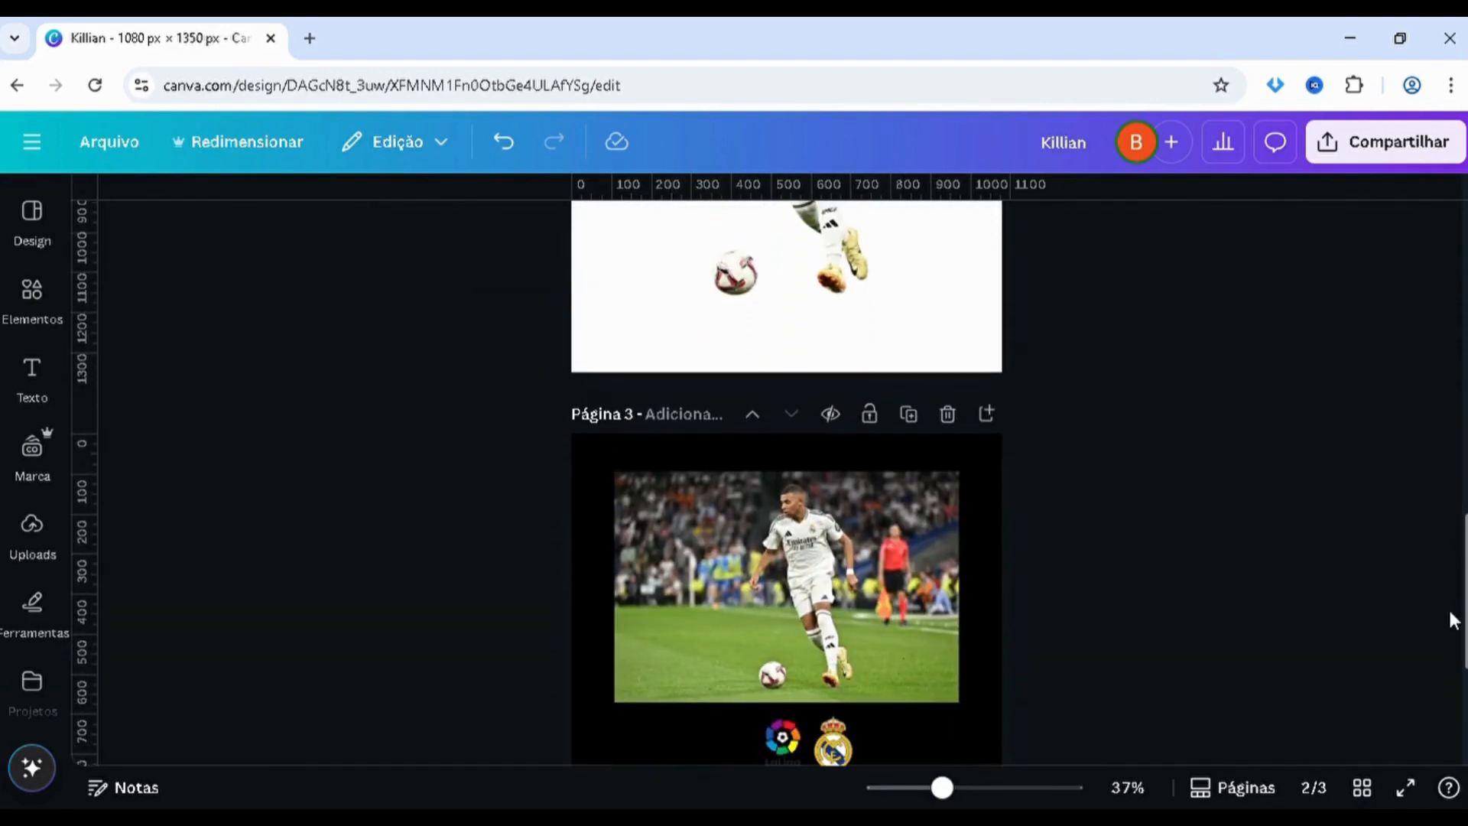
pyautogui.scroll(-3, 837, 631)
pyautogui.click(837, 632)
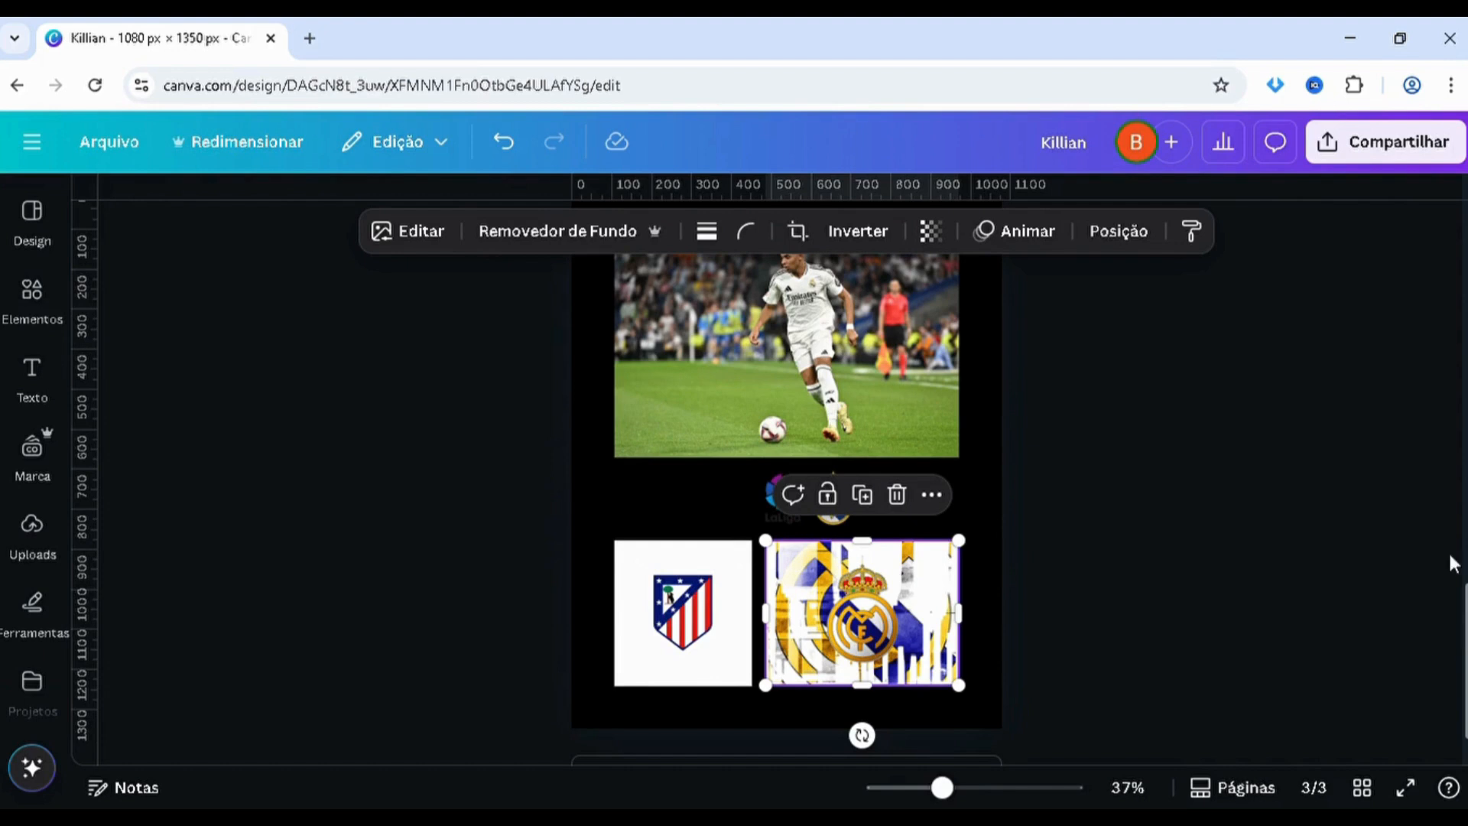
pyautogui.scroll(5, 1452, 564)
pyautogui.scroll(1, 879, 413)
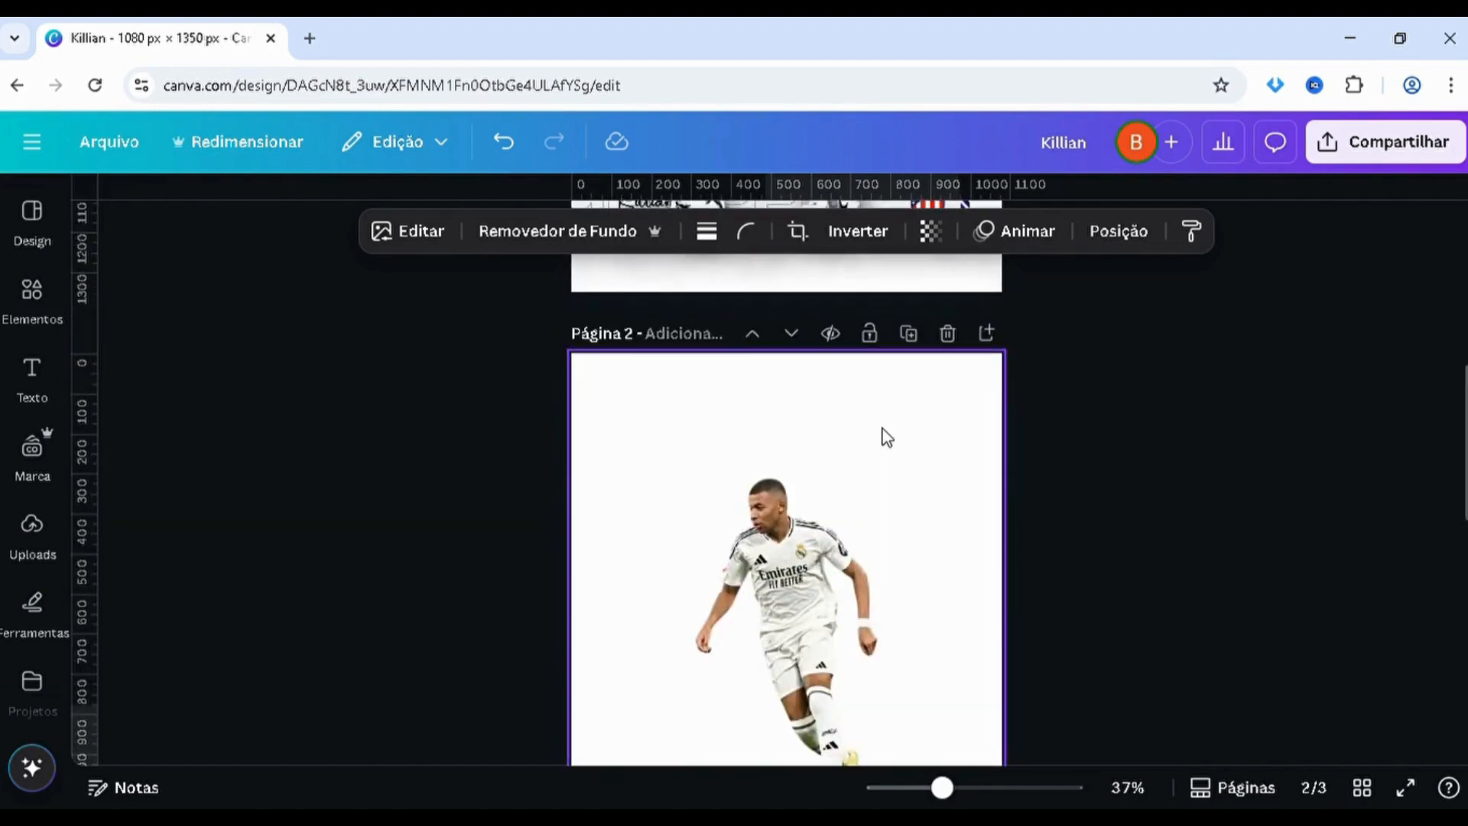
pyautogui.hotkey('ctrl', 'v')
# Enlarge the crest artwork until it spans beyond the page width, covering the upper part of page 2
pyautogui.moveTo(810, 746); pyautogui.dragTo(521, 372)
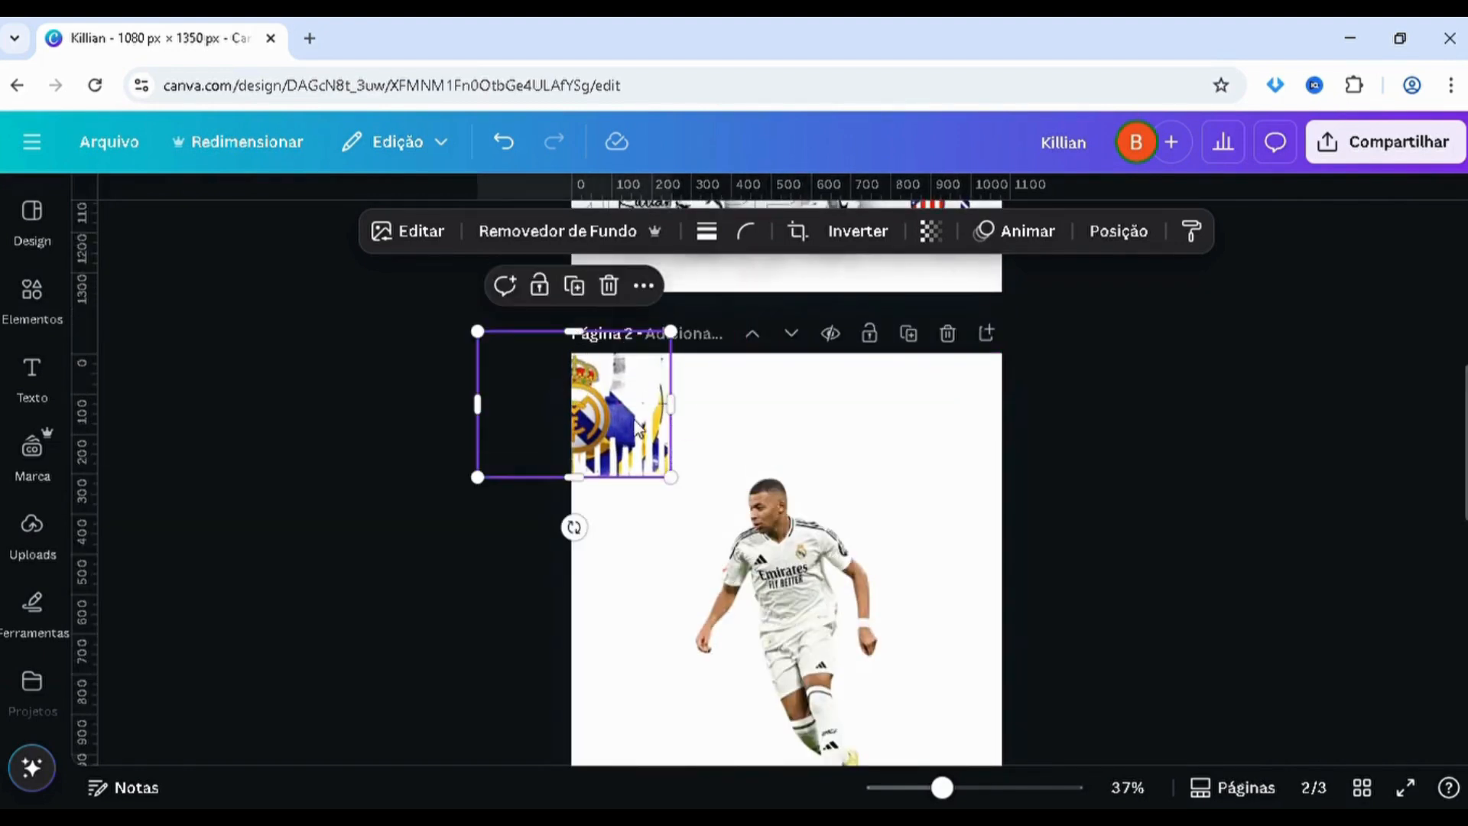
pyautogui.moveTo(671, 477); pyautogui.dragTo(1068, 711)
pyautogui.moveTo(674, 548); pyautogui.dragTo(697, 547)
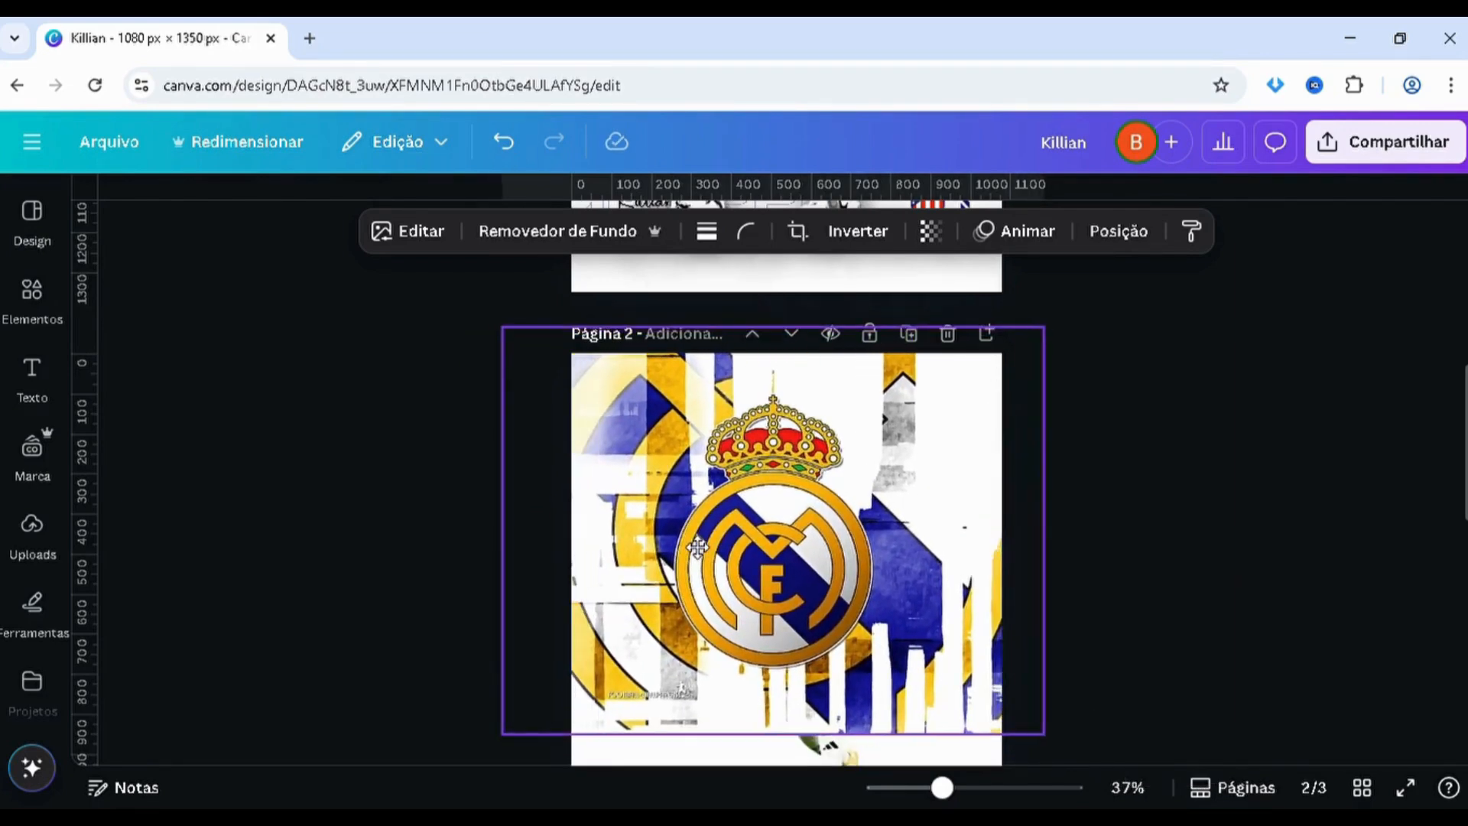
# Move the crest artwork's layer behind the player cutout on page 2
pyautogui.scroll(-2, 927, 569)
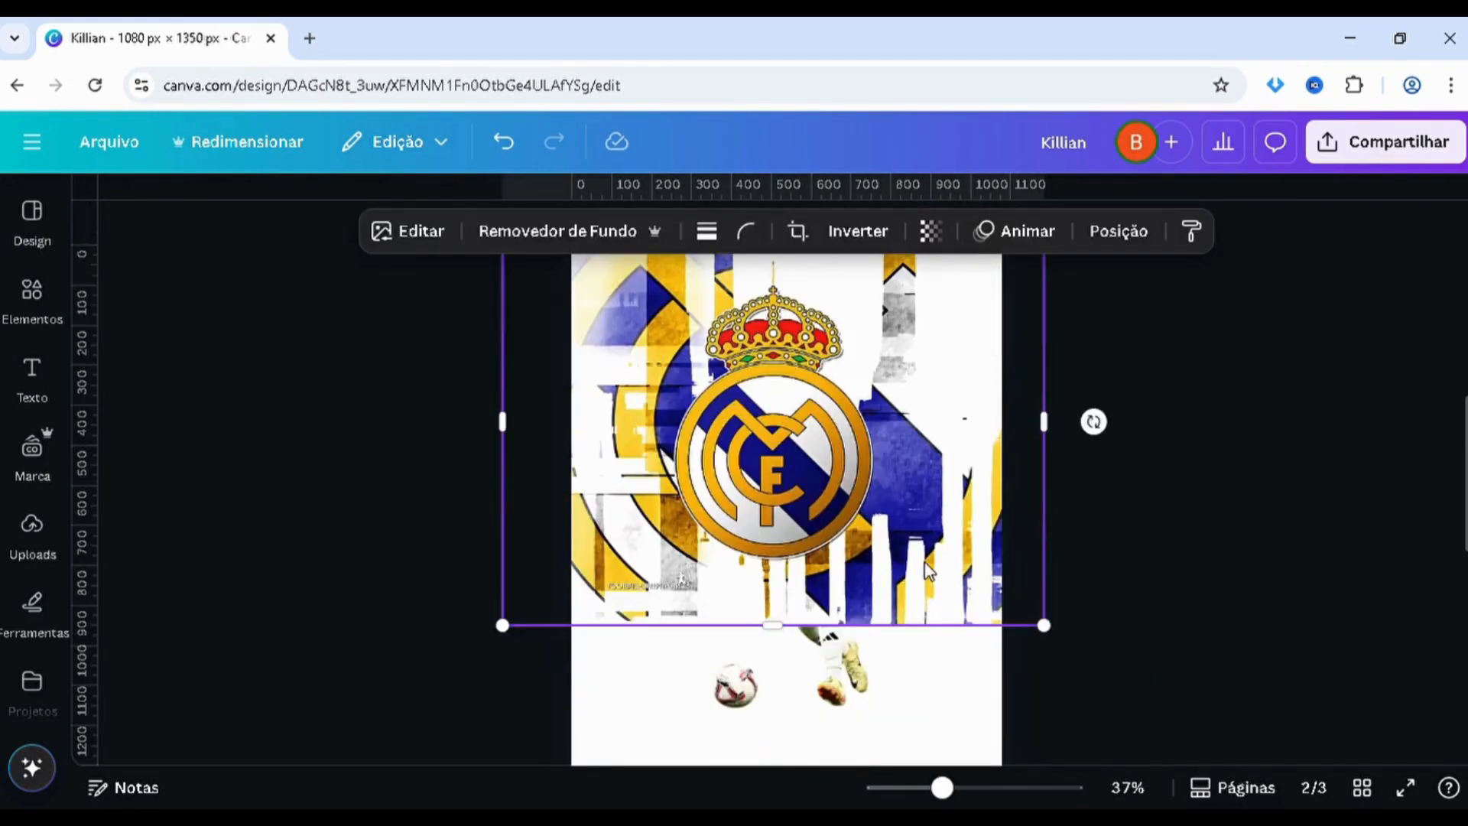
pyautogui.click(1118, 231)
pyautogui.moveTo(300, 480); pyautogui.dragTo(298, 555)
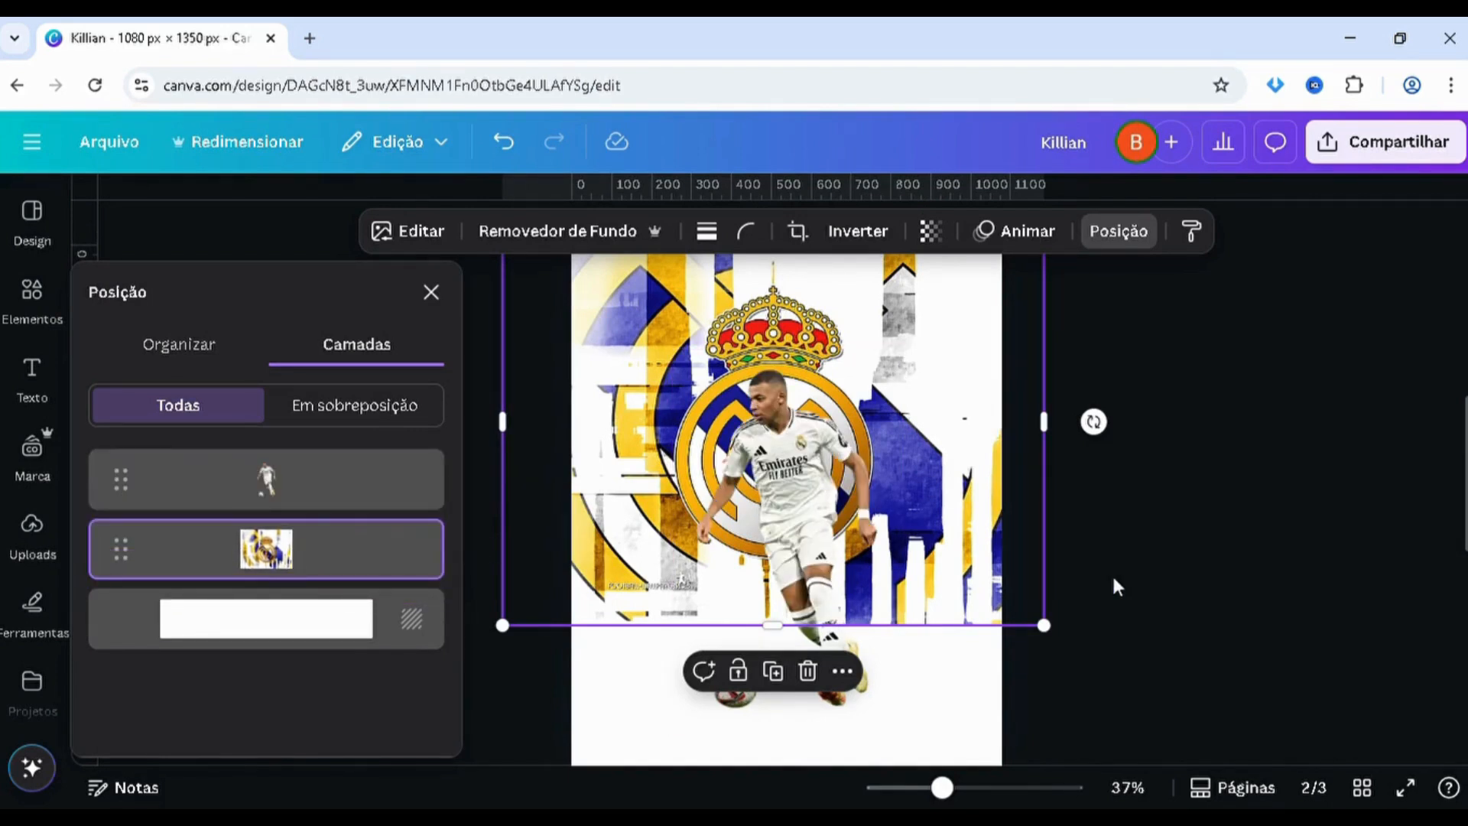
pyautogui.click(1175, 574)
pyautogui.click(1247, 493)
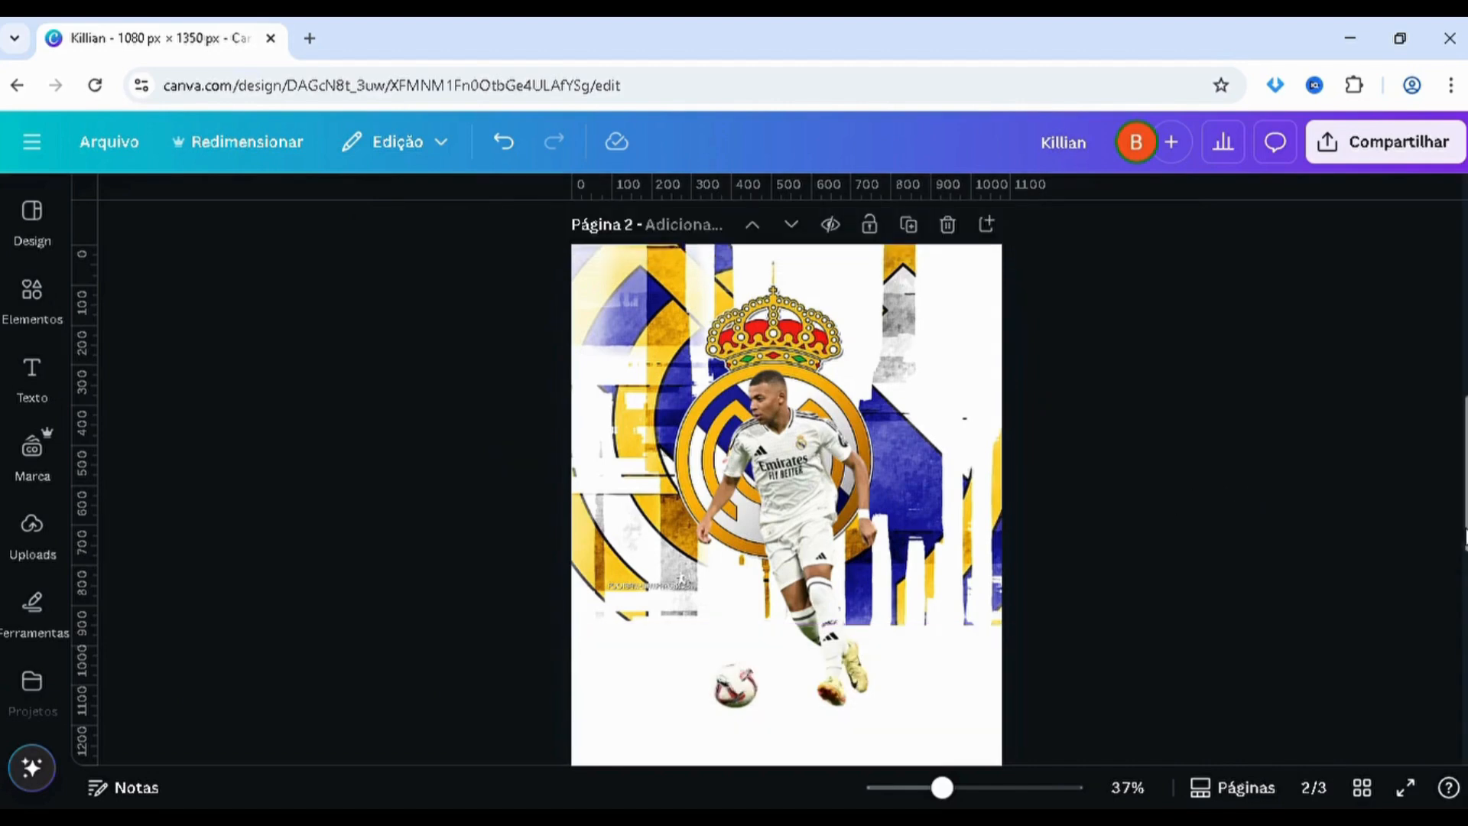
# Enlarge the crest artwork further and reposition it to match the page 1 poster, with the crown at the page's upper edge
pyautogui.moveTo(1463, 535); pyautogui.dragTo(1464, 359)
pyautogui.moveTo(1460, 538); pyautogui.dragTo(1446, 492)
pyautogui.scroll(-5, 1447, 495)
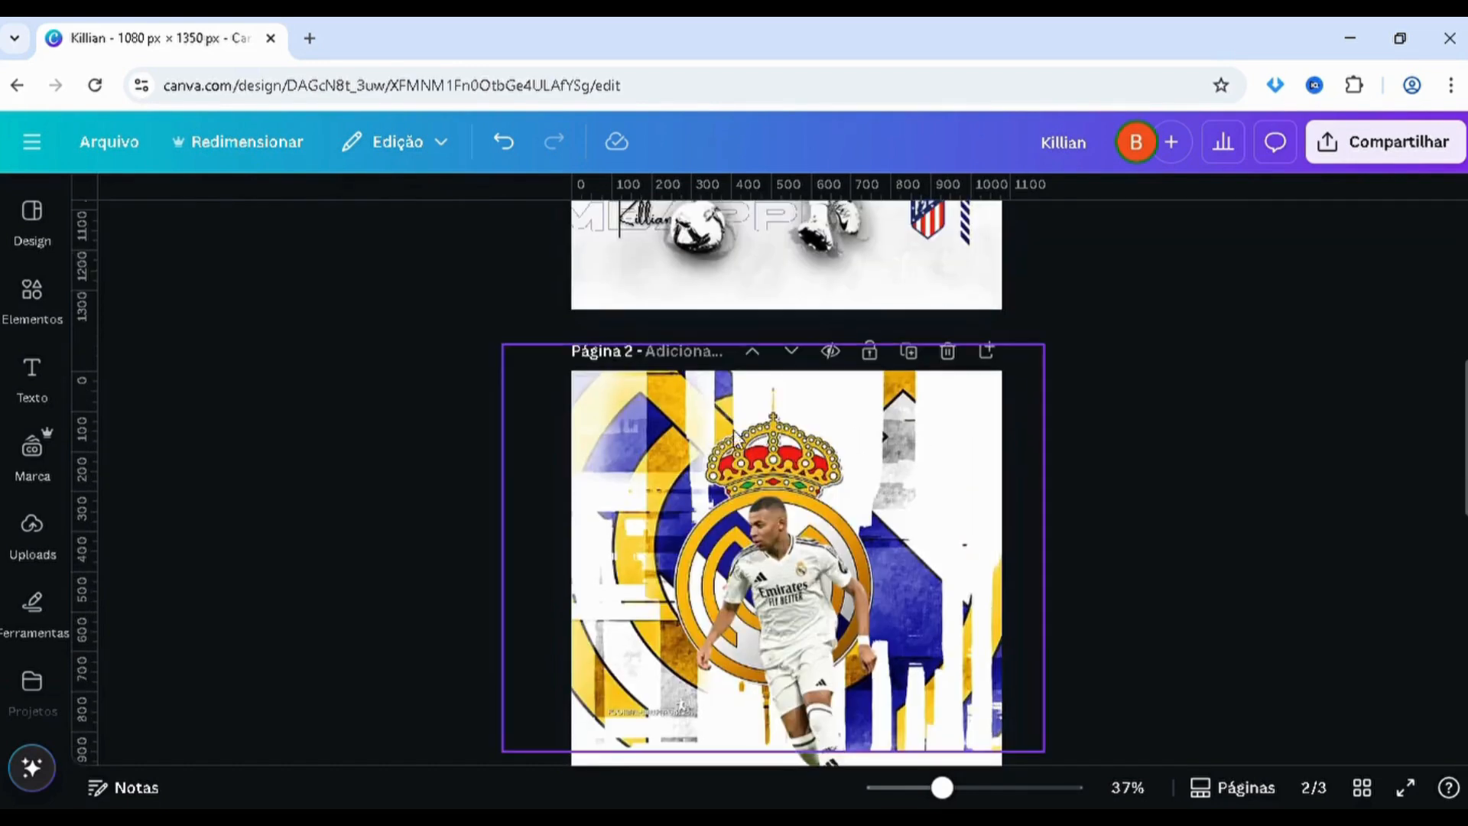
pyautogui.click(502, 383)
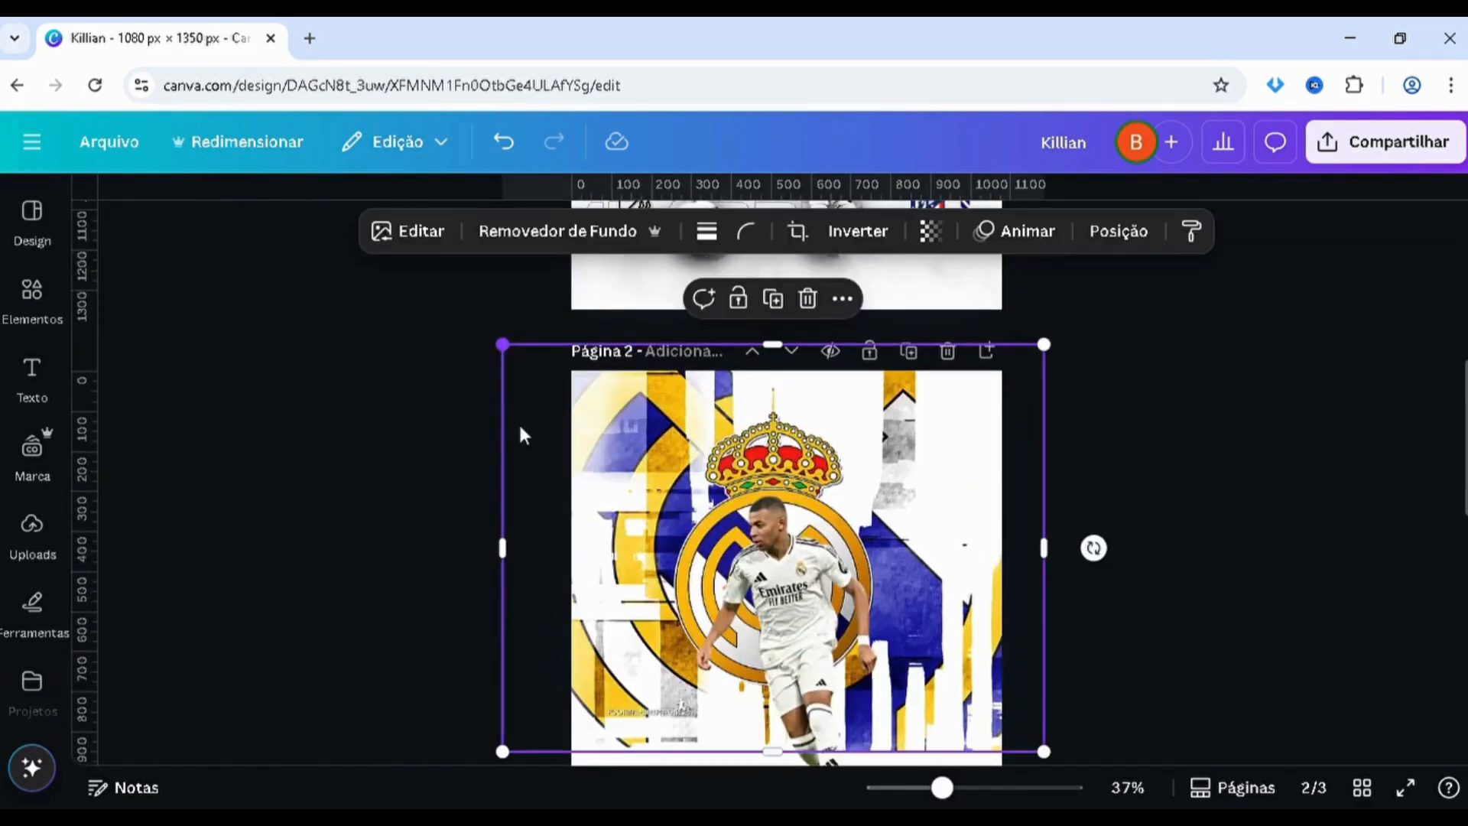
pyautogui.moveTo(503, 344); pyautogui.dragTo(390, 259)
pyautogui.moveTo(531, 436); pyautogui.dragTo(584, 447)
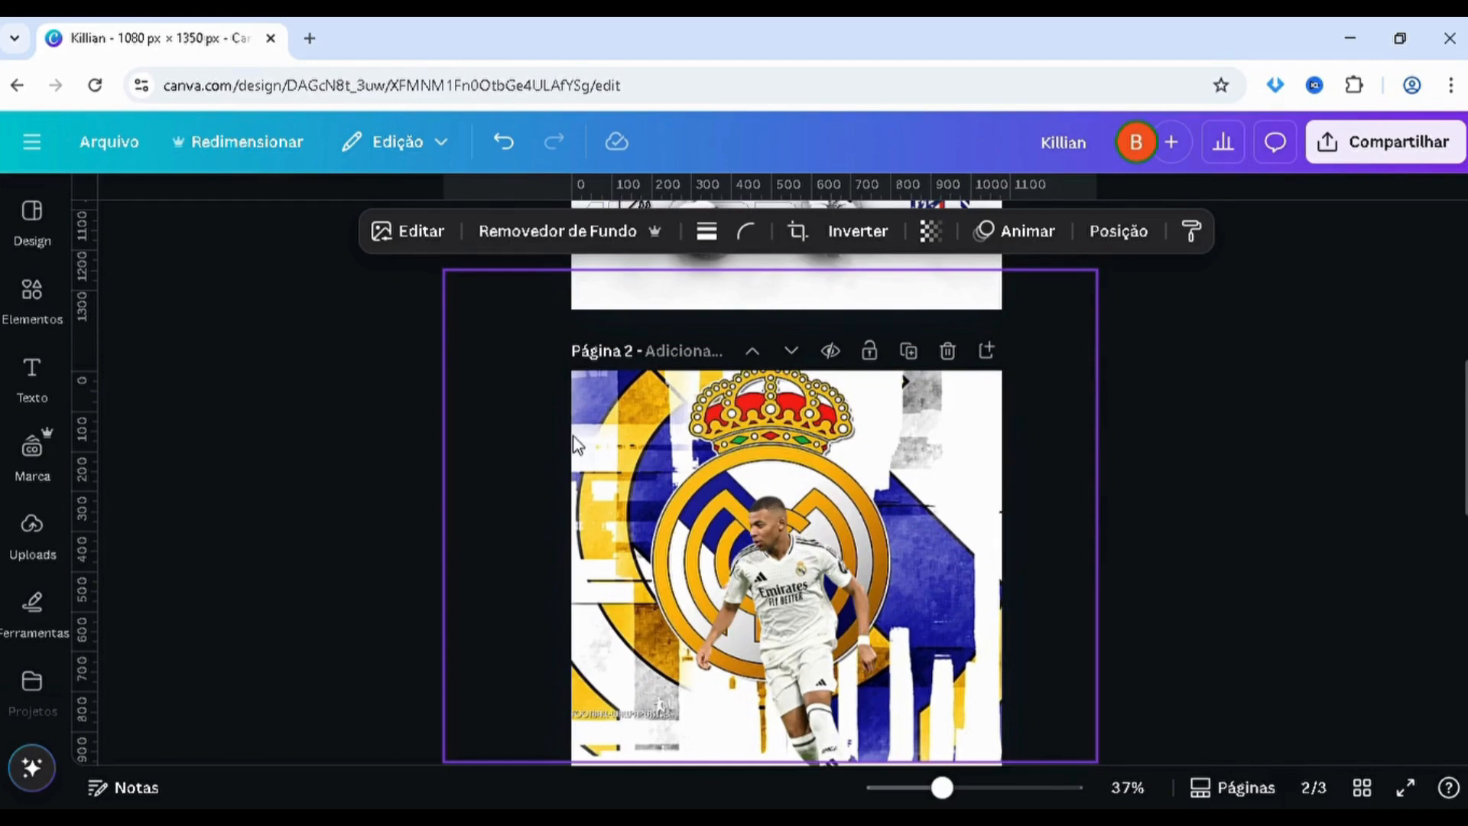
# Reduce the crest artwork's opacity on page 2 to a faded look like the poster on page 1
pyautogui.scroll(-1, 654, 489)
pyautogui.scroll(4, 654, 489)
pyautogui.scroll(3, 786, 489)
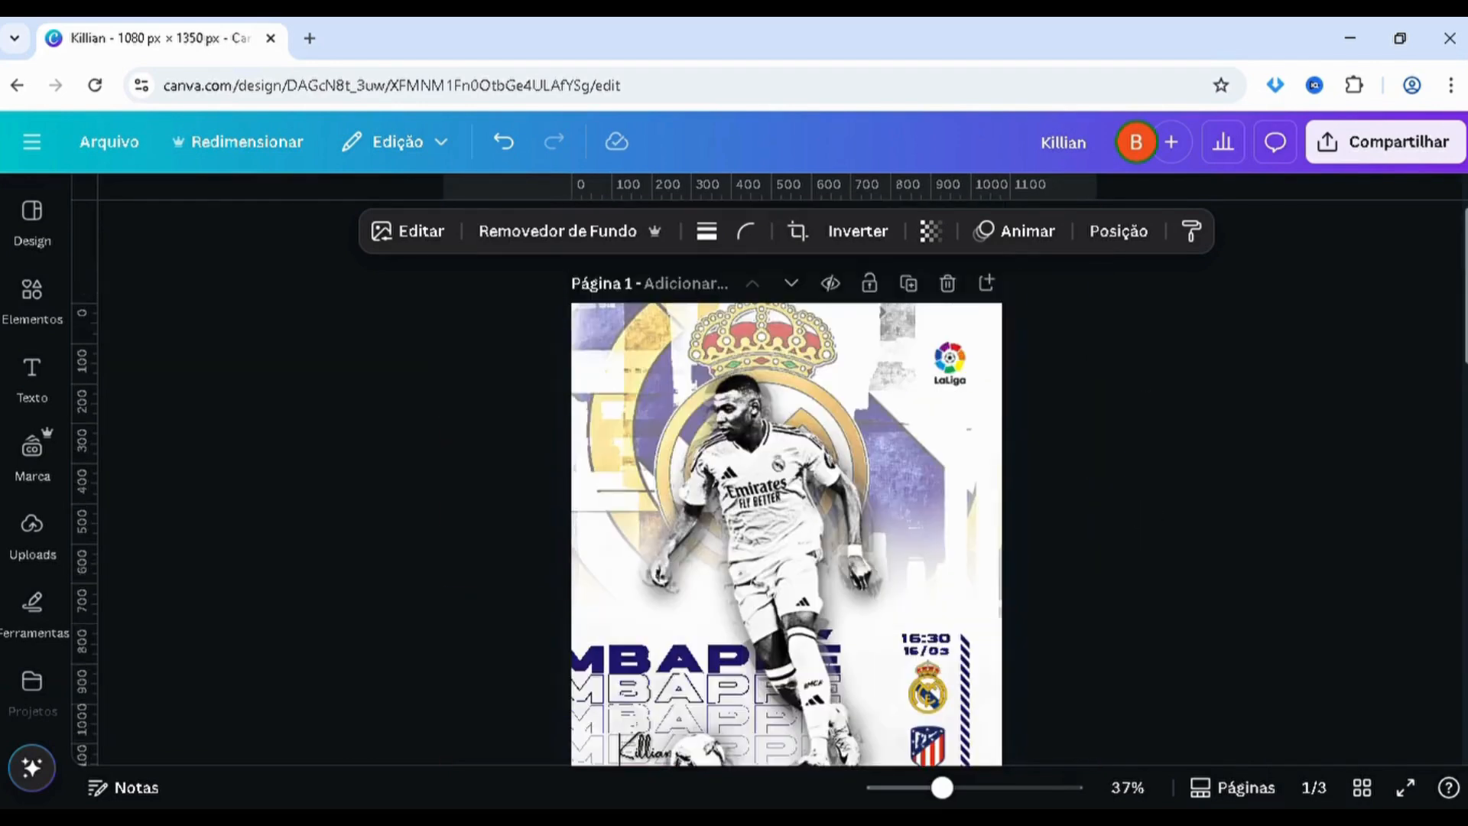
pyautogui.scroll(-7, 786, 489)
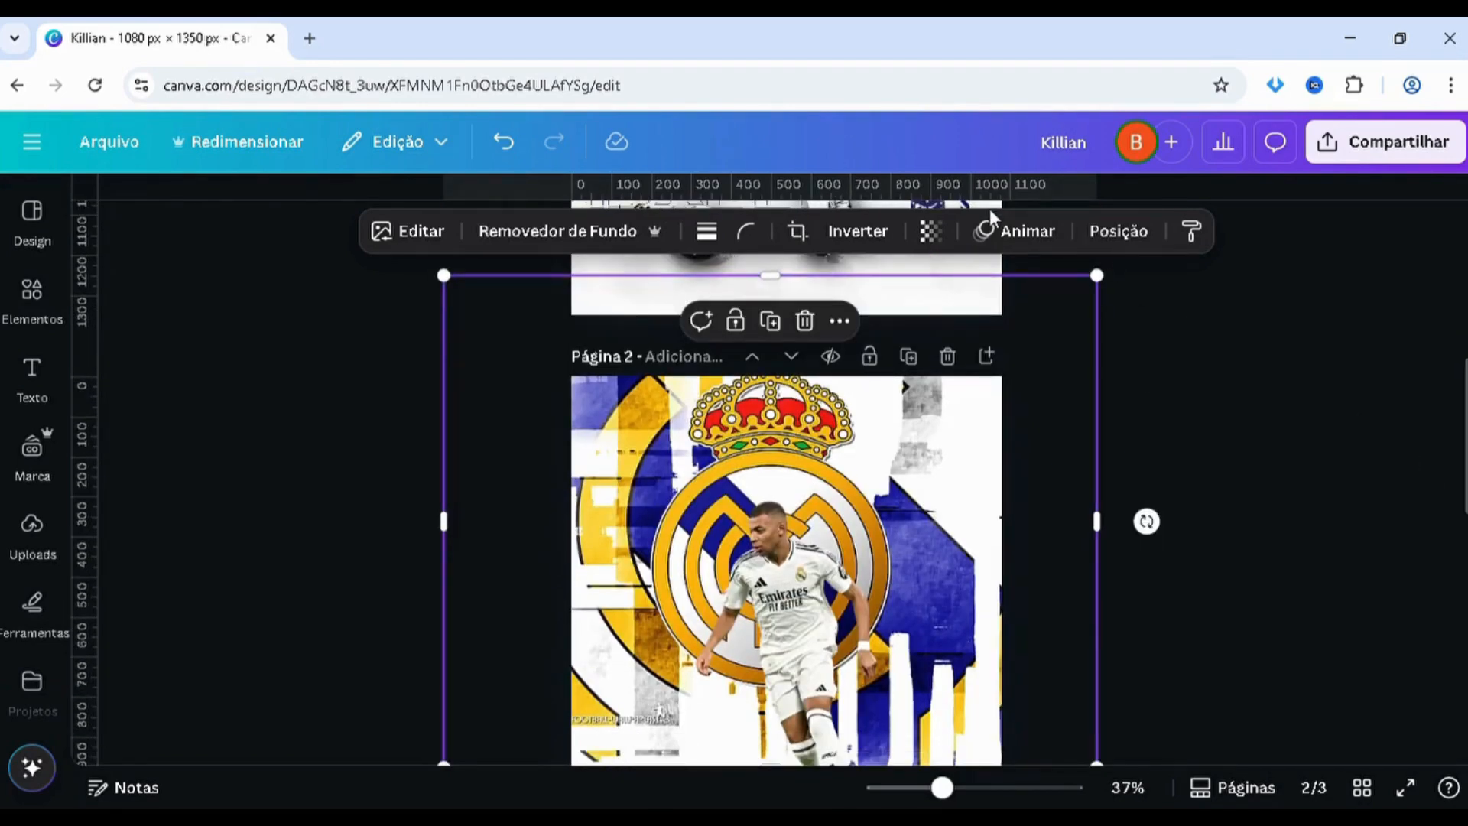
pyautogui.click(931, 231)
pyautogui.moveTo(862, 322); pyautogui.dragTo(936, 338)
pyautogui.click(1344, 475)
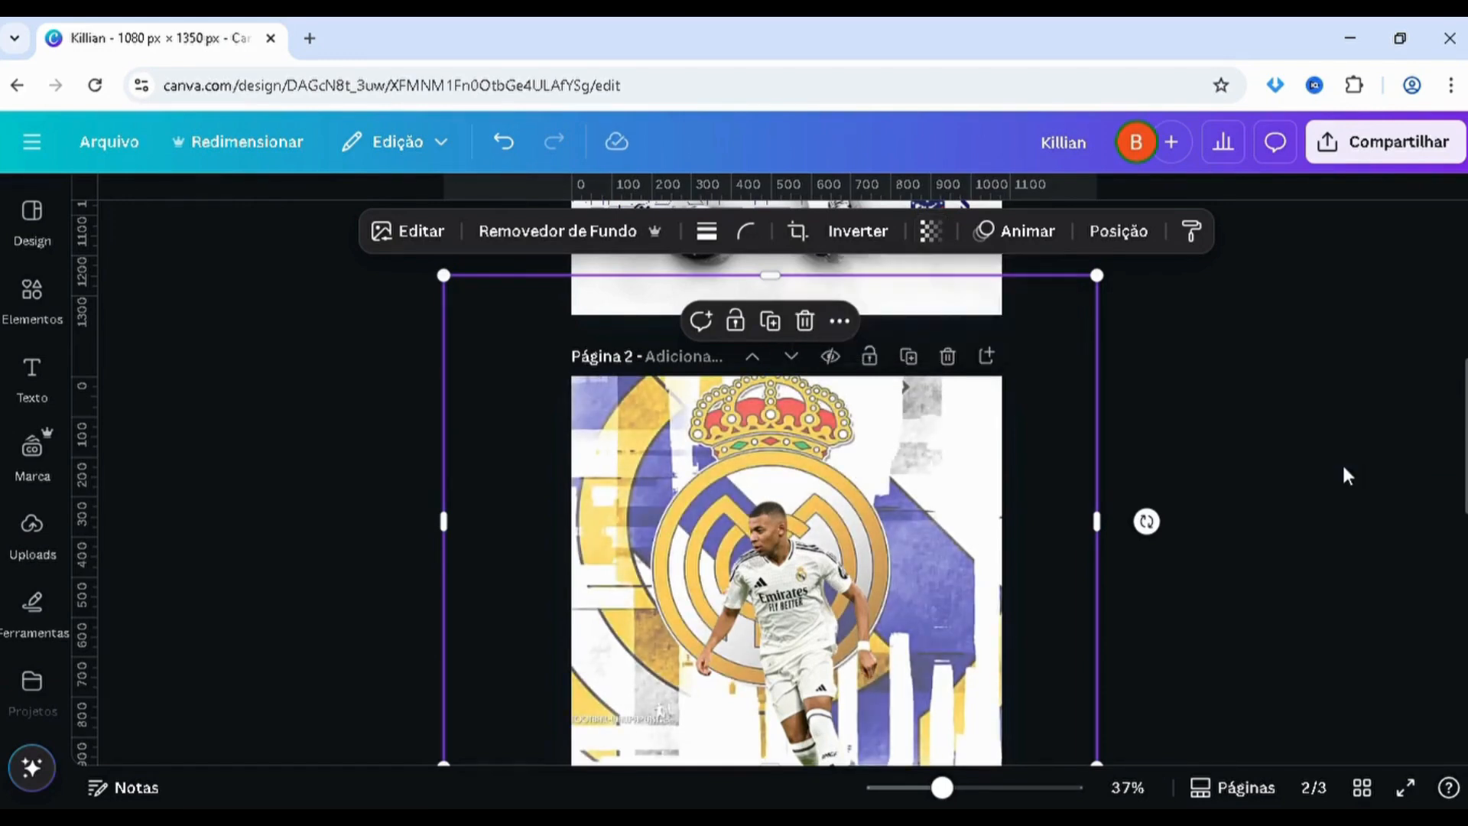
# Add a square shape to page 2 and place it beside the player's legs, above the ball
pyautogui.moveTo(1464, 437); pyautogui.dragTo(1461, 497)
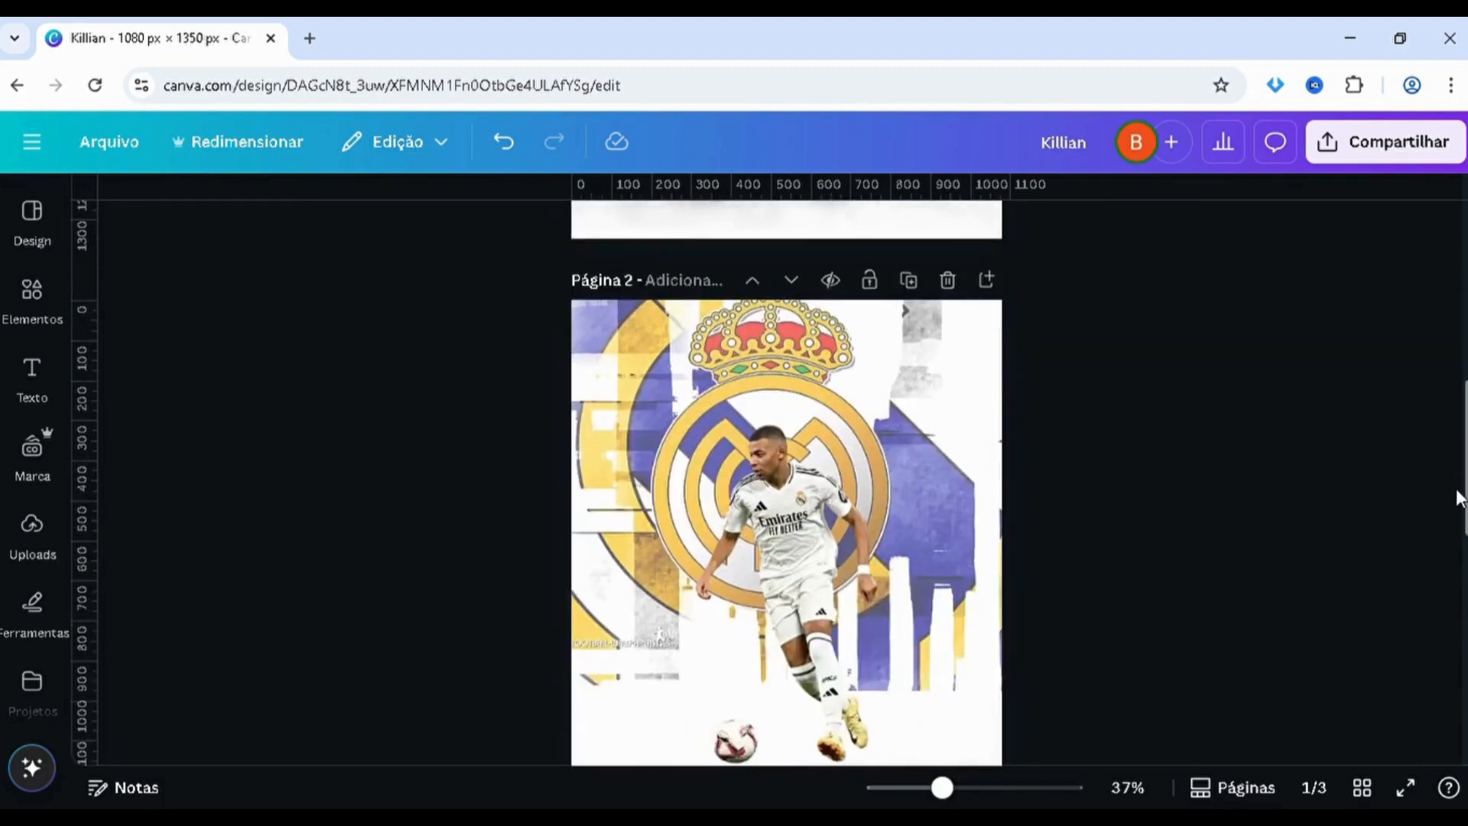
pyautogui.click(32, 309)
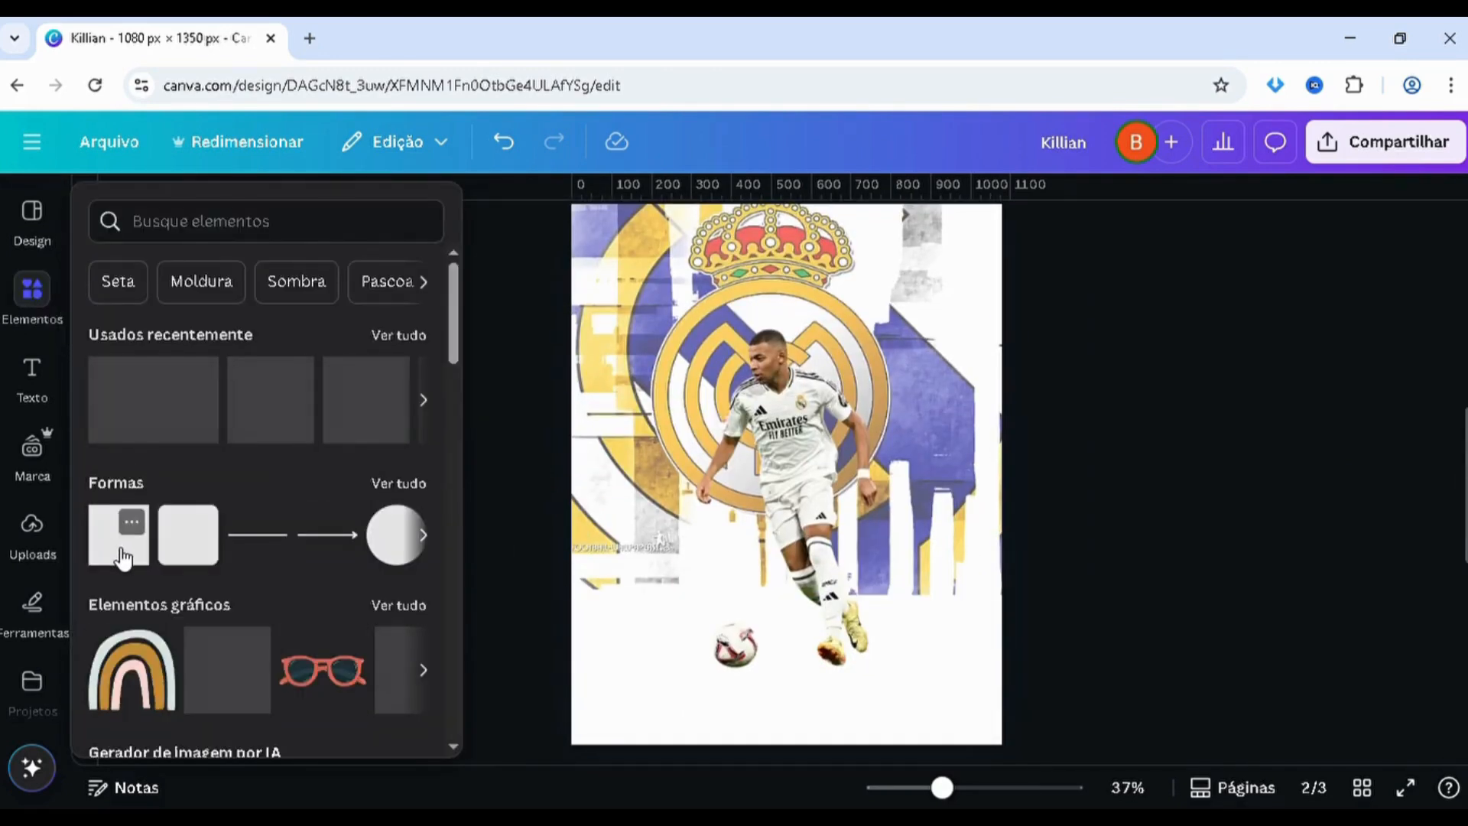
pyautogui.click(125, 561)
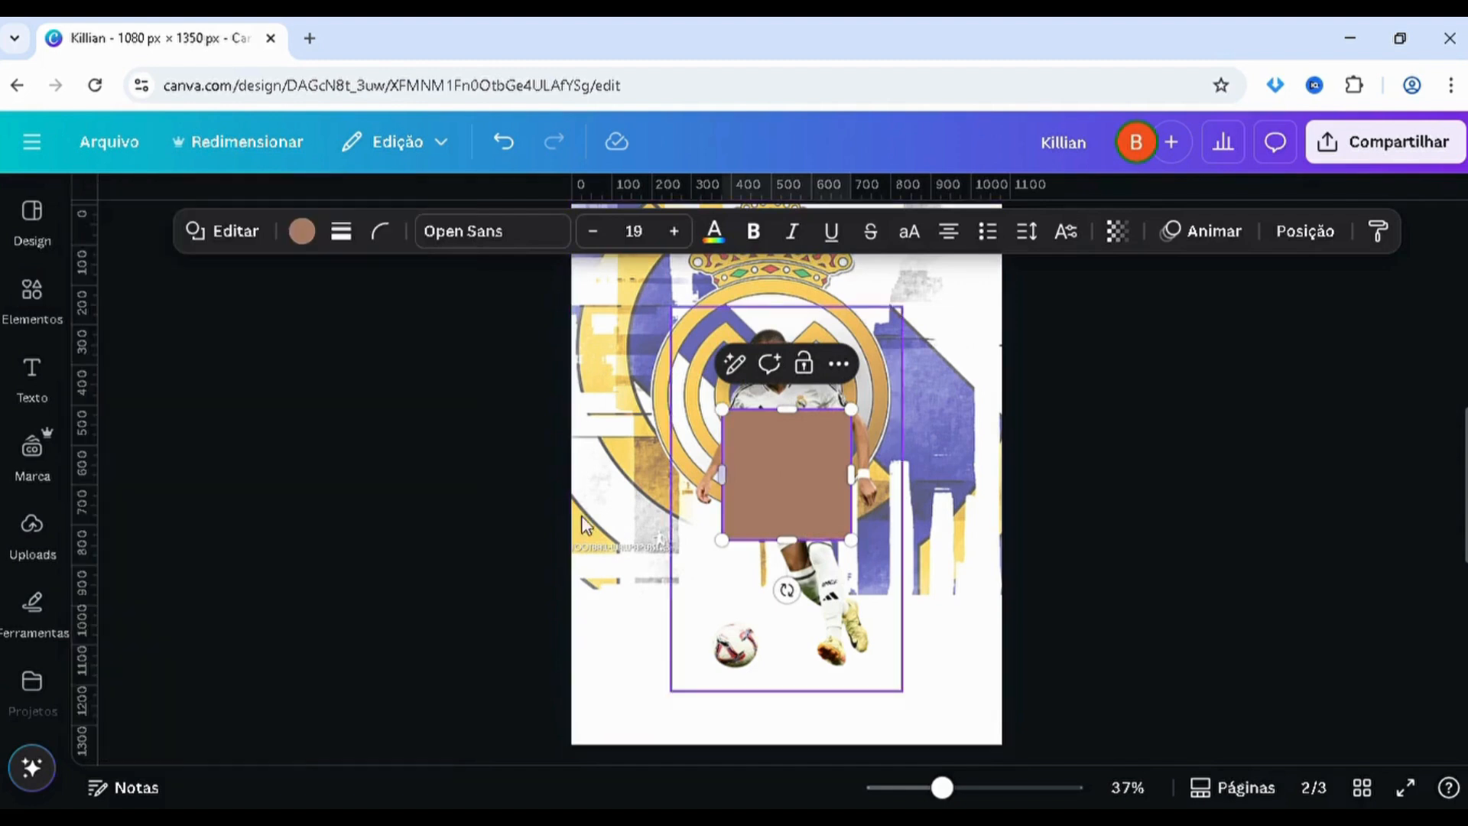
pyautogui.click(517, 561)
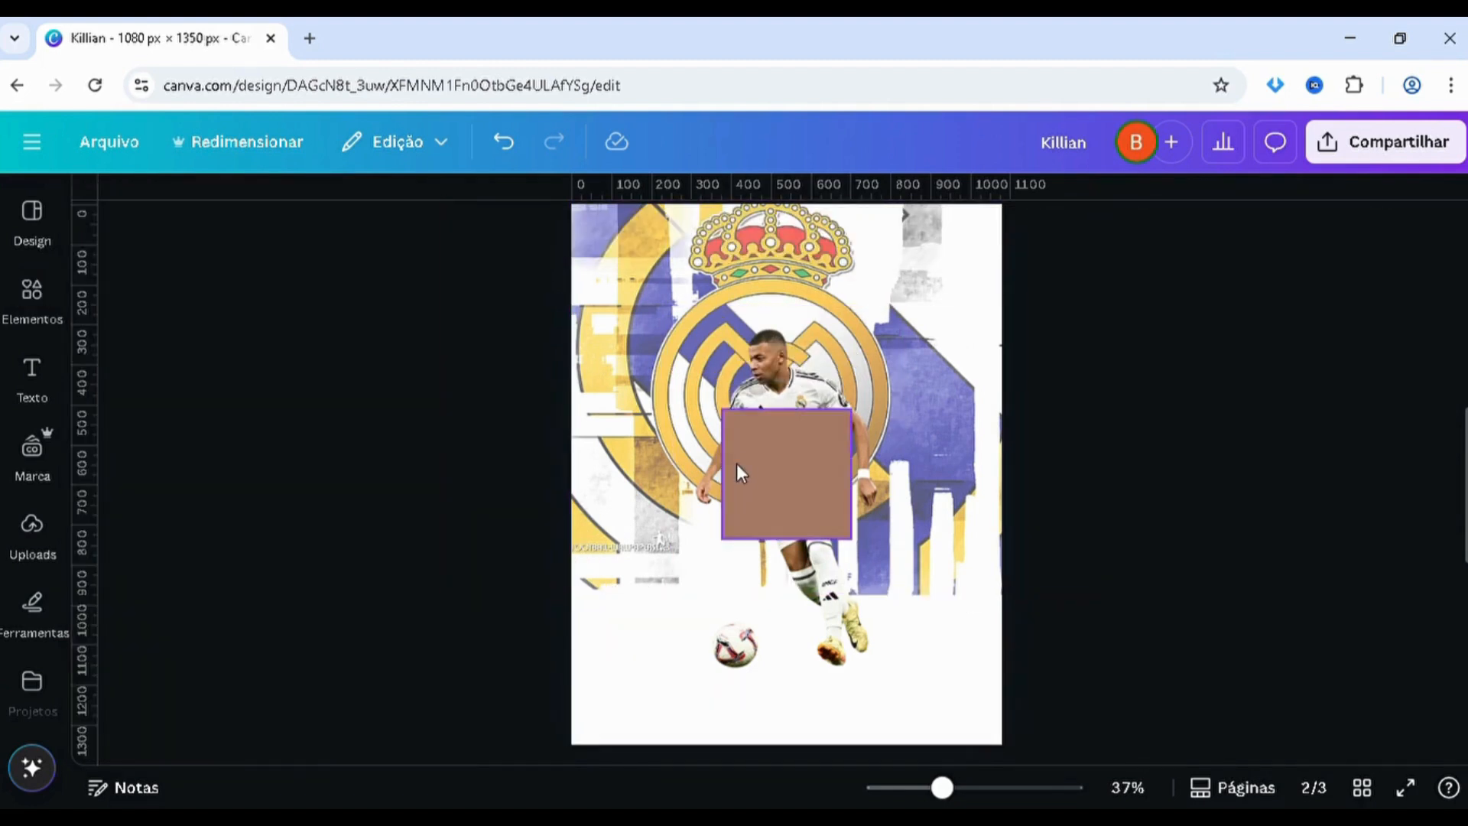
pyautogui.moveTo(736, 463); pyautogui.dragTo(639, 540)
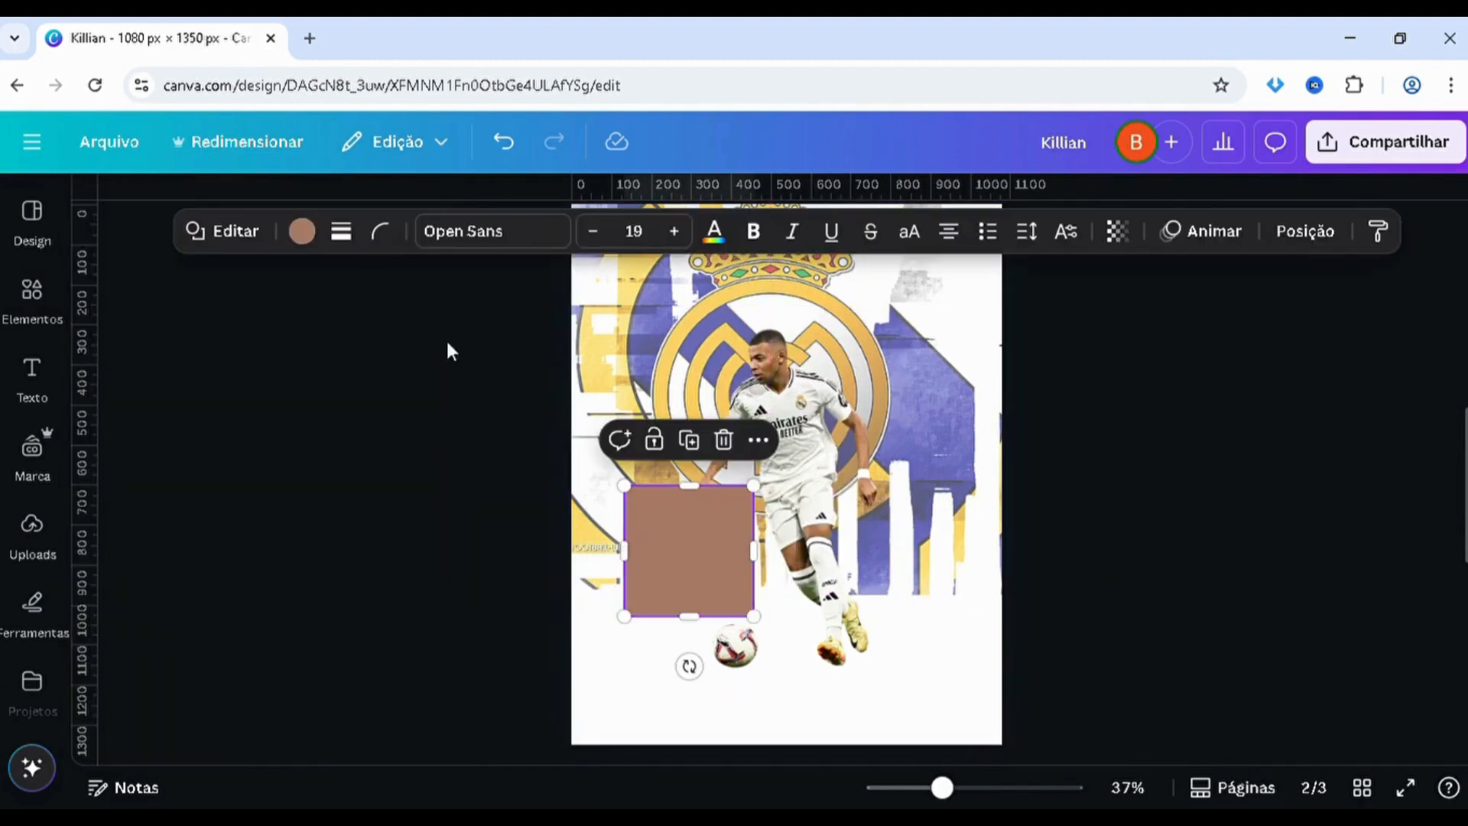
# Fill the square with a linear gradient from solid white #FFFFFF to white at 0% opacity
pyautogui.click(302, 231)
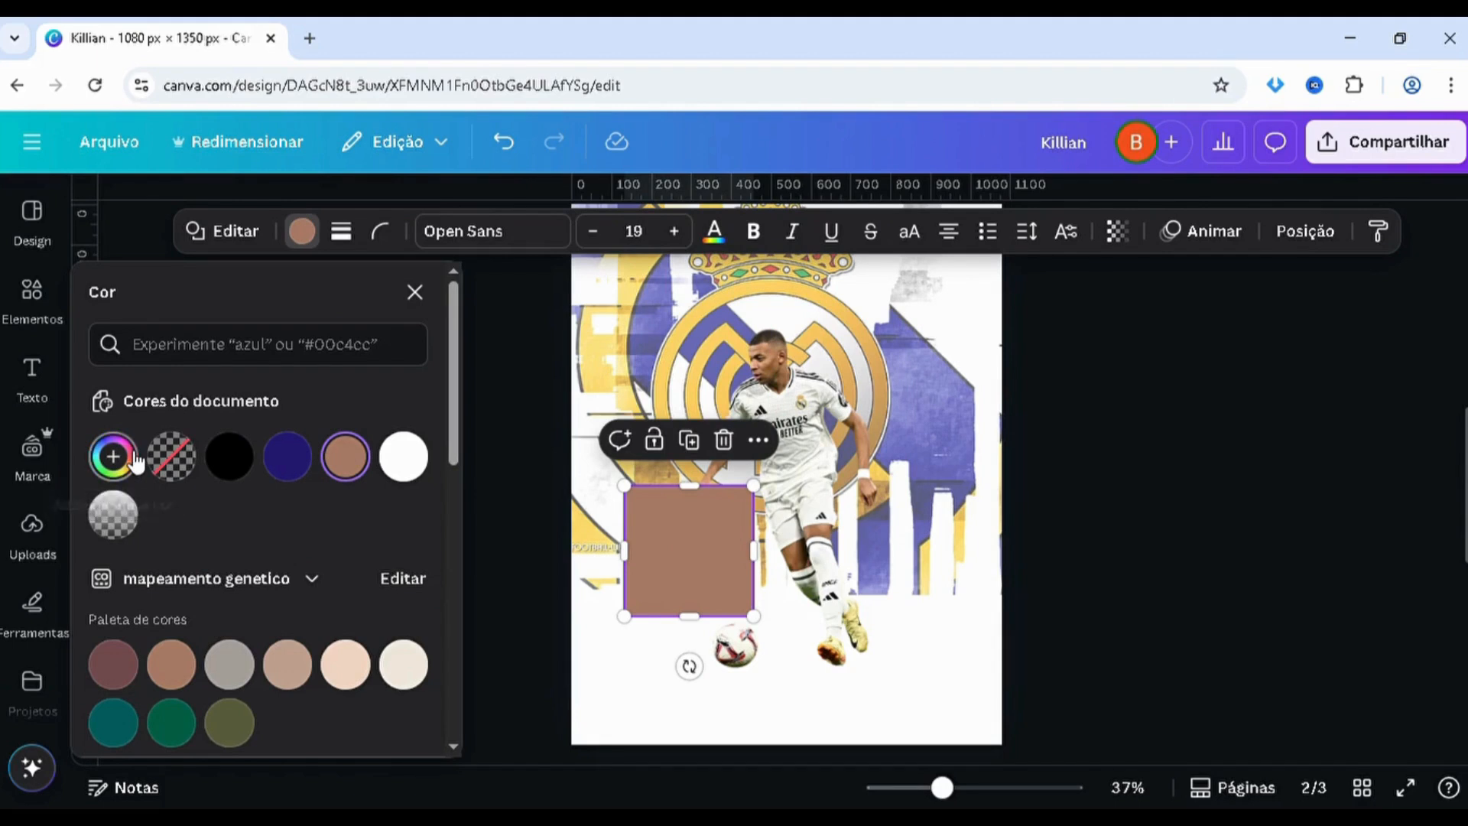
pyautogui.click(132, 459)
pyautogui.click(313, 527)
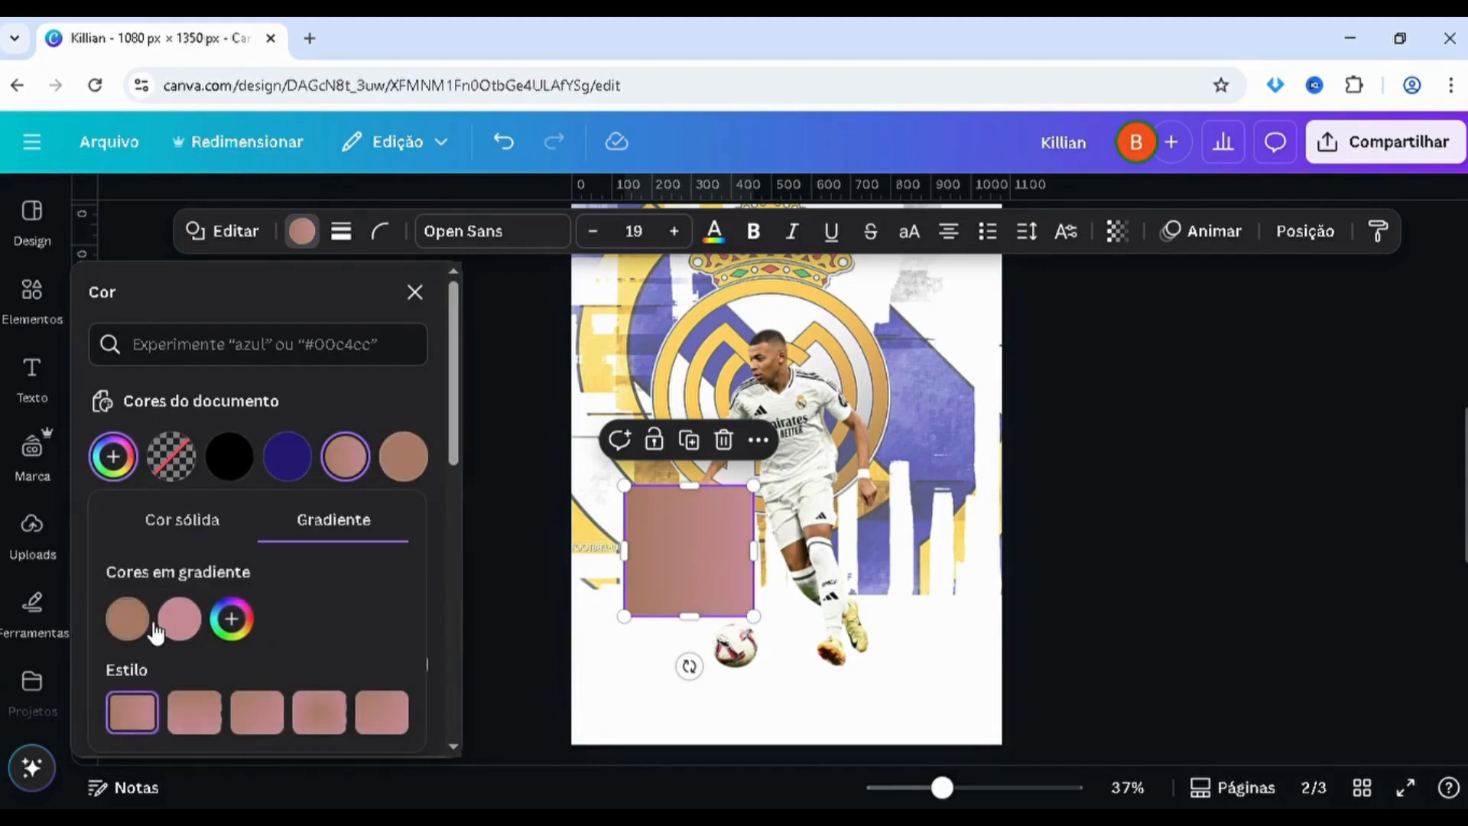
pyautogui.click(129, 618)
pyautogui.moveTo(203, 462)
pyautogui.mouseDown()
pyautogui.moveTo(98, 319)
pyautogui.moveTo(126, 356)
pyautogui.mouseUp()
pyautogui.click(179, 618)
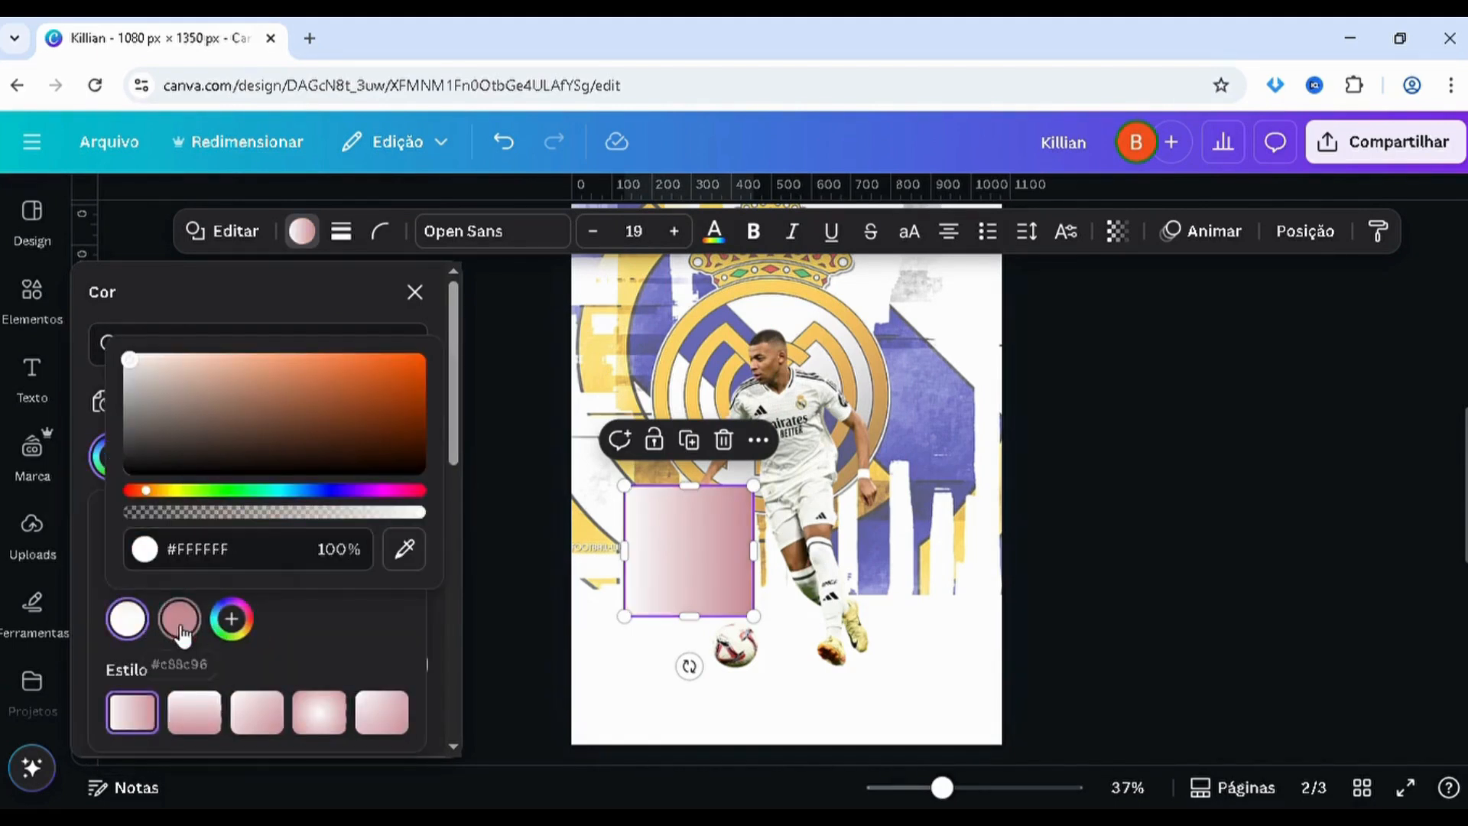
pyautogui.moveTo(190, 458); pyautogui.dragTo(152, 307)
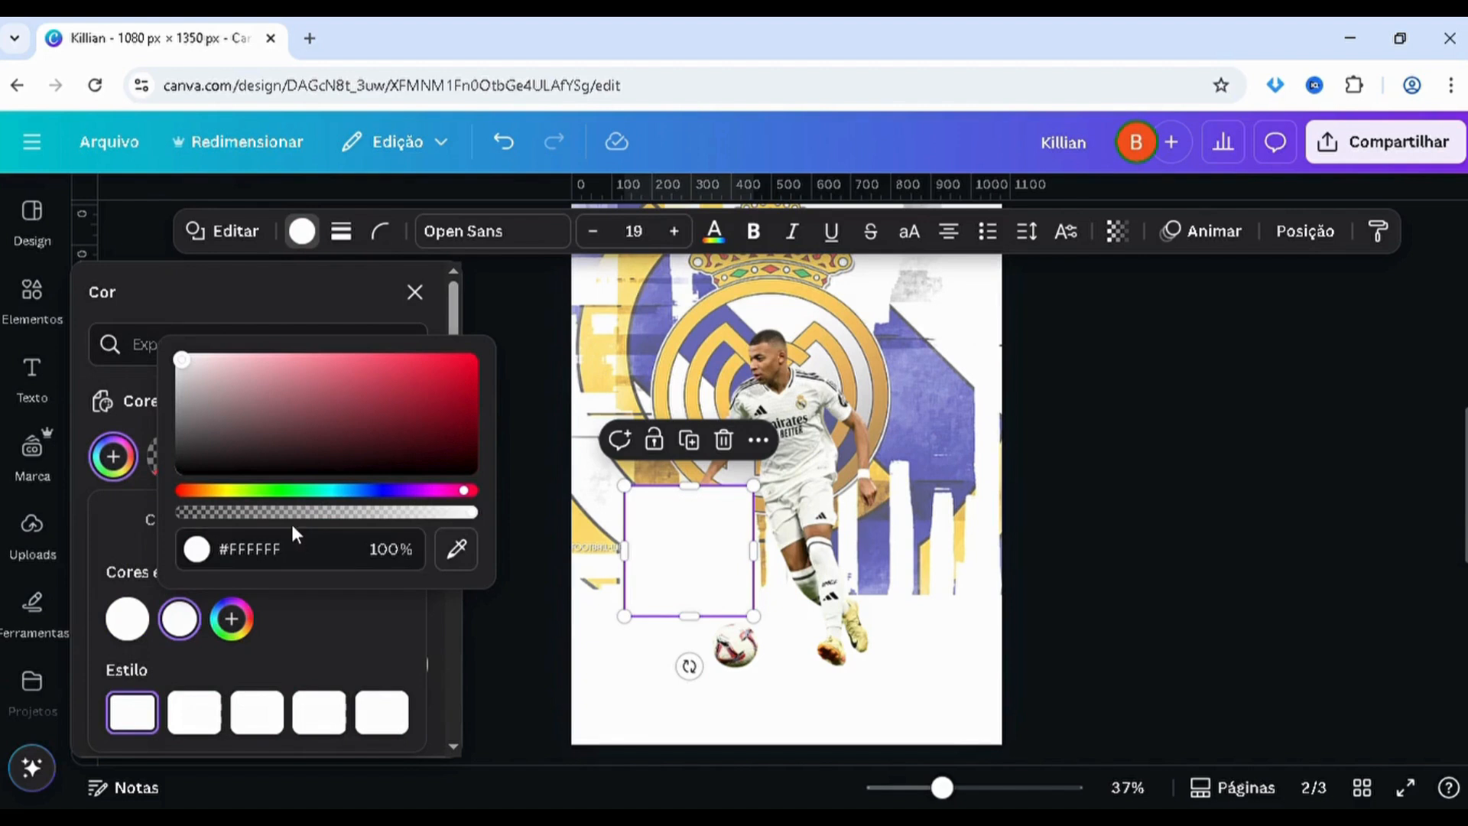
pyautogui.moveTo(291, 512); pyautogui.dragTo(122, 523)
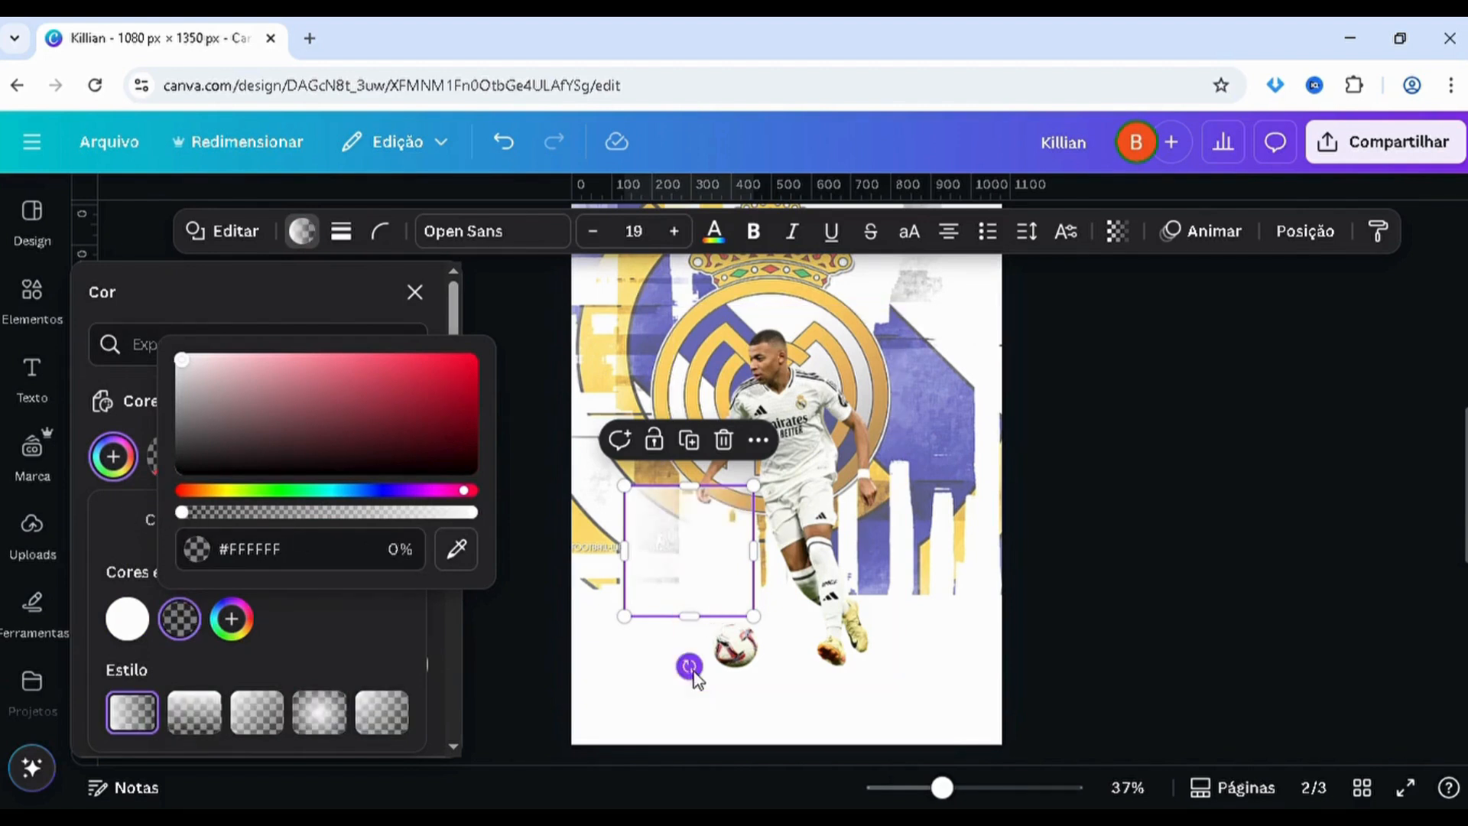
# Rotate the gradient square so it fades upward, and stretch it across the page width over the crest artwork's lower edge
pyautogui.moveTo(689, 666); pyautogui.dragTo(817, 552)
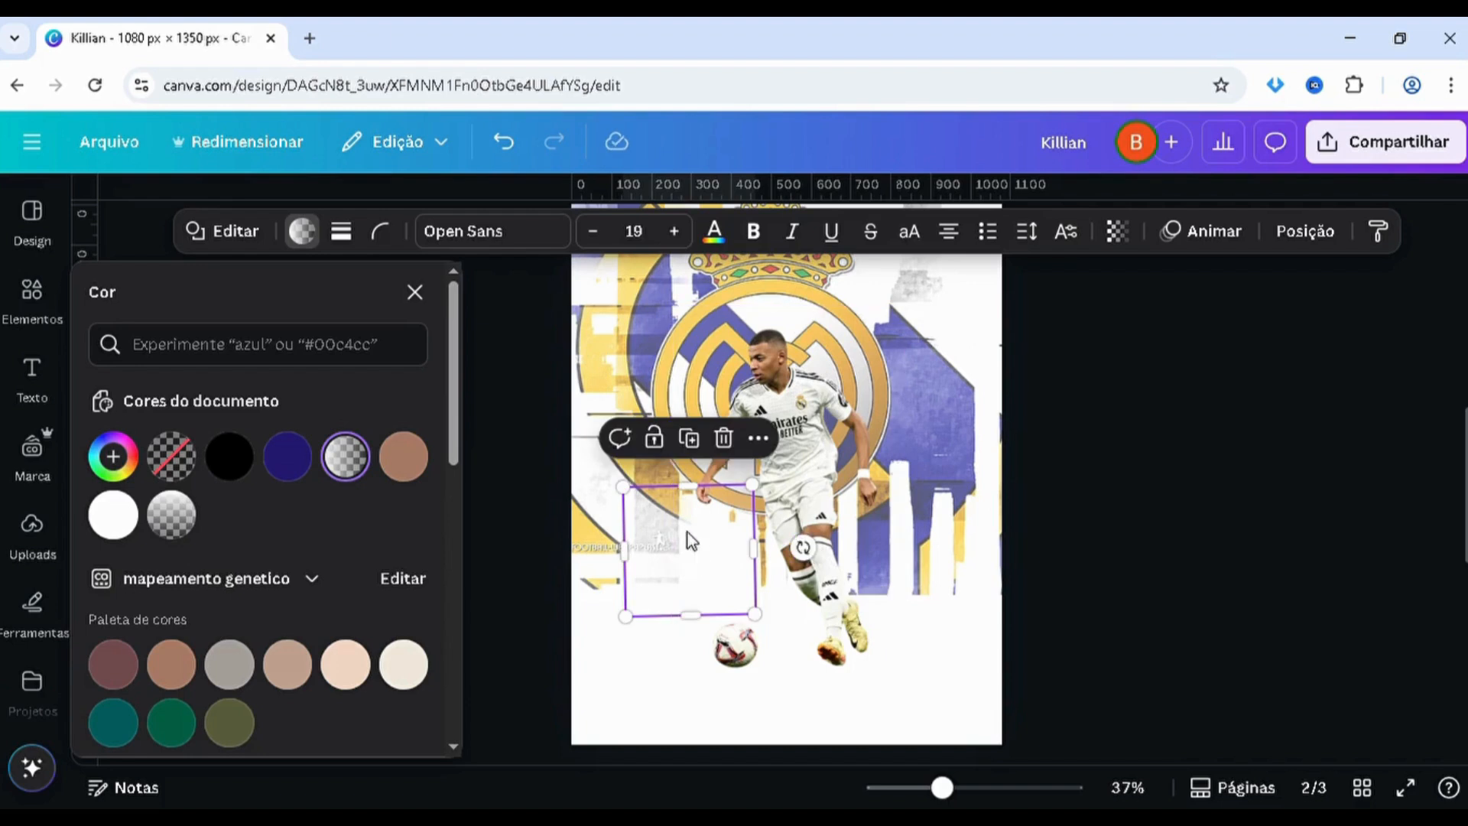
pyautogui.moveTo(678, 566); pyautogui.dragTo(545, 555)
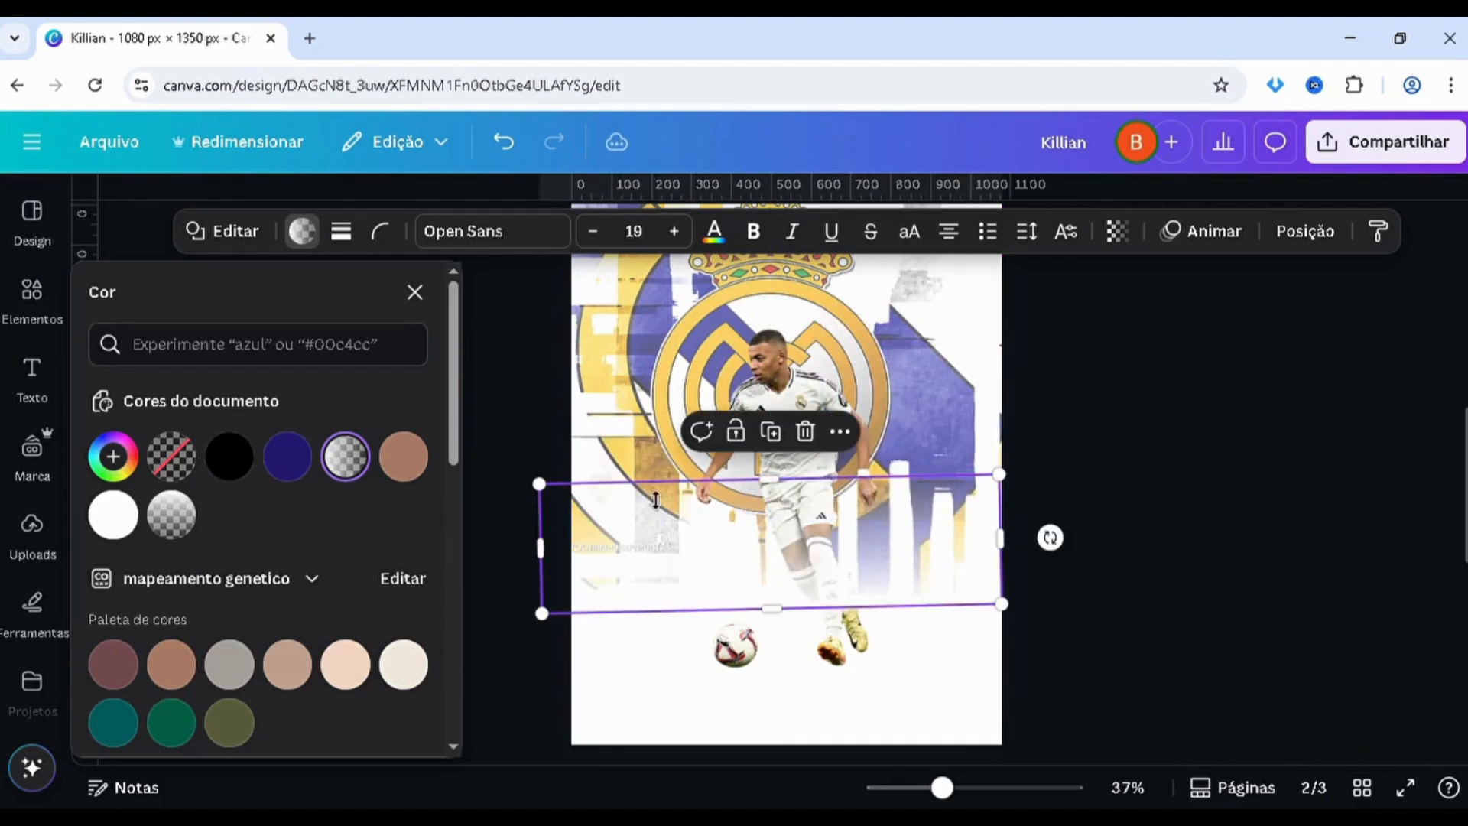
pyautogui.moveTo(654, 497); pyautogui.dragTo(655, 480)
# Move the white gradient's layer behind the player cutout and straighten the gradient to horizontal
pyautogui.hotkey('alt', '1')
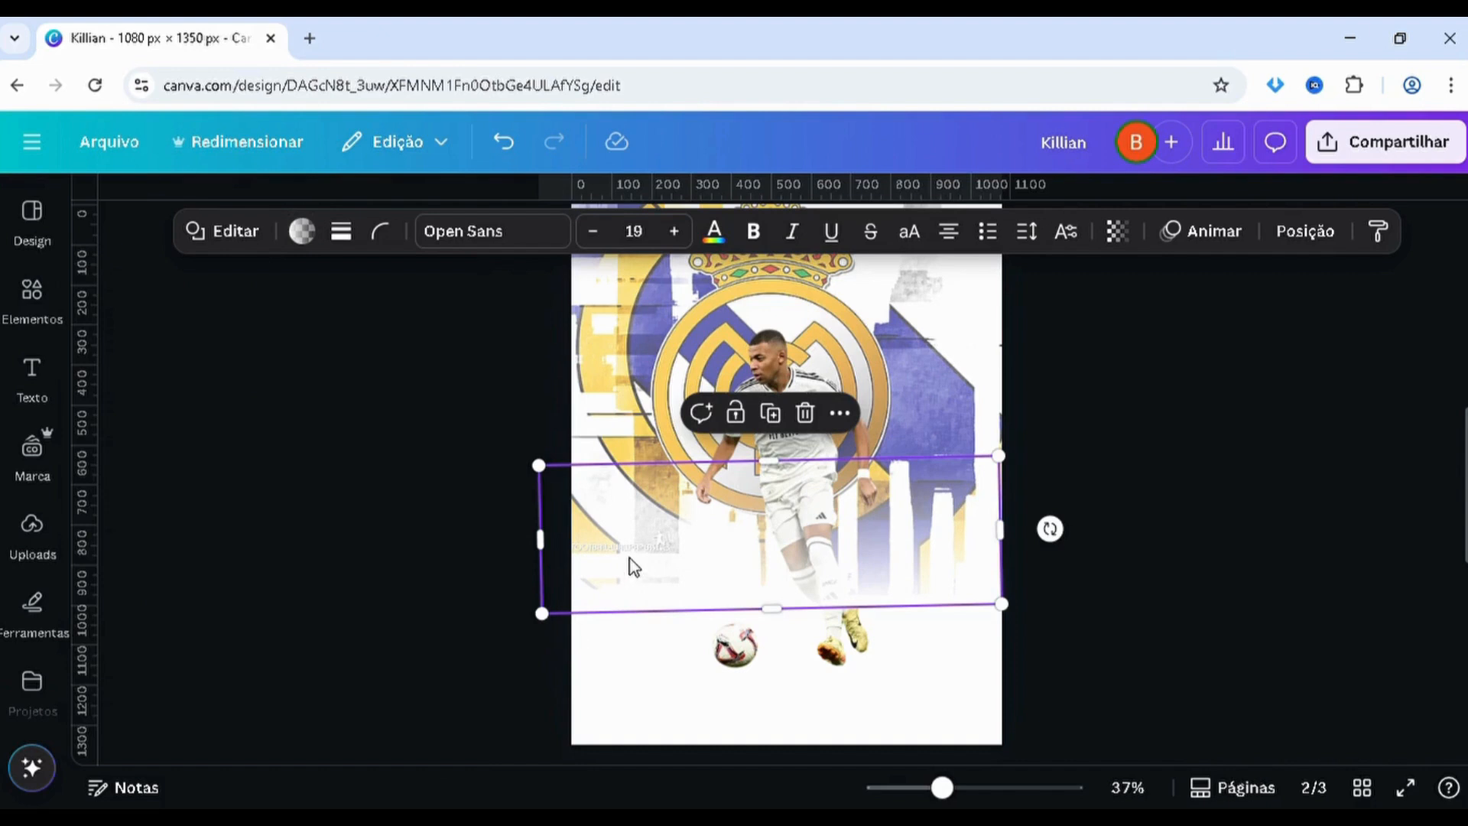
pyautogui.hotkey('alt', '1')
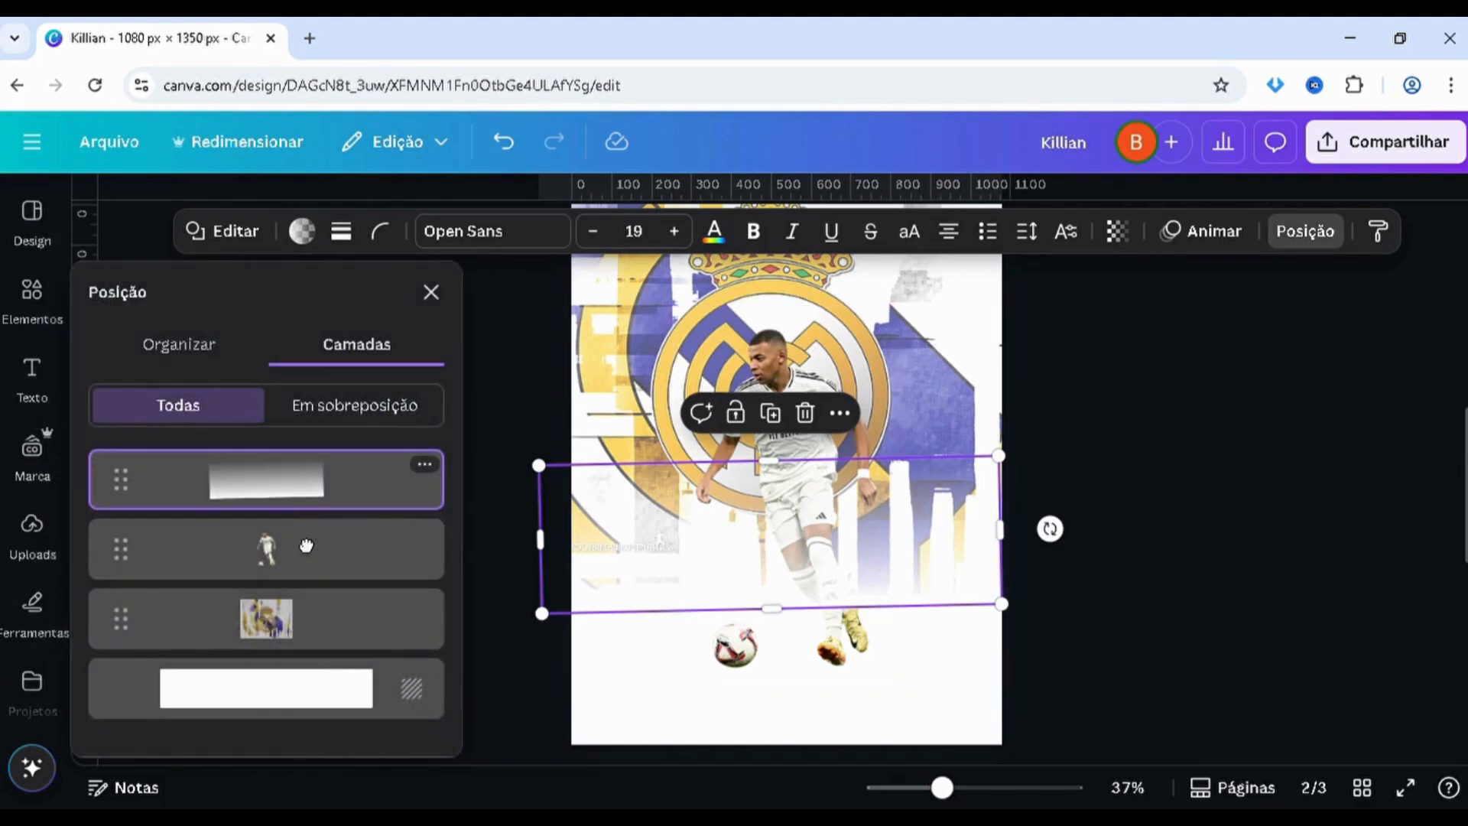
pyautogui.moveTo(306, 545); pyautogui.dragTo(306, 479)
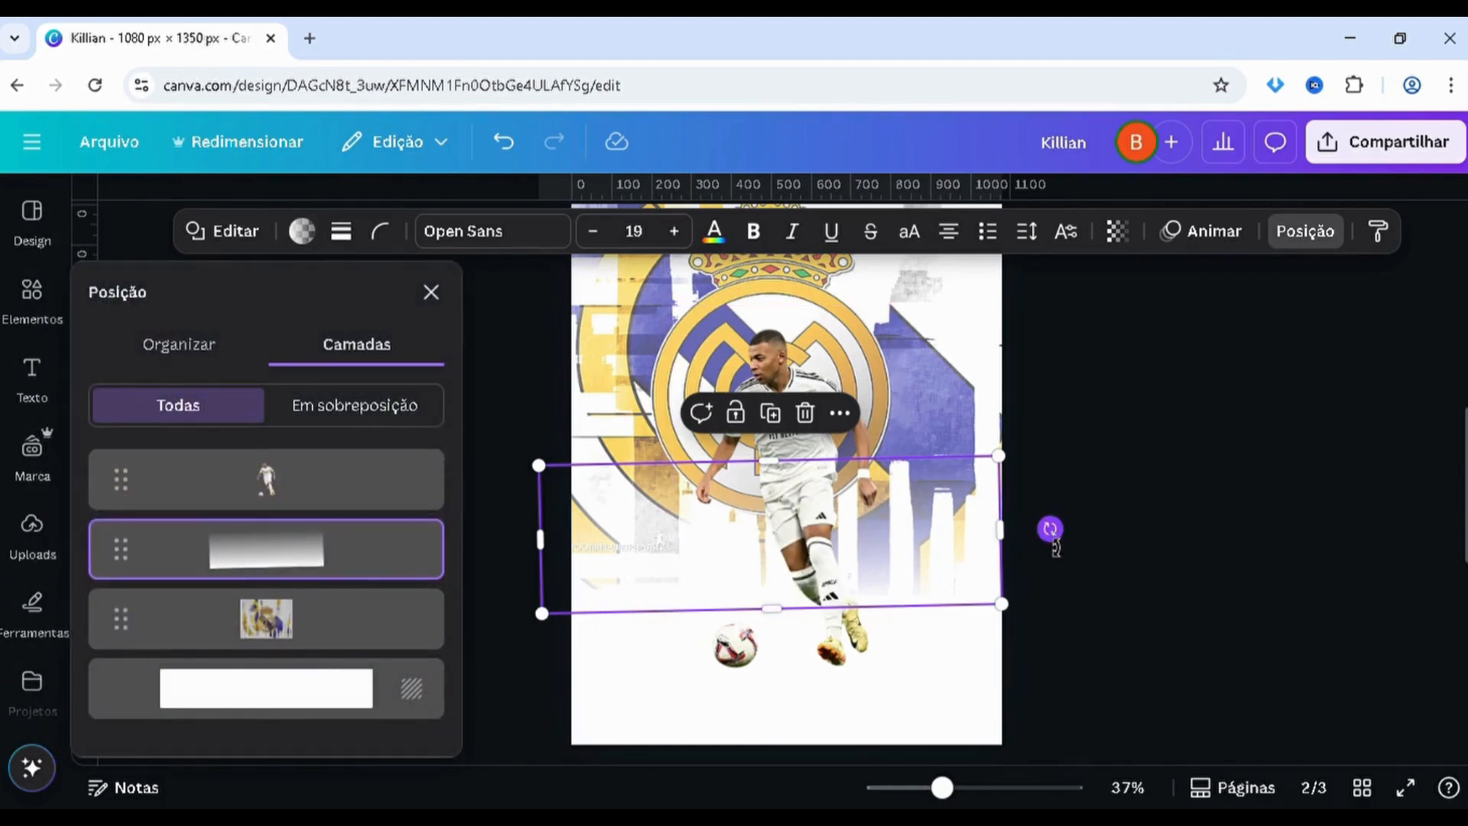
pyautogui.moveTo(1055, 548); pyautogui.dragTo(1056, 549)
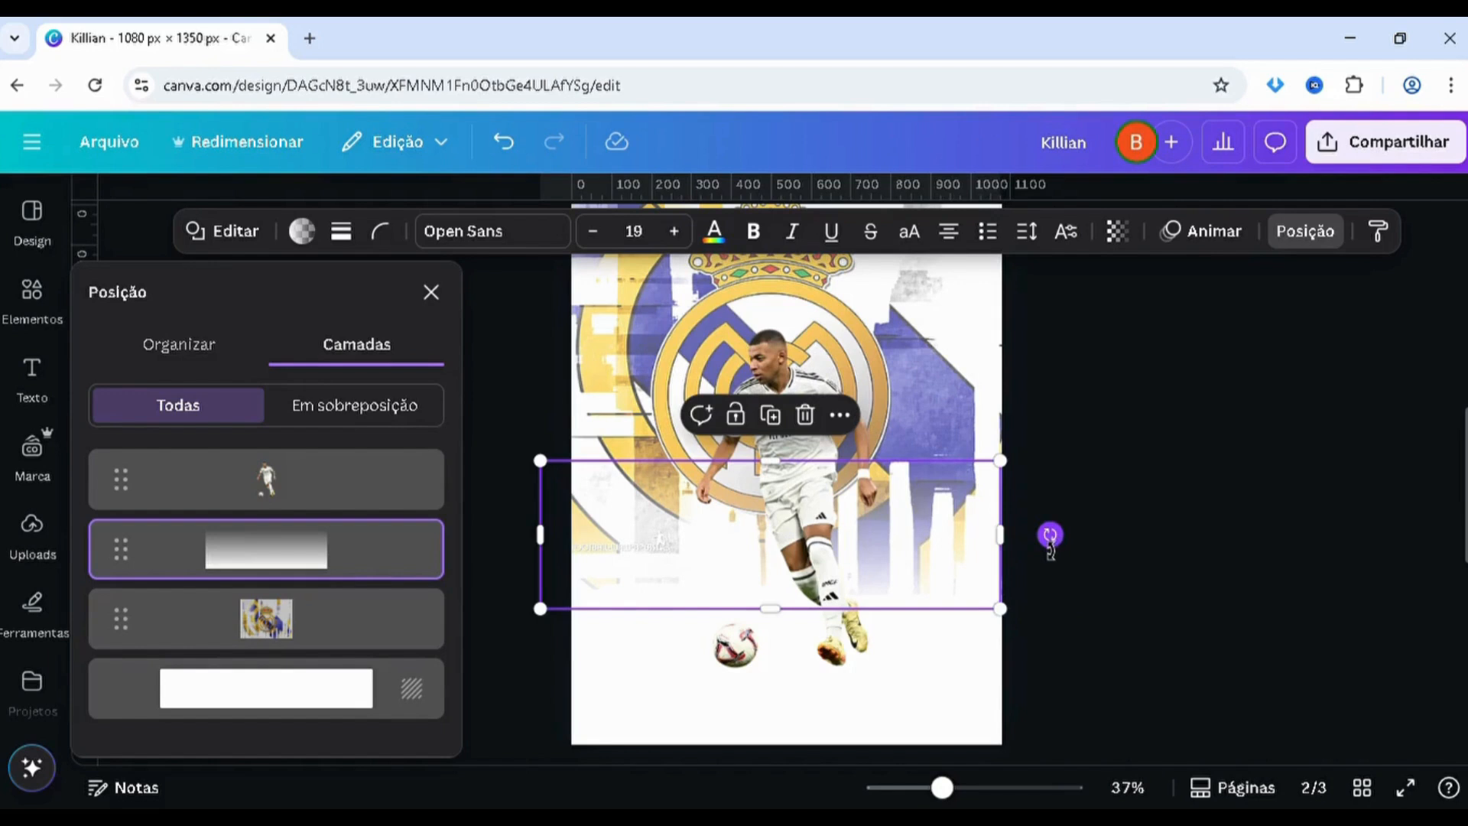
# Duplicate the white gradient, align the copy over the original, and place its layer behind the player cutout
pyautogui.hotkey('ctrl', 'd')
pyautogui.moveTo(674, 563); pyautogui.dragTo(673, 558)
pyautogui.moveTo(317, 505); pyautogui.dragTo(313, 562)
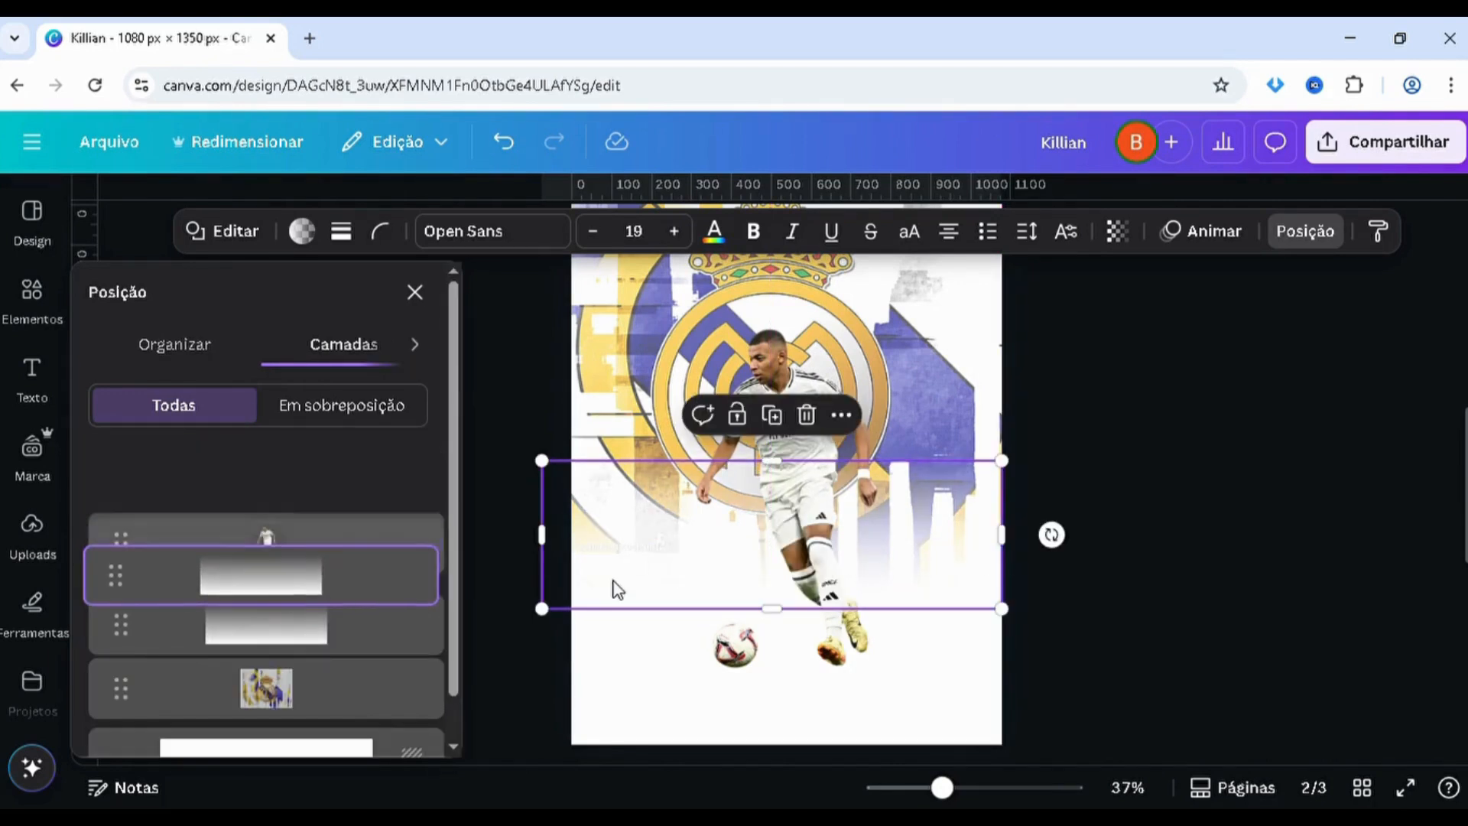
pyautogui.click(497, 532)
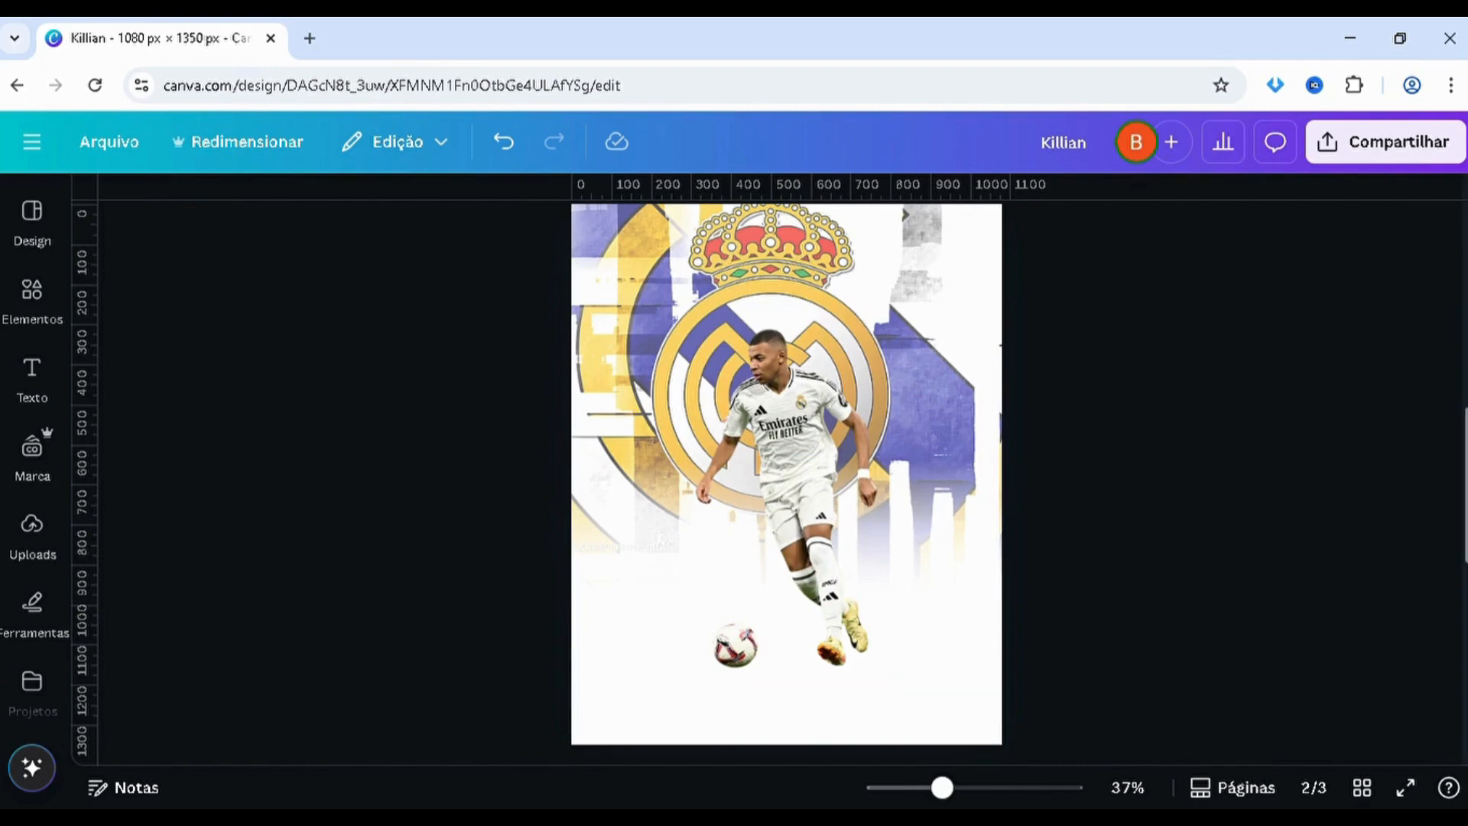
# Lower the crest artwork's opacity further on page 2 to match the paler background of the page 1 poster
pyautogui.scroll(10, 786, 474)
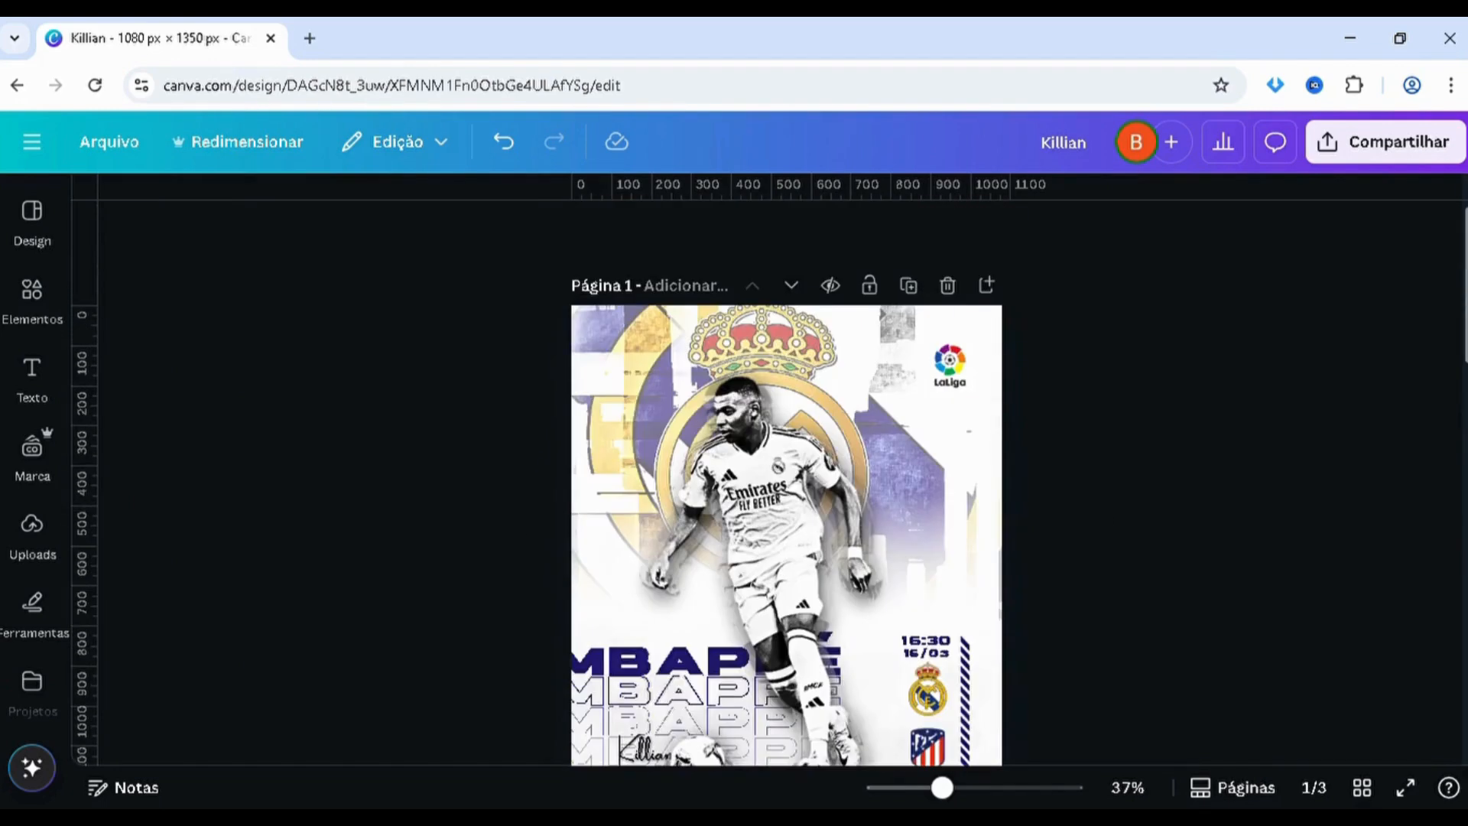
pyautogui.scroll(-10, 786, 474)
pyautogui.scroll(2, 786, 474)
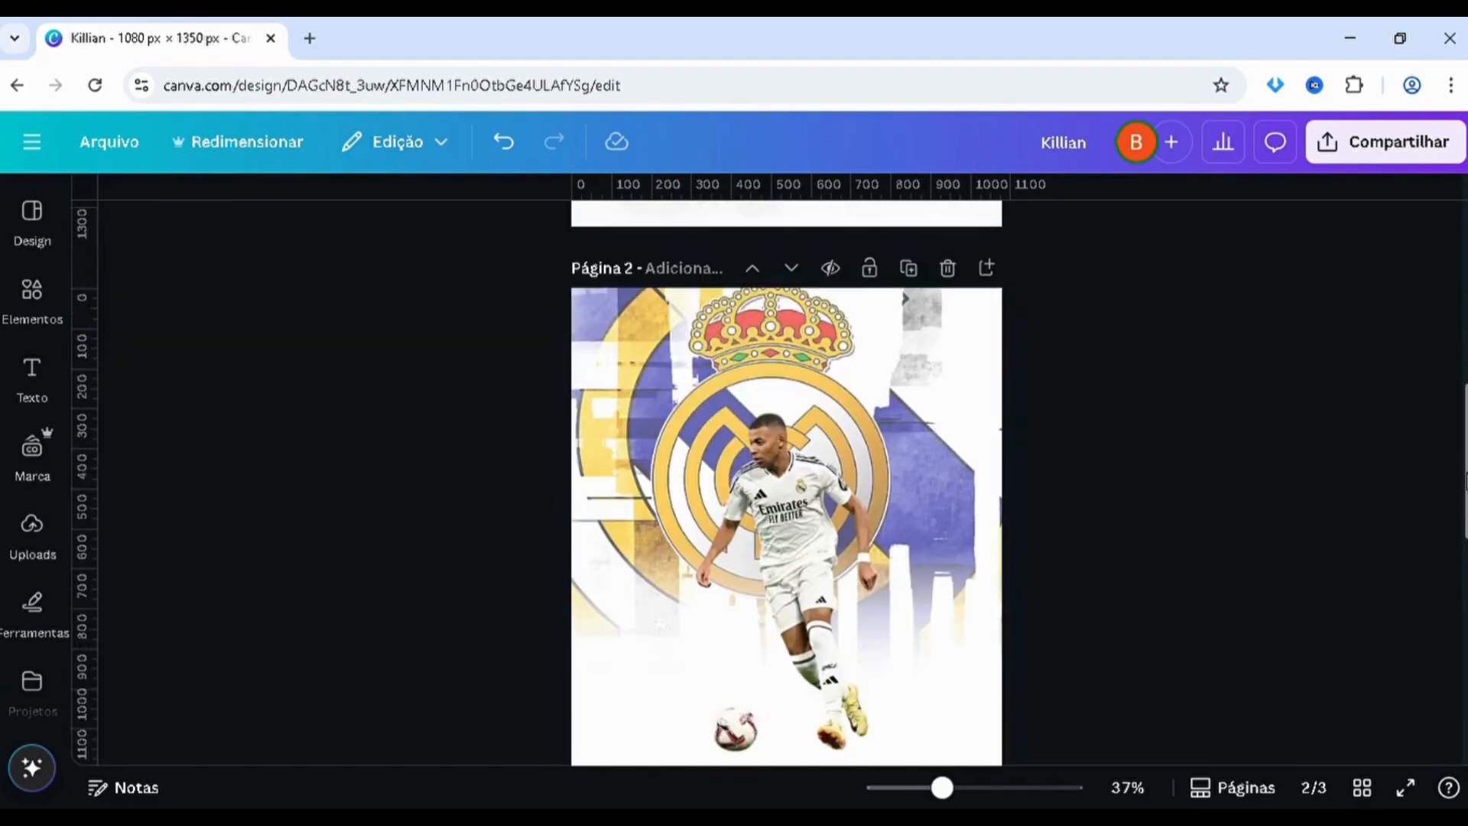
pyautogui.click(617, 345)
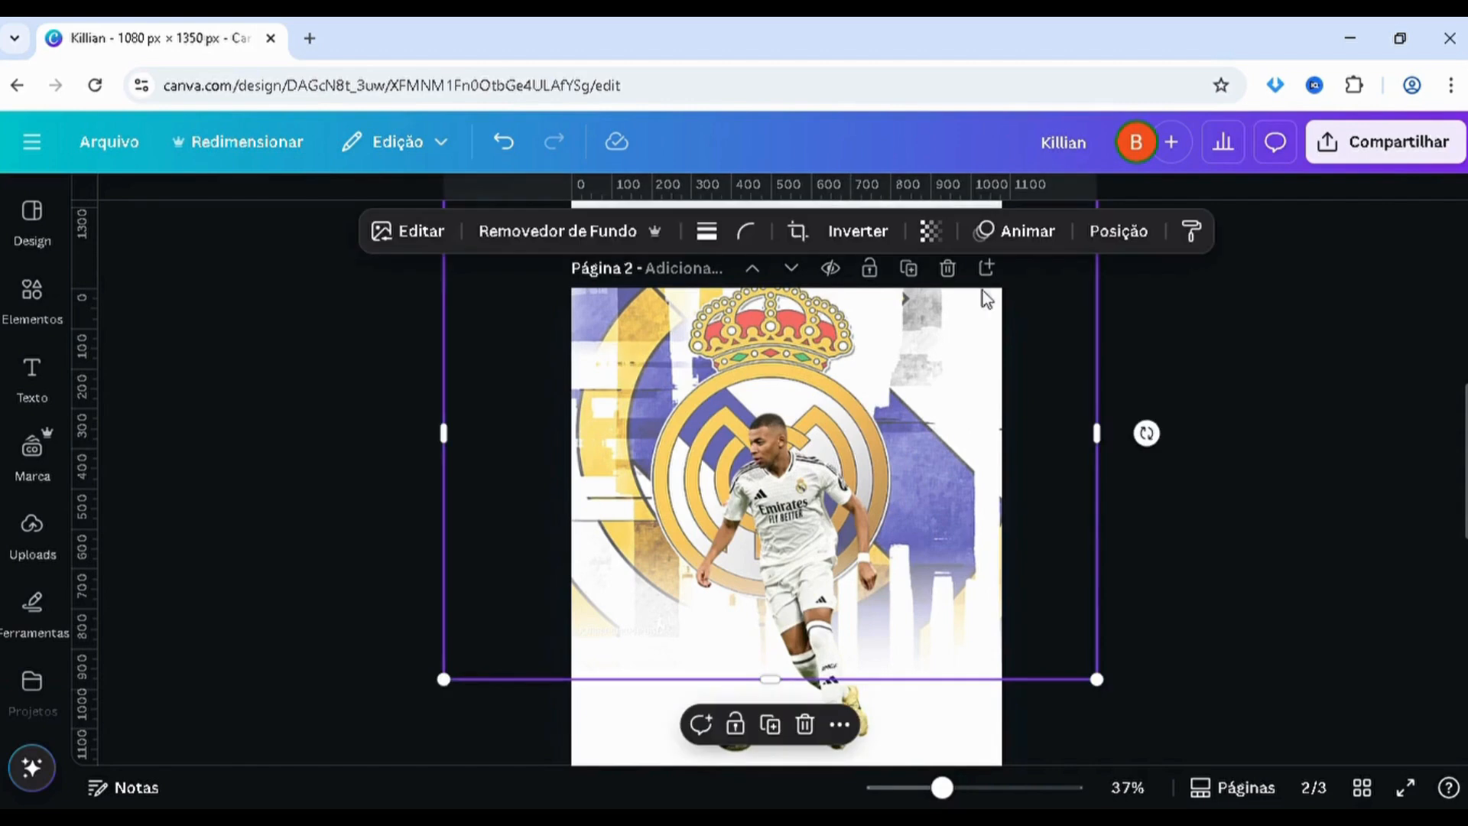
pyautogui.click(933, 230)
pyautogui.moveTo(883, 317); pyautogui.dragTo(903, 321)
pyautogui.click(1273, 372)
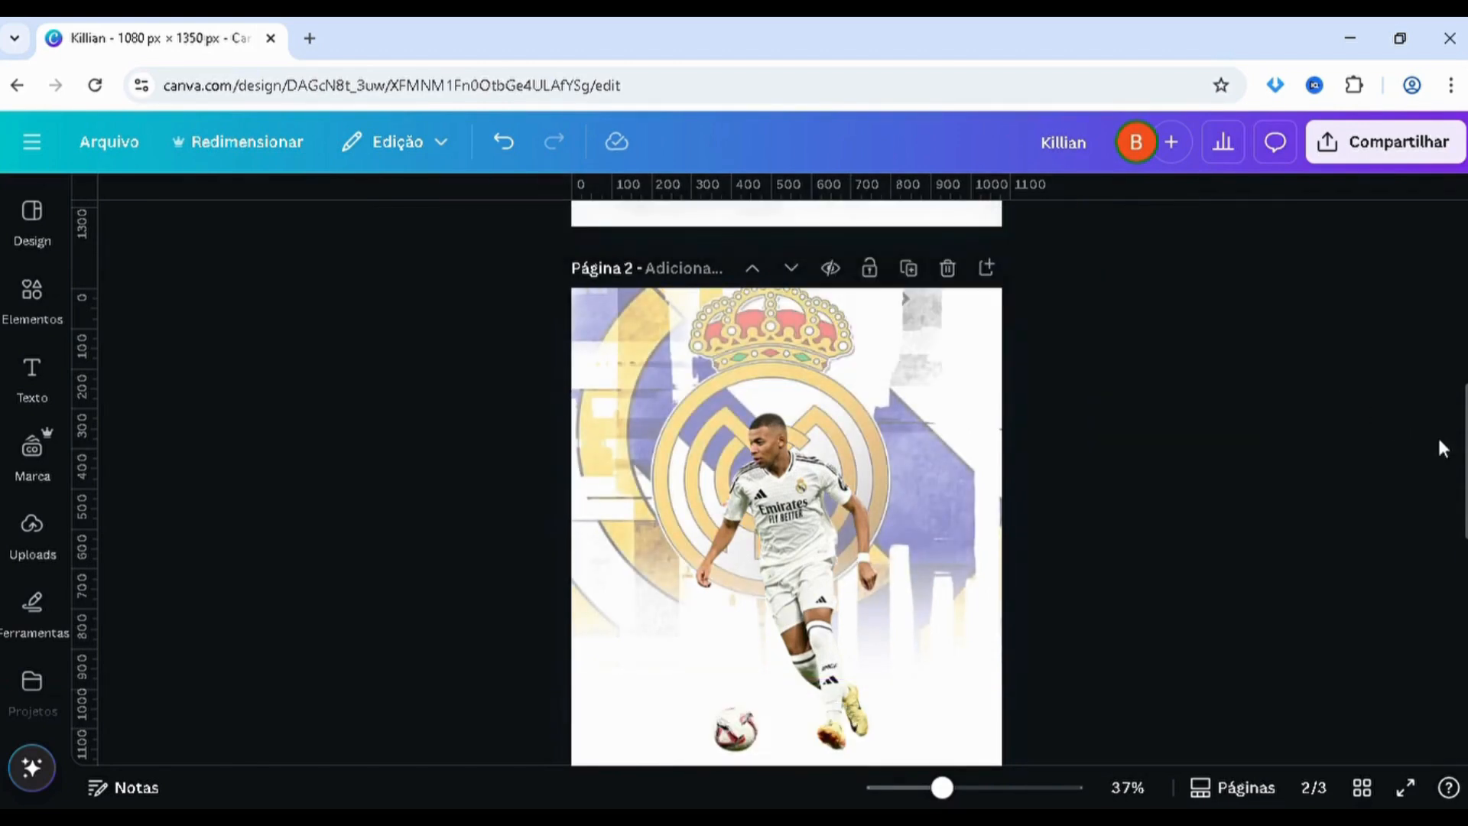
# Try to move the LaLiga logo from page 3 up onto page 2
pyautogui.moveTo(1465, 413); pyautogui.dragTo(1465, 297)
pyautogui.scroll(3, 1465, 297)
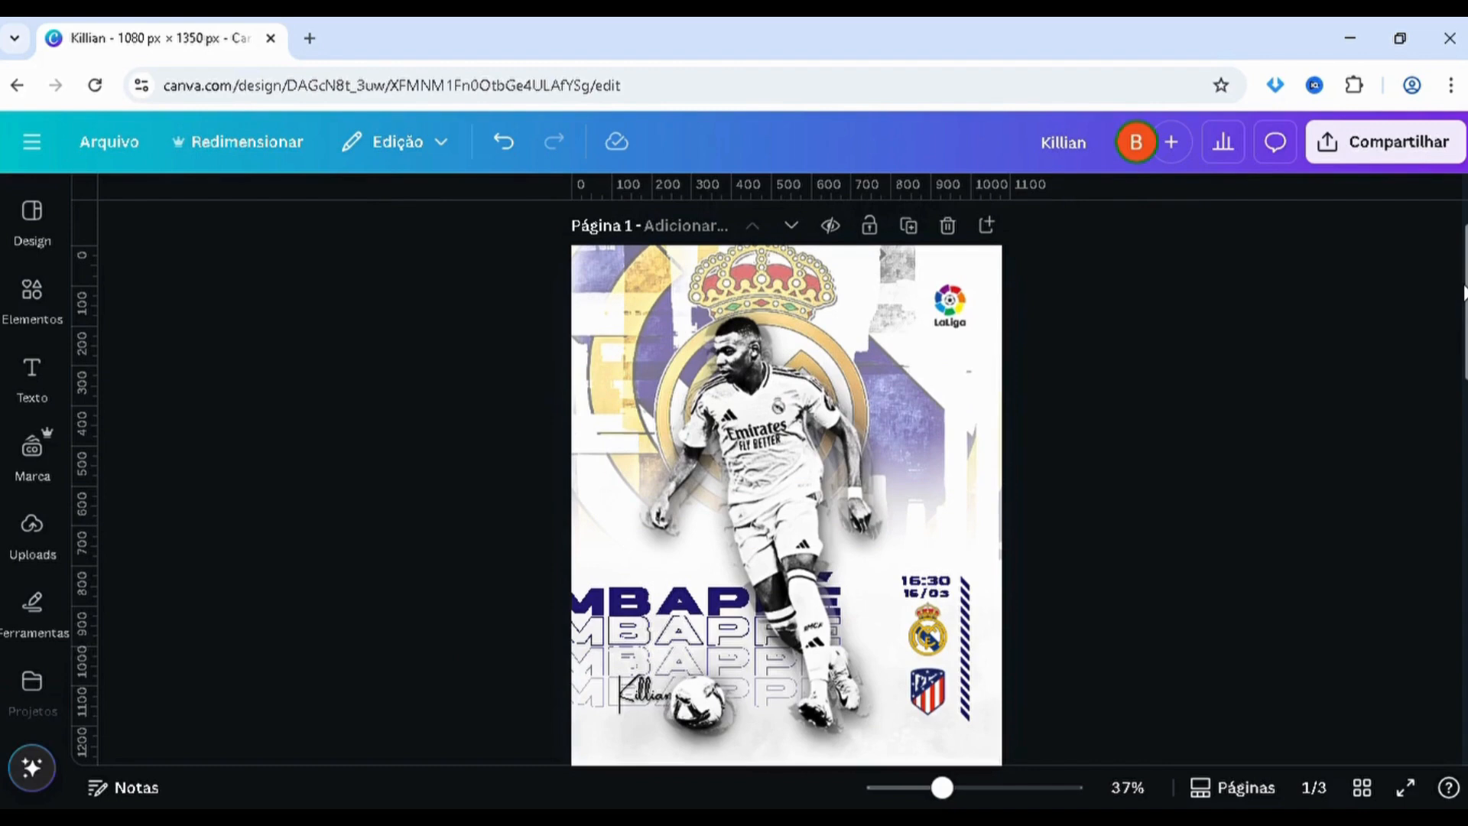
pyautogui.click(948, 313)
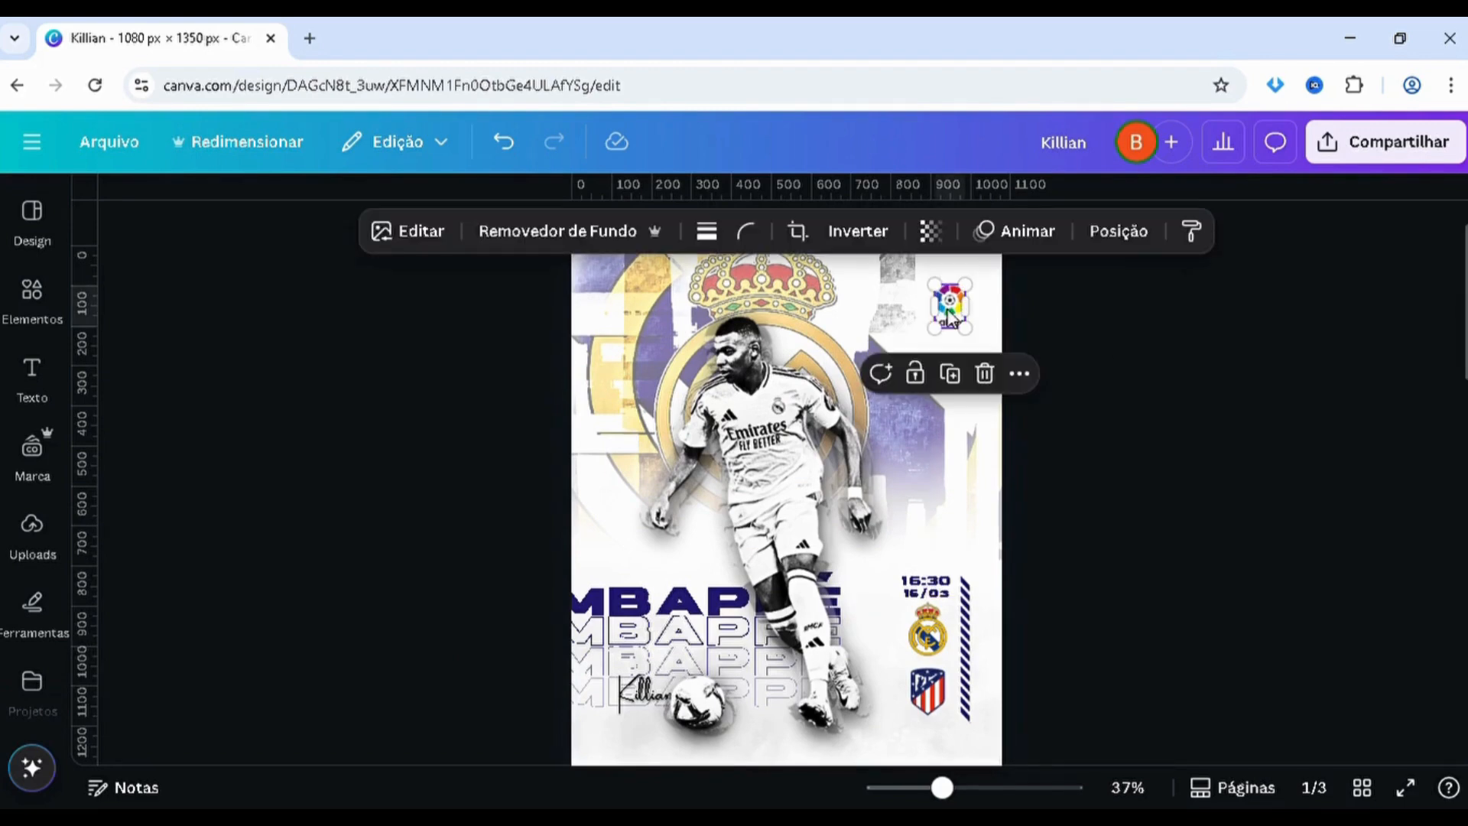
pyautogui.click(1318, 359)
pyautogui.moveTo(1465, 313); pyautogui.dragTo(1463, 637)
pyautogui.moveTo(780, 543); pyautogui.dragTo(933, 341)
pyautogui.scroll(3, 870, 504)
pyautogui.scroll(1, 897, 413)
pyautogui.scroll(-7, 939, 498)
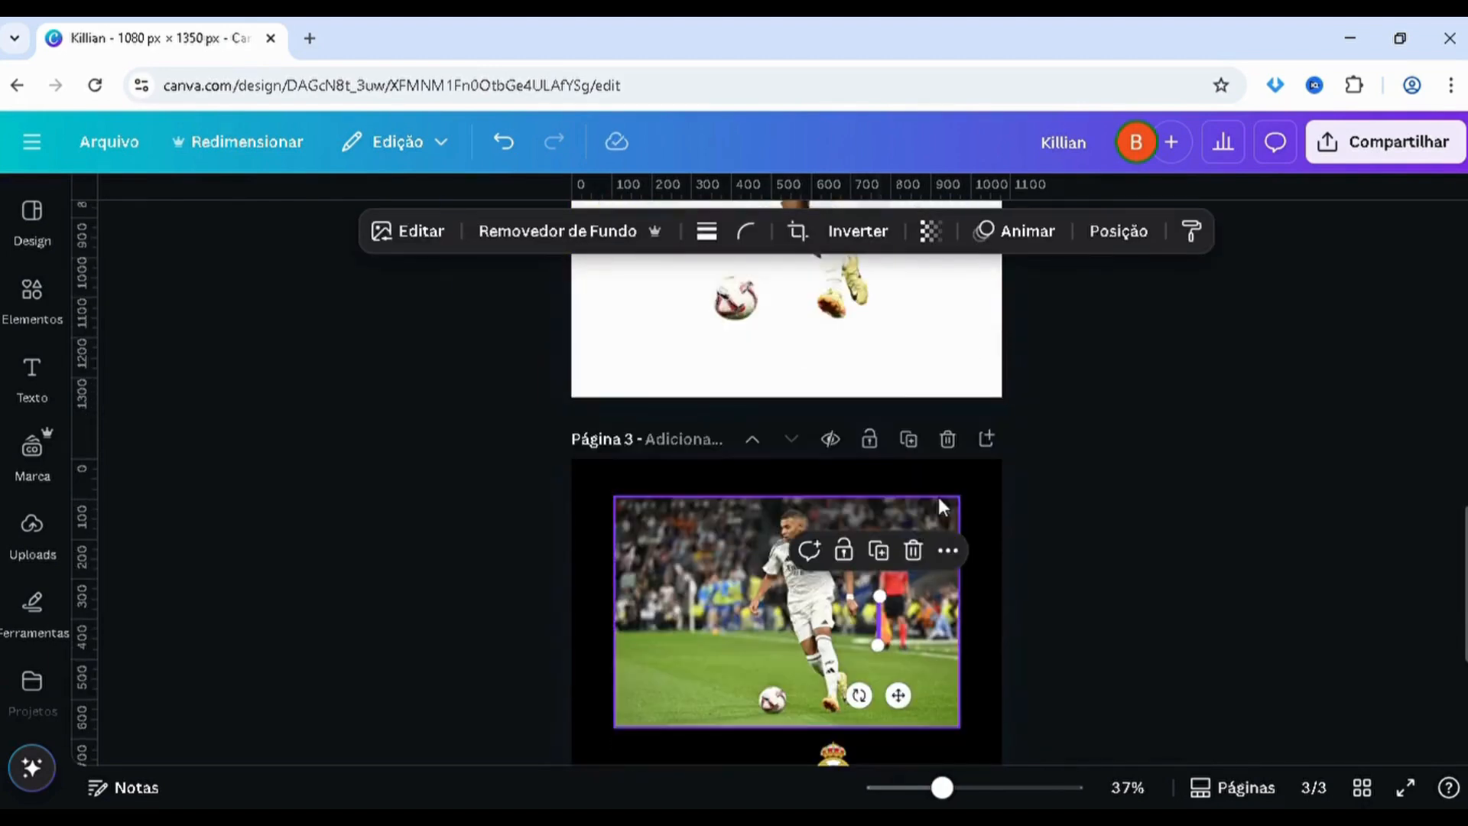
pyautogui.hotkey('ctrl', 'z')
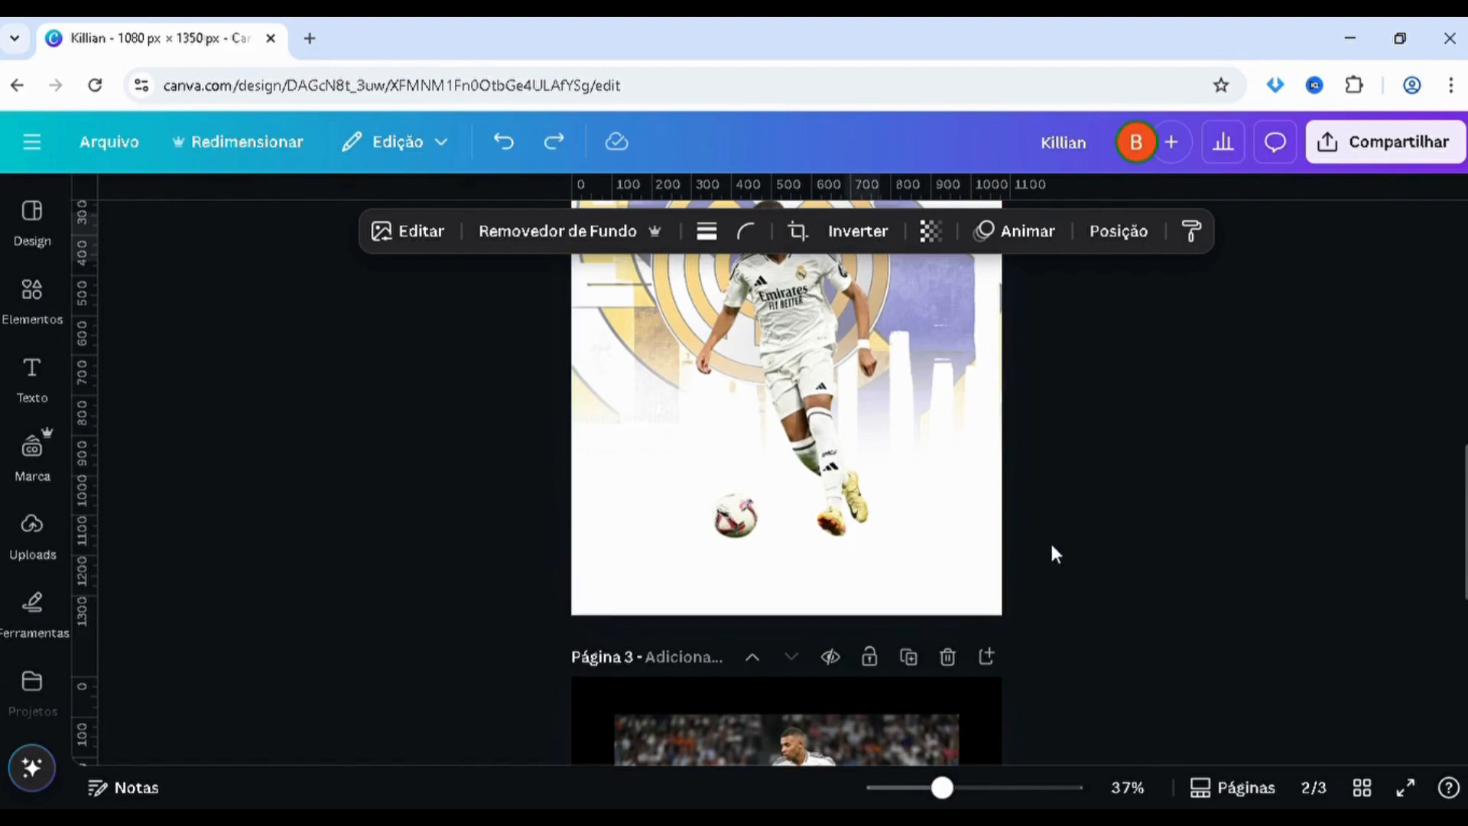
pyautogui.scroll(-5, 1147, 581)
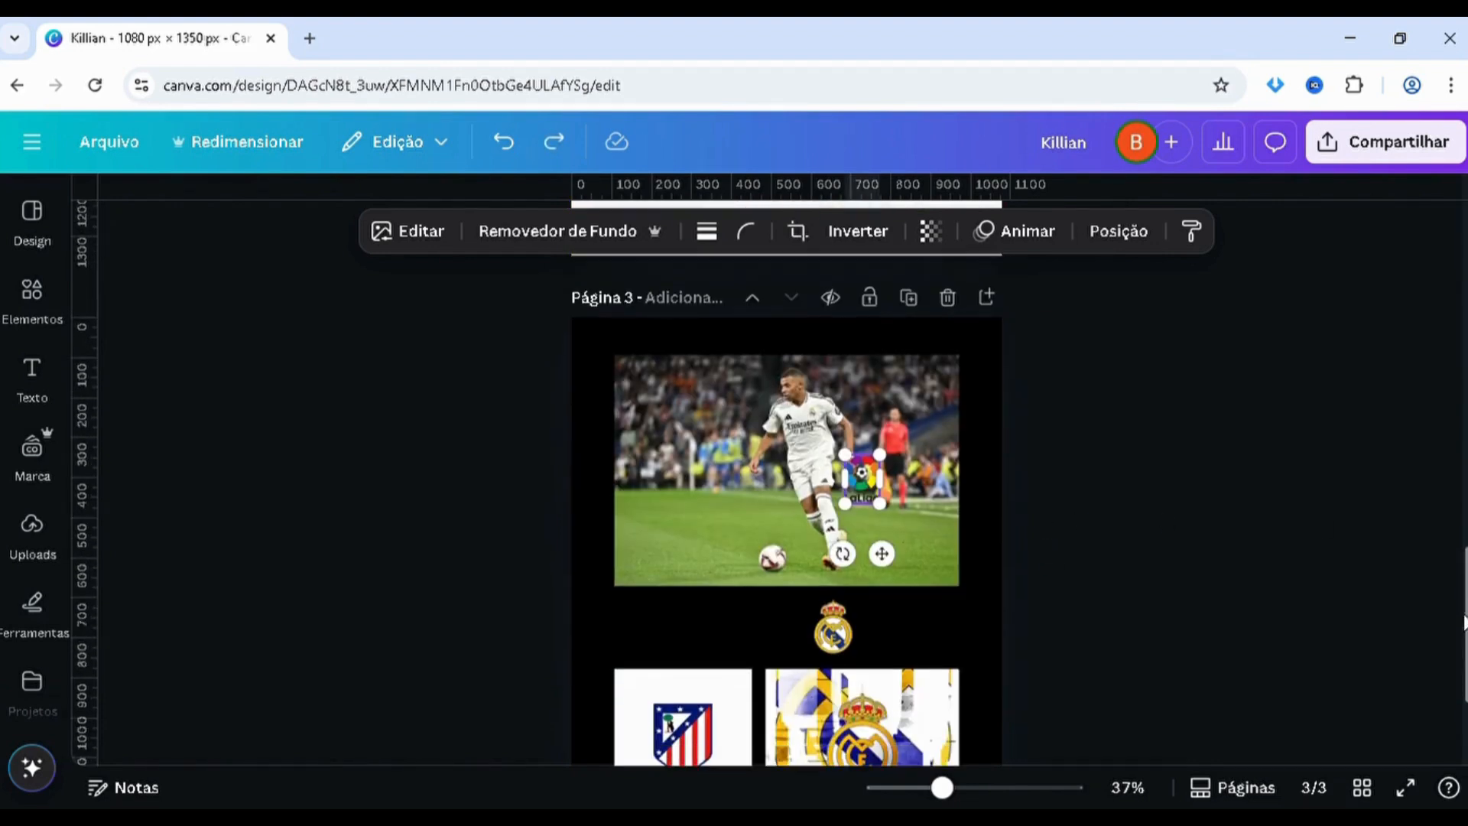
pyautogui.click(1078, 604)
# Copy the LaLiga logo from page 3 to page 2 and place it in the poster's upper-right corner
pyautogui.click(783, 625)
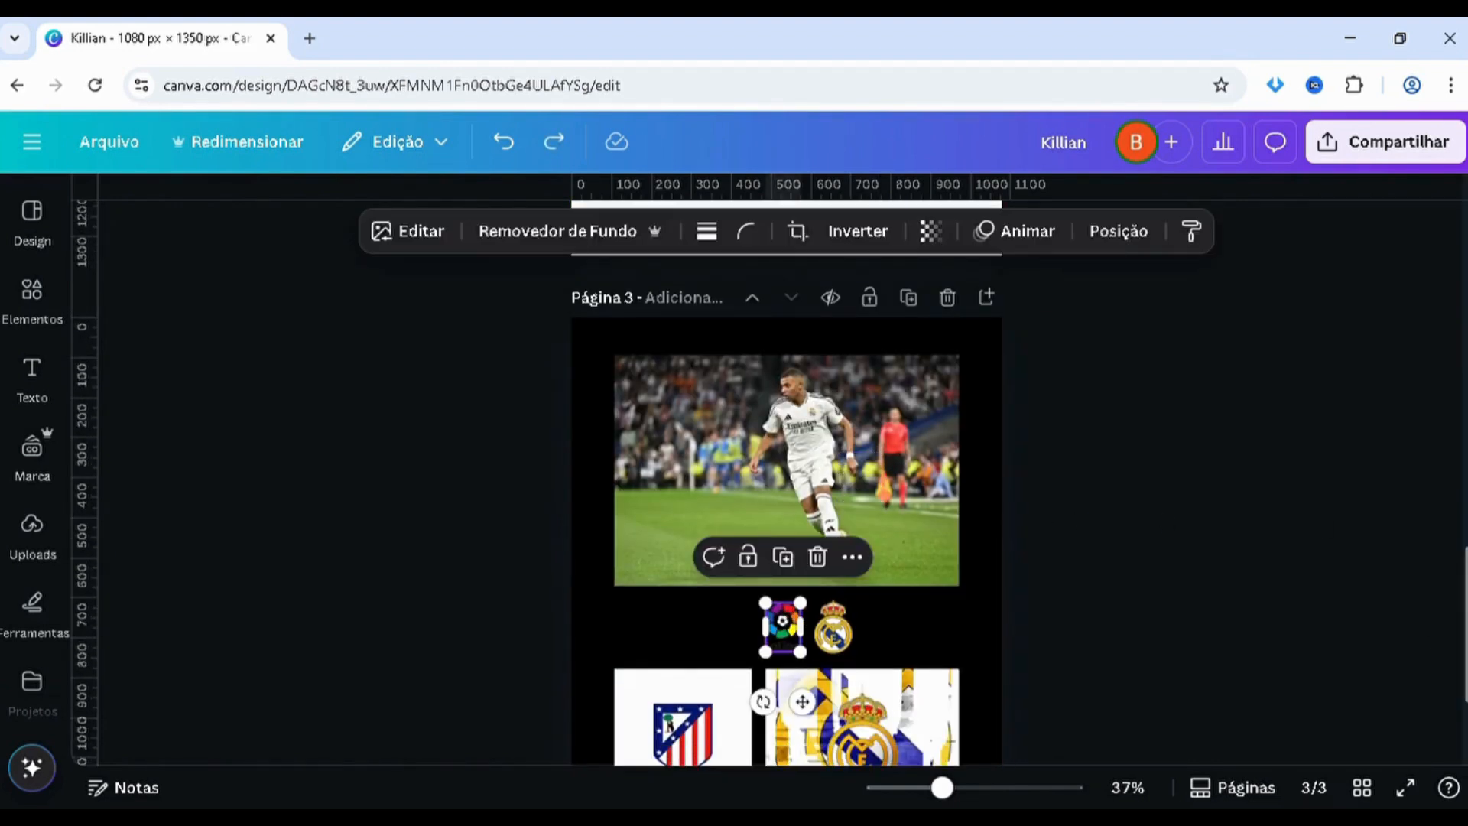
pyautogui.moveTo(1466, 577); pyautogui.dragTo(1457, 398)
pyautogui.hotkey('ctrl', 'v')
pyautogui.moveTo(781, 664); pyautogui.dragTo(960, 430)
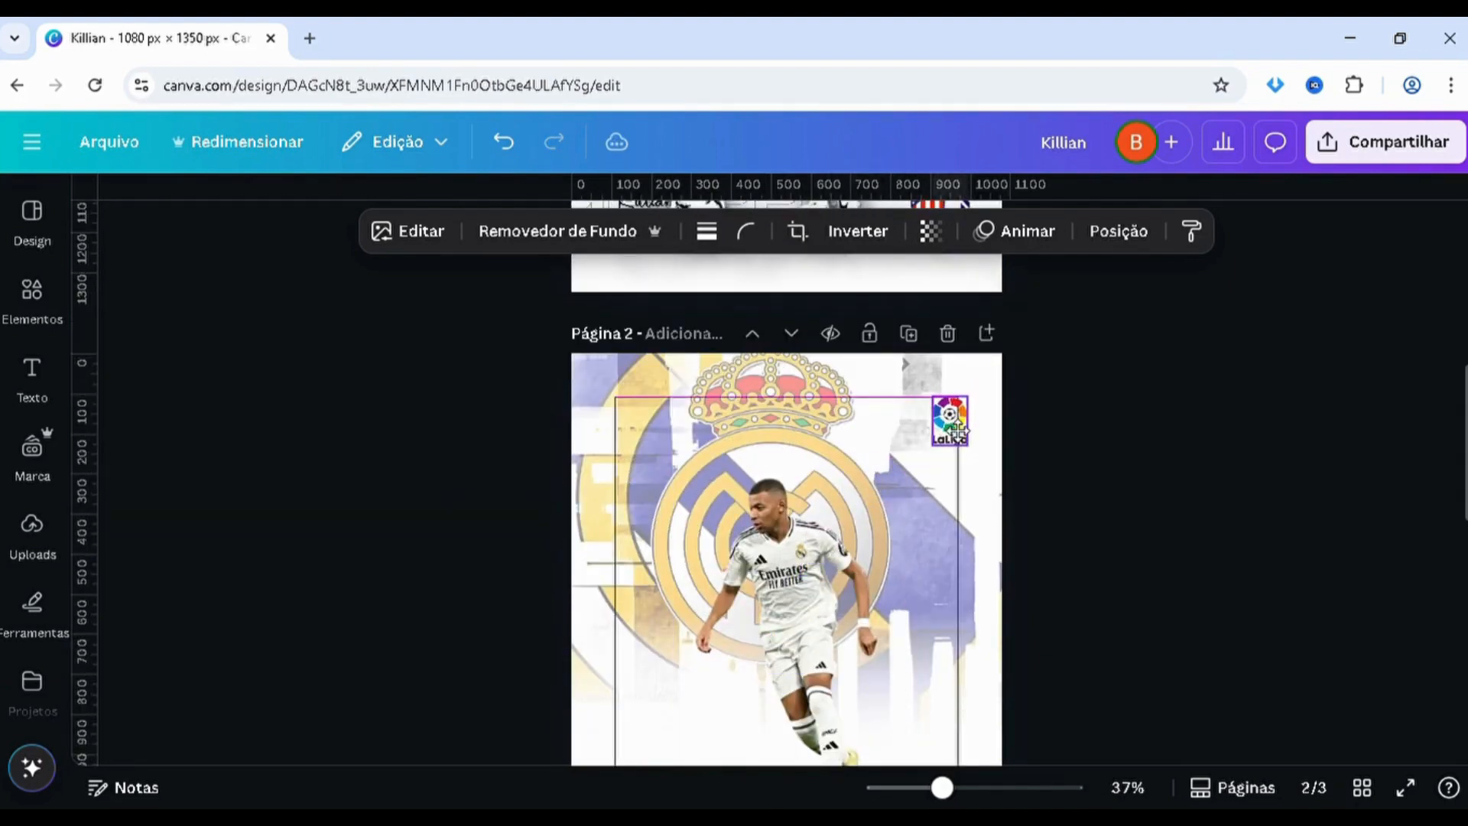
pyautogui.click(1075, 458)
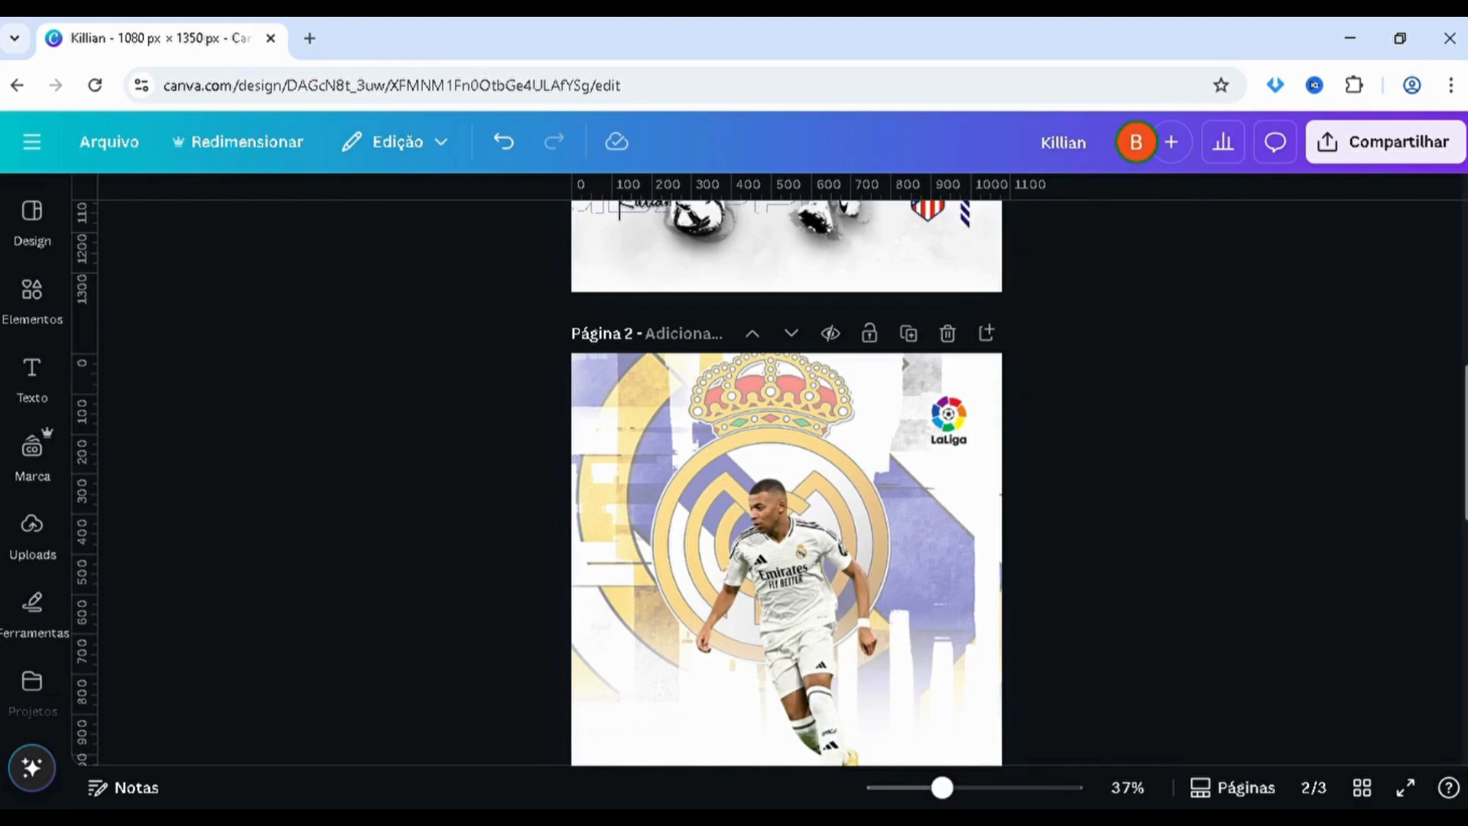
# Copy the solid MBAPPÉ title from page 1 to page 2 and place it across the player's legs, running off the left edge
pyautogui.scroll(5, 786, 481)
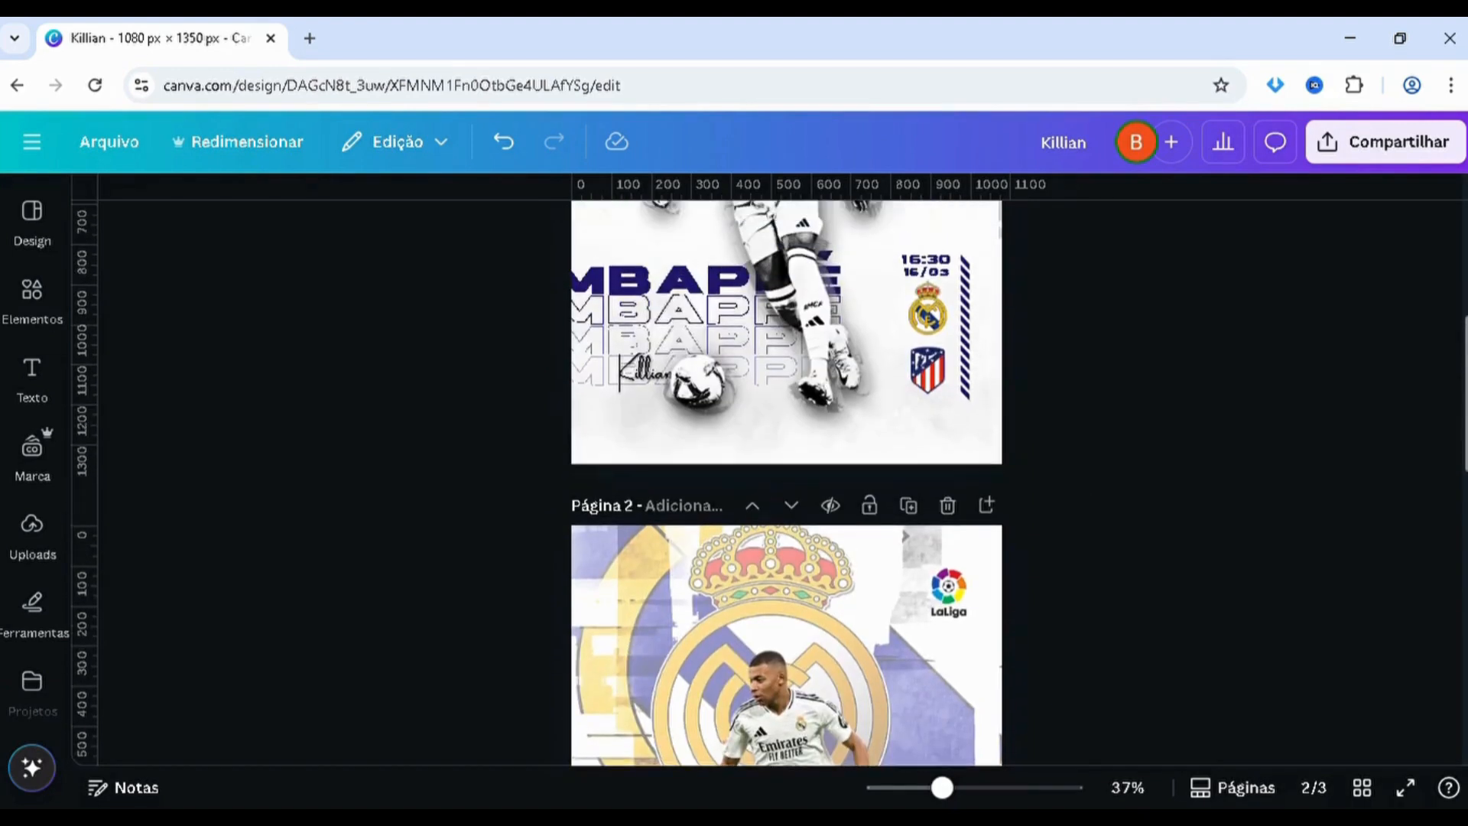
pyautogui.scroll(1, 581, 523)
pyautogui.click(581, 523)
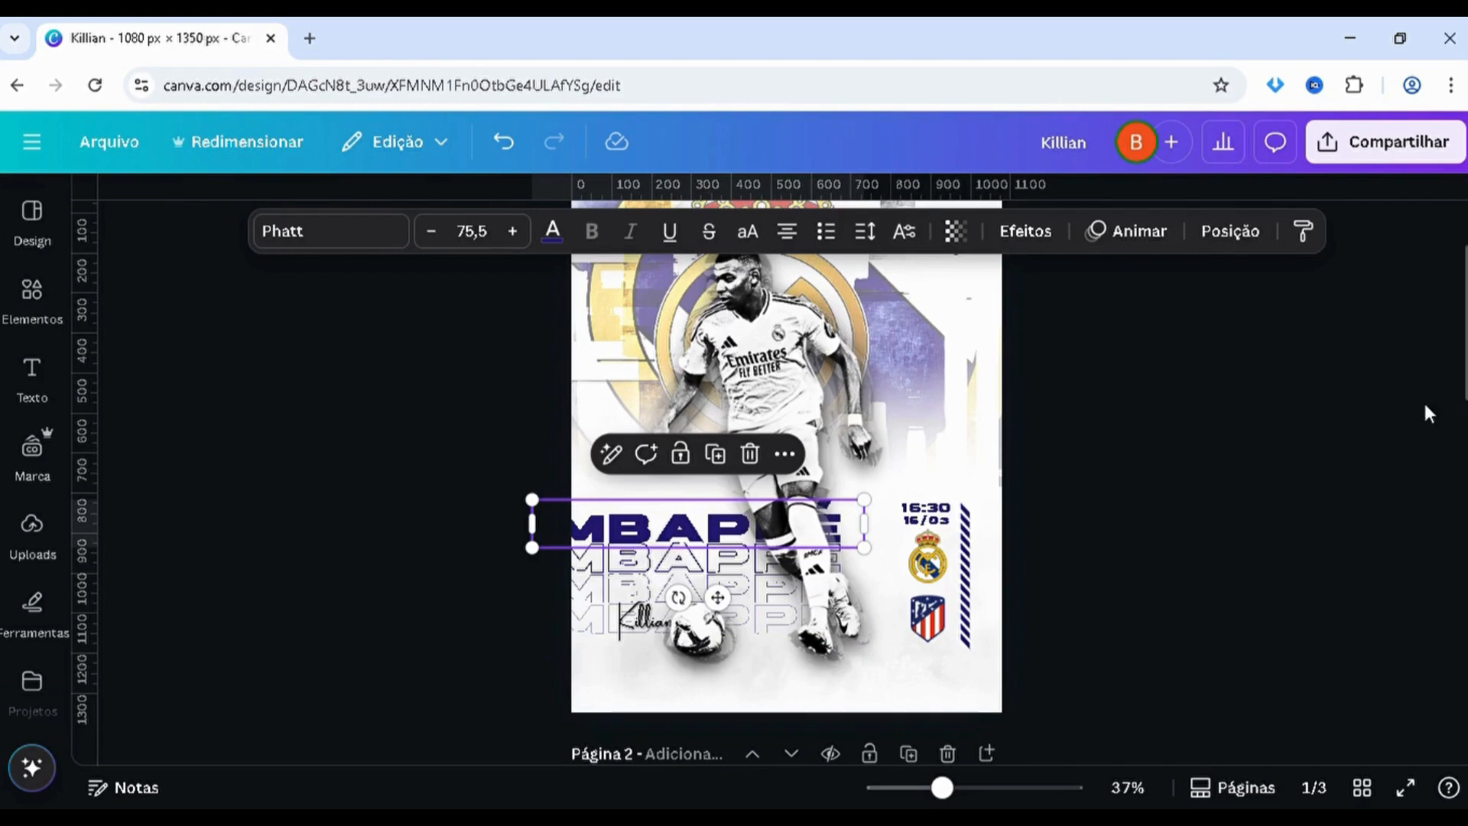
pyautogui.scroll(2, 786, 509)
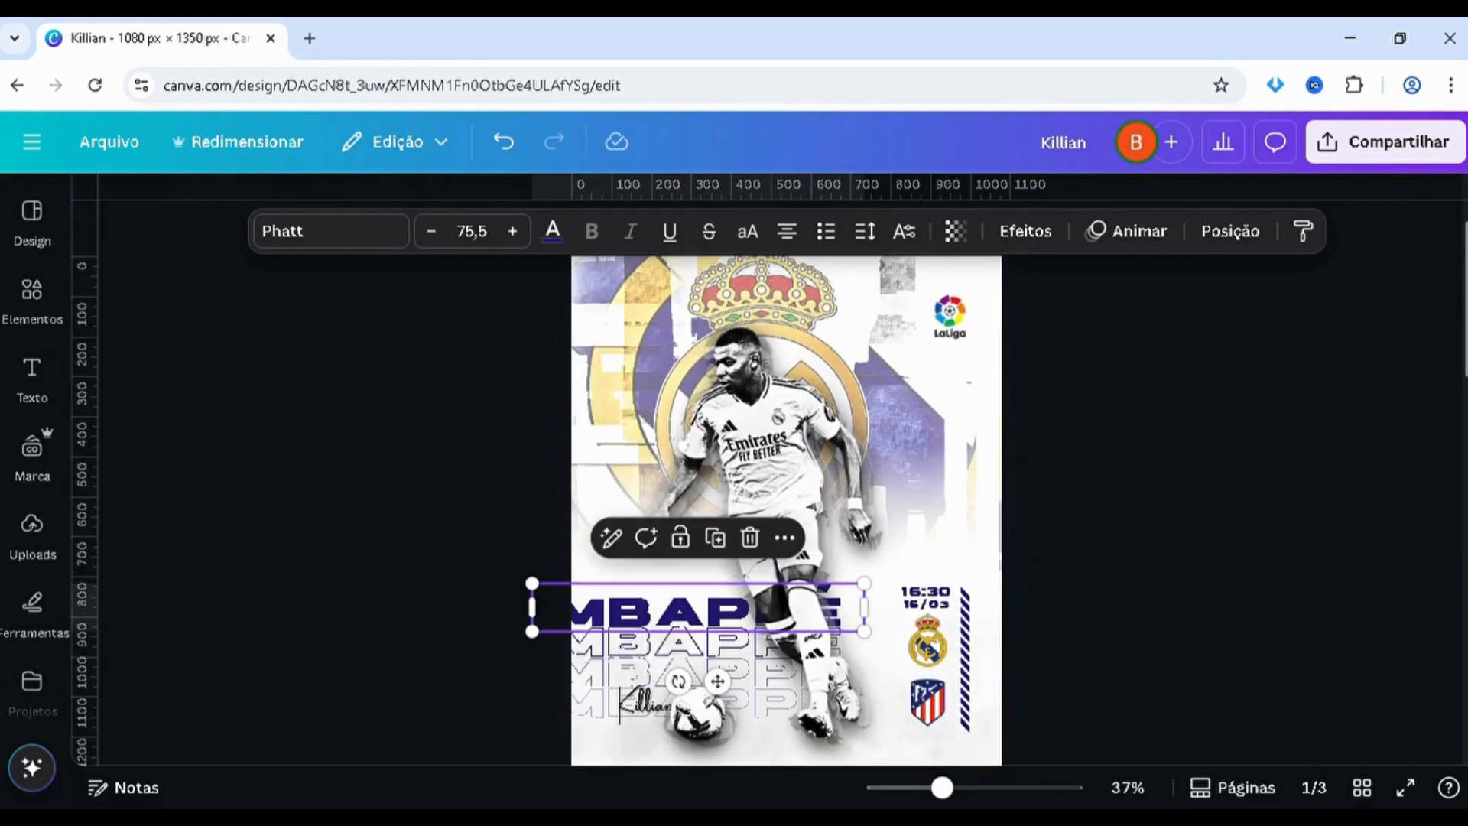
pyautogui.scroll(1, 786, 509)
pyautogui.scroll(-10, 604, 459)
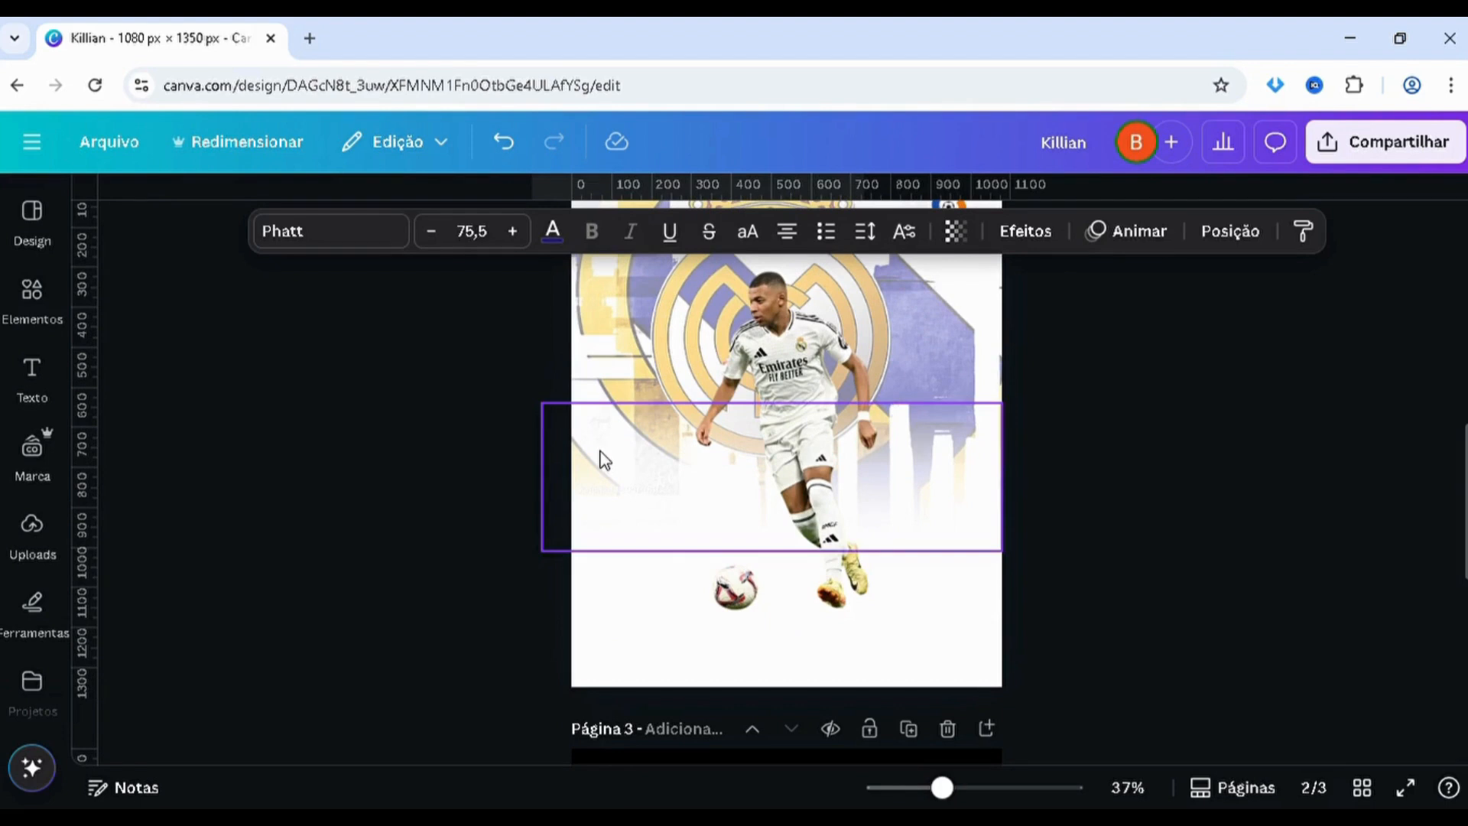
pyautogui.hotkey('ctrl', 'v')
pyautogui.moveTo(647, 489); pyautogui.dragTo(647, 477)
# Move the MBAPPÉ title's layer behind the player cutout and shift the title slightly lower on page 2
pyautogui.hotkey('alt', '1')
pyautogui.moveTo(321, 475)
pyautogui.mouseDown()
pyautogui.moveTo(321, 803)
pyautogui.moveTo(318, 470)
pyautogui.mouseUp()
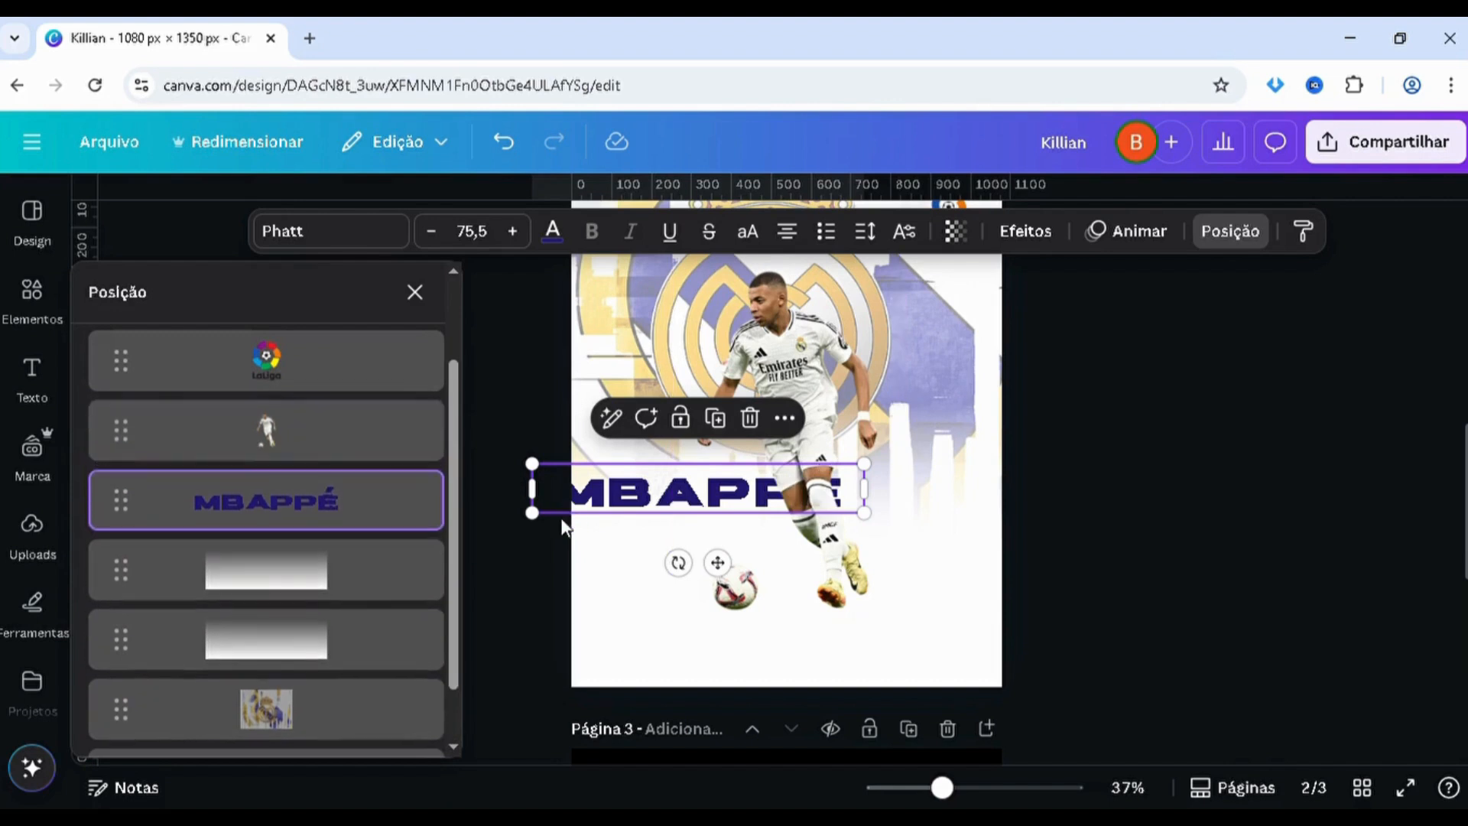
pyautogui.moveTo(575, 504); pyautogui.dragTo(573, 517)
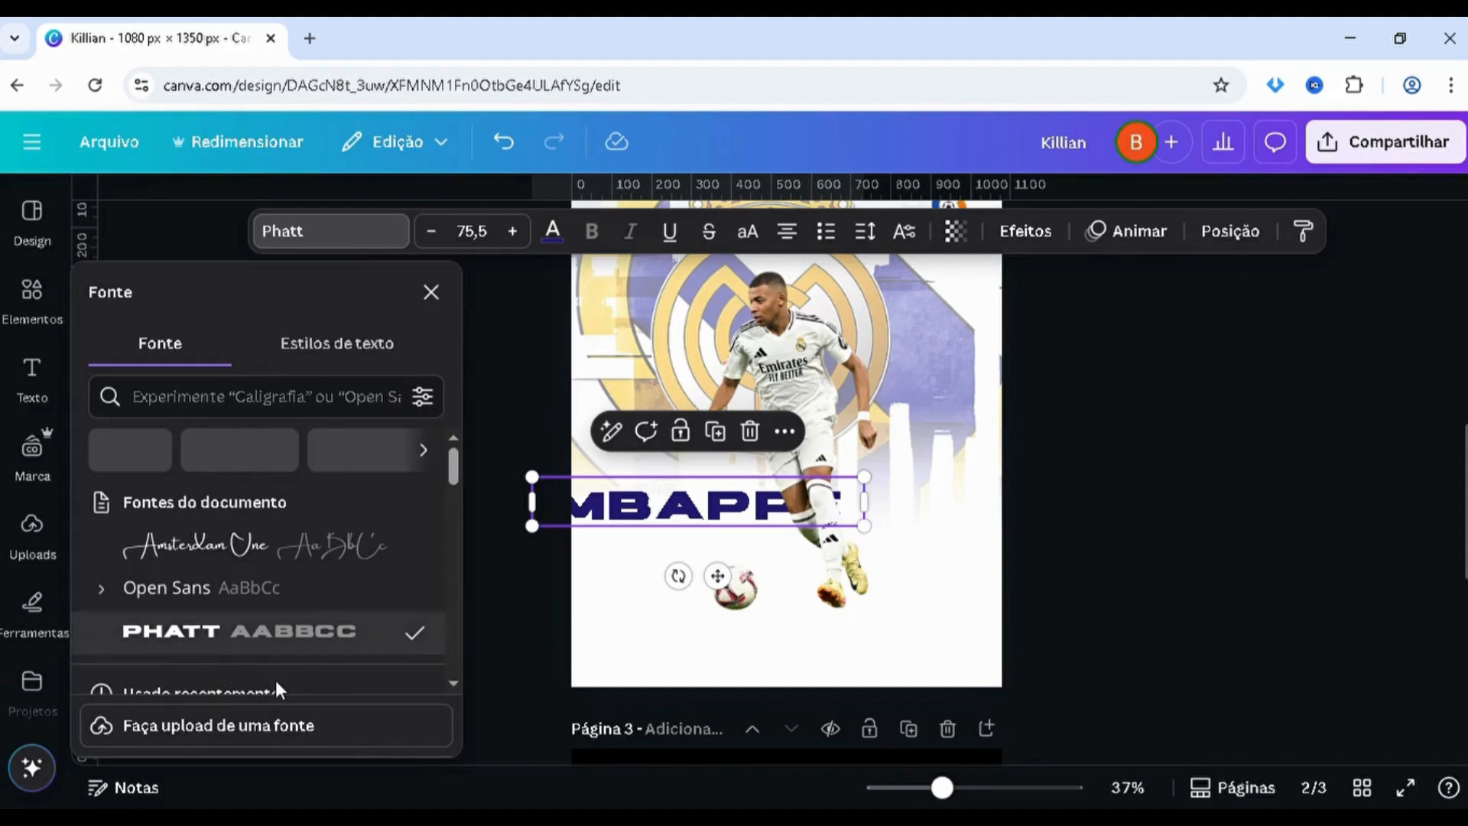
# Browse the fonts for the MBAPPÉ title and filter the font list to free fonts only
pyautogui.scroll(-3, 299, 654)
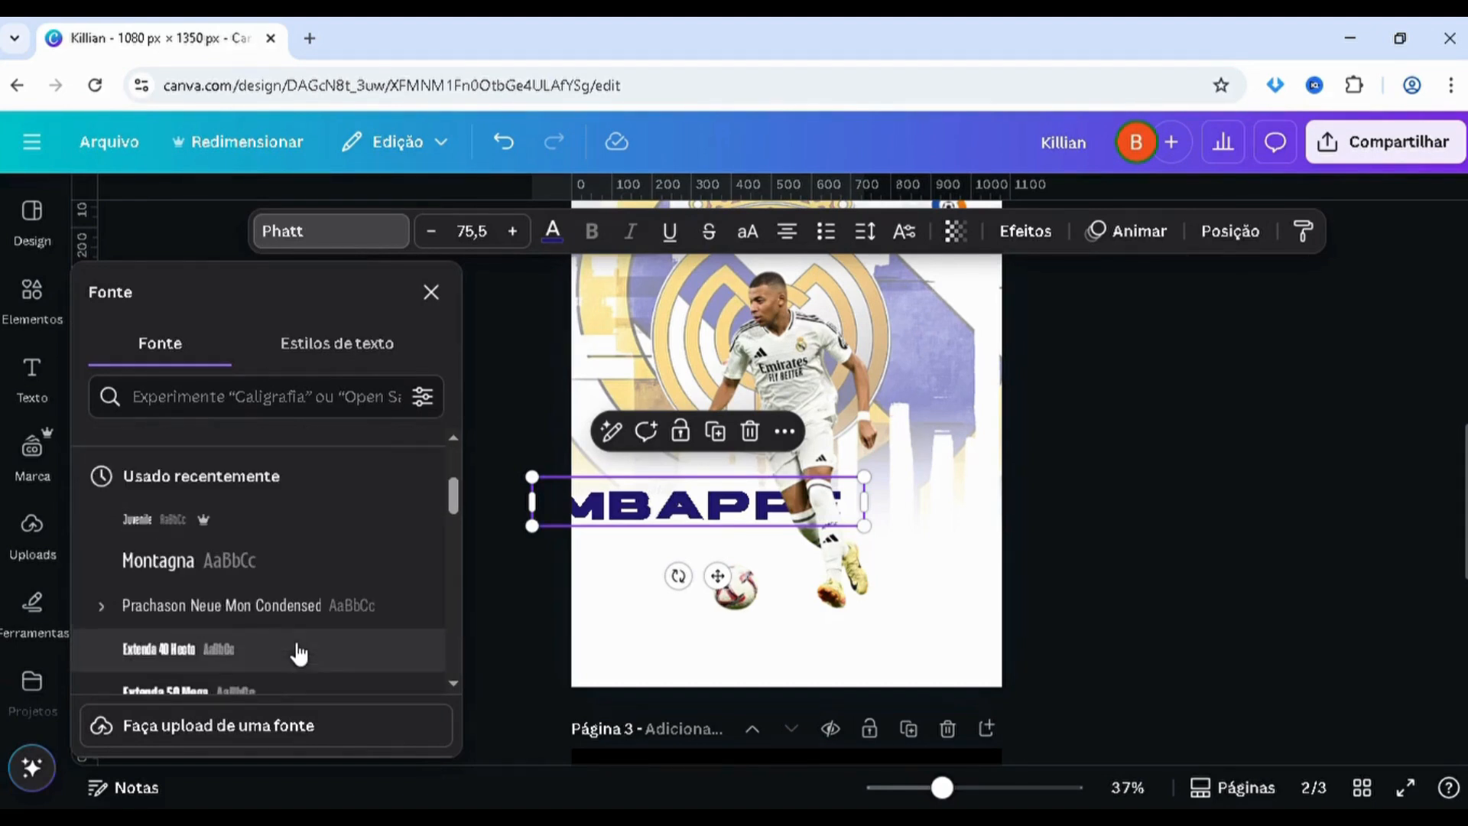
pyautogui.scroll(3, 299, 653)
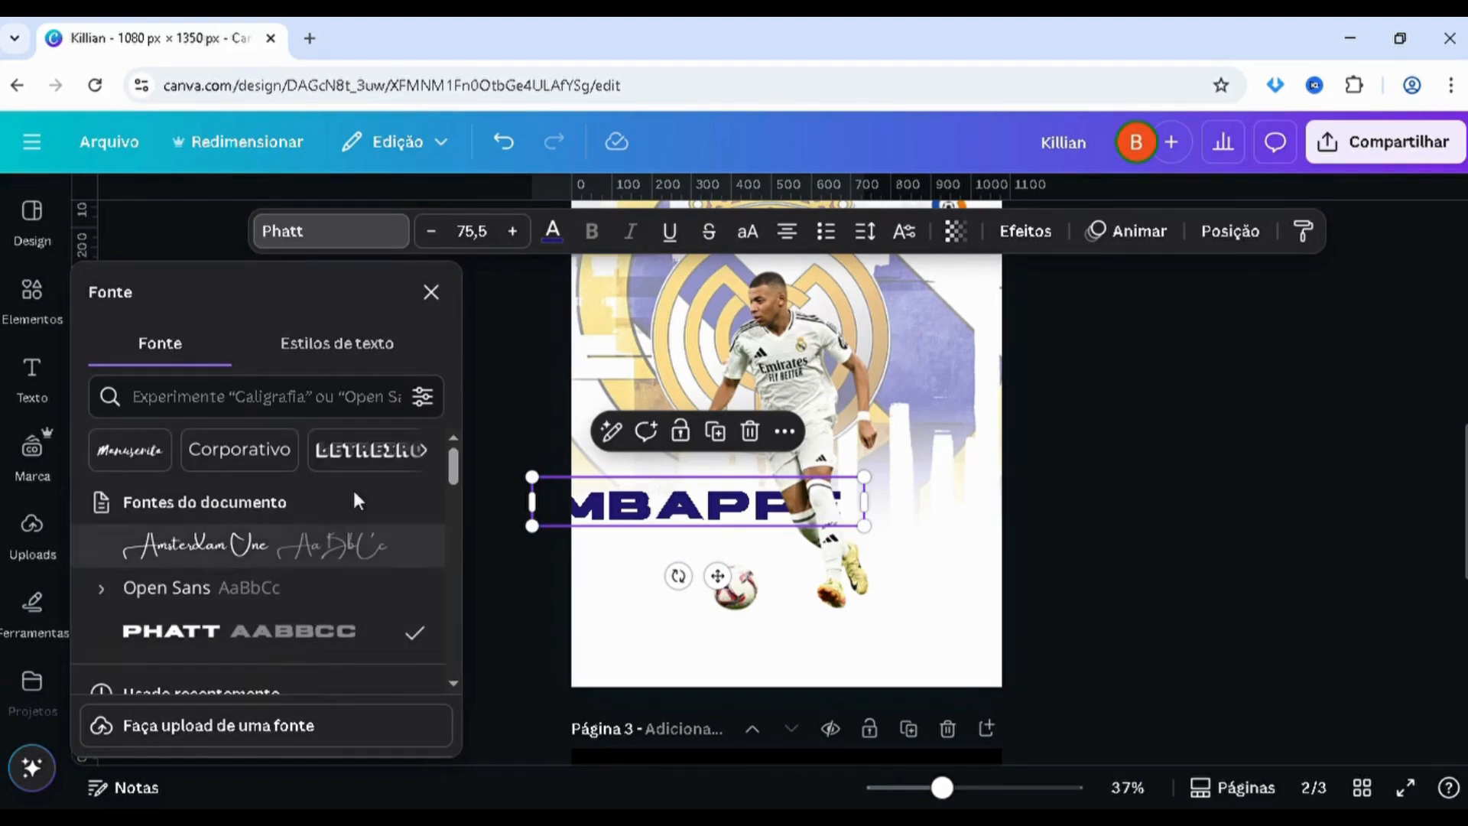
pyautogui.click(427, 403)
pyautogui.click(165, 583)
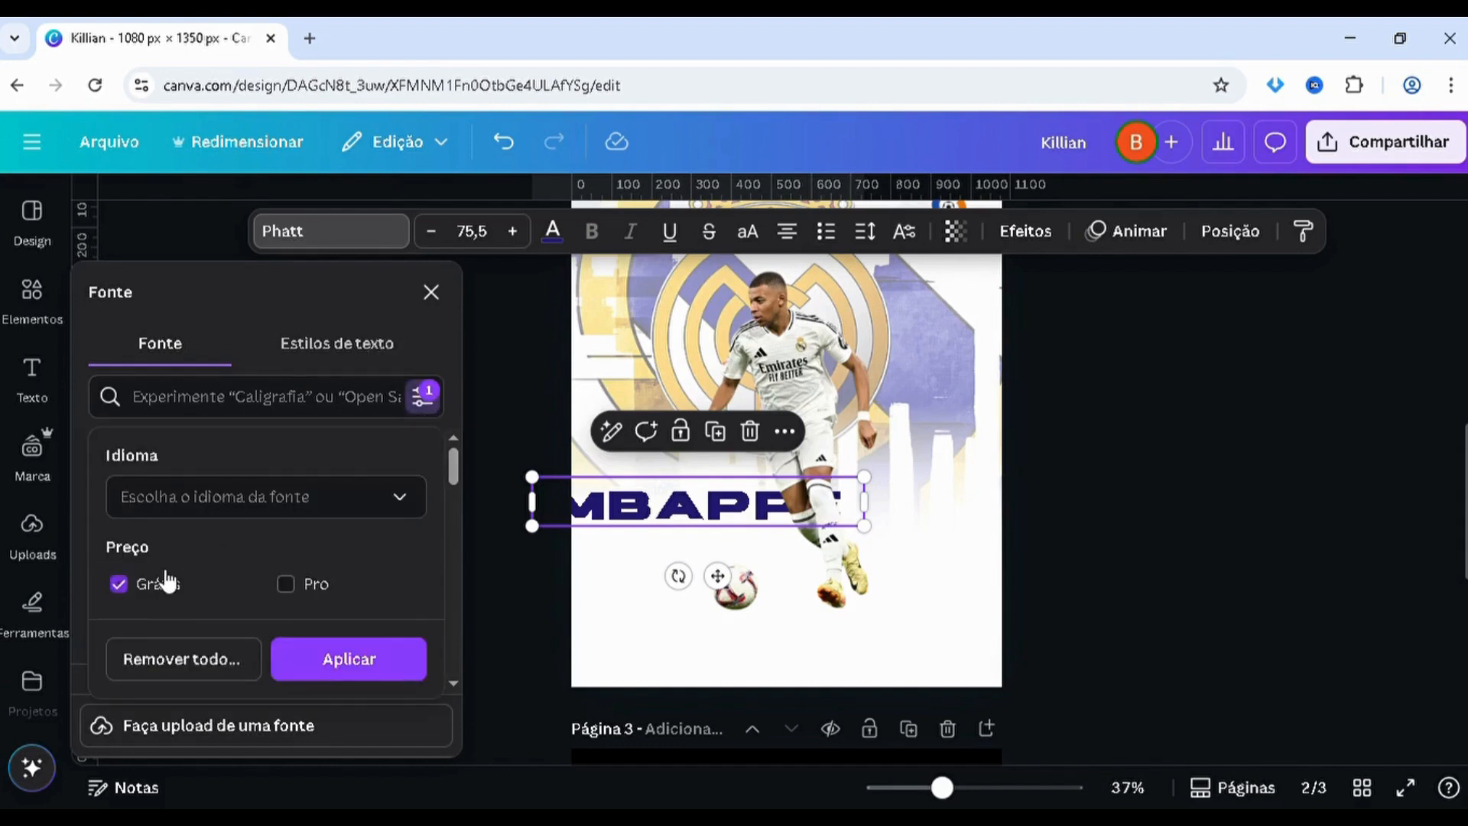
pyautogui.click(318, 659)
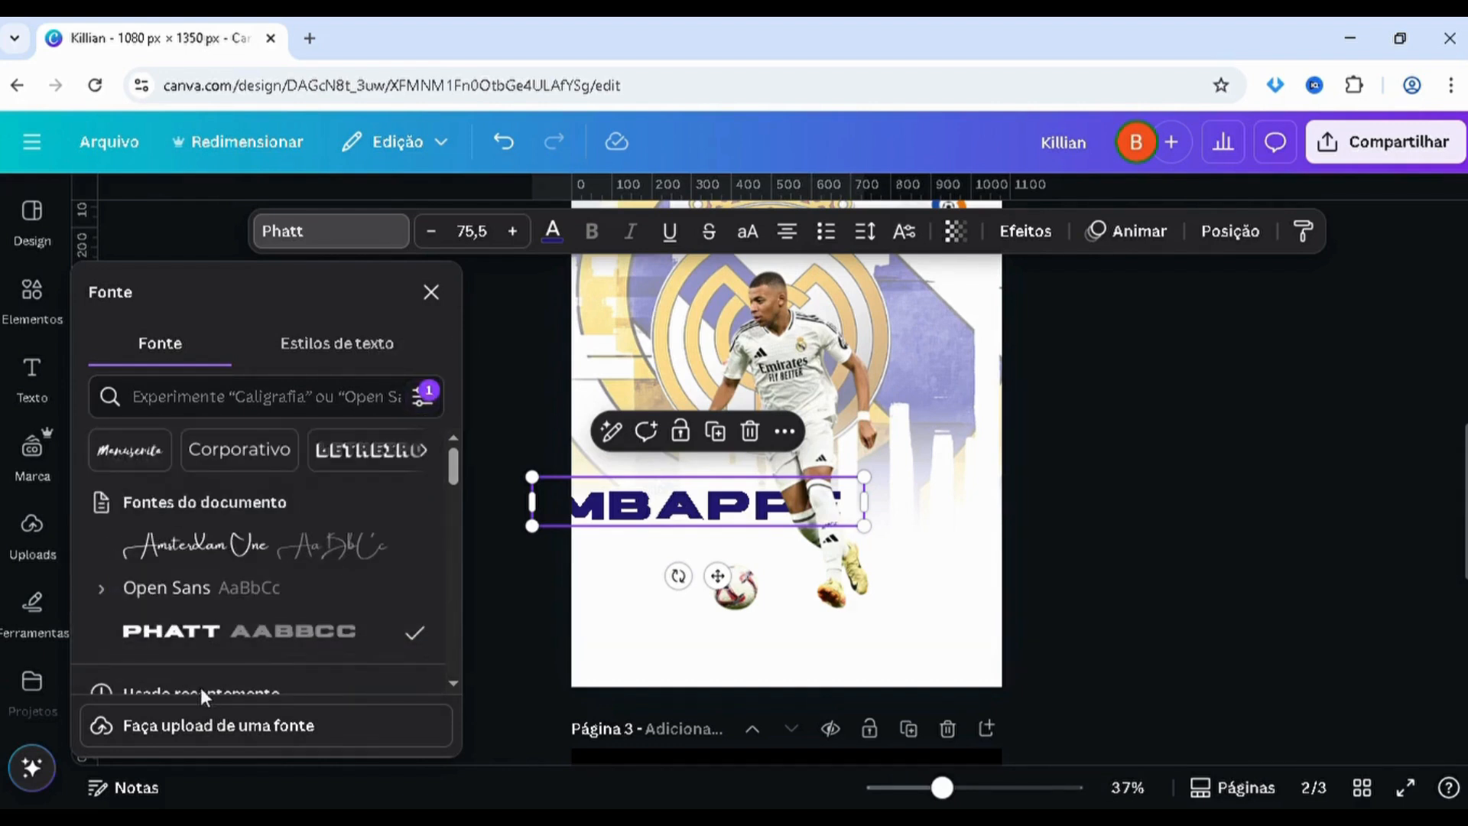
# Recolour the MBAPPÉ title on page 2 with the dark navy #101063 from the crest artwork's photo colours
pyautogui.moveTo(449, 466); pyautogui.dragTo(459, 425)
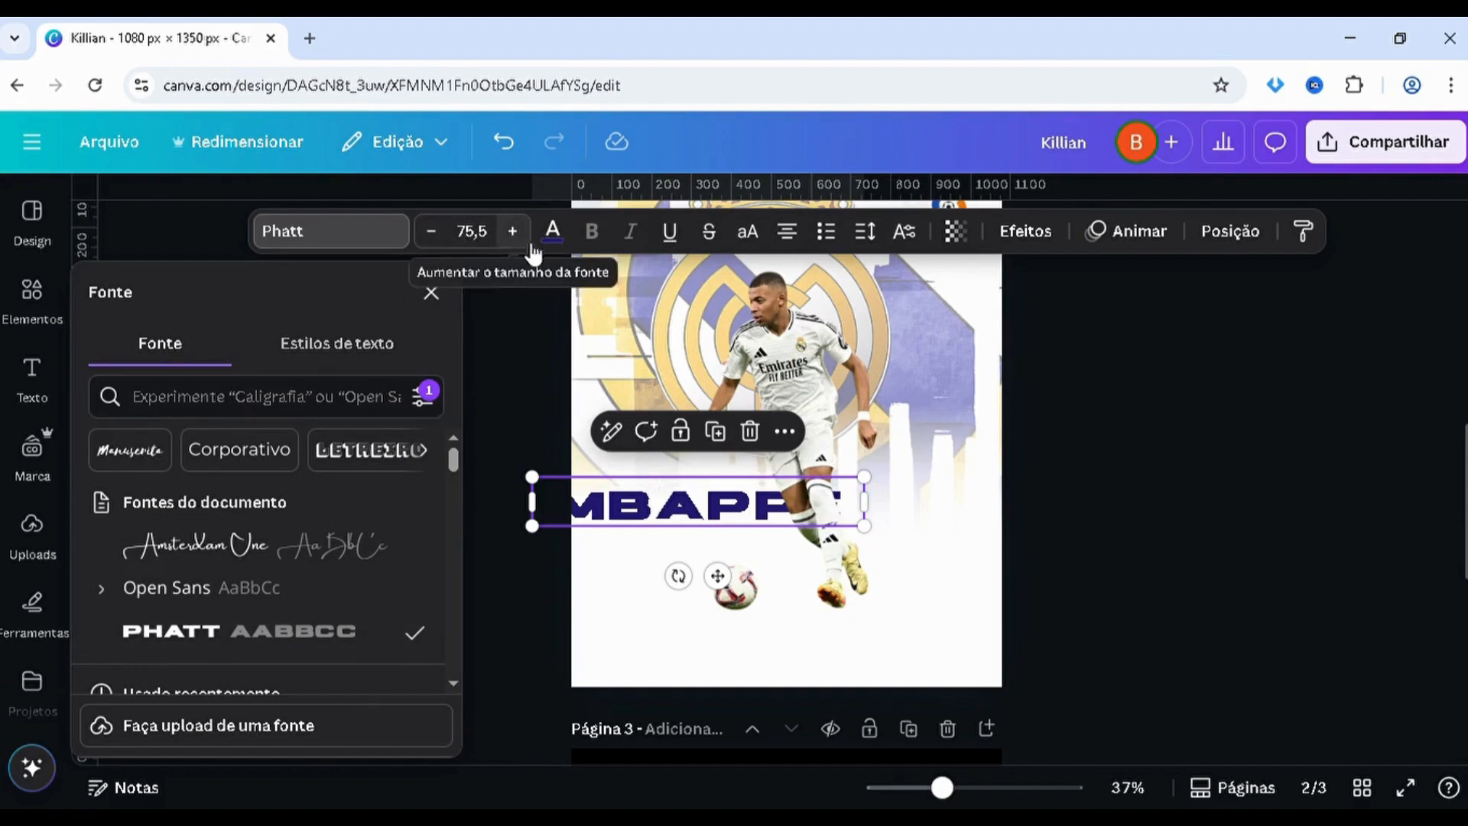
pyautogui.click(553, 231)
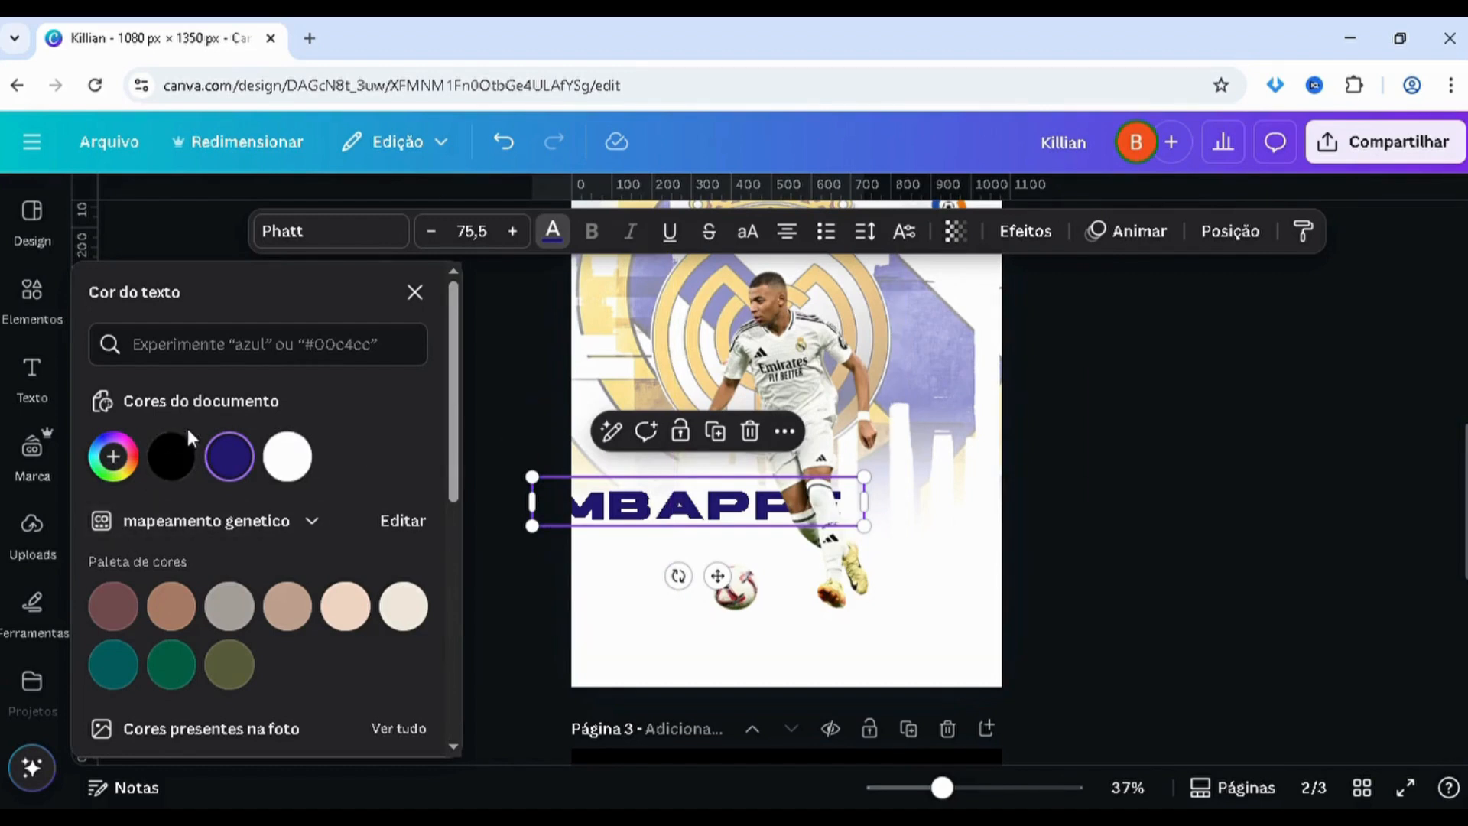
pyautogui.click(113, 457)
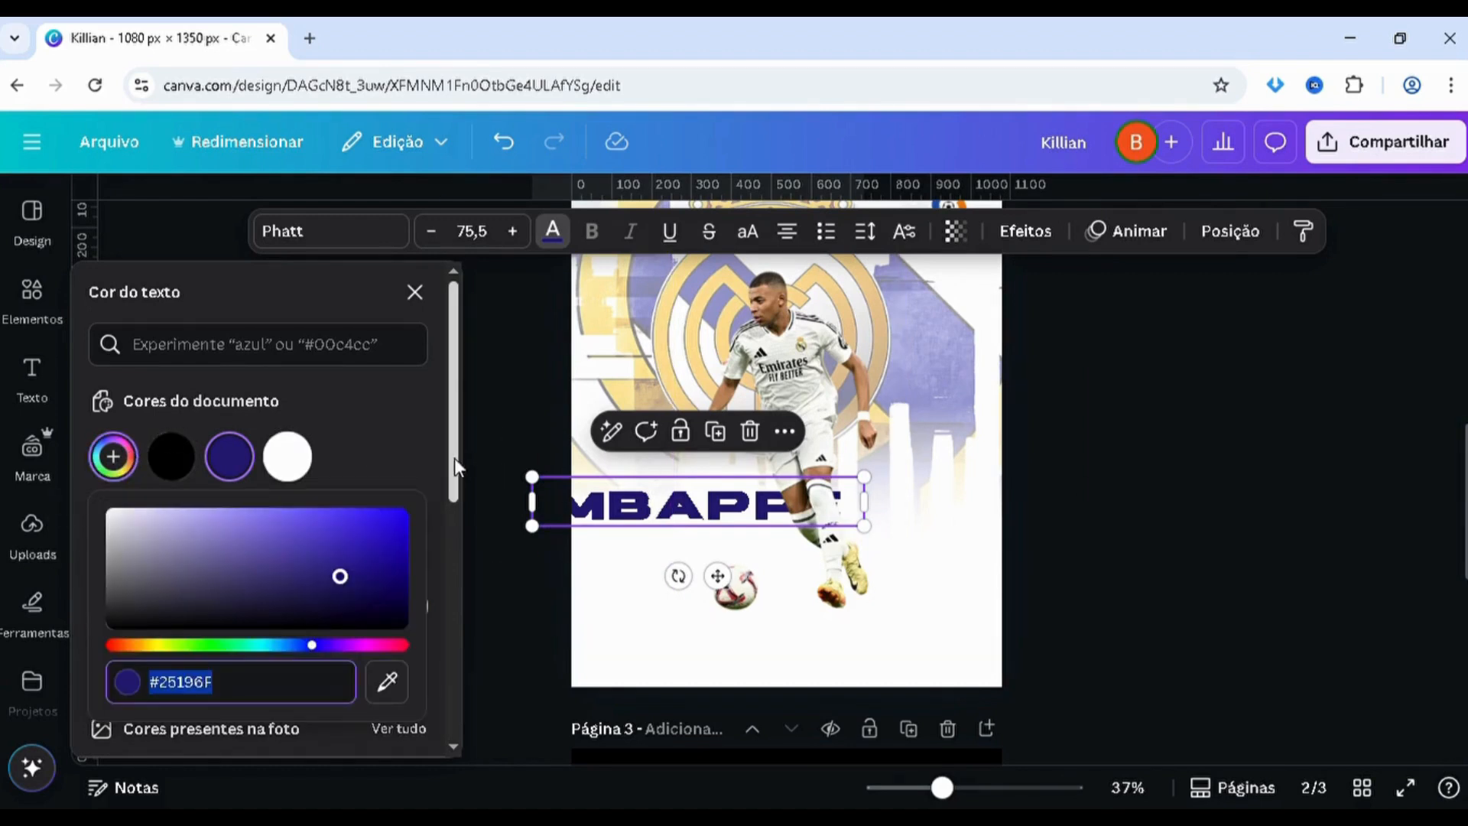
pyautogui.moveTo(454, 457); pyautogui.dragTo(456, 546)
pyautogui.click(405, 567)
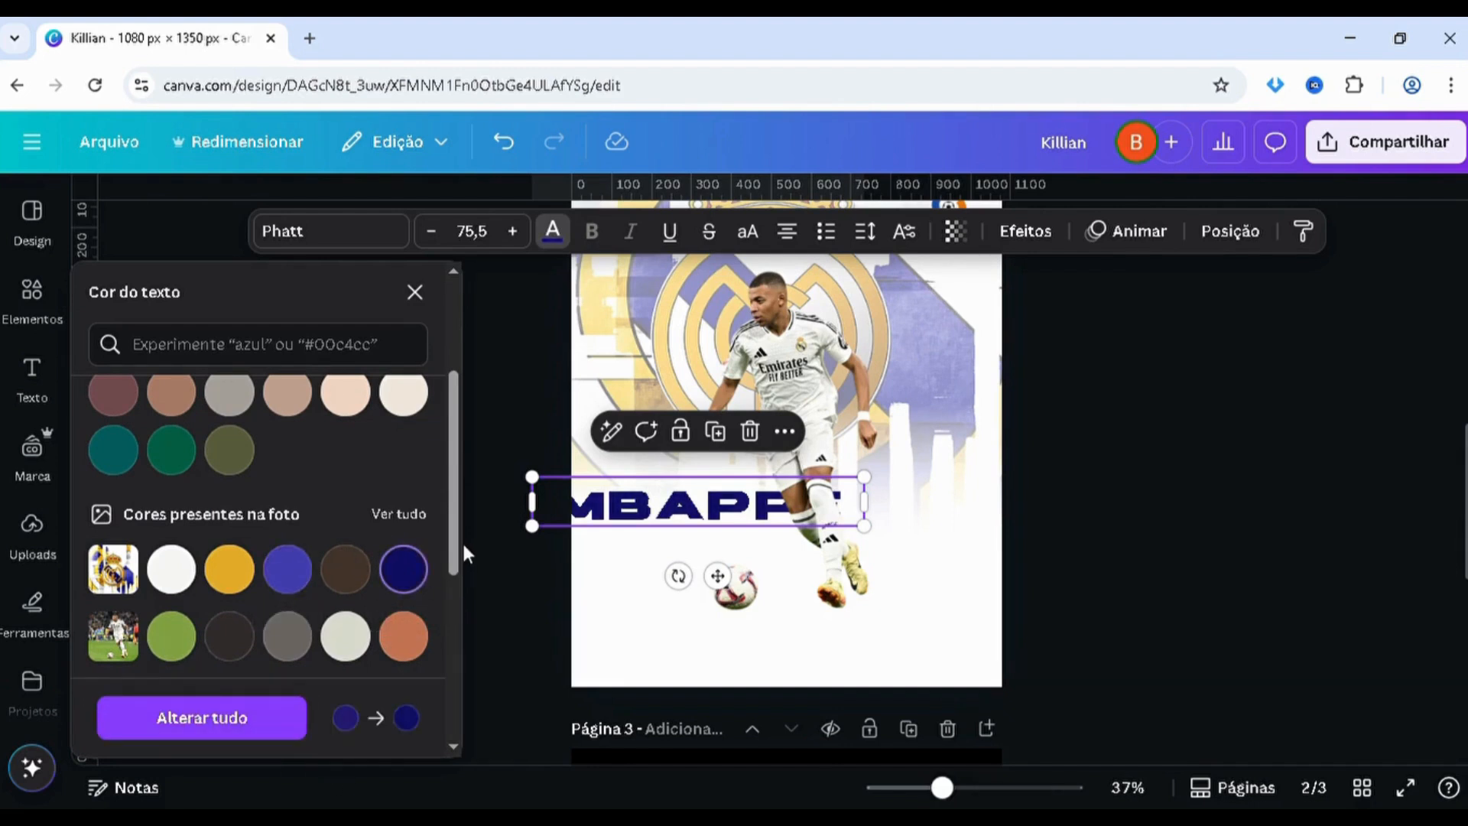
# Open the title's custom text colour and select its entire hex code for reference
pyautogui.moveTo(455, 533); pyautogui.dragTo(464, 401)
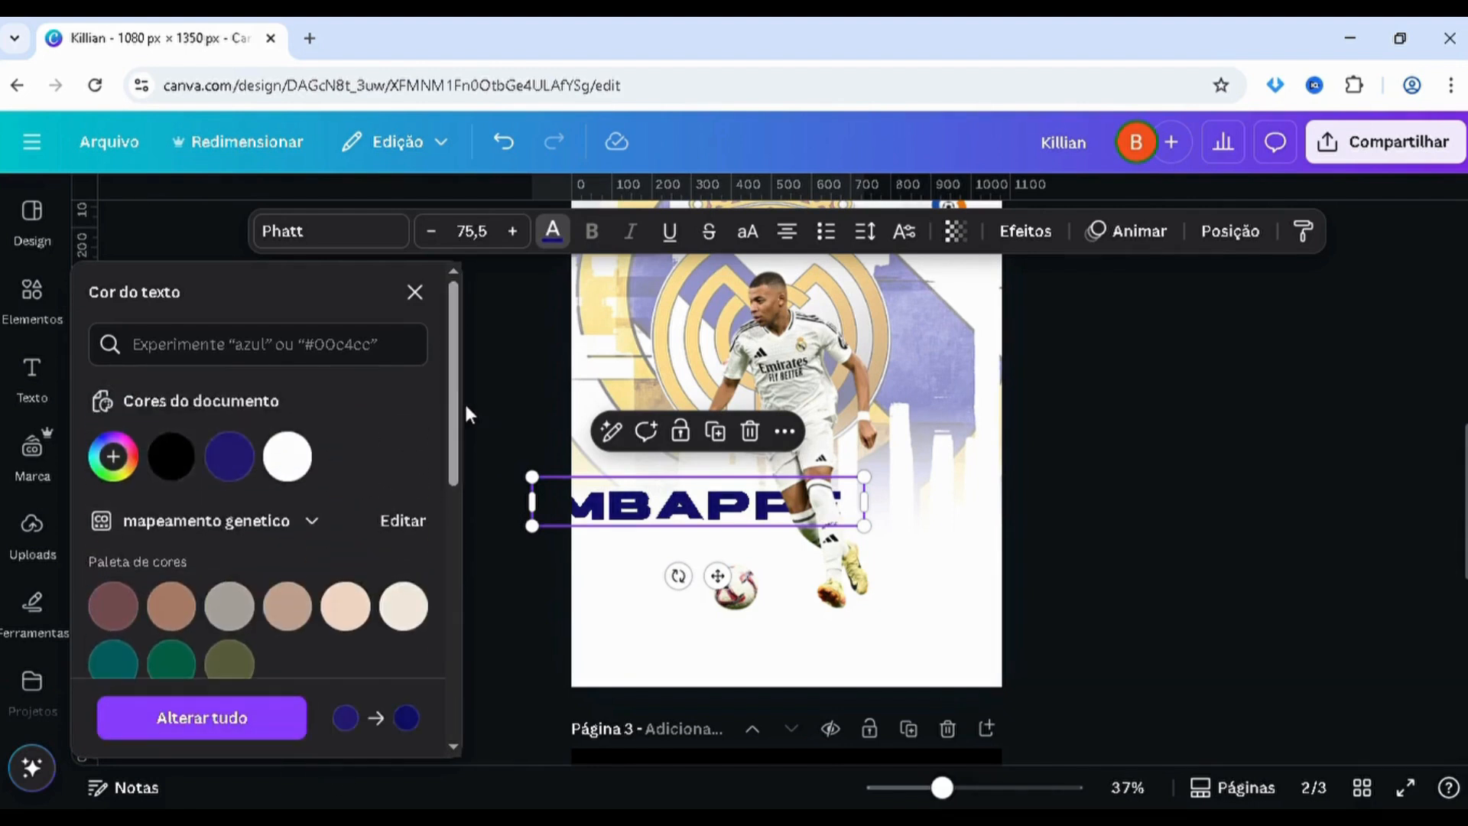
pyautogui.click(134, 457)
pyautogui.doubleClick(296, 696)
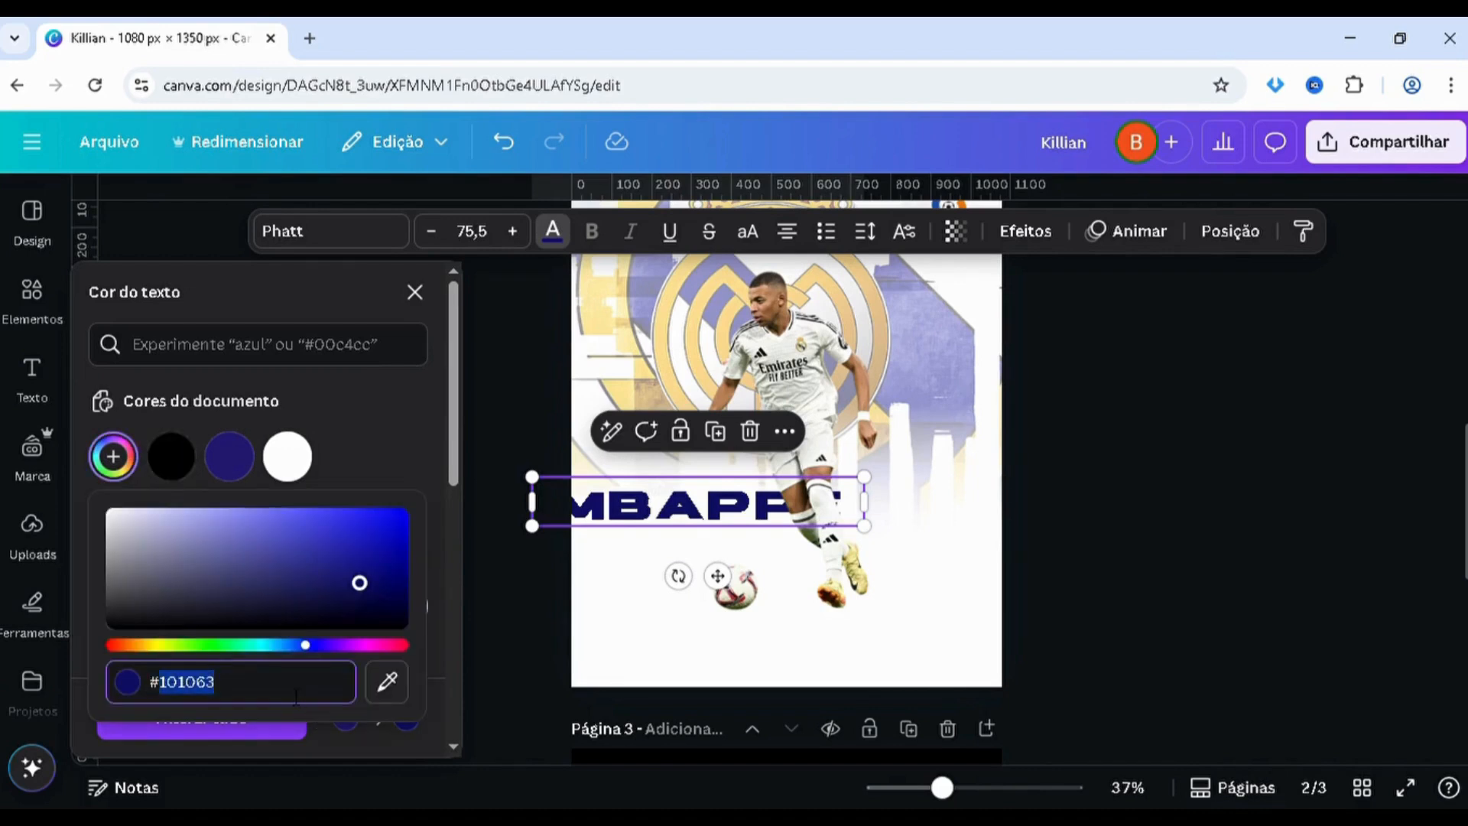
pyautogui.hotkey('ctrl', 'a')
pyautogui.scroll(3, 738, 329)
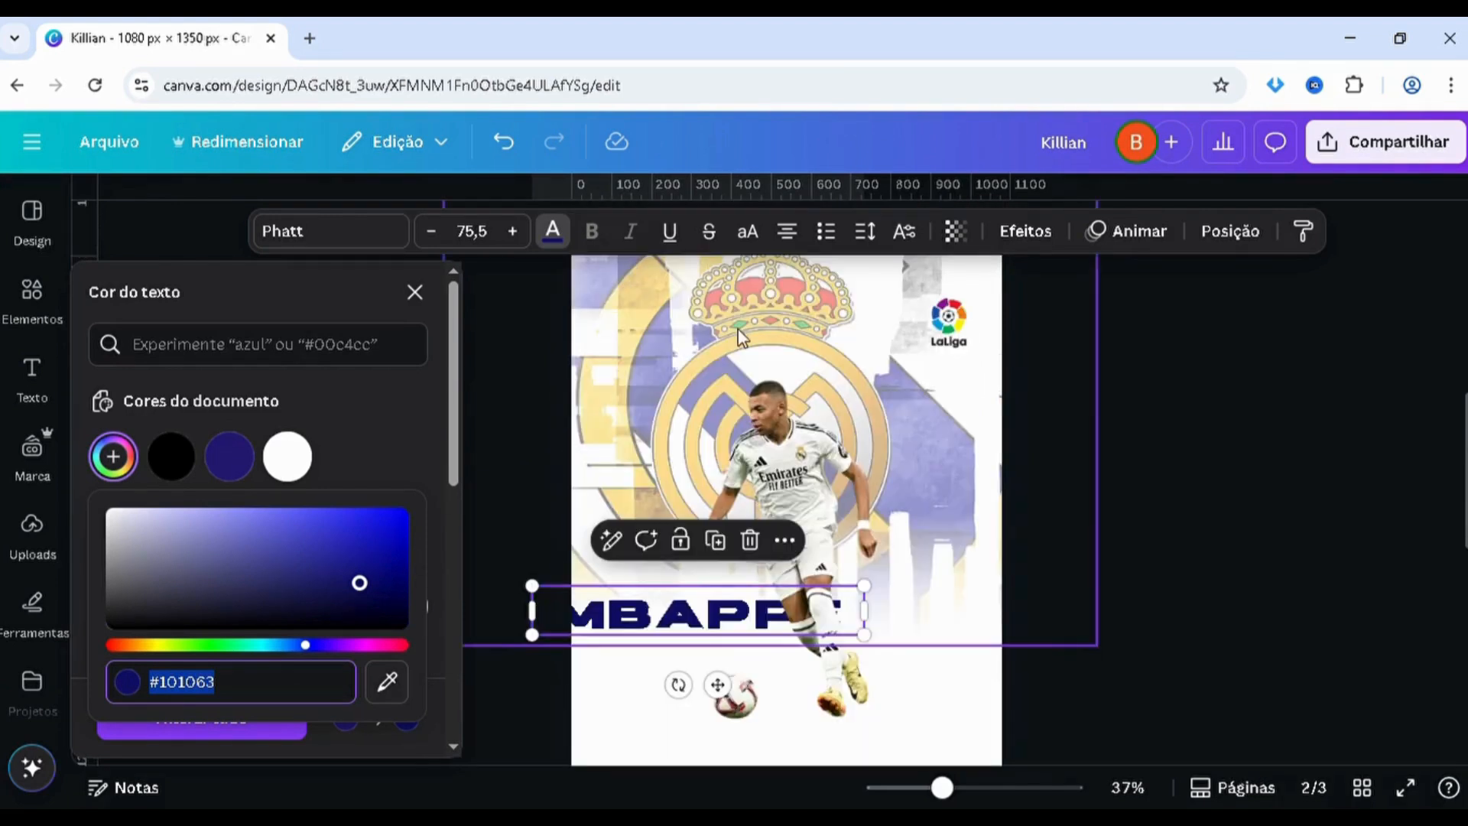
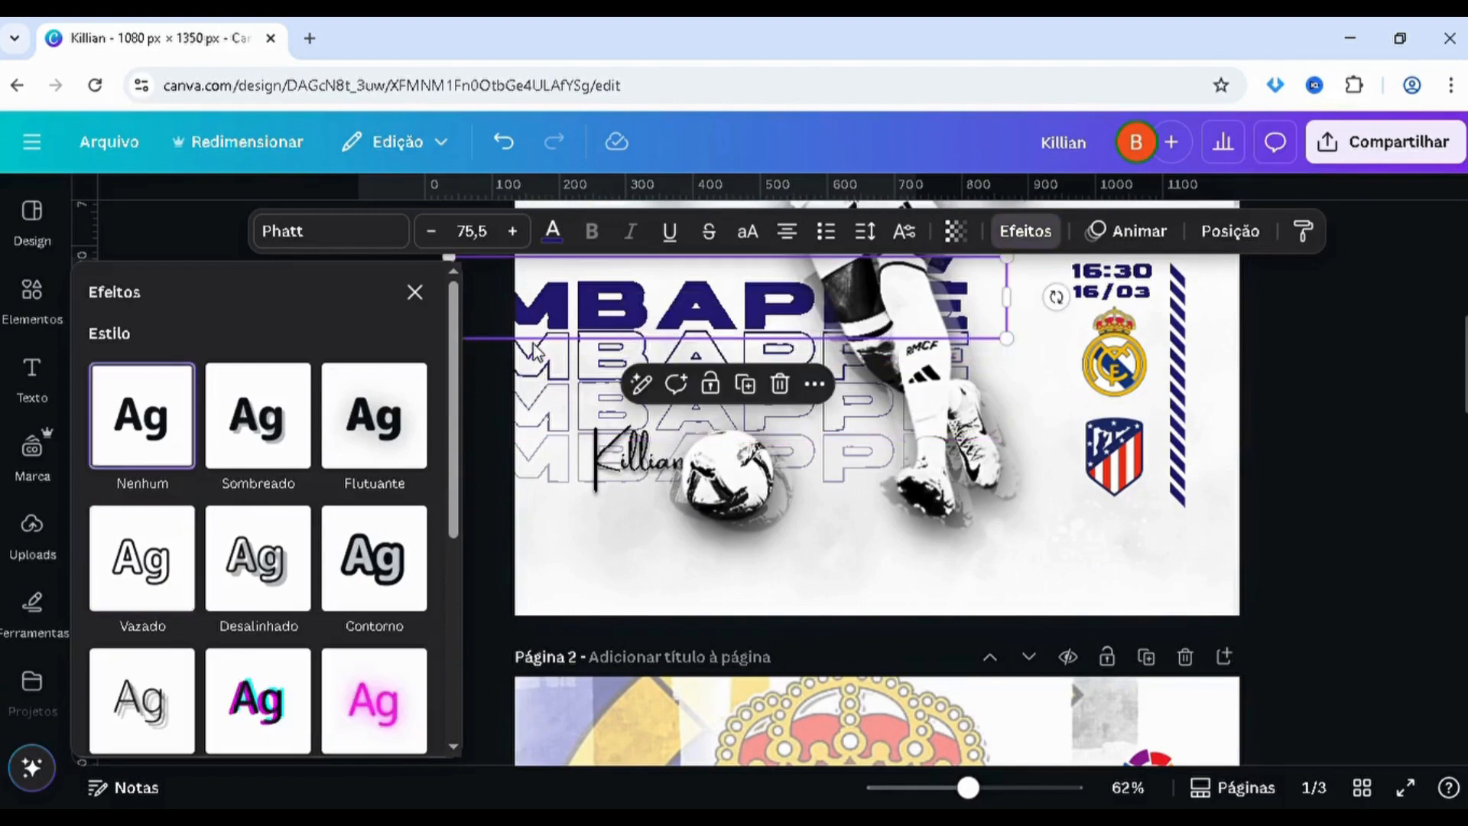
# Add an outlined MBAPPÉ copy beneath the page 2 title, matching page 1's Vazado effect with a thickness of 31
pyautogui.hotkey('alt', '1')
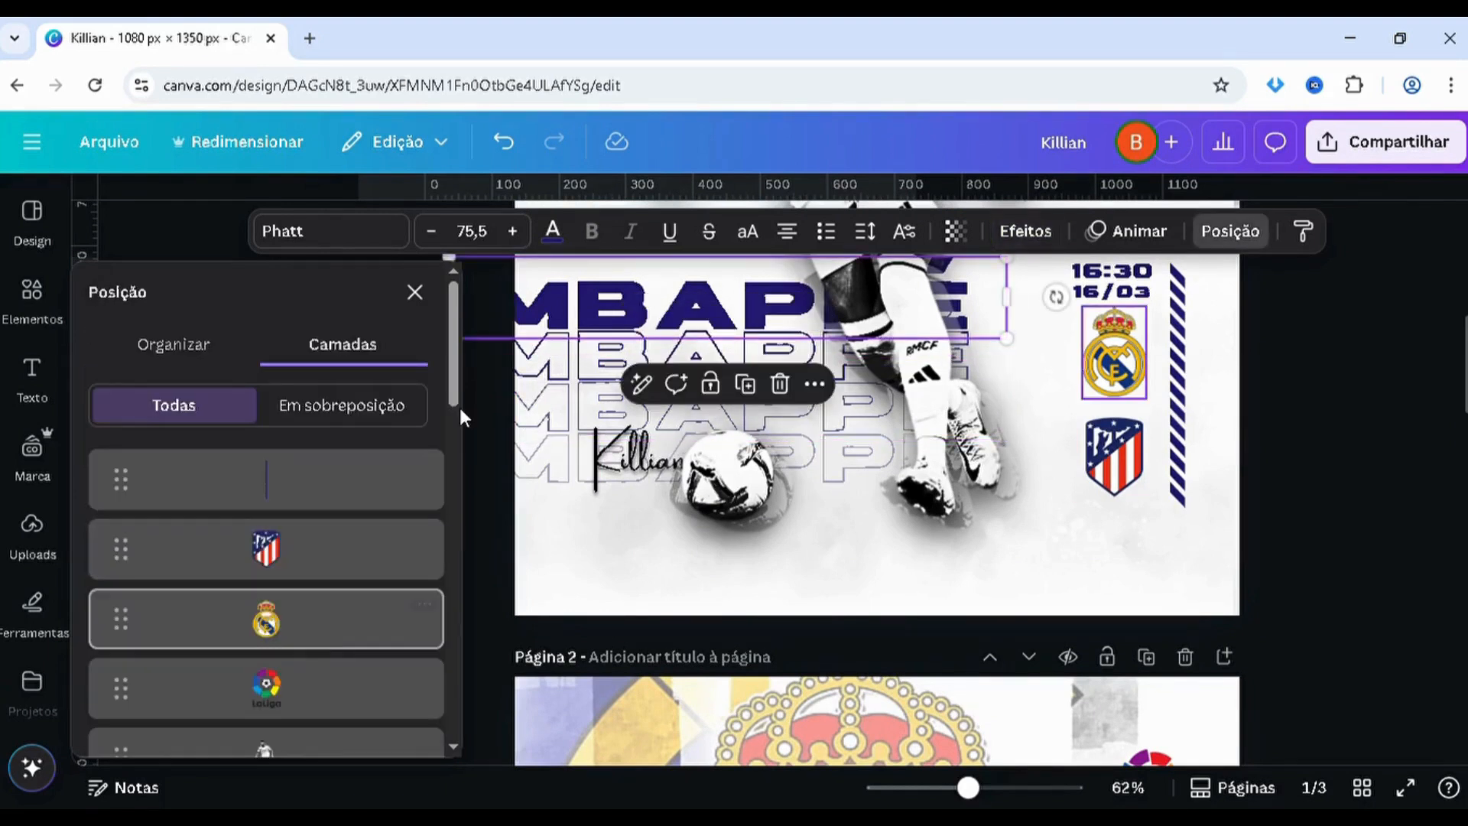
pyautogui.moveTo(460, 407); pyautogui.dragTo(444, 557)
pyautogui.click(347, 528)
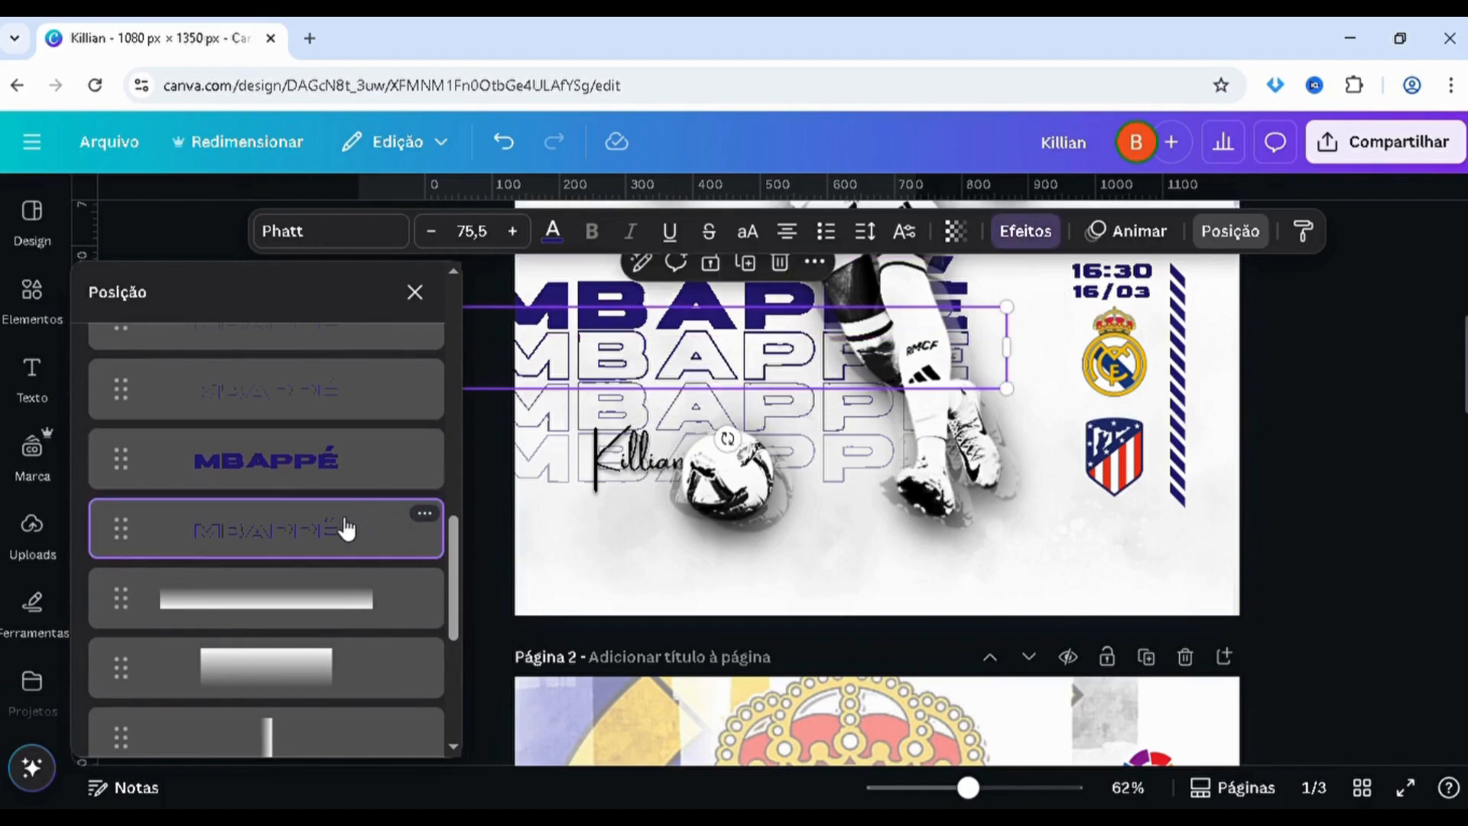
pyautogui.click(1011, 233)
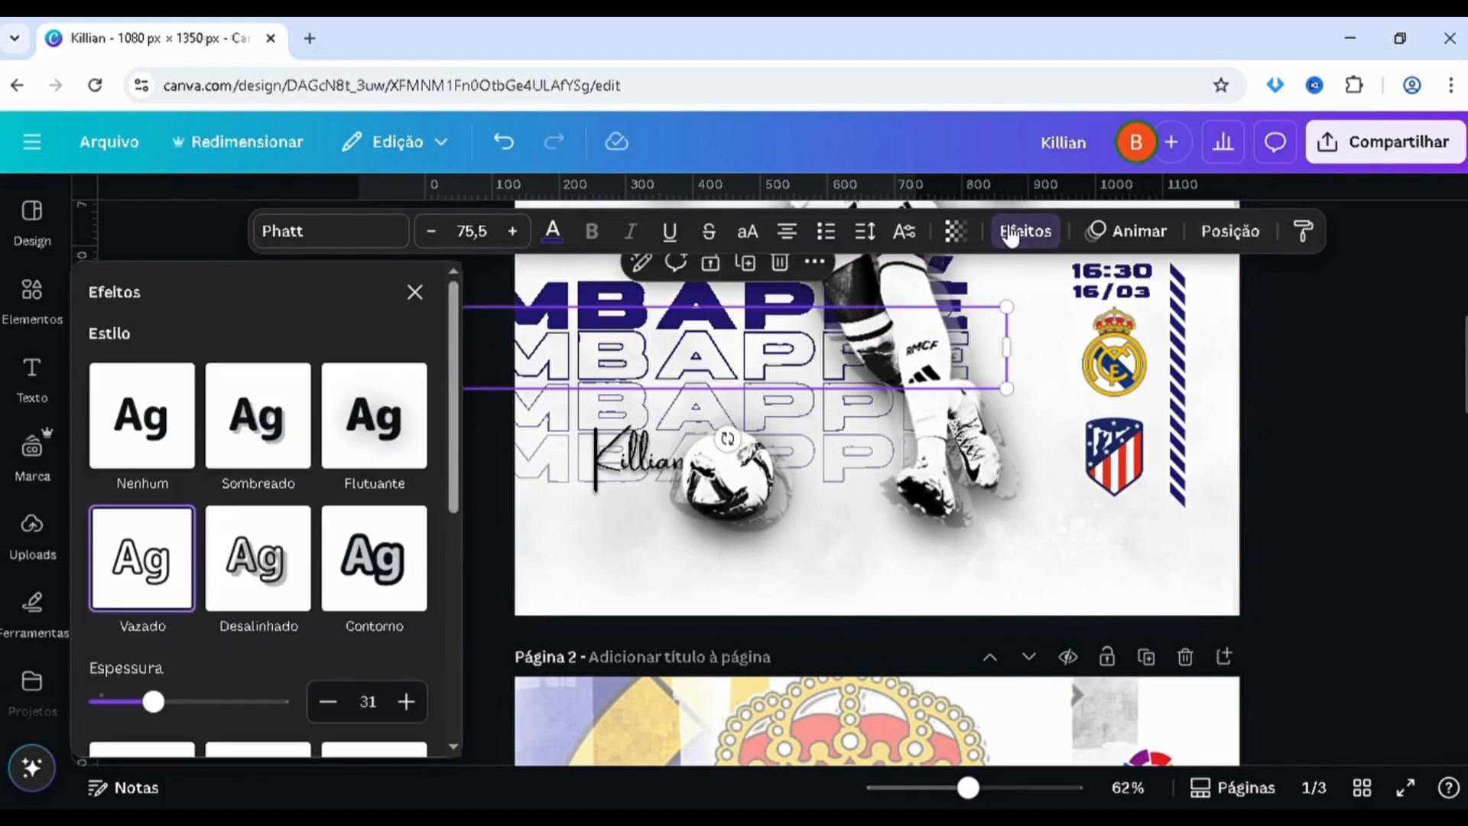
pyautogui.scroll(-10, 602, 357)
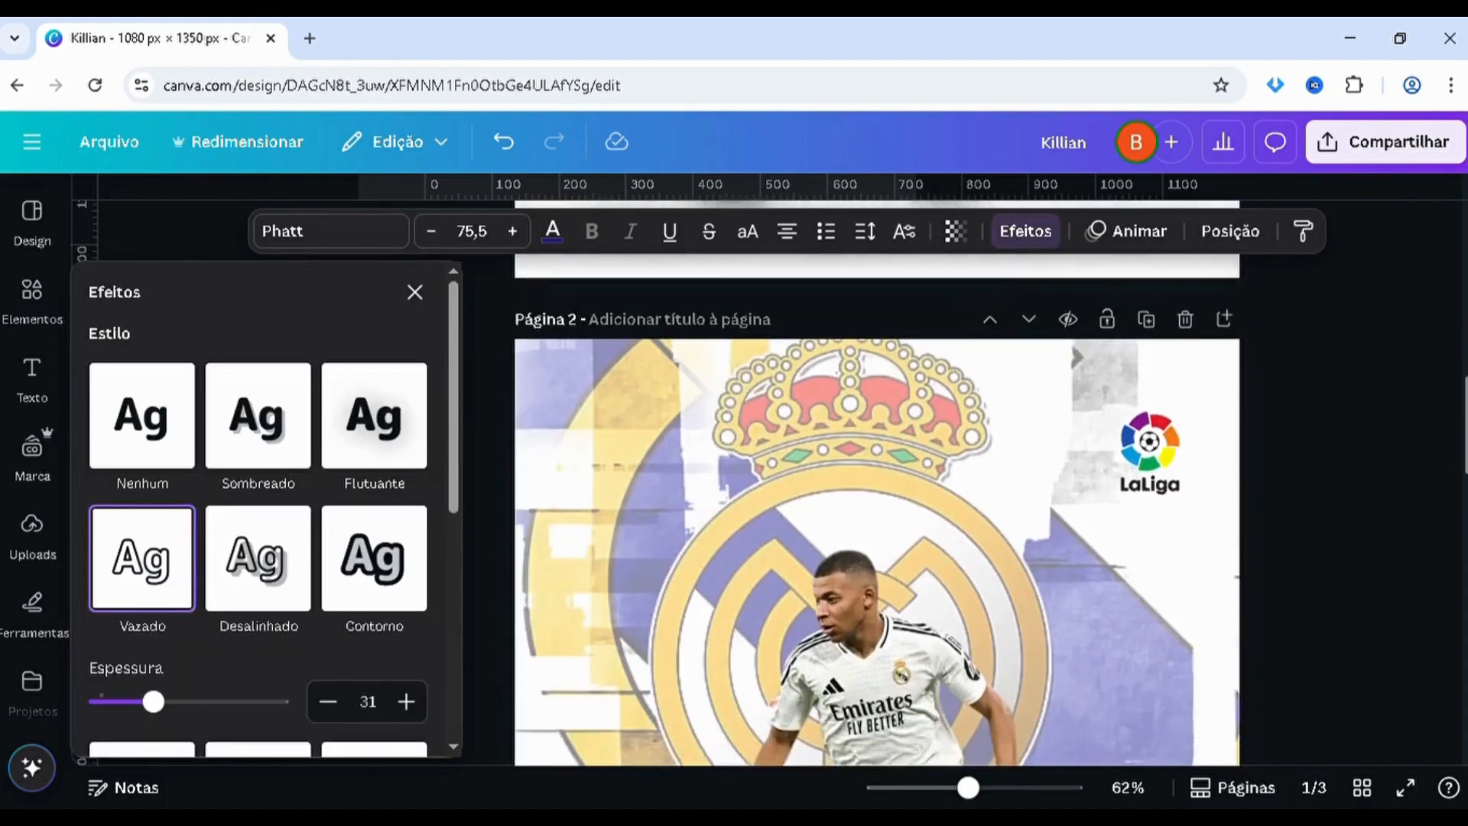
pyautogui.click(603, 357)
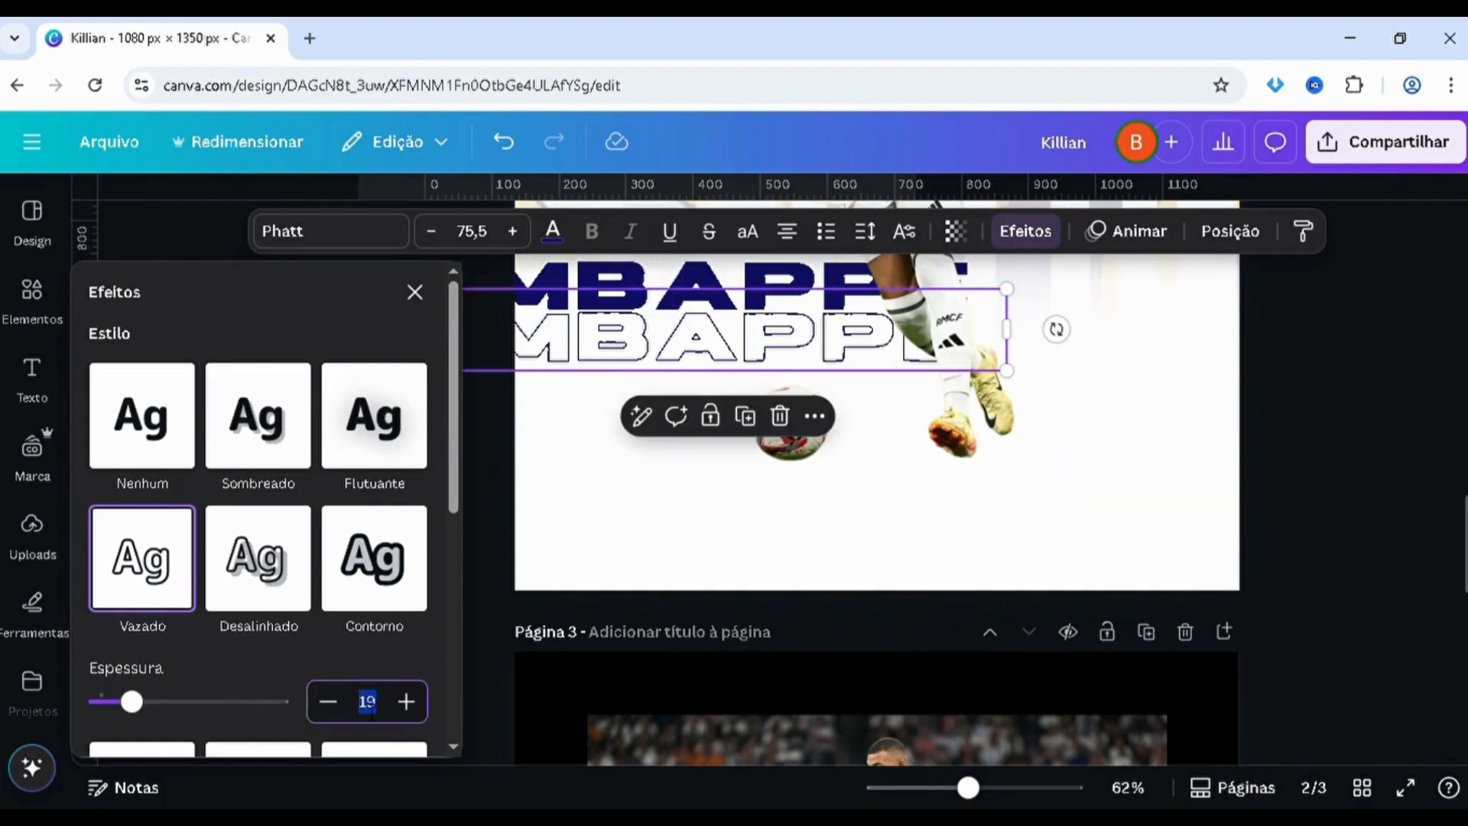
pyautogui.press('Return')
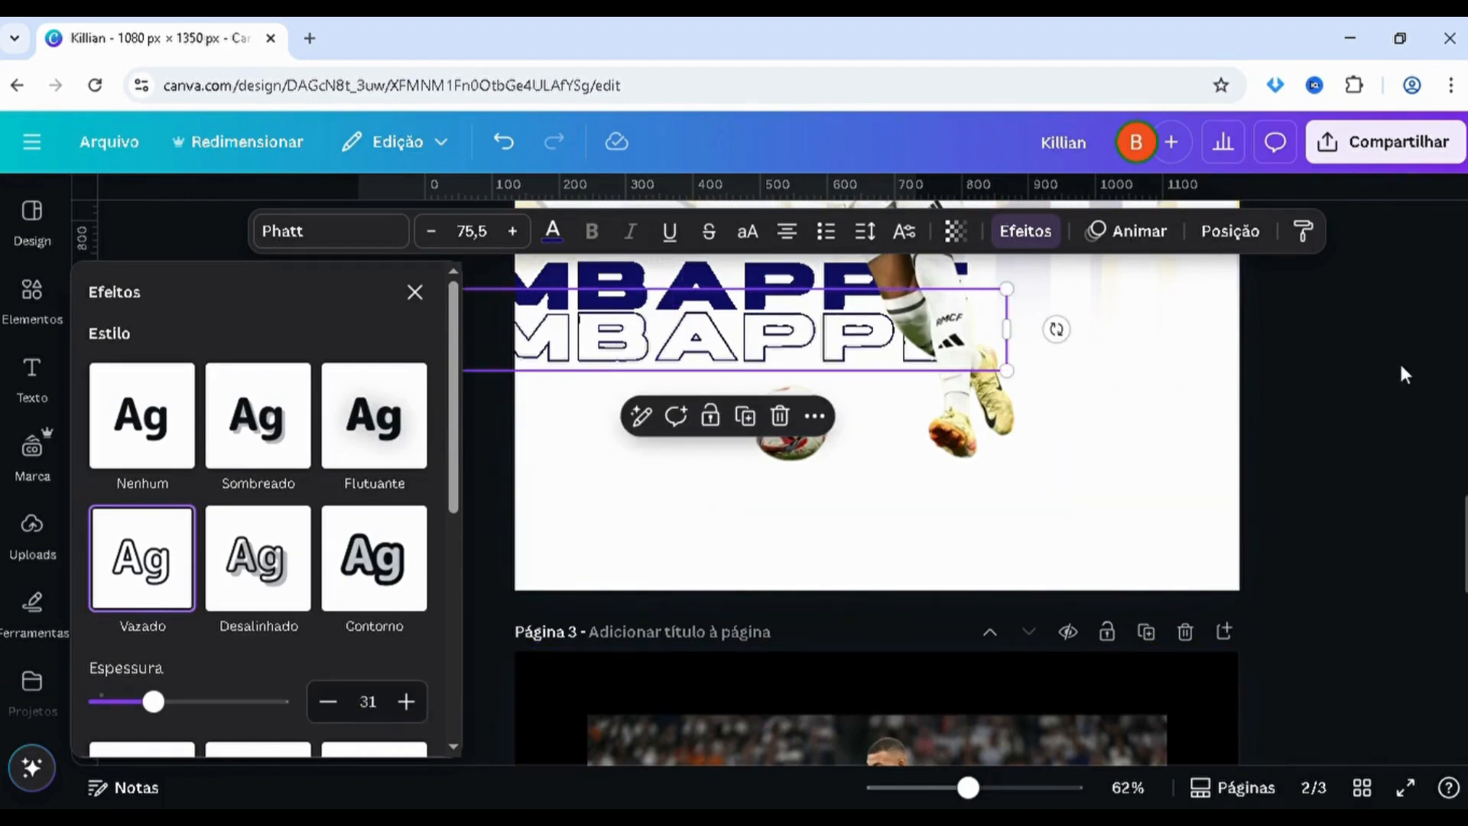
pyautogui.click(1402, 367)
# Duplicate the outlined MBAPPÉ twice on page 2, stacking the copies evenly below the first outline as on page 1
pyautogui.moveTo(450, 359); pyautogui.dragTo(449, 411)
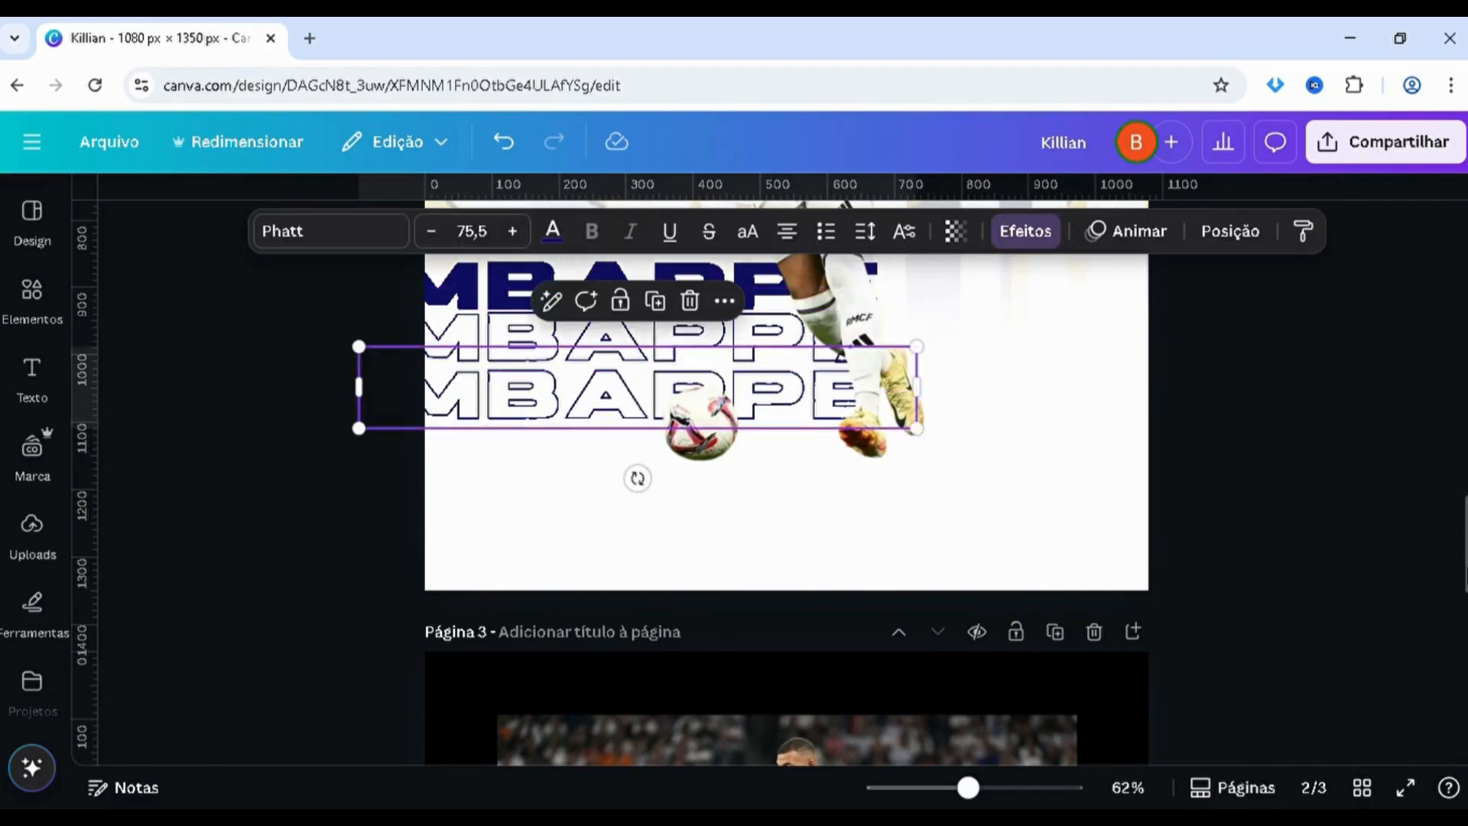
pyautogui.scroll(5, 770, 459)
pyautogui.scroll(8, 786, 482)
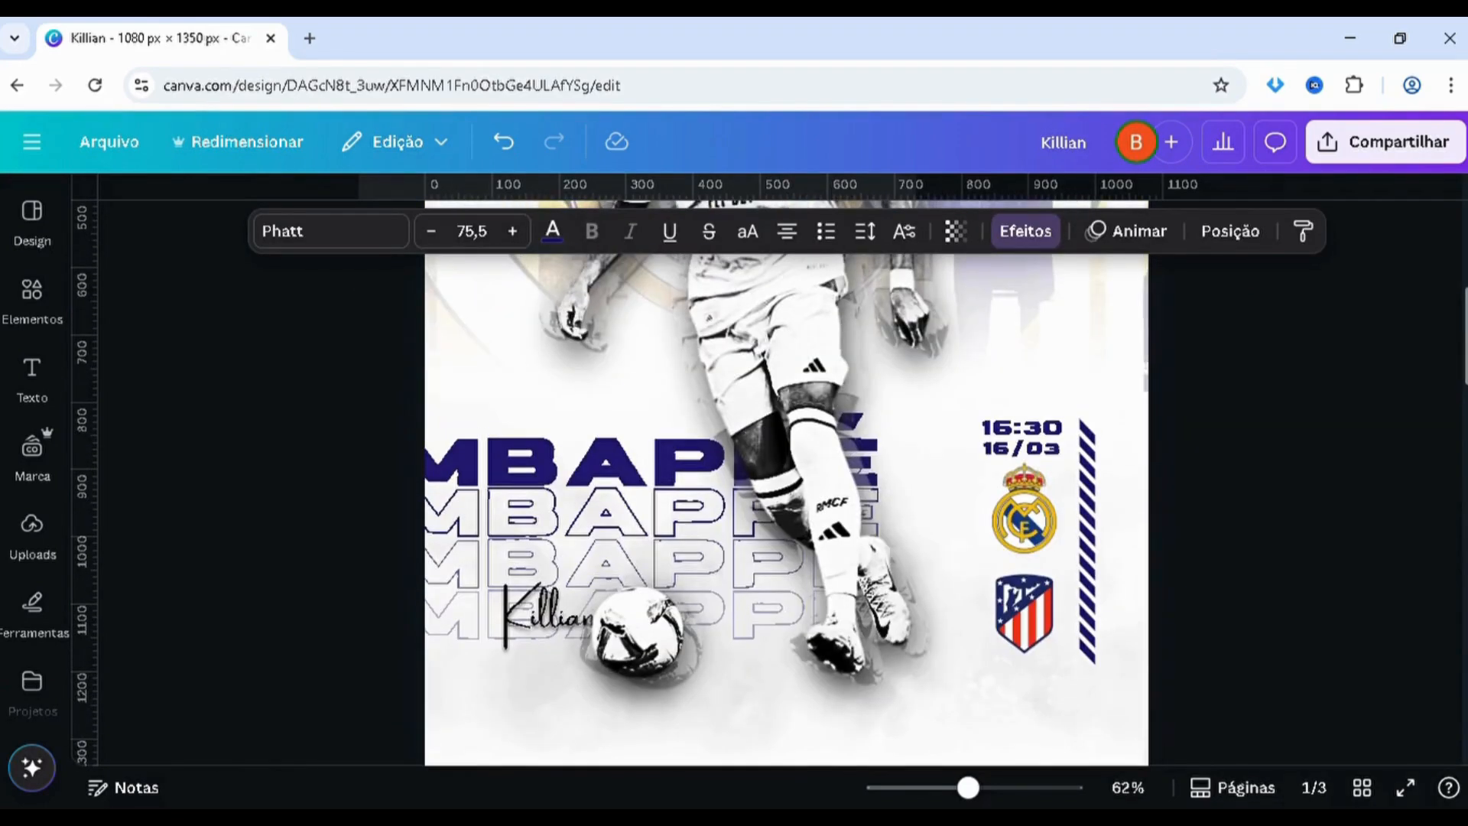
pyautogui.scroll(-10, 1428, 560)
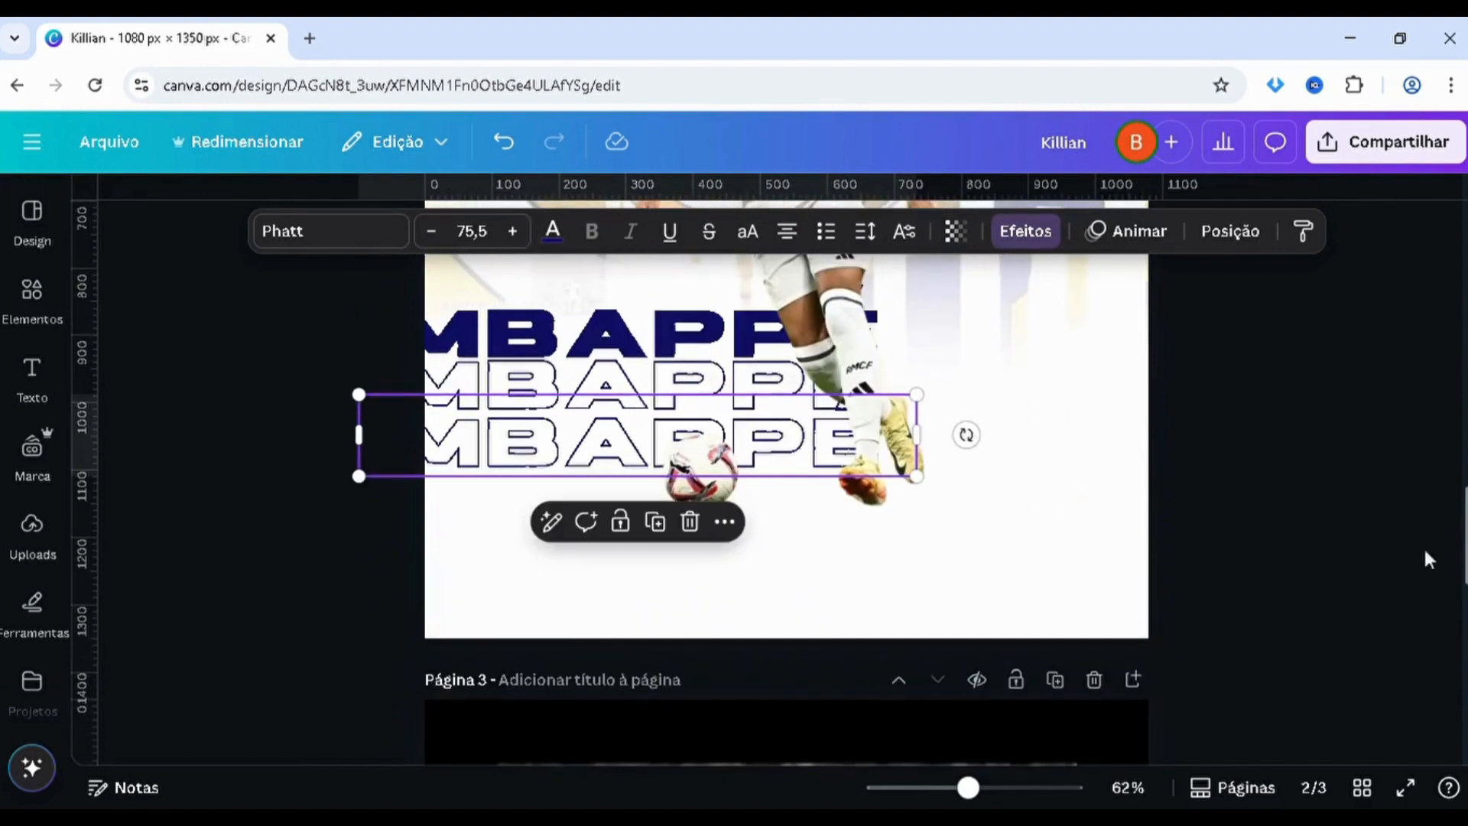
pyautogui.moveTo(525, 451); pyautogui.dragTo(532, 507)
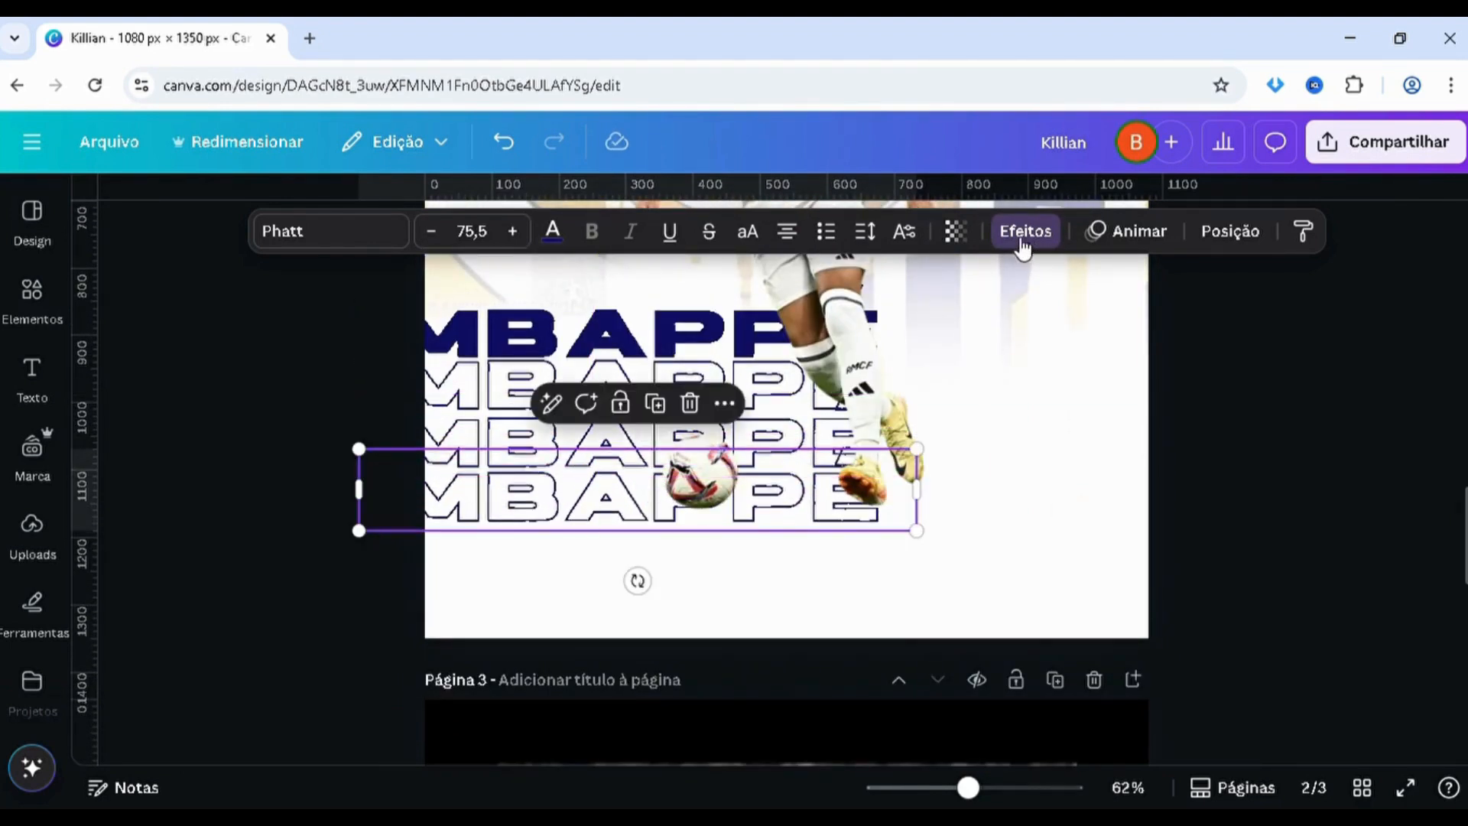
# Fade the lowest outlined MBAPPÉ copy on page 2 by lowering its transparency value
pyautogui.click(955, 231)
pyautogui.moveTo(899, 334); pyautogui.dragTo(885, 320)
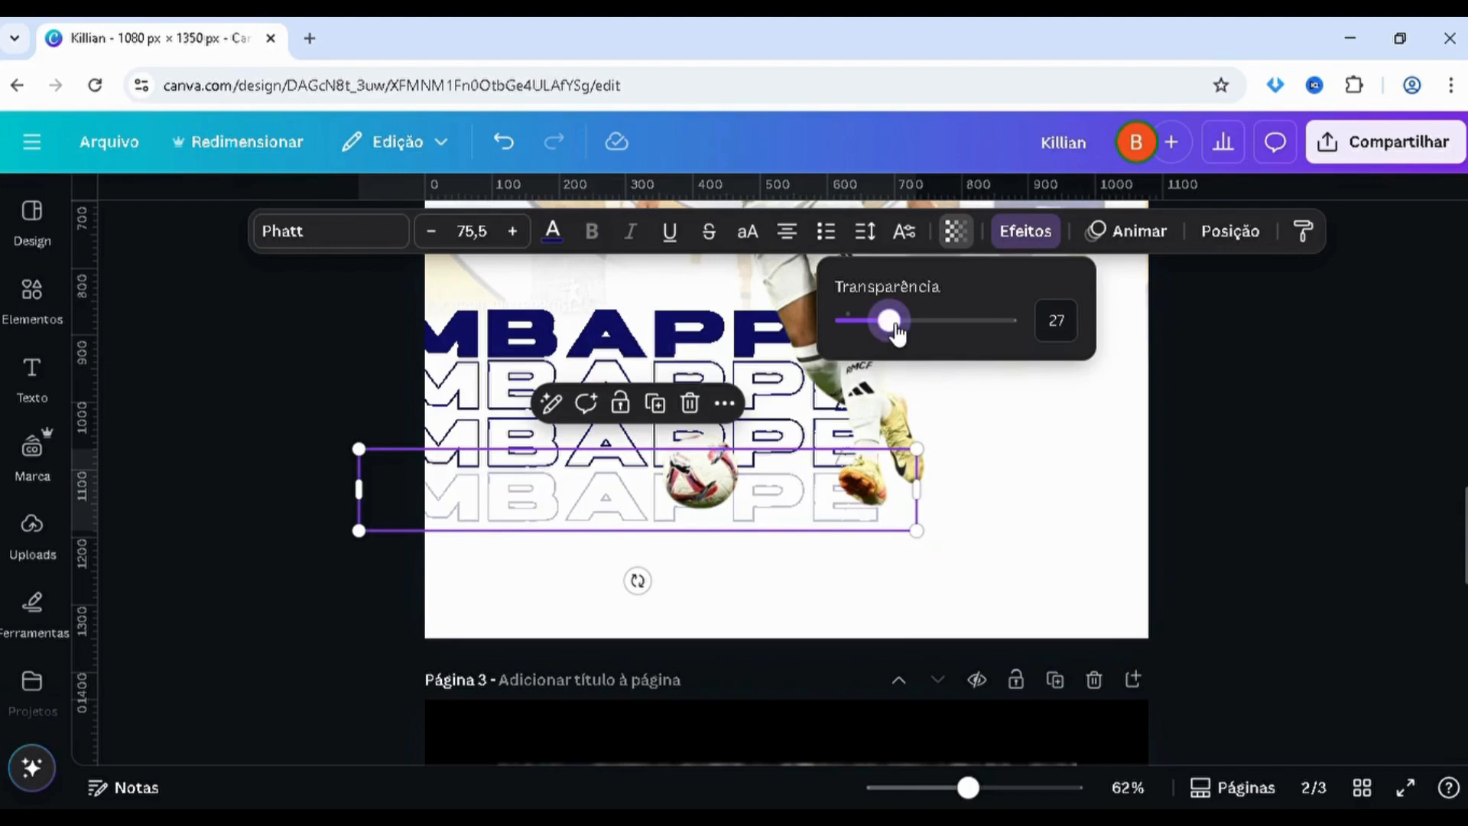
pyautogui.click(1054, 322)
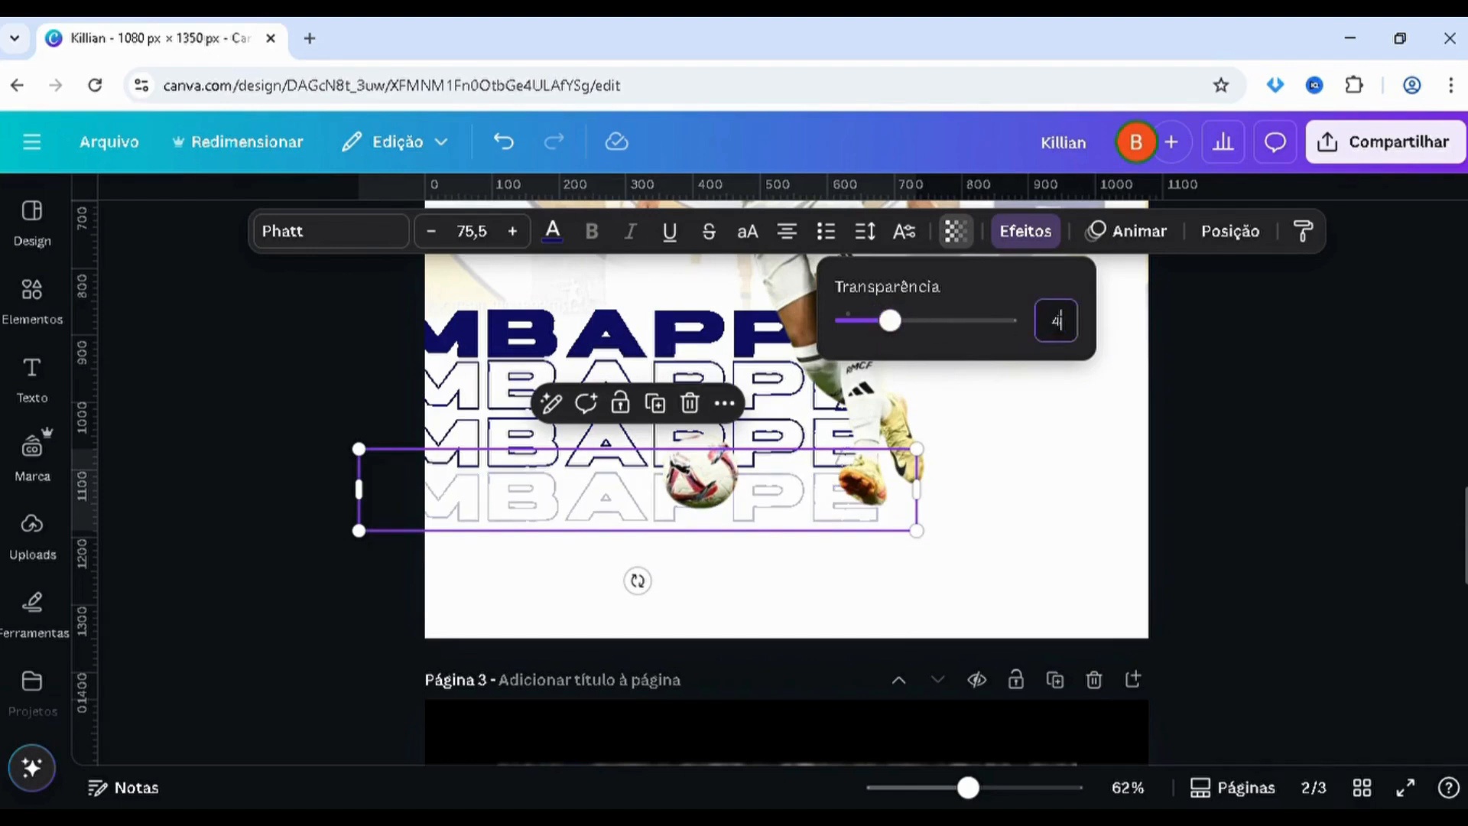
pyautogui.click(273, 437)
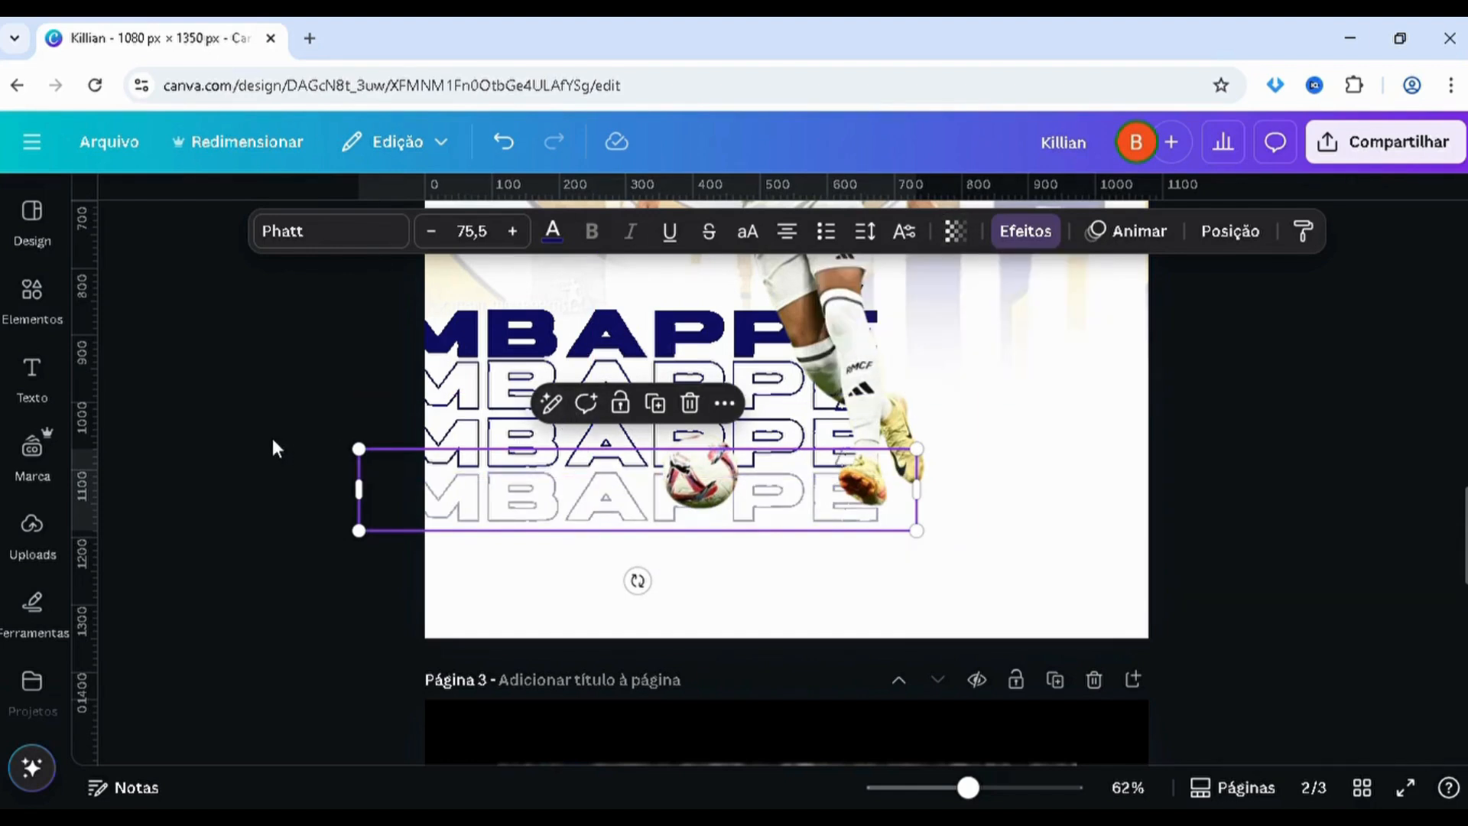
pyautogui.click(272, 438)
# Set the transparency of the middle outlined MBAPPÉ copy on page 2 to 60
pyautogui.click(481, 452)
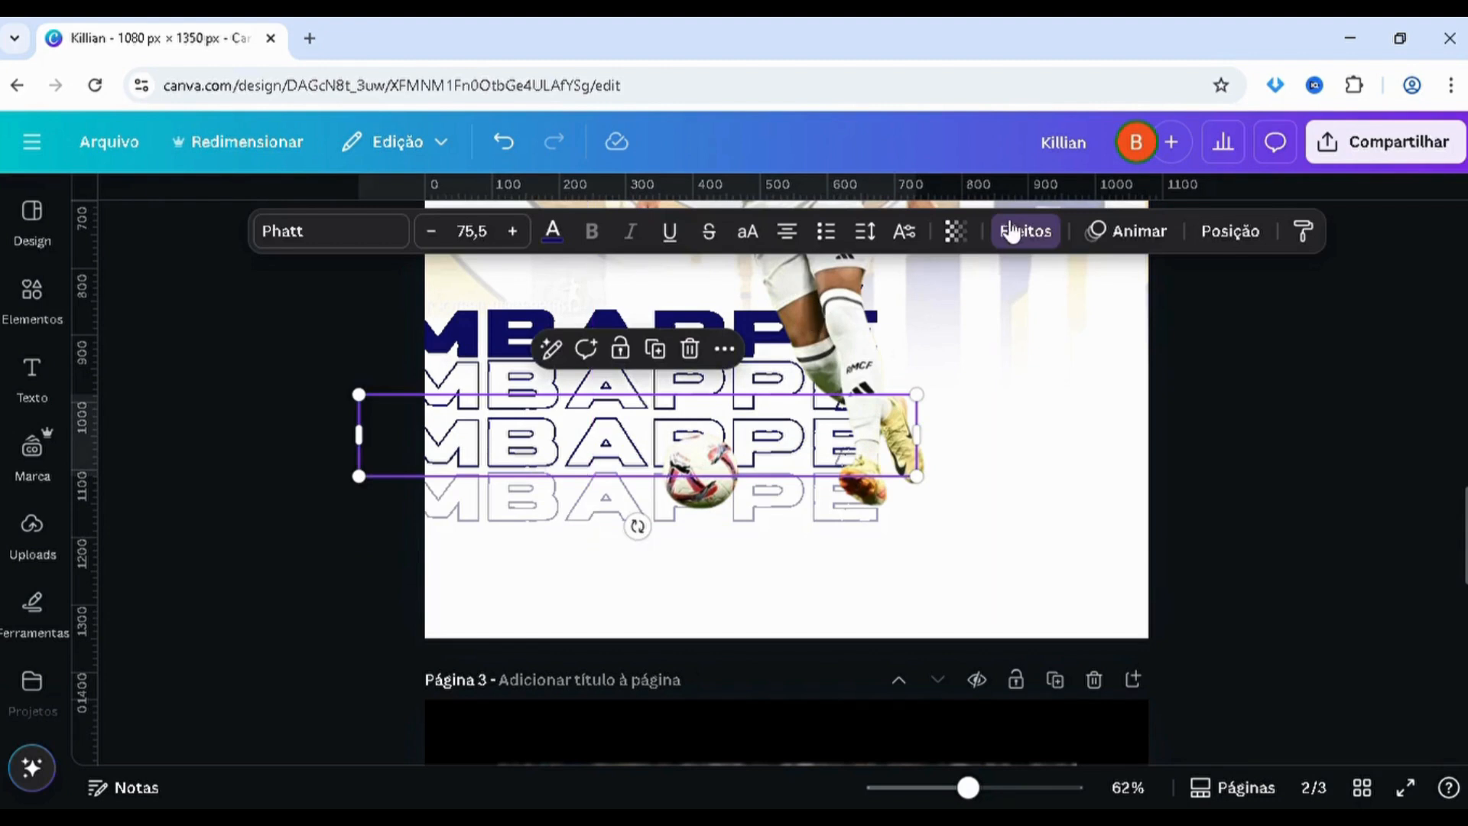
pyautogui.click(955, 231)
pyautogui.click(1074, 325)
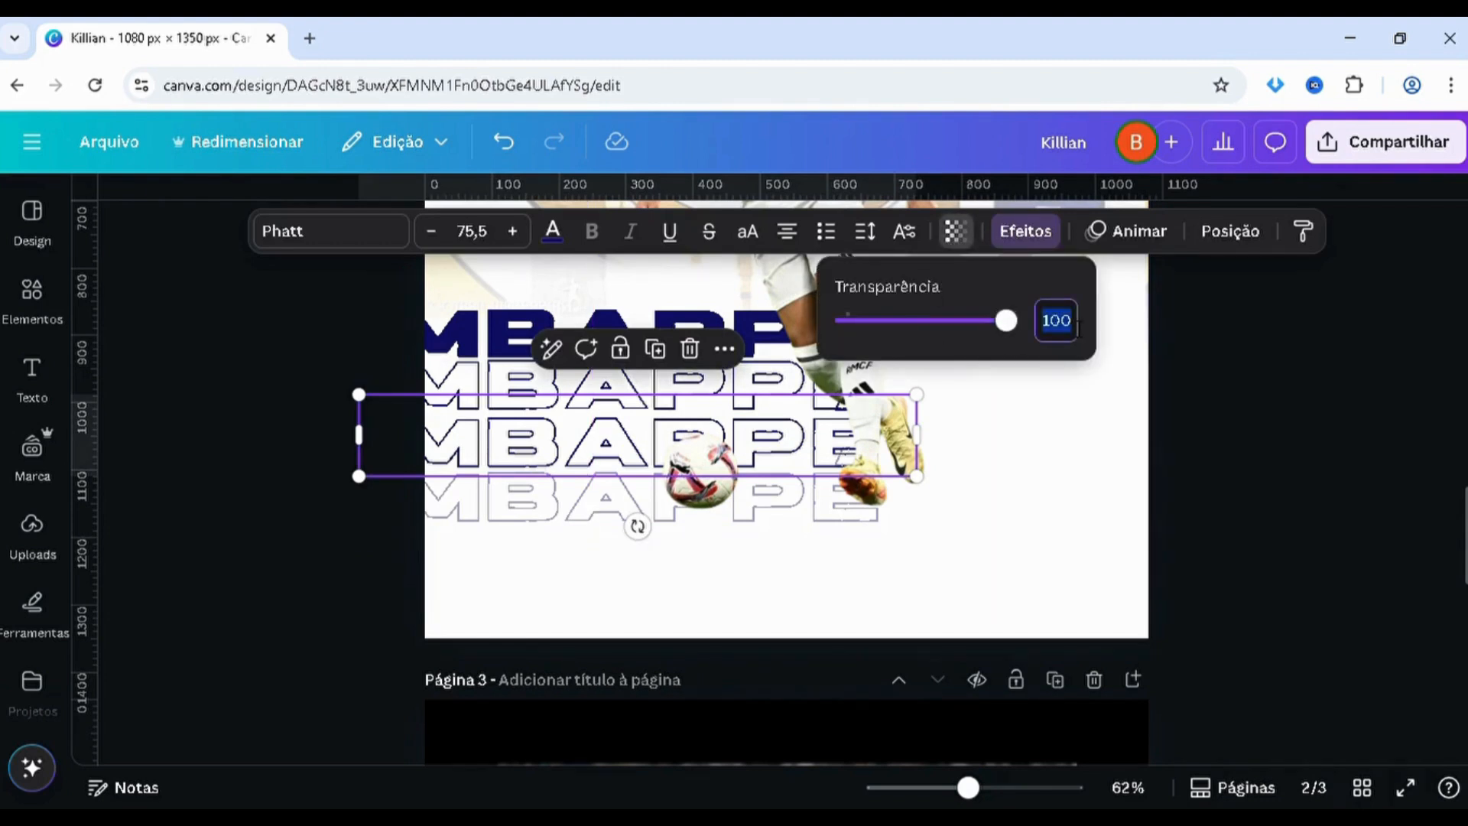
pyautogui.write('60')
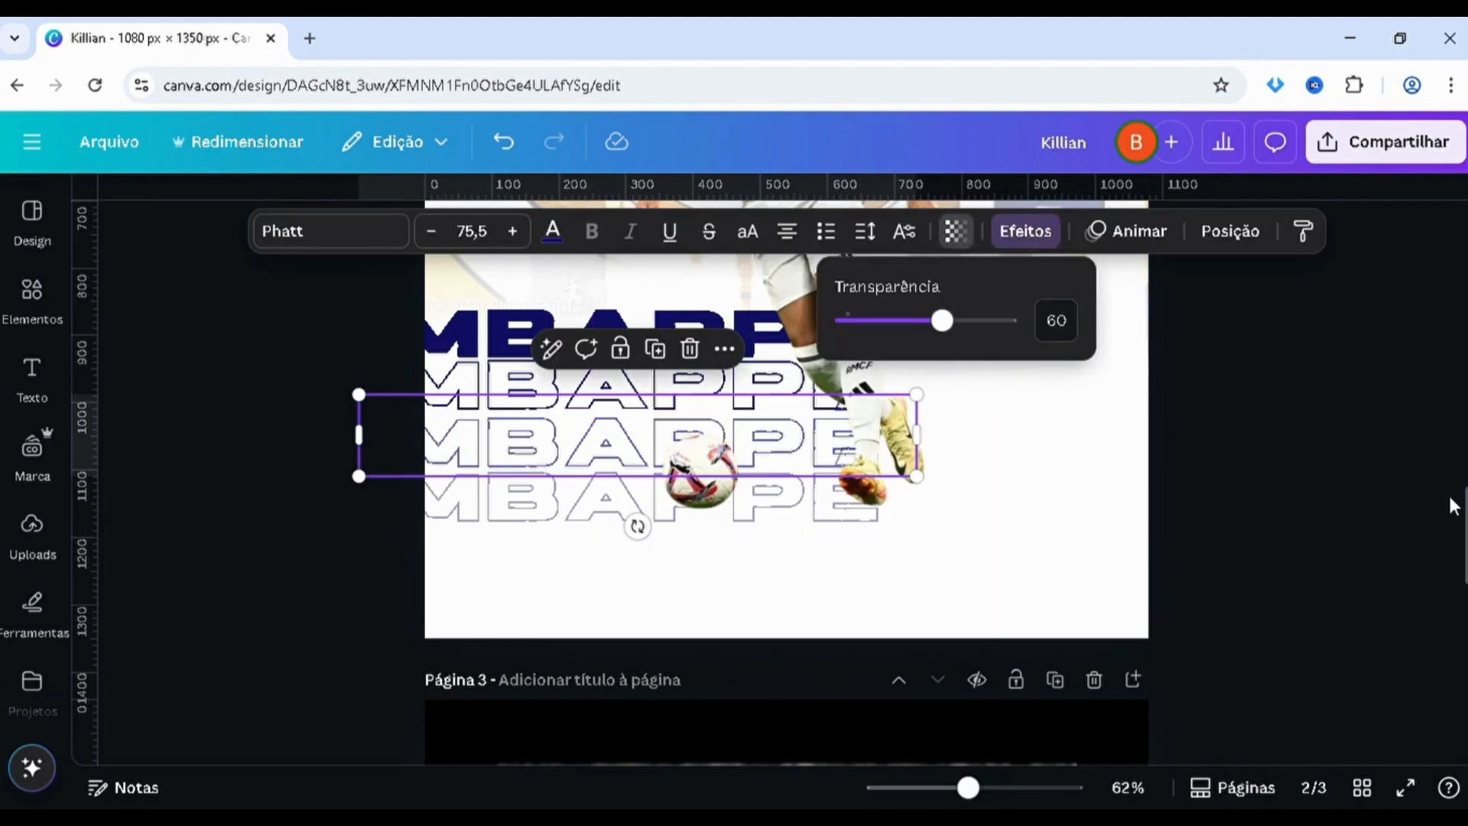
pyautogui.click(1424, 506)
# Compare the stacked MBAPPÉ titles and player placement on page 2 with the reference poster on page 1
pyautogui.scroll(1, 1465, 508)
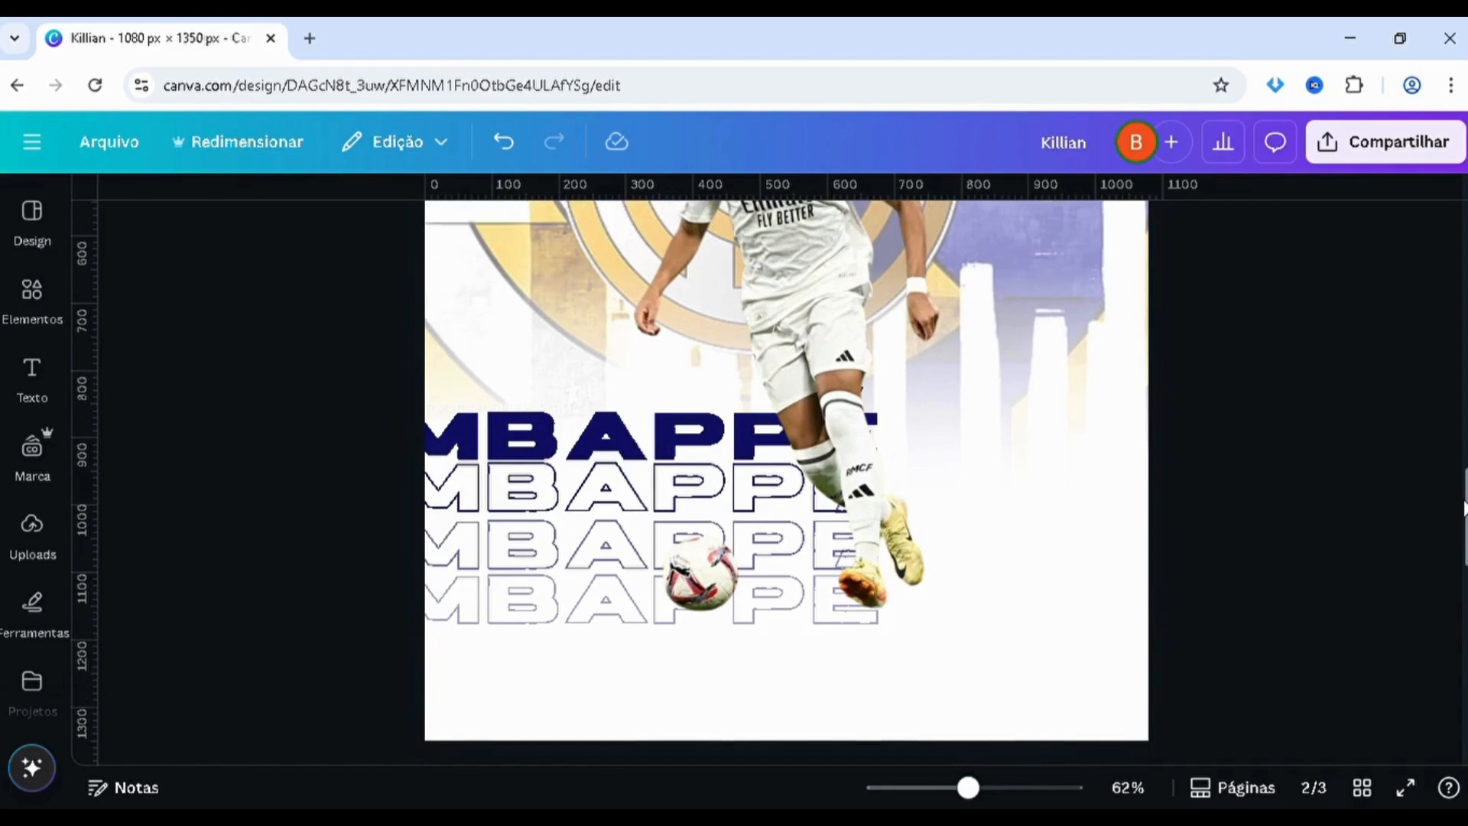
pyautogui.scroll(10, 1465, 509)
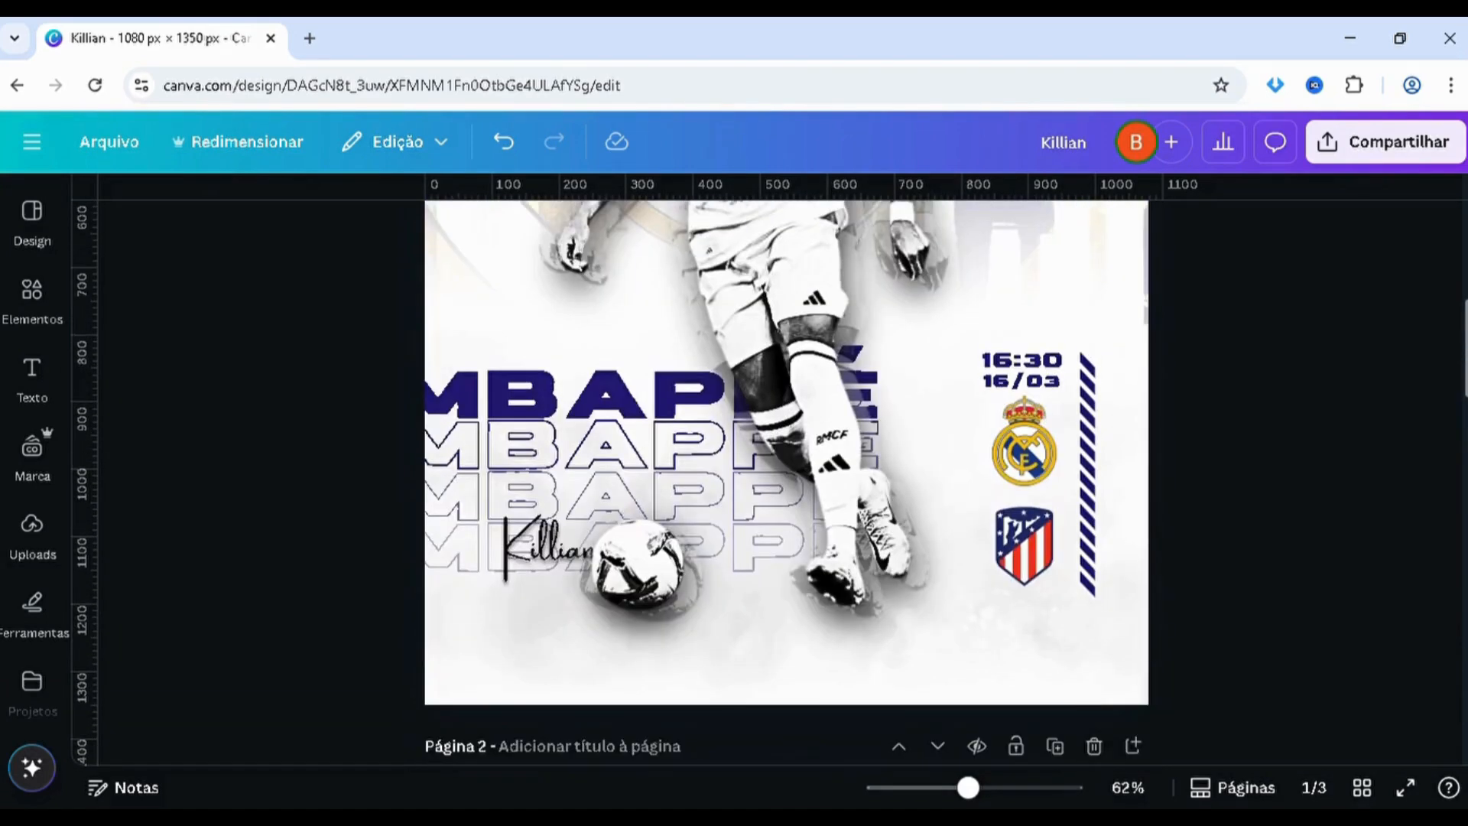
pyautogui.scroll(1, 786, 481)
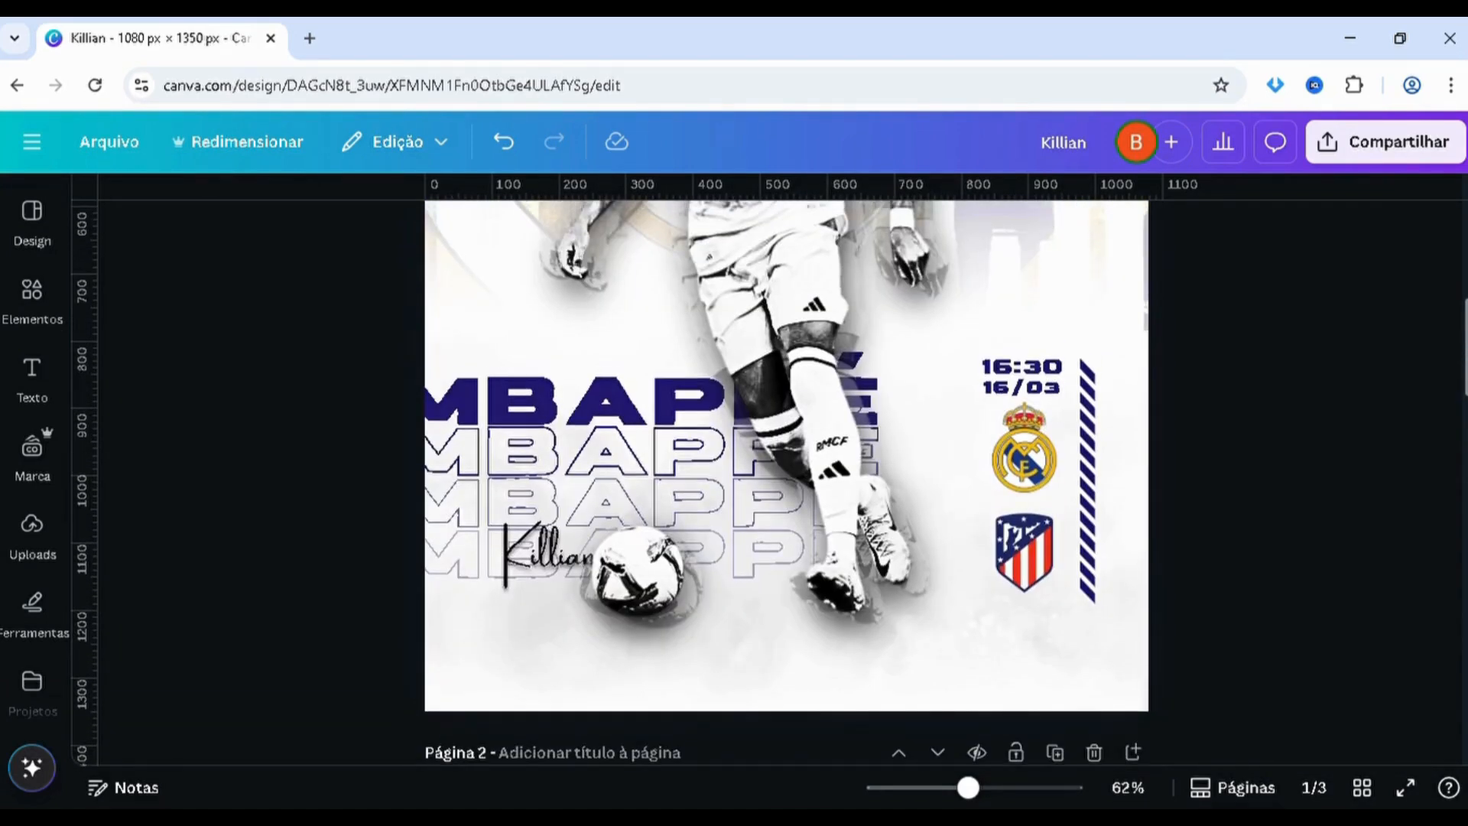
pyautogui.scroll(-10, 786, 482)
pyautogui.scroll(10, 786, 482)
pyautogui.scroll(3, 786, 482)
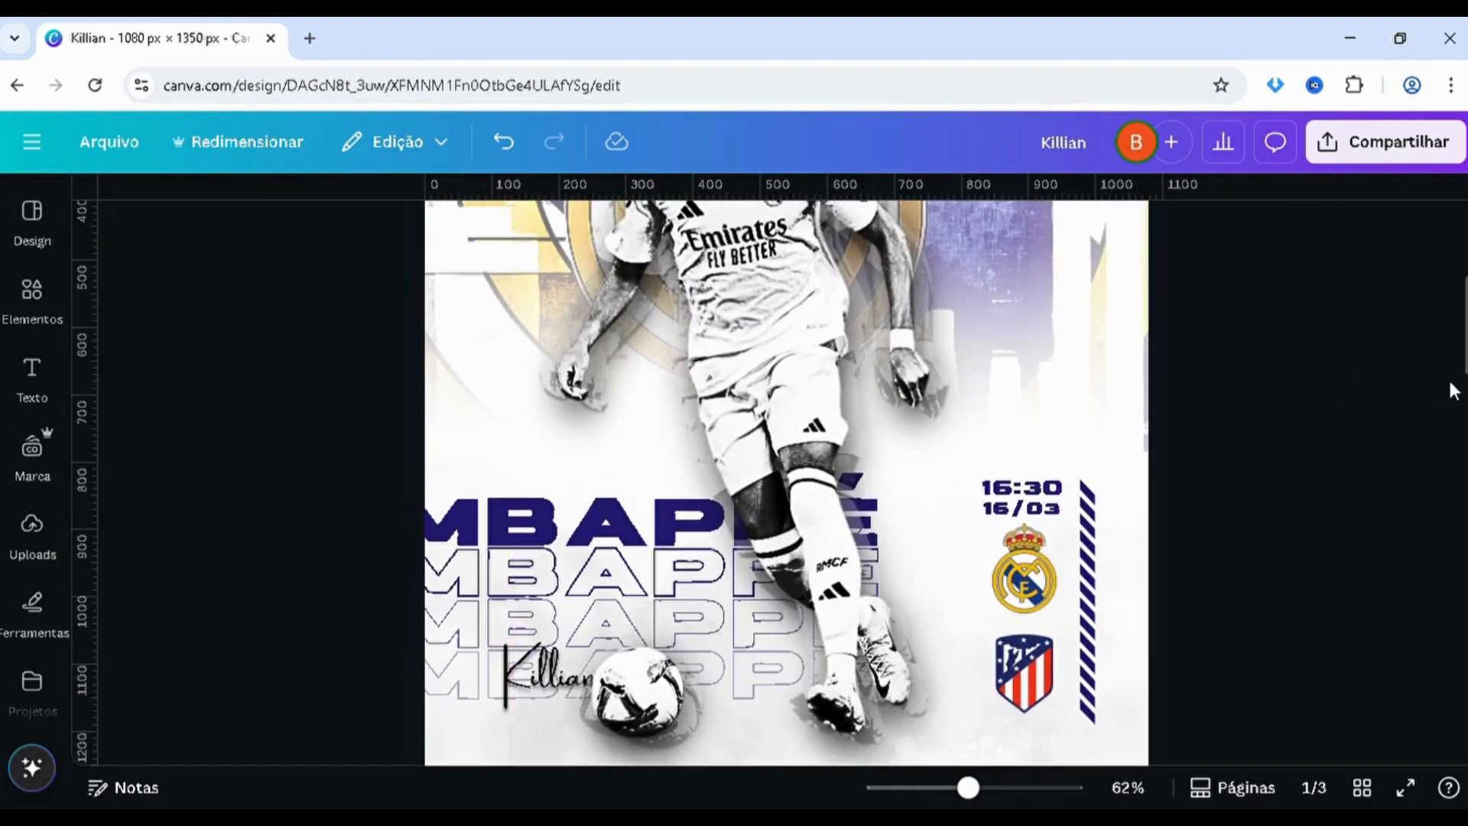
pyautogui.scroll(-12, 1408, 551)
pyautogui.scroll(3, 1408, 551)
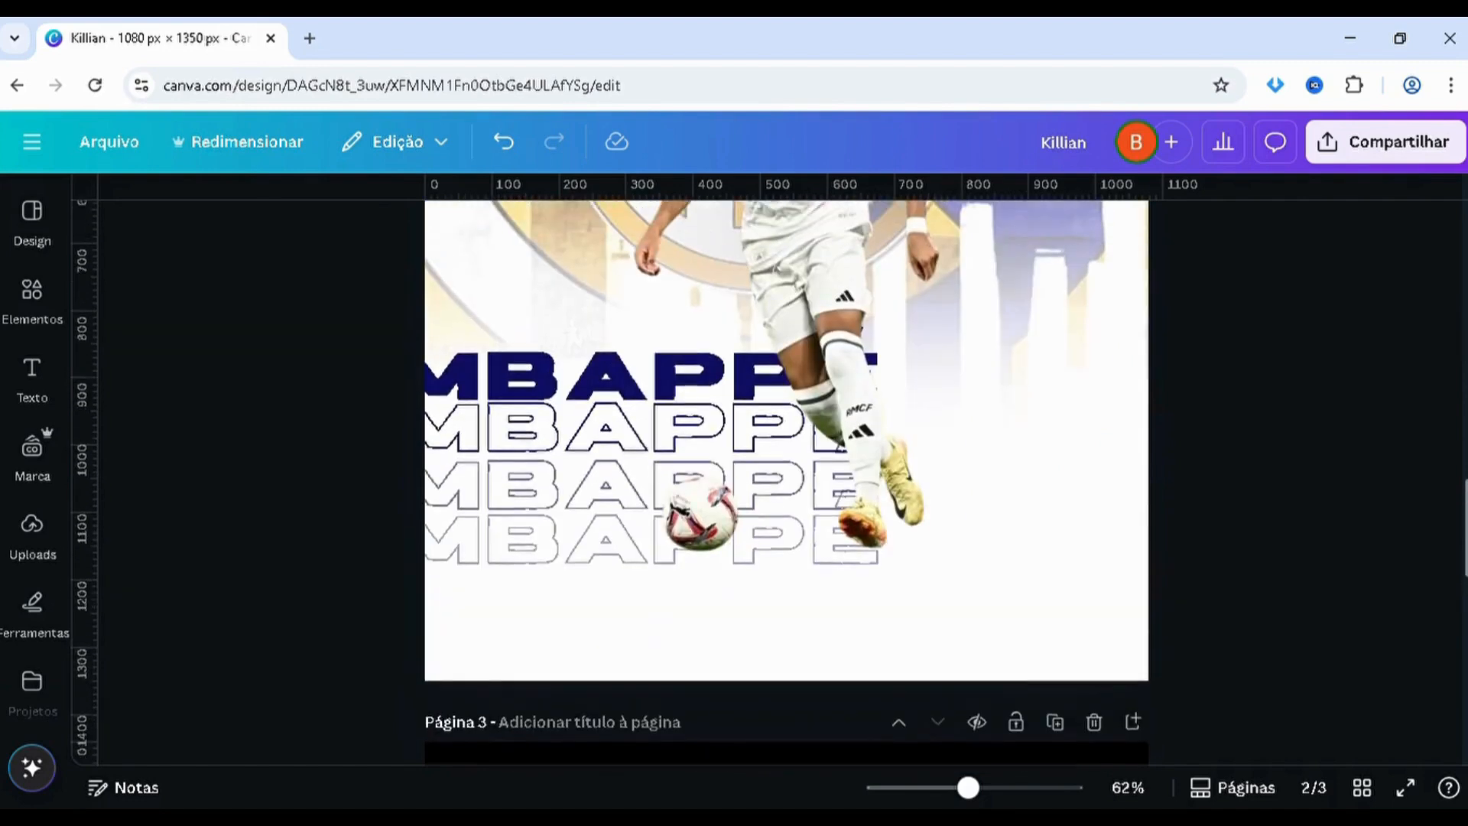
pyautogui.scroll(5, 820, 571)
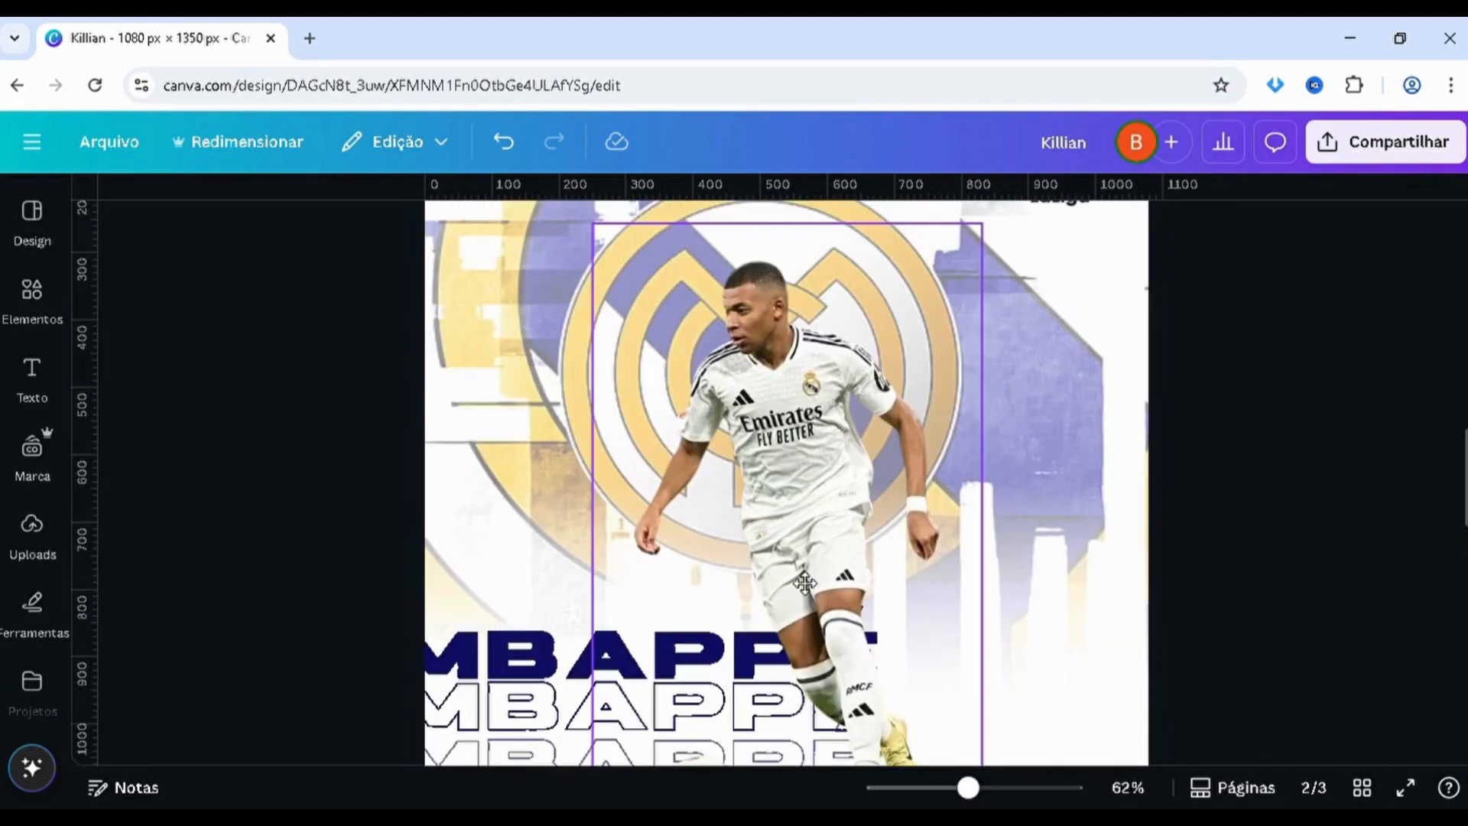
# Shift the player cutout on page 2 slightly to the left and enlarge it a little over the MBAPPÉ titles
pyautogui.click(804, 588)
pyautogui.scroll(3, 793, 586)
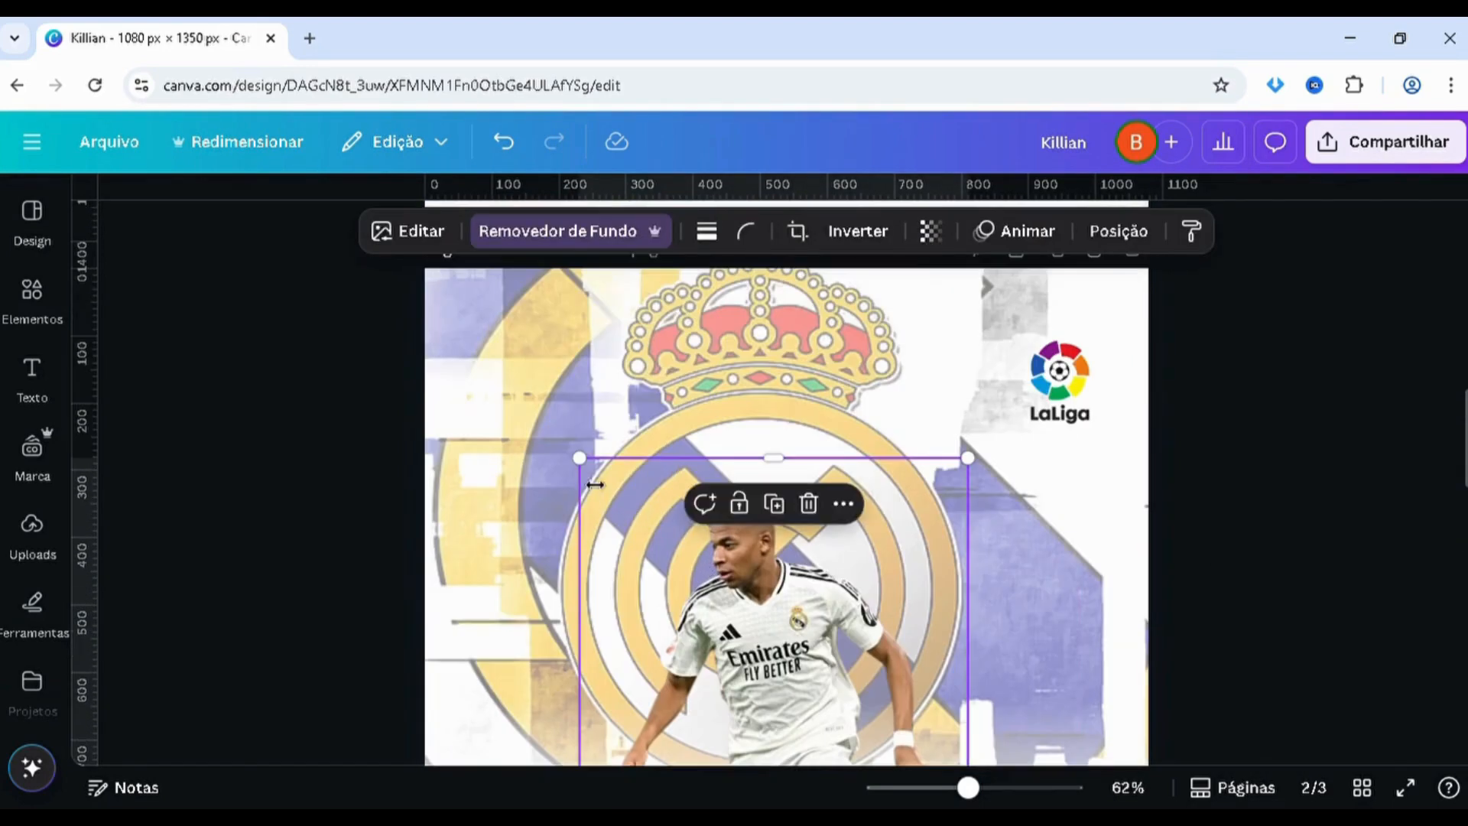
pyautogui.scroll(-5, 590, 512)
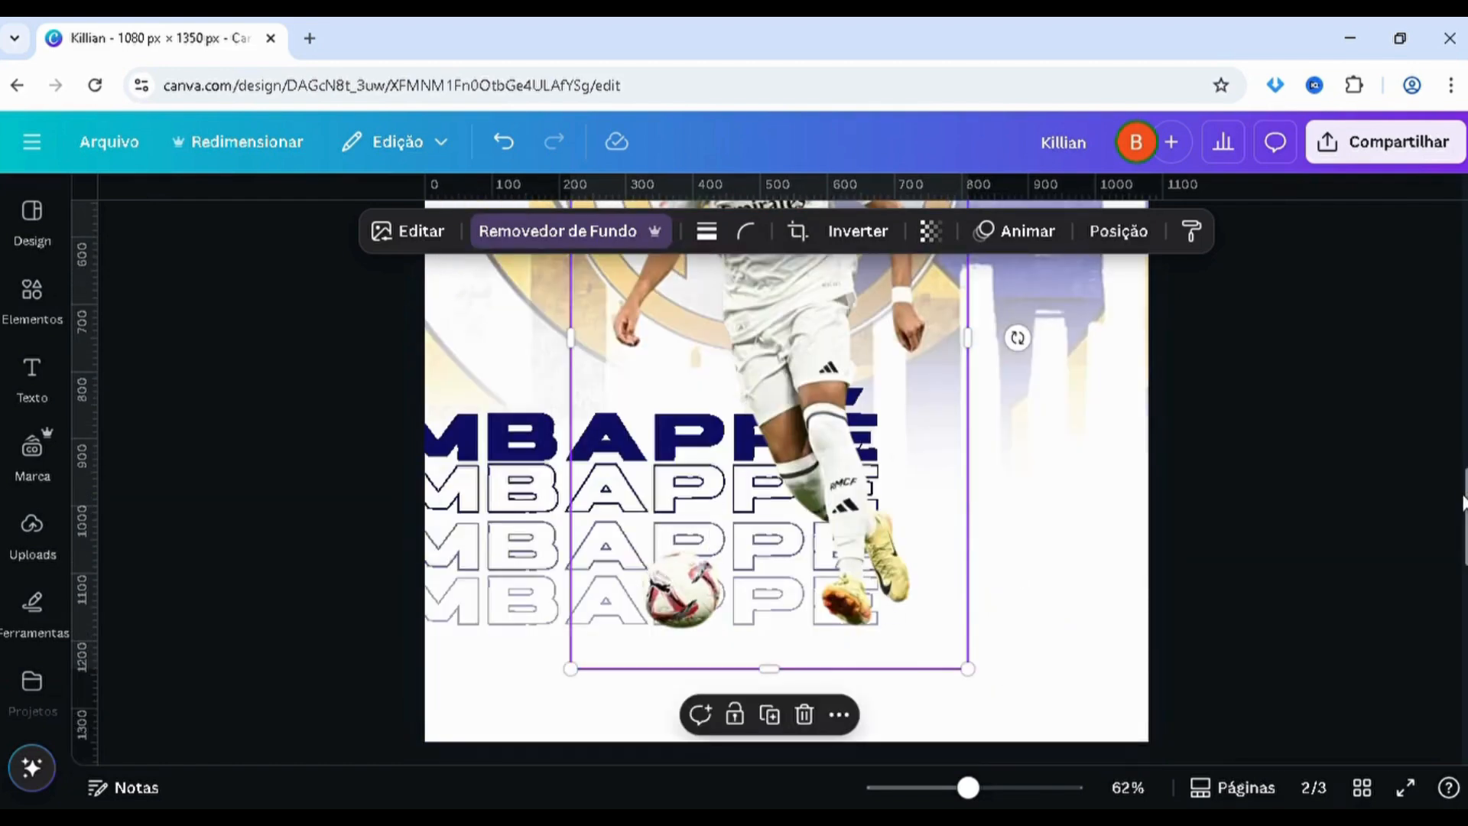
pyautogui.moveTo(1465, 517)
pyautogui.mouseDown()
pyautogui.moveTo(1465, 364)
pyautogui.moveTo(1465, 516)
pyautogui.mouseUp()
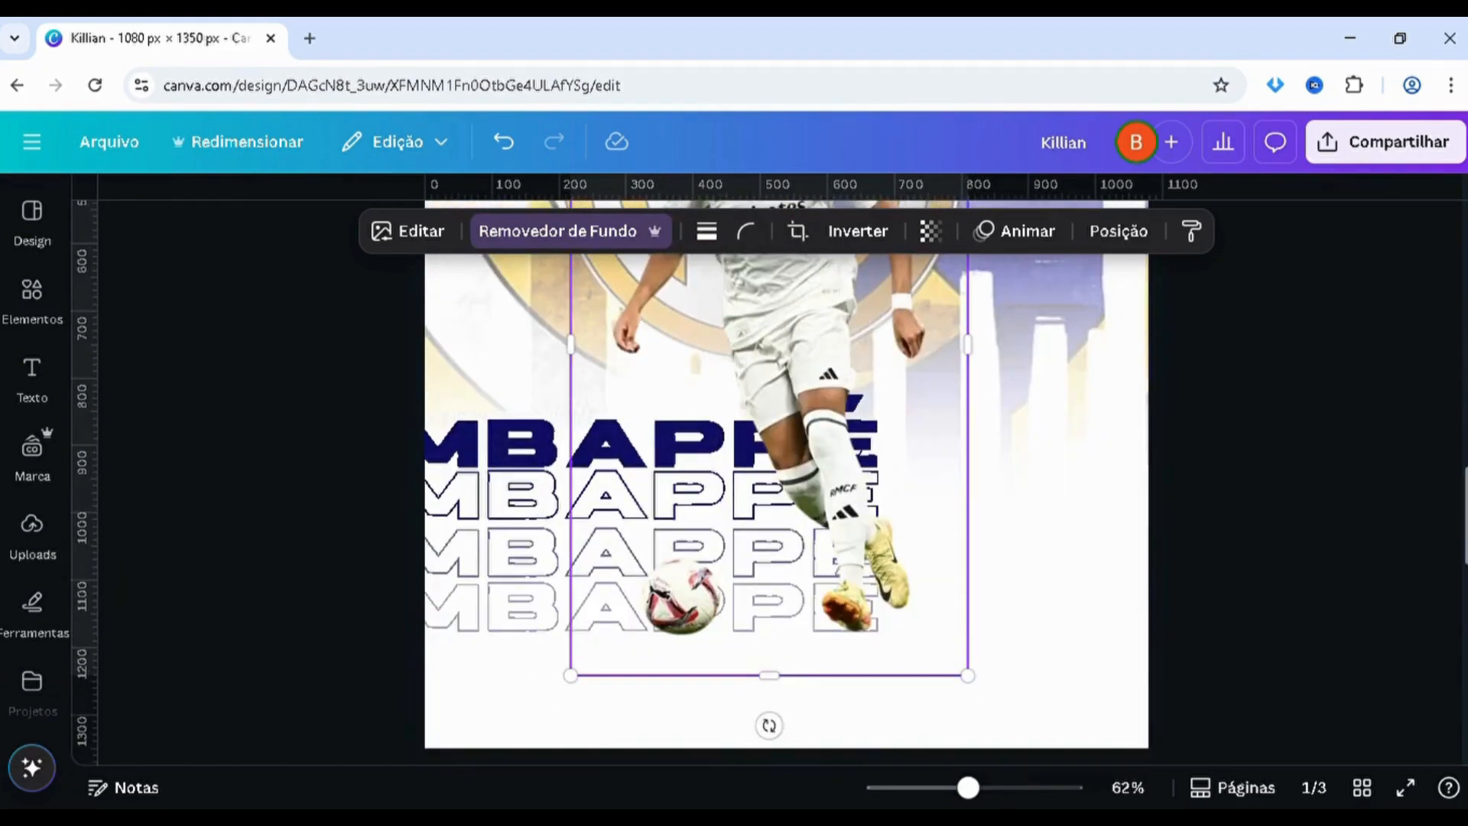
pyautogui.click(1213, 402)
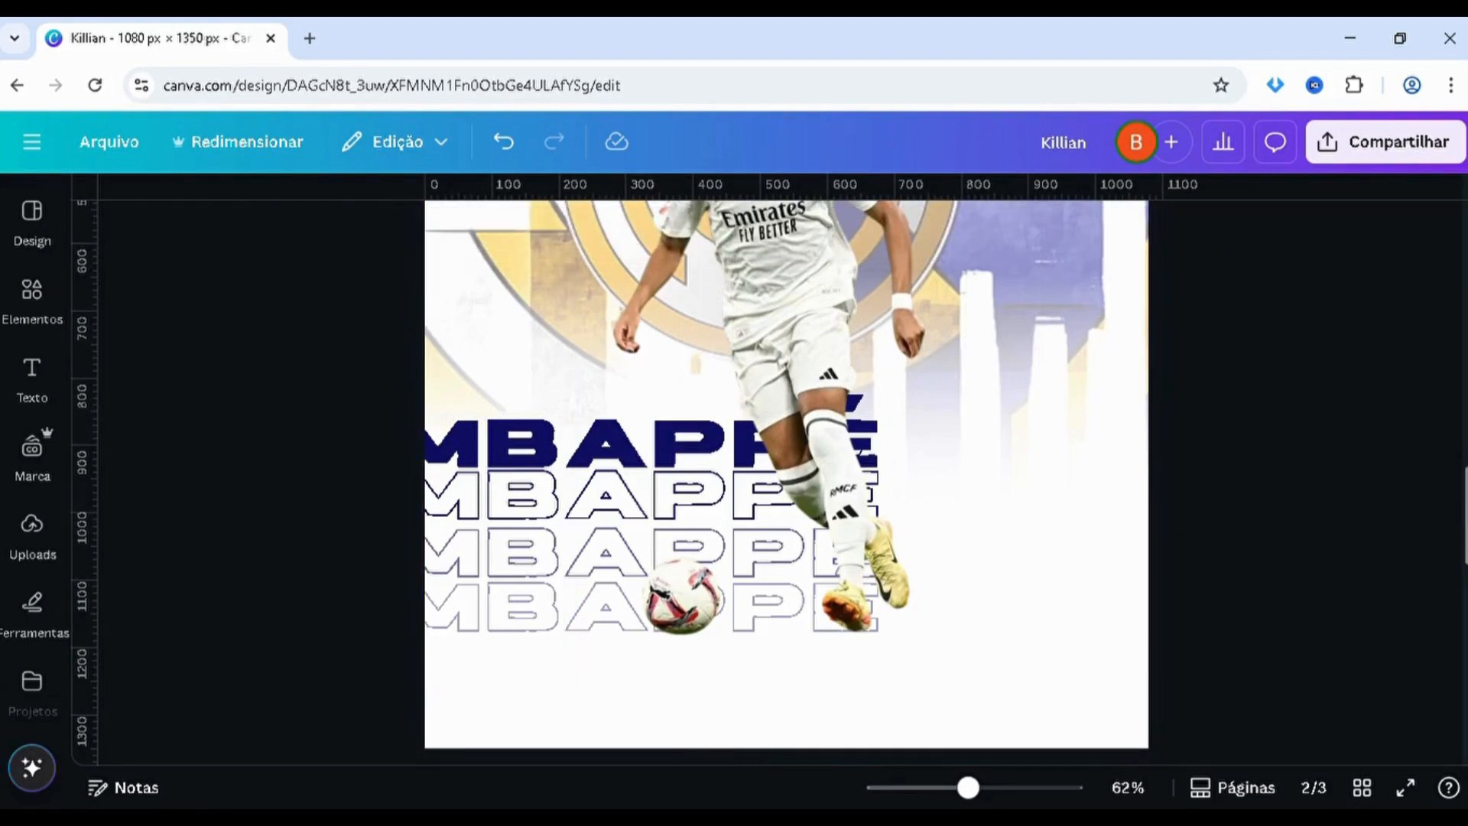
# Copy the Killian signature text in Amsterdam One from page 1 and paste it onto page 2
pyautogui.moveTo(1465, 516); pyautogui.dragTo(1465, 360)
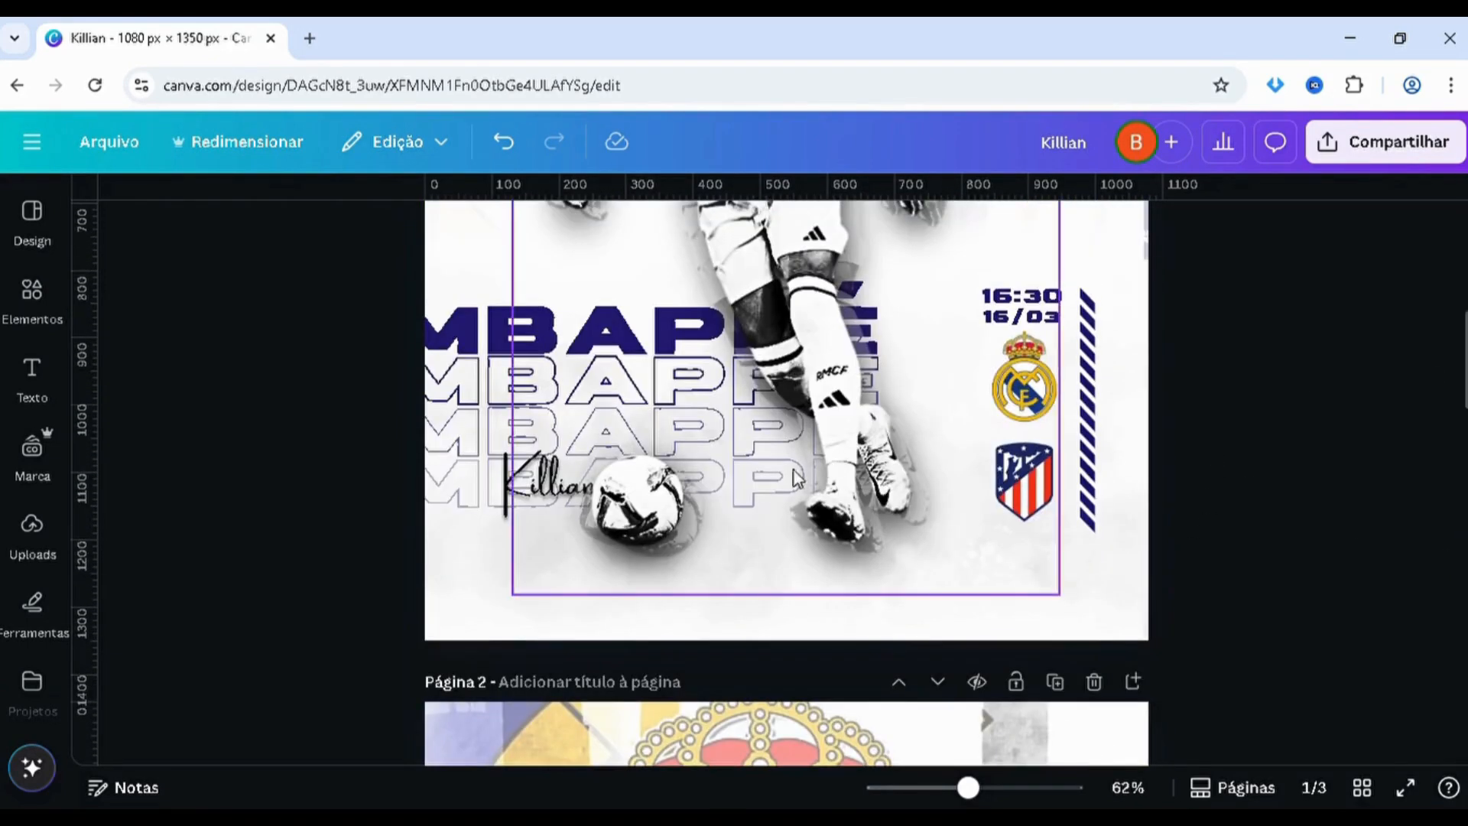
pyautogui.click(493, 511)
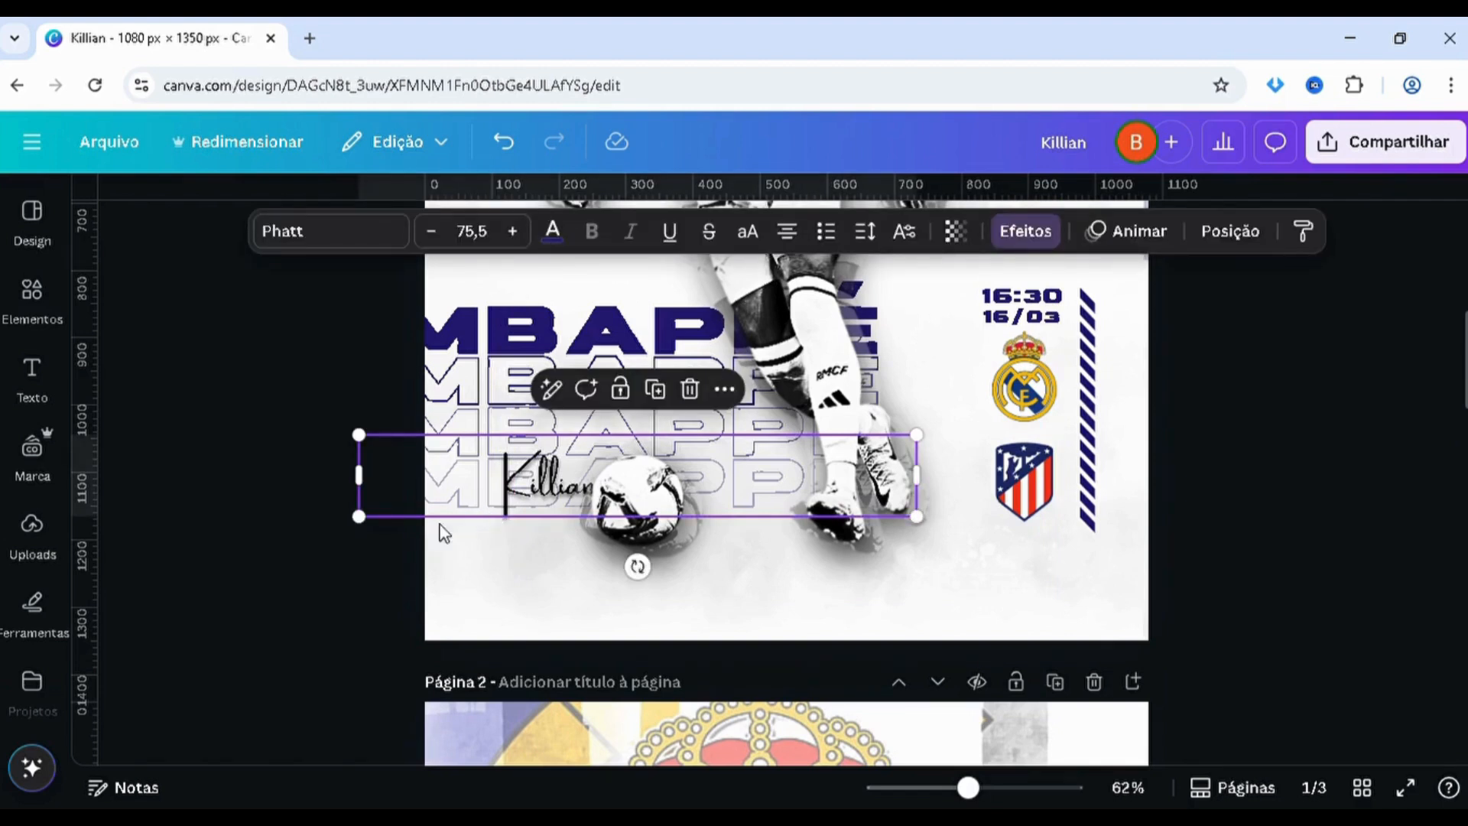
pyautogui.hotkey('alt', '1')
pyautogui.moveTo(452, 368); pyautogui.dragTo(453, 527)
pyautogui.click(332, 524)
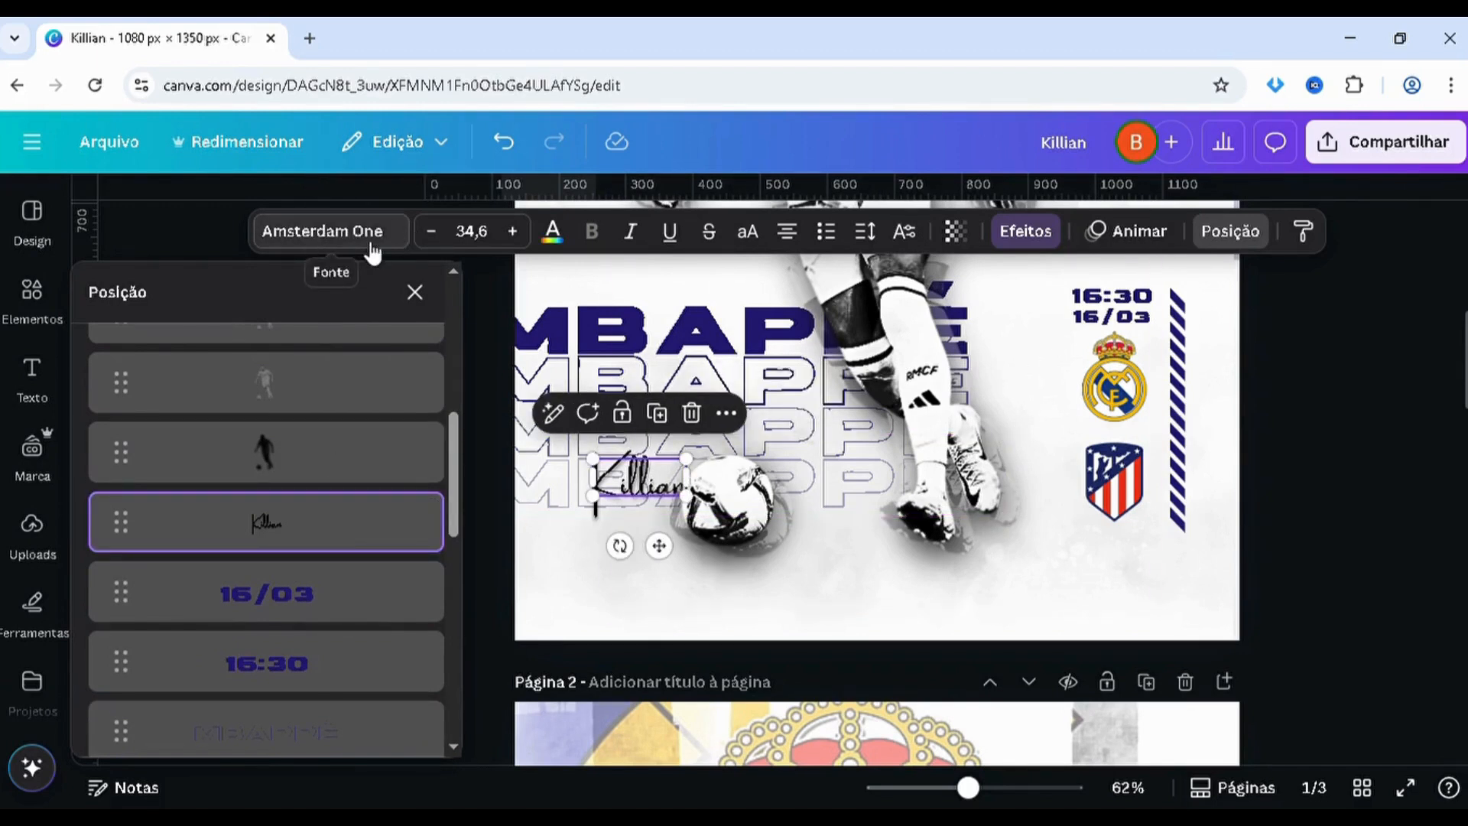
pyautogui.scroll(-8, 1151, 558)
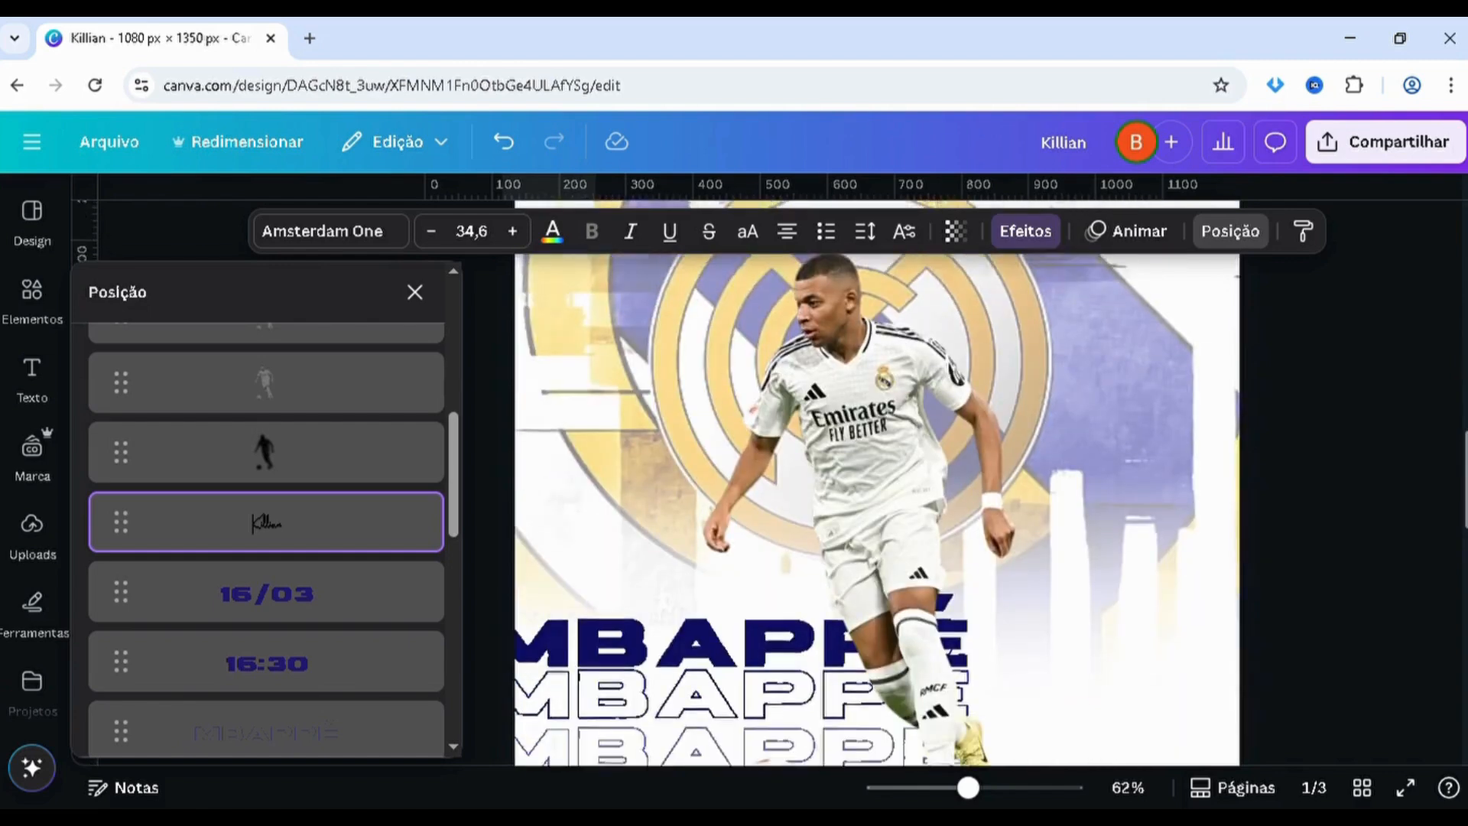
pyautogui.hotkey('ctrl', 'v')
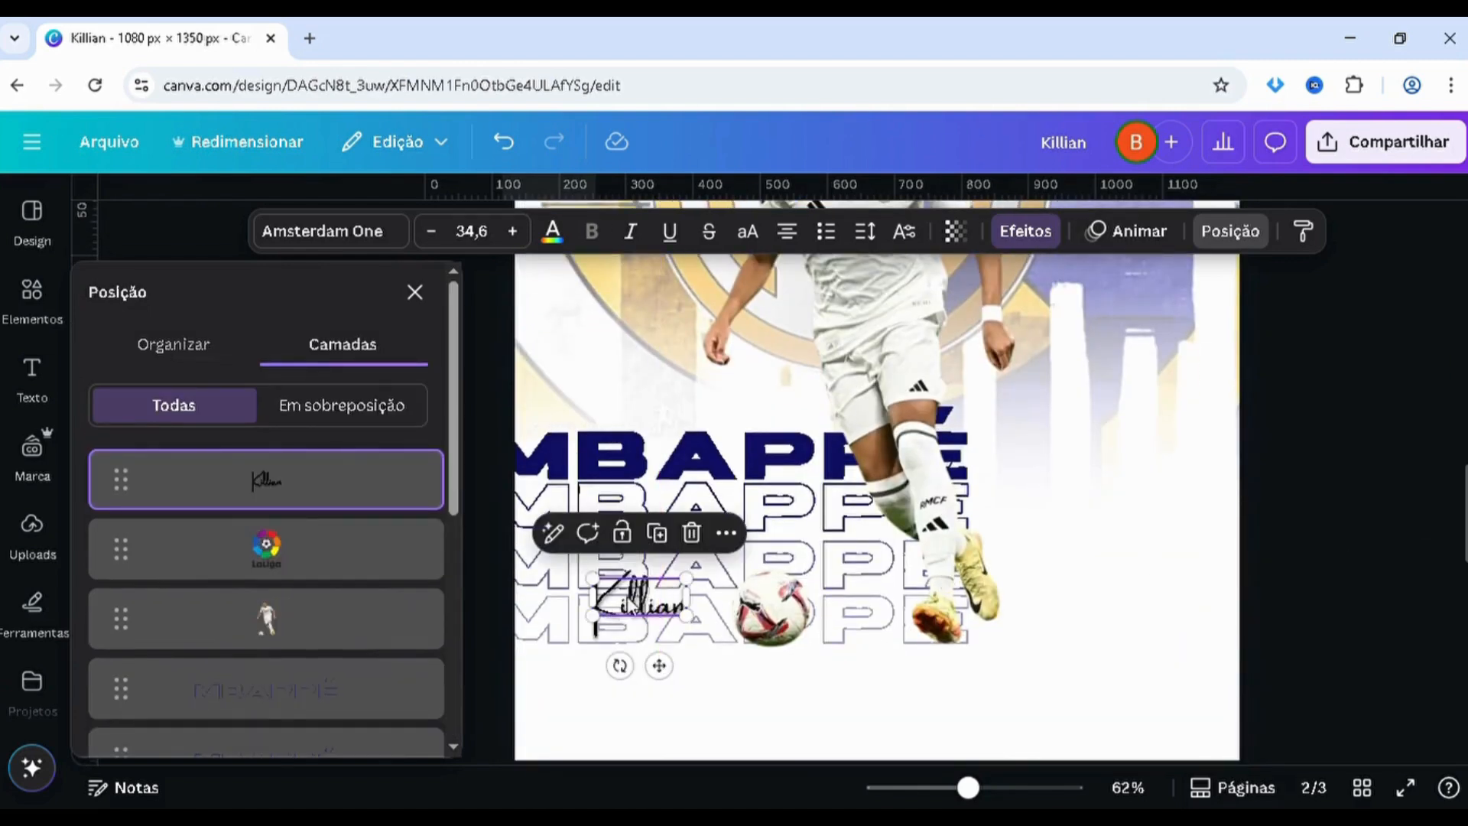
# Compare the signature's placement with page 1 and nudge Killian slightly lower beside the ball on page 2
pyautogui.scroll(-3, 877, 510)
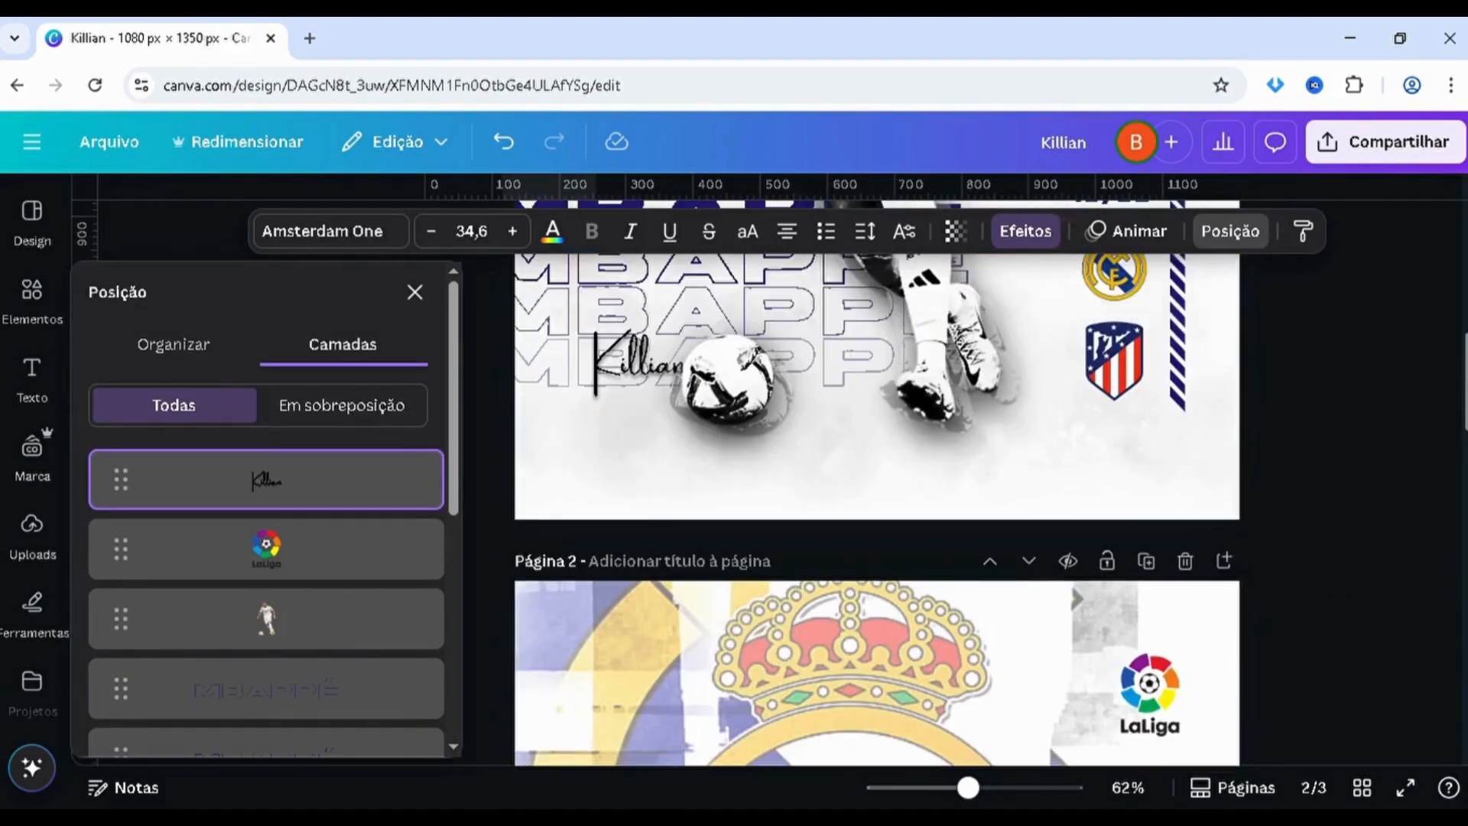
pyautogui.scroll(6, 1462, 489)
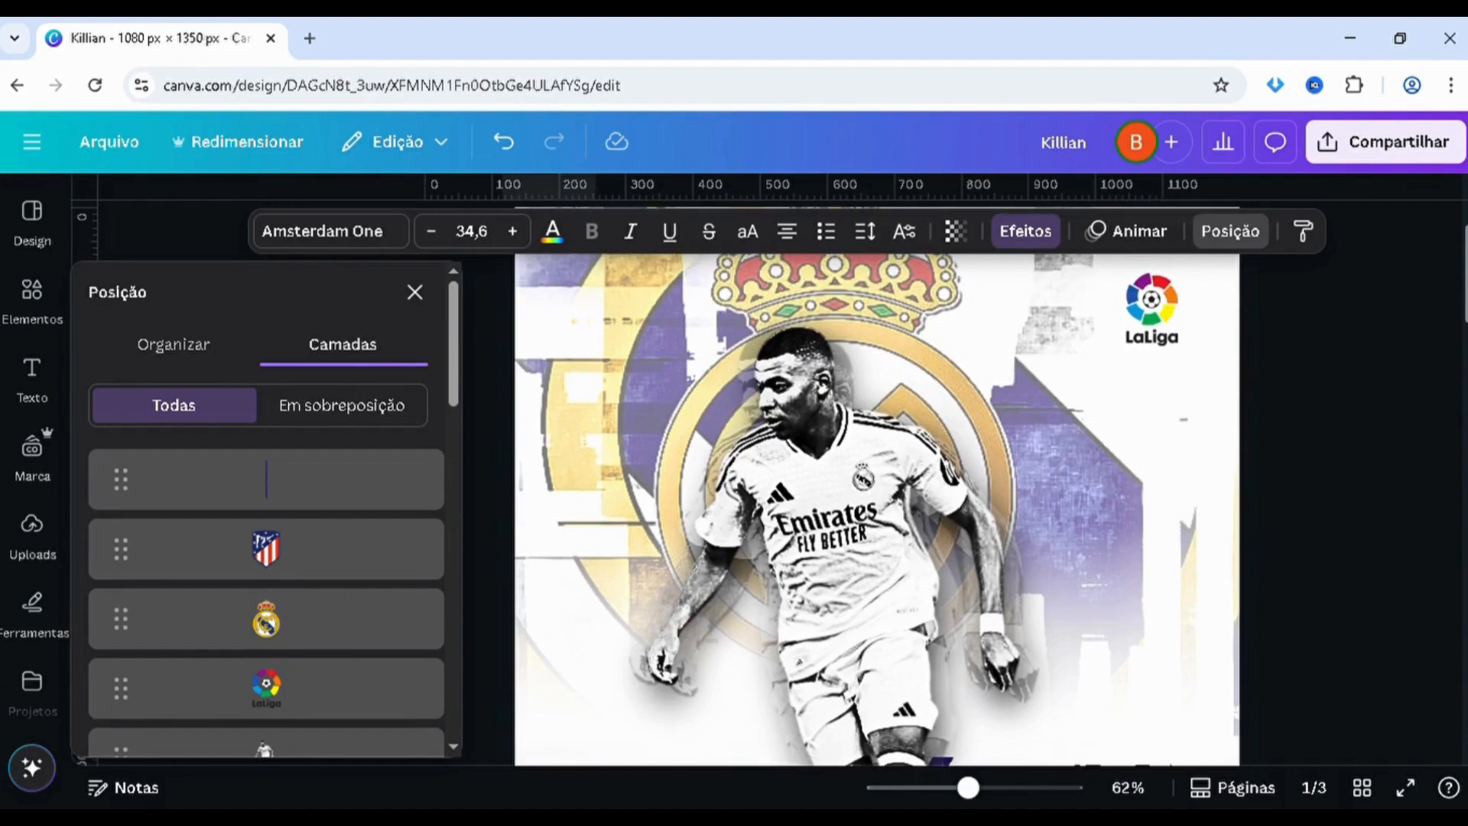
pyautogui.moveTo(1462, 490); pyautogui.dragTo(1460, 541)
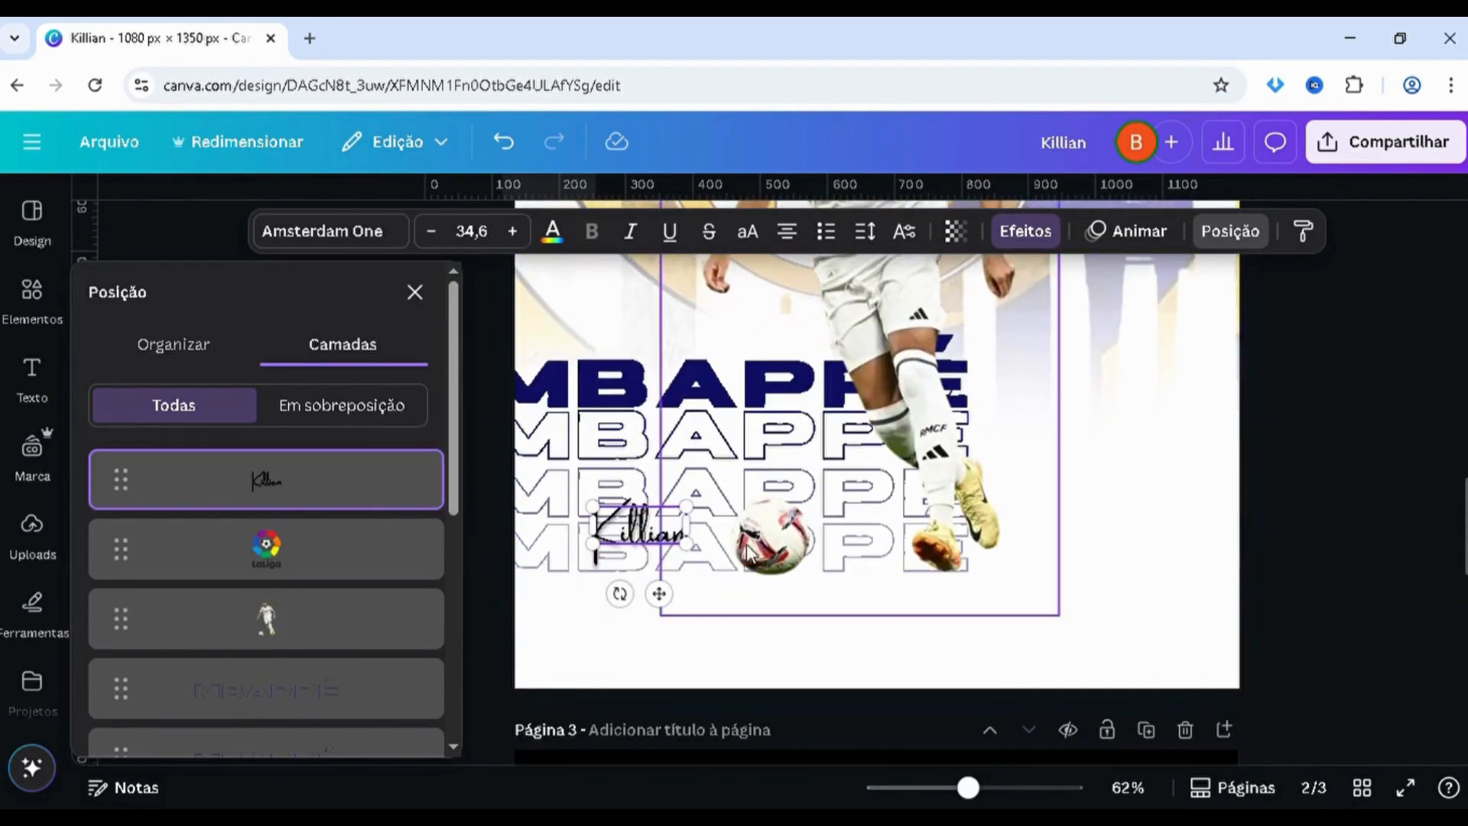
pyautogui.moveTo(610, 544); pyautogui.dragTo(613, 552)
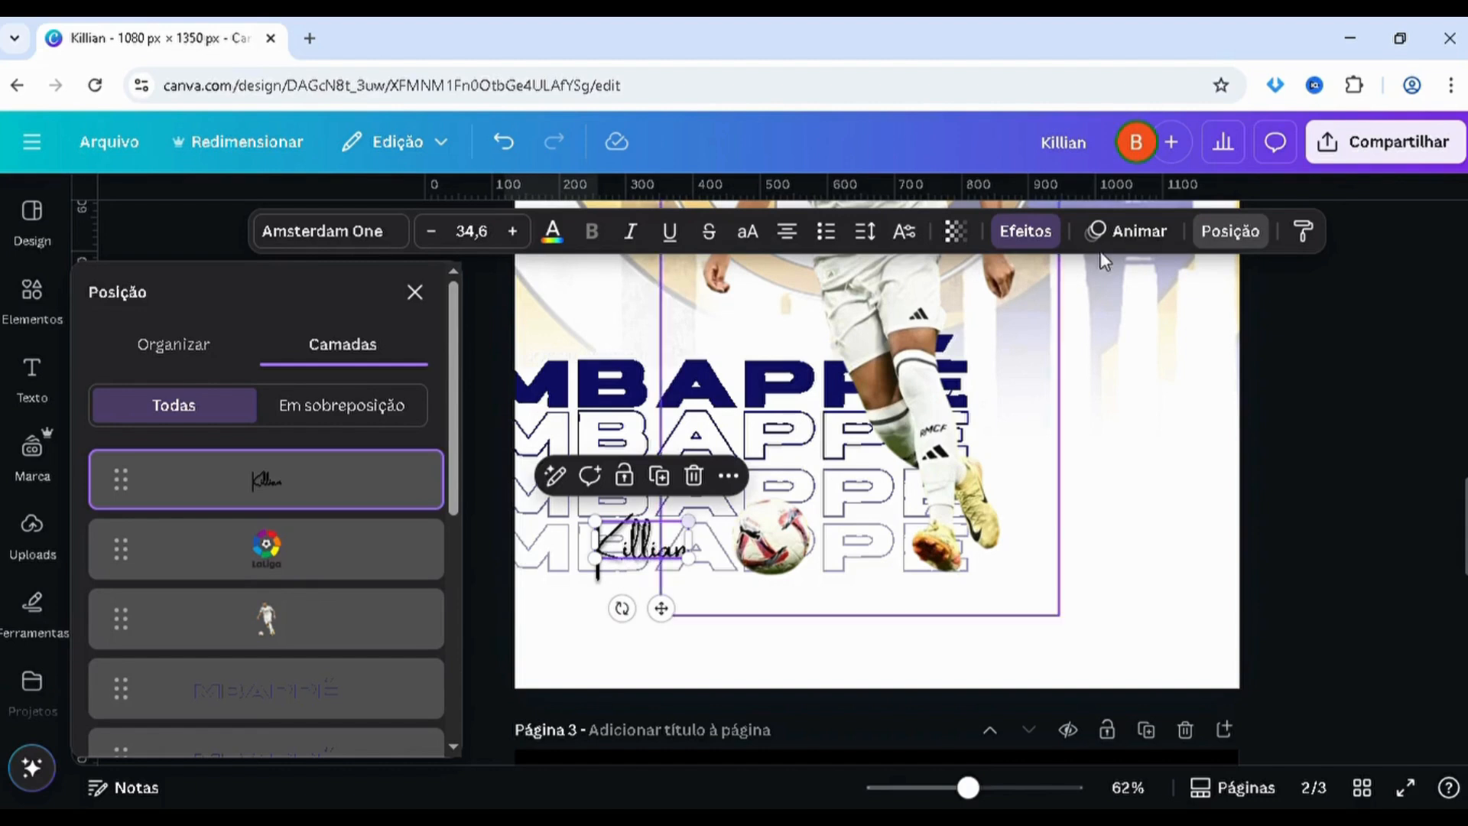
# Remove the shadow effect from the Killian signature on page 2
pyautogui.click(1052, 233)
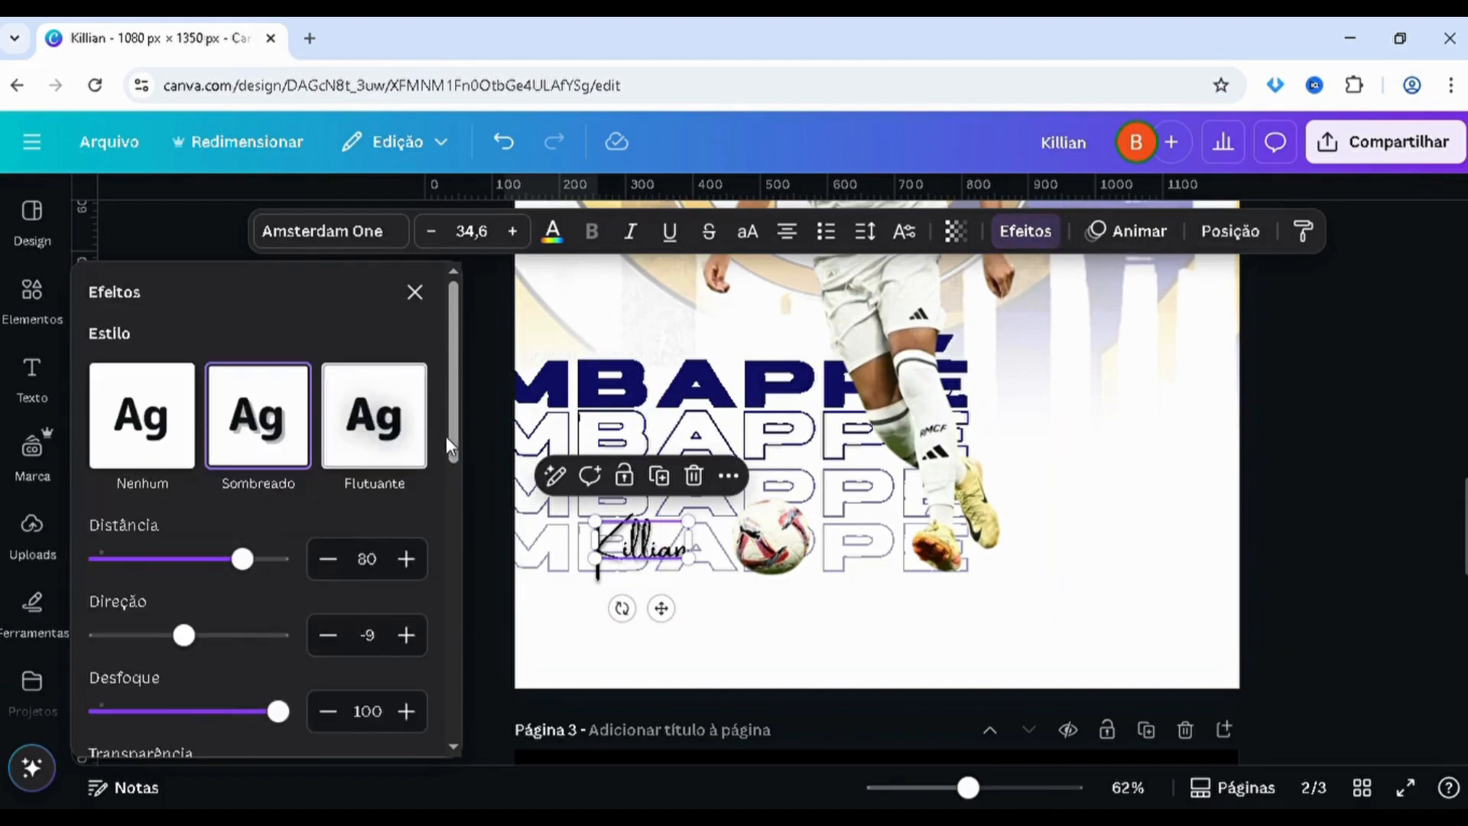
pyautogui.click(174, 446)
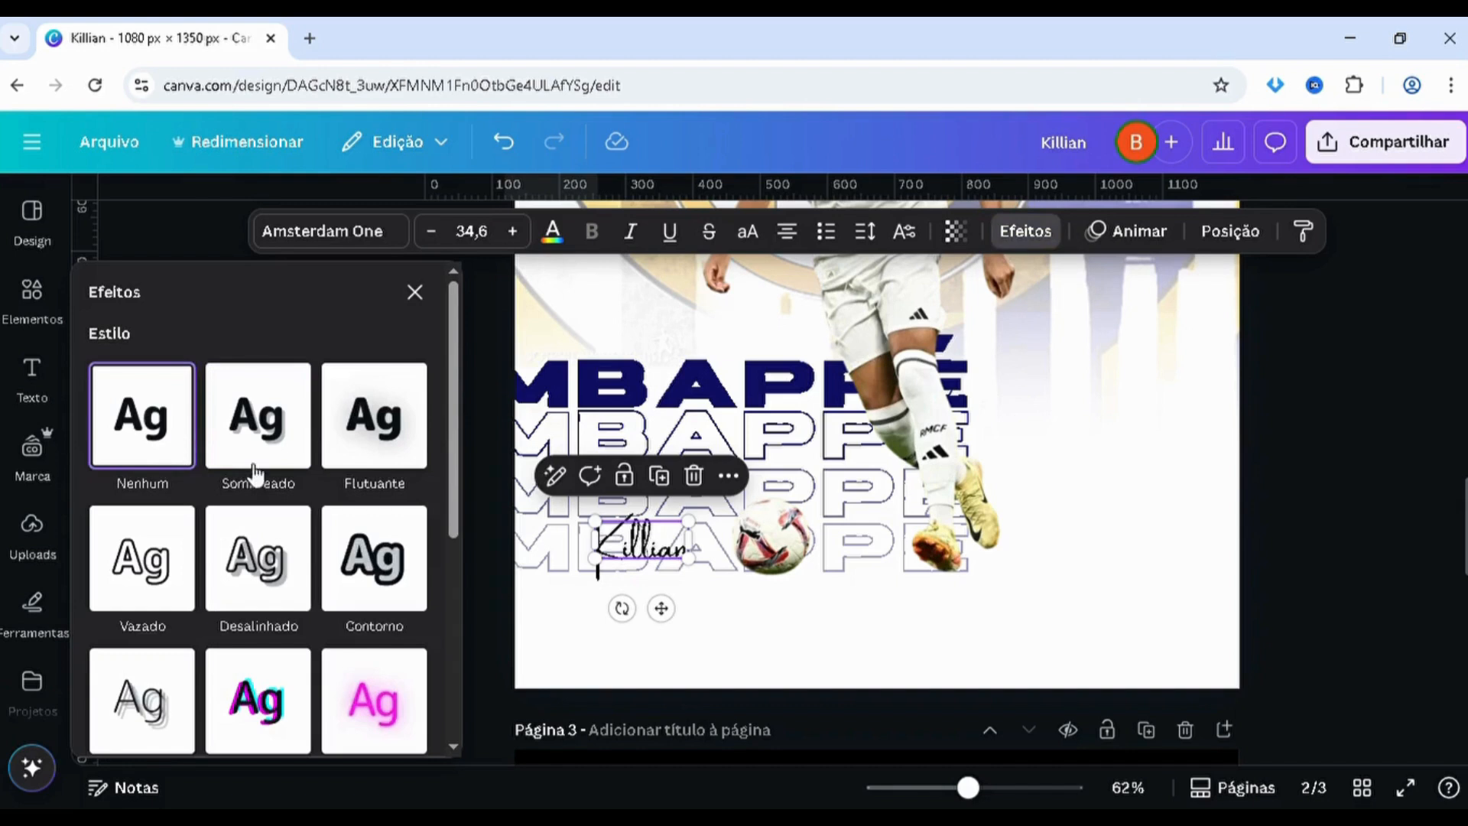
pyautogui.click(506, 665)
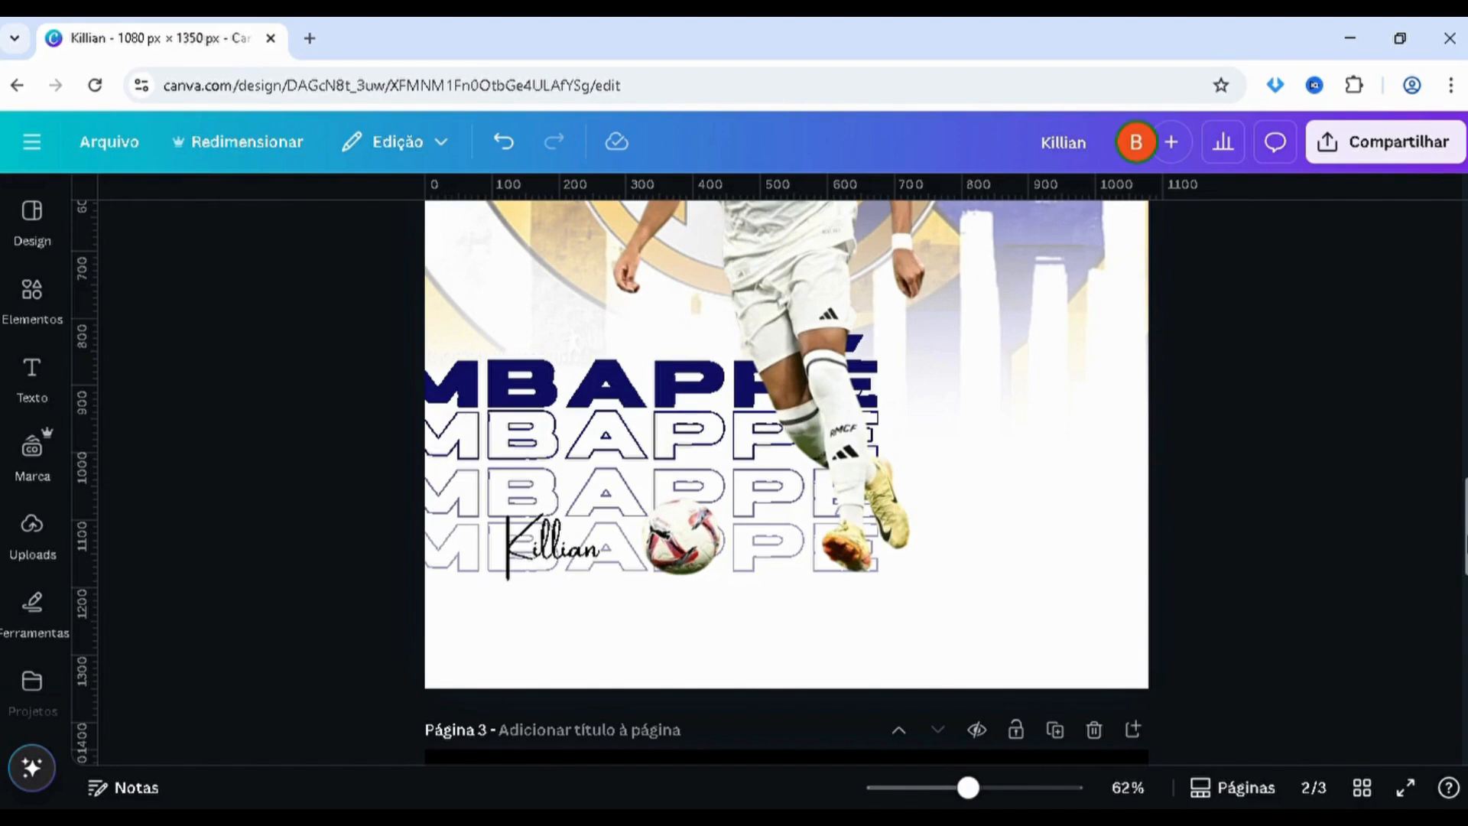
pyautogui.scroll(3, 786, 481)
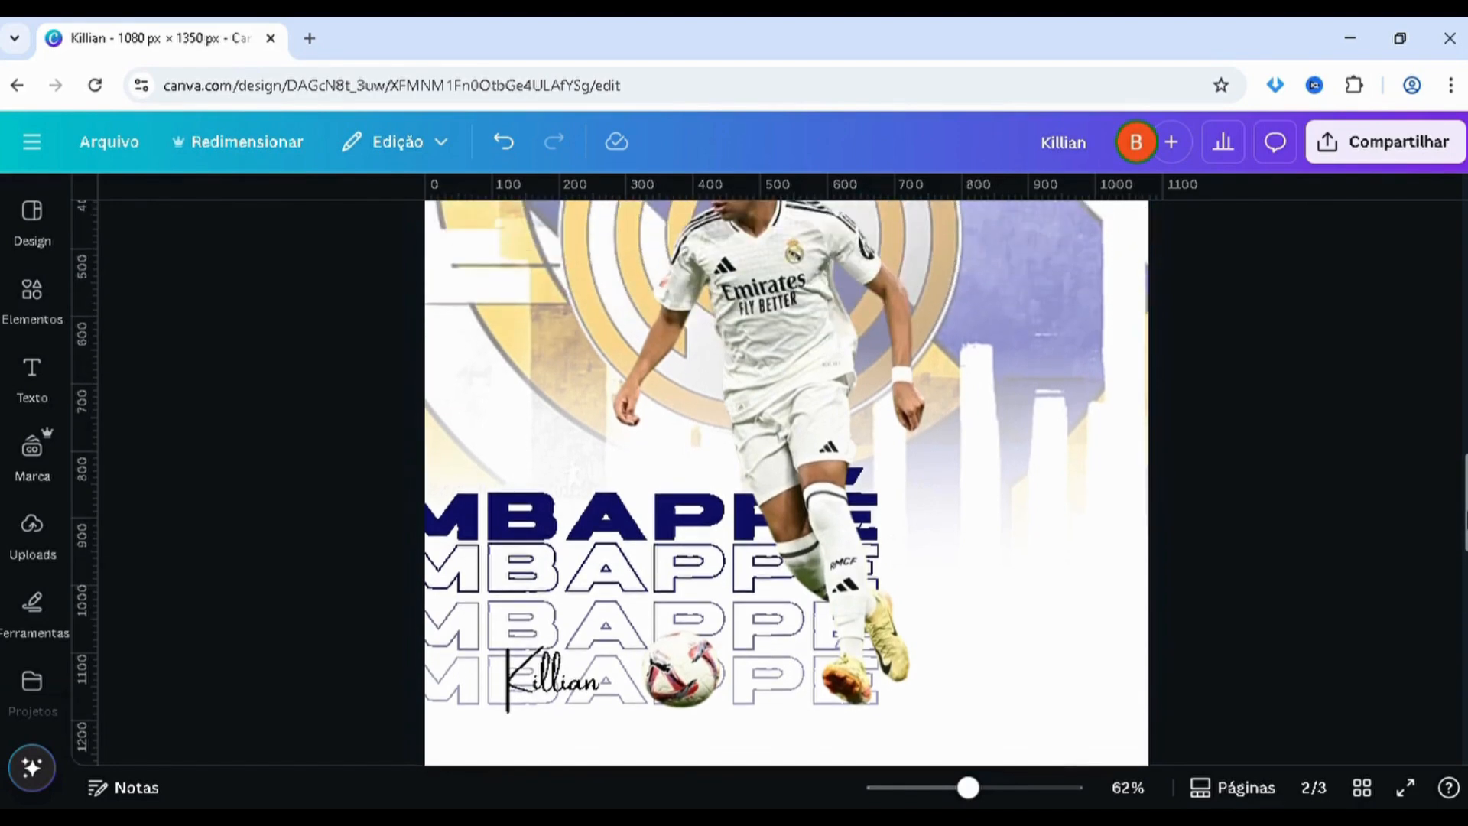
pyautogui.scroll(-3, 1039, 607)
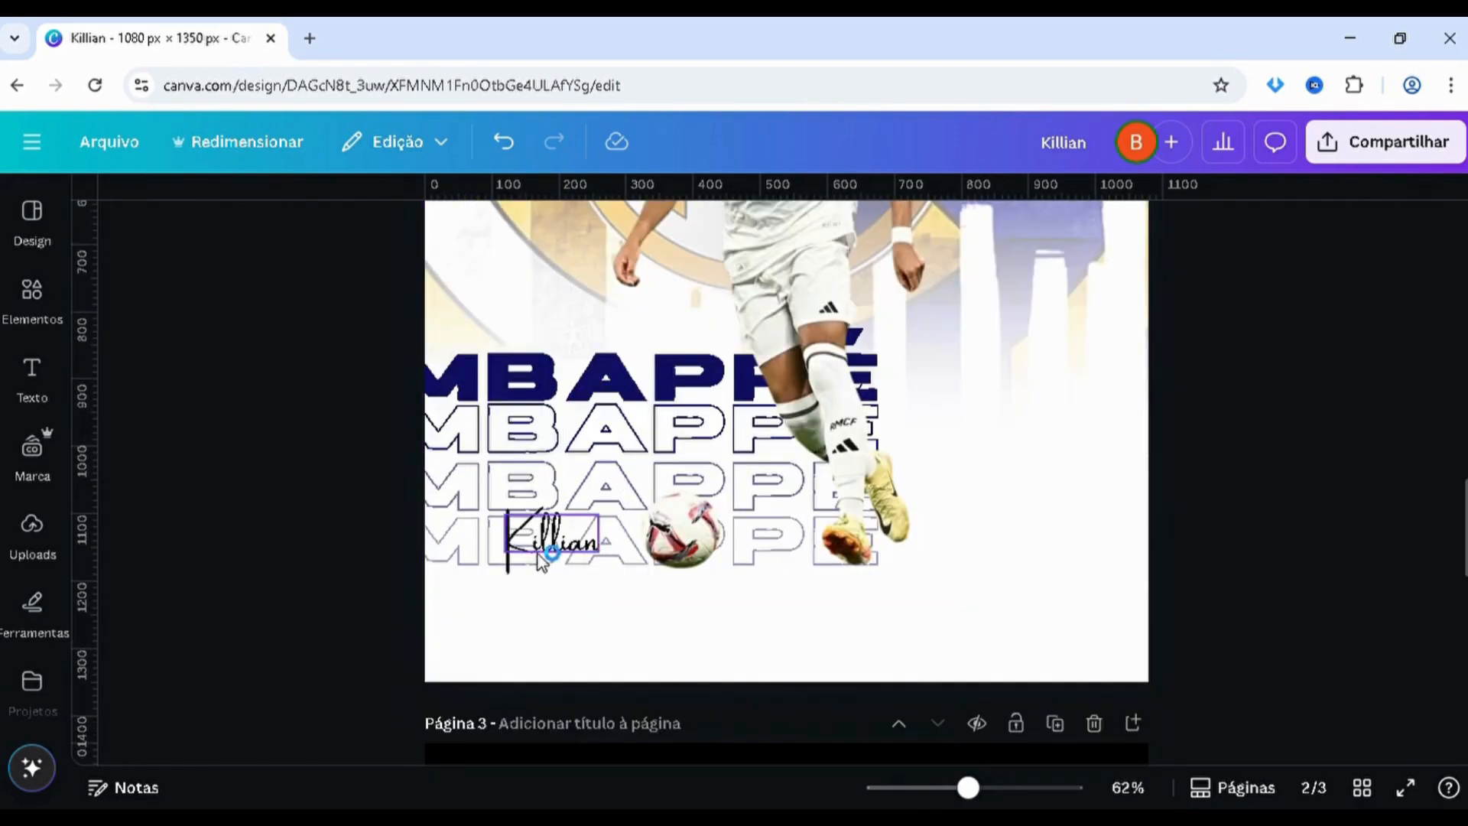
pyautogui.moveTo(540, 562); pyautogui.dragTo(549, 552)
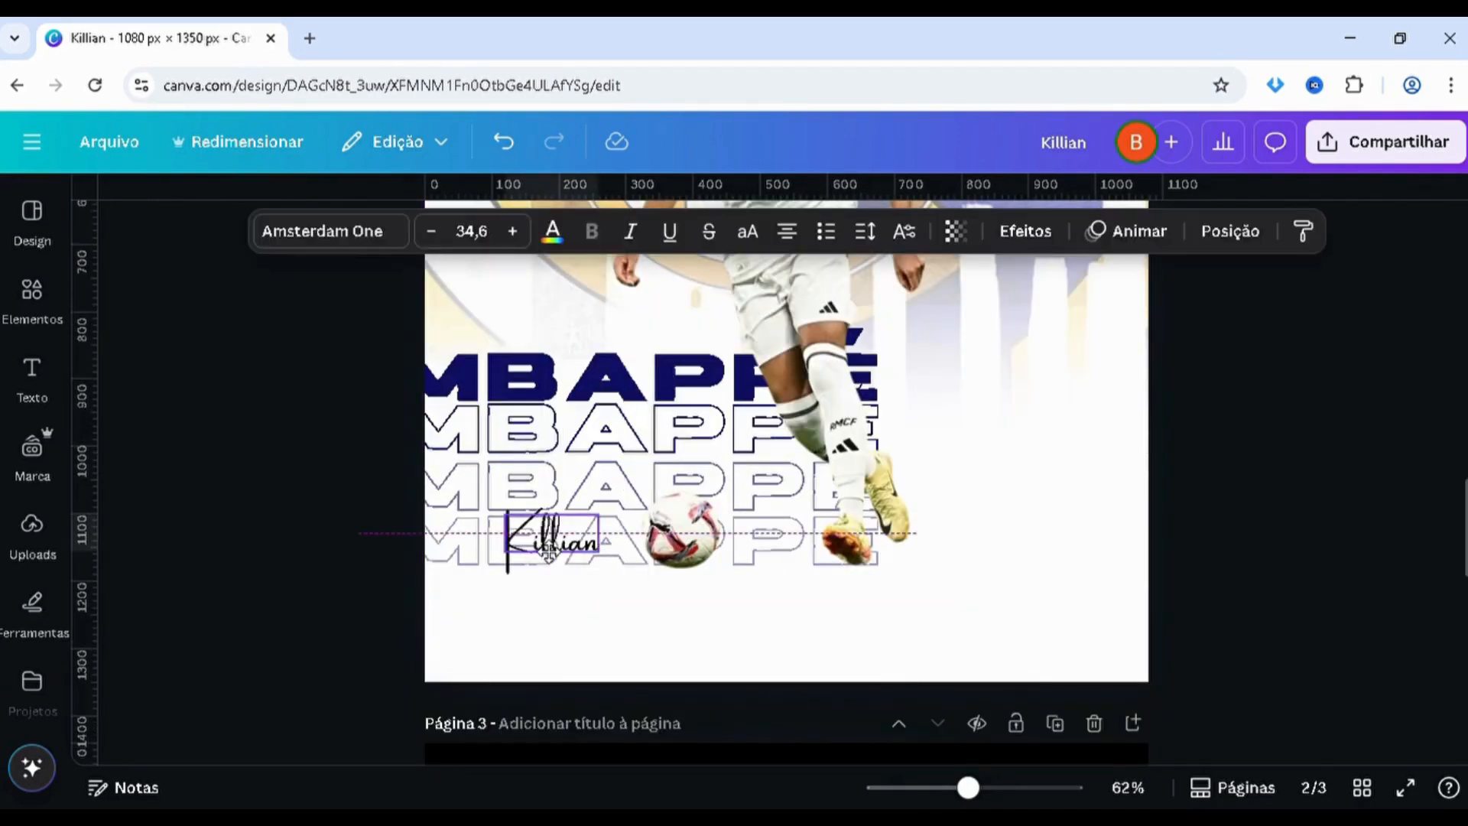
pyautogui.click(321, 517)
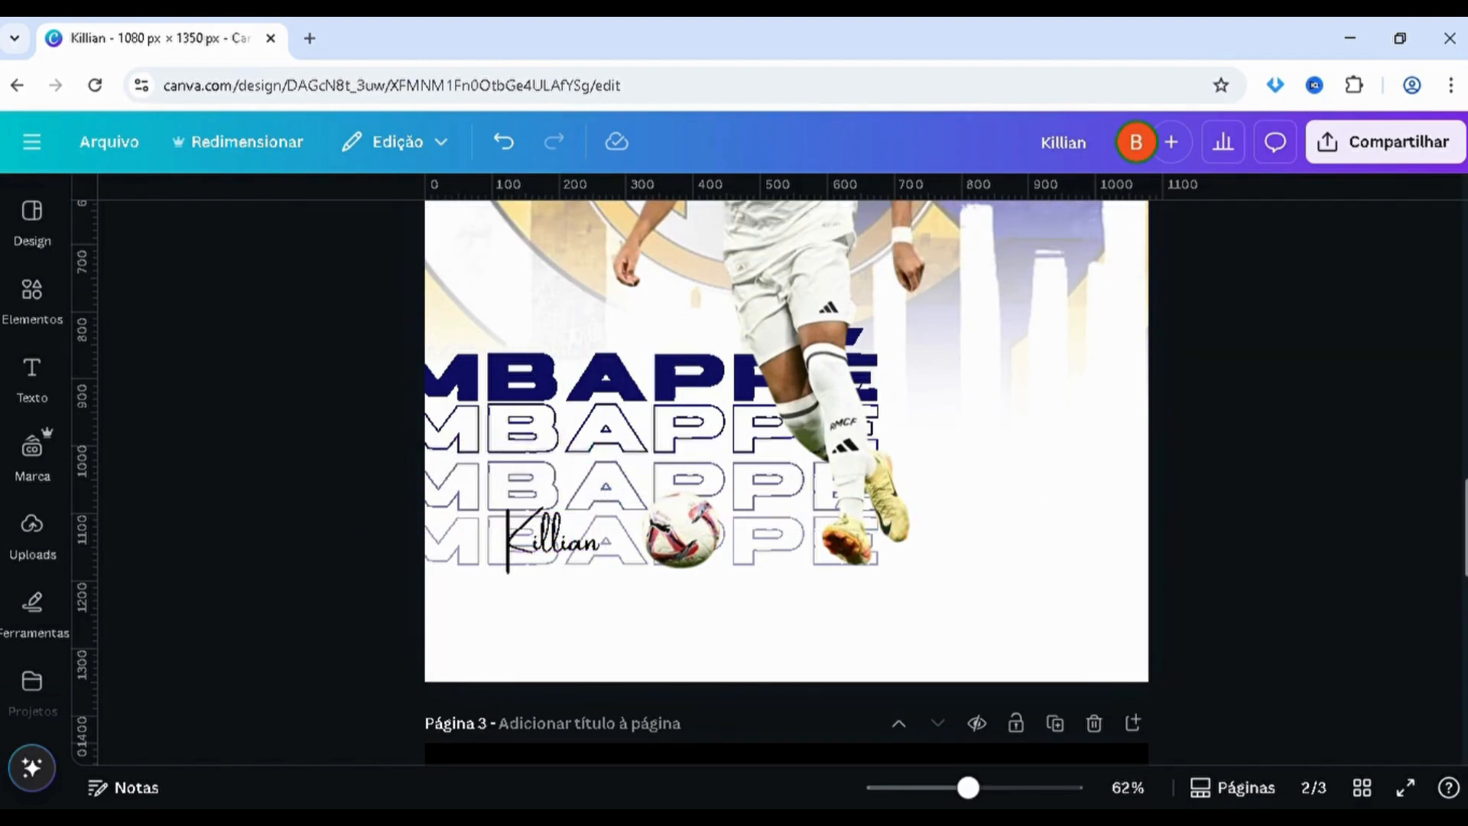
# Look up the information of the striped bar on page 1 and copy its name, White Dynamic Element
pyautogui.click(1465, 323)
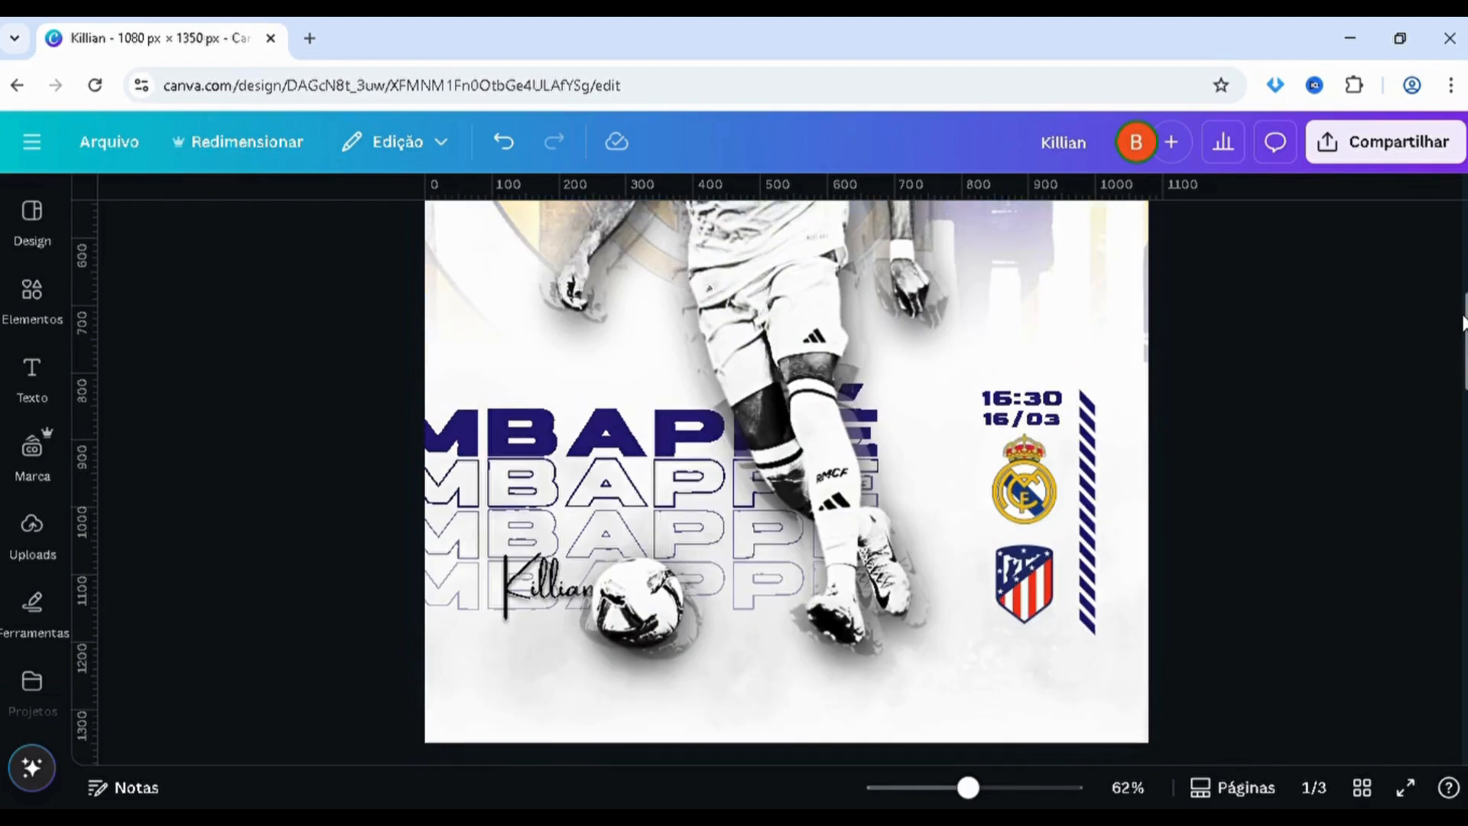
pyautogui.click(1089, 501)
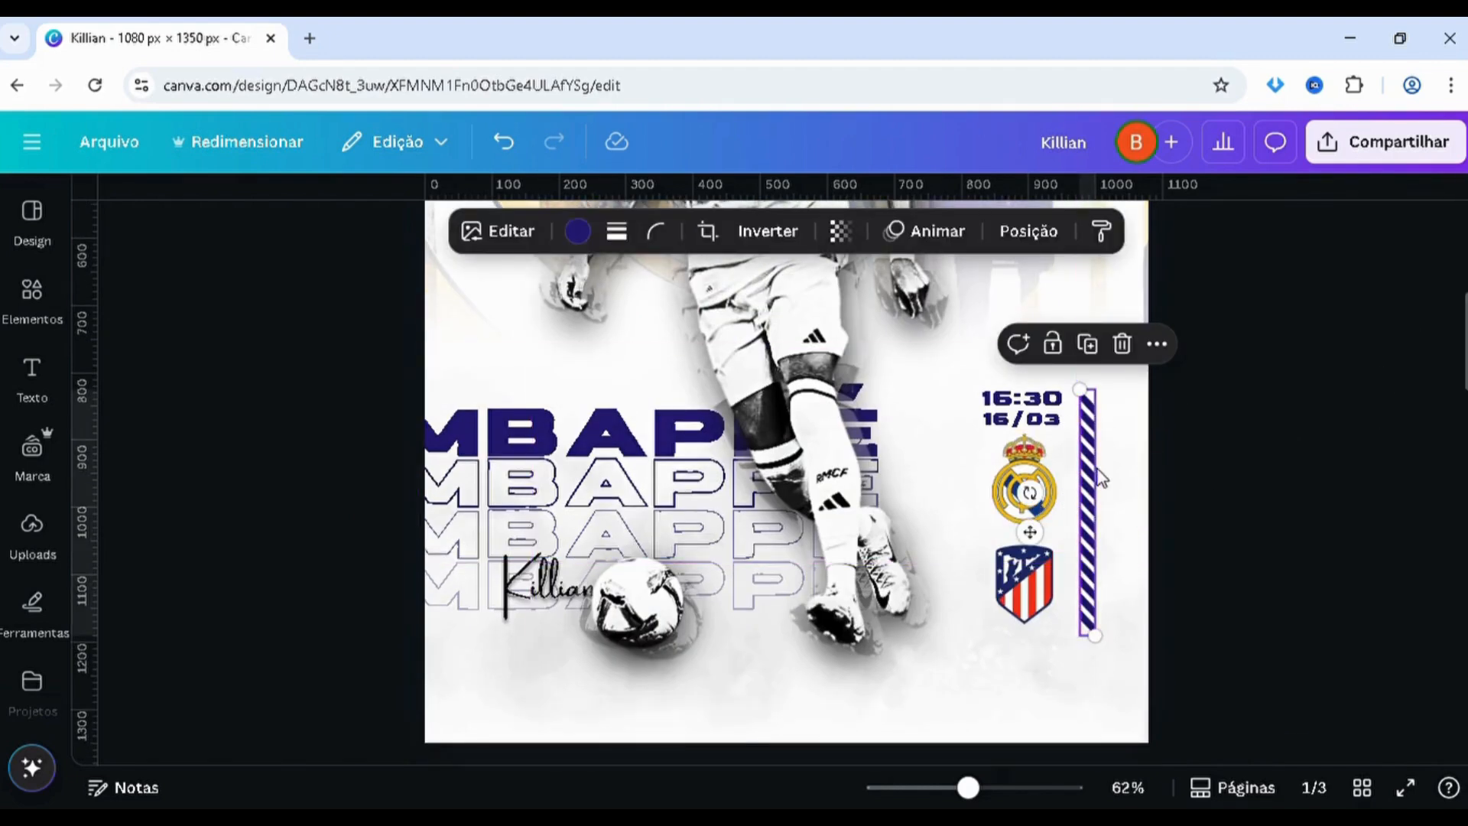
pyautogui.rightClick(1091, 522)
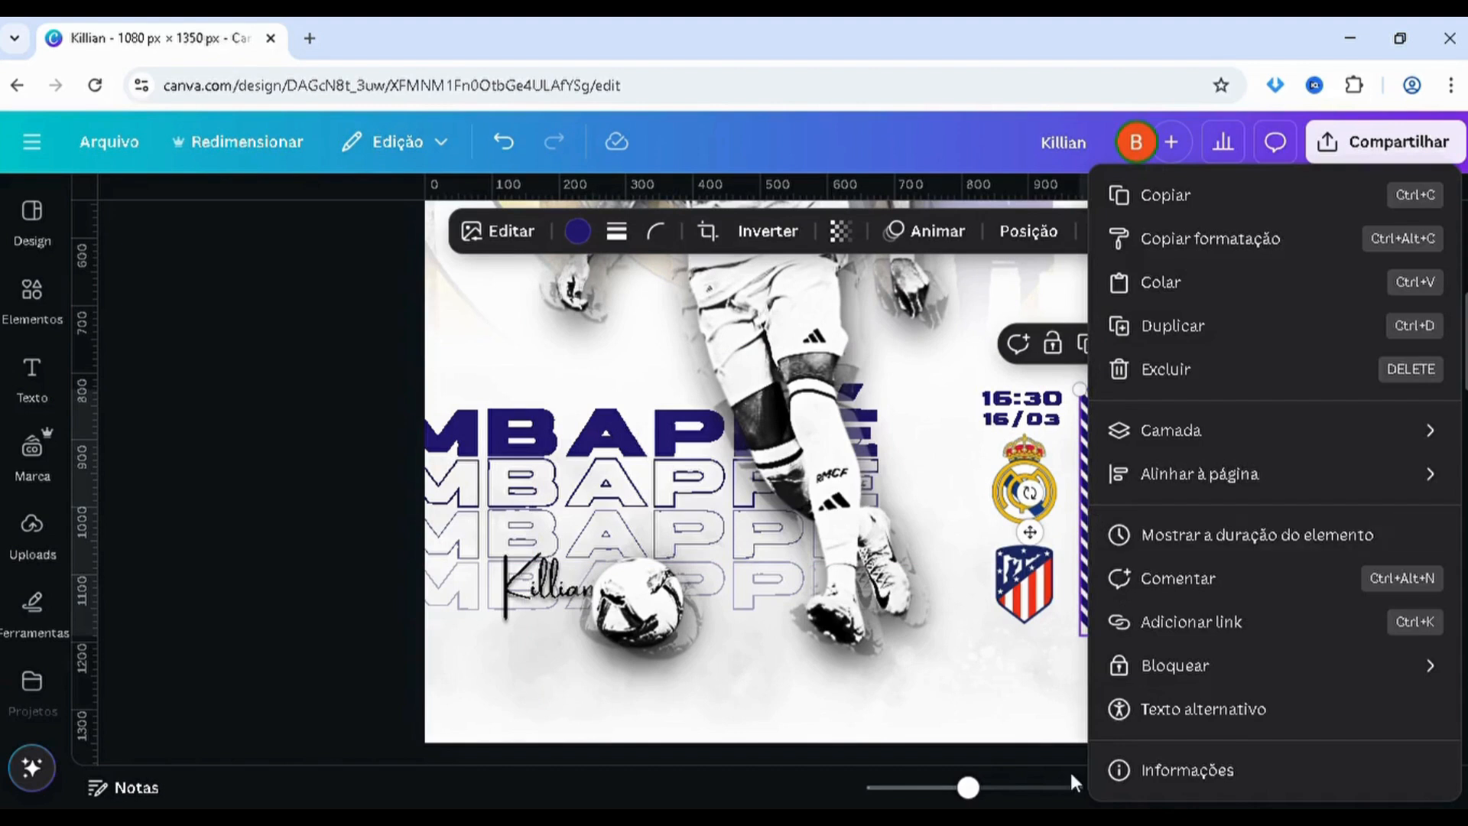
pyautogui.click(1173, 788)
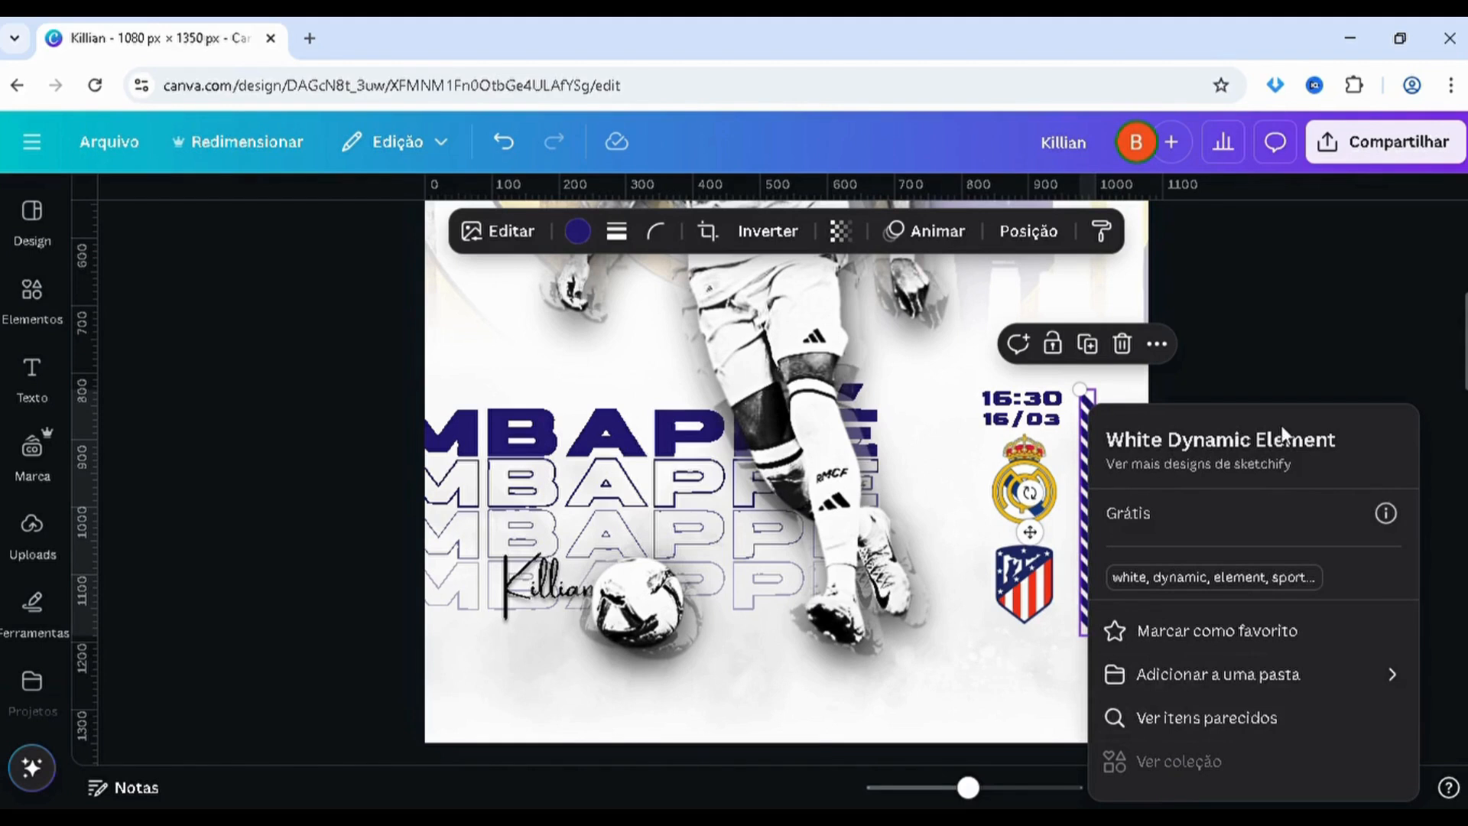
pyautogui.tripleClick(1315, 457)
pyautogui.hotkey('ctrl', 'c')
pyautogui.click(1344, 312)
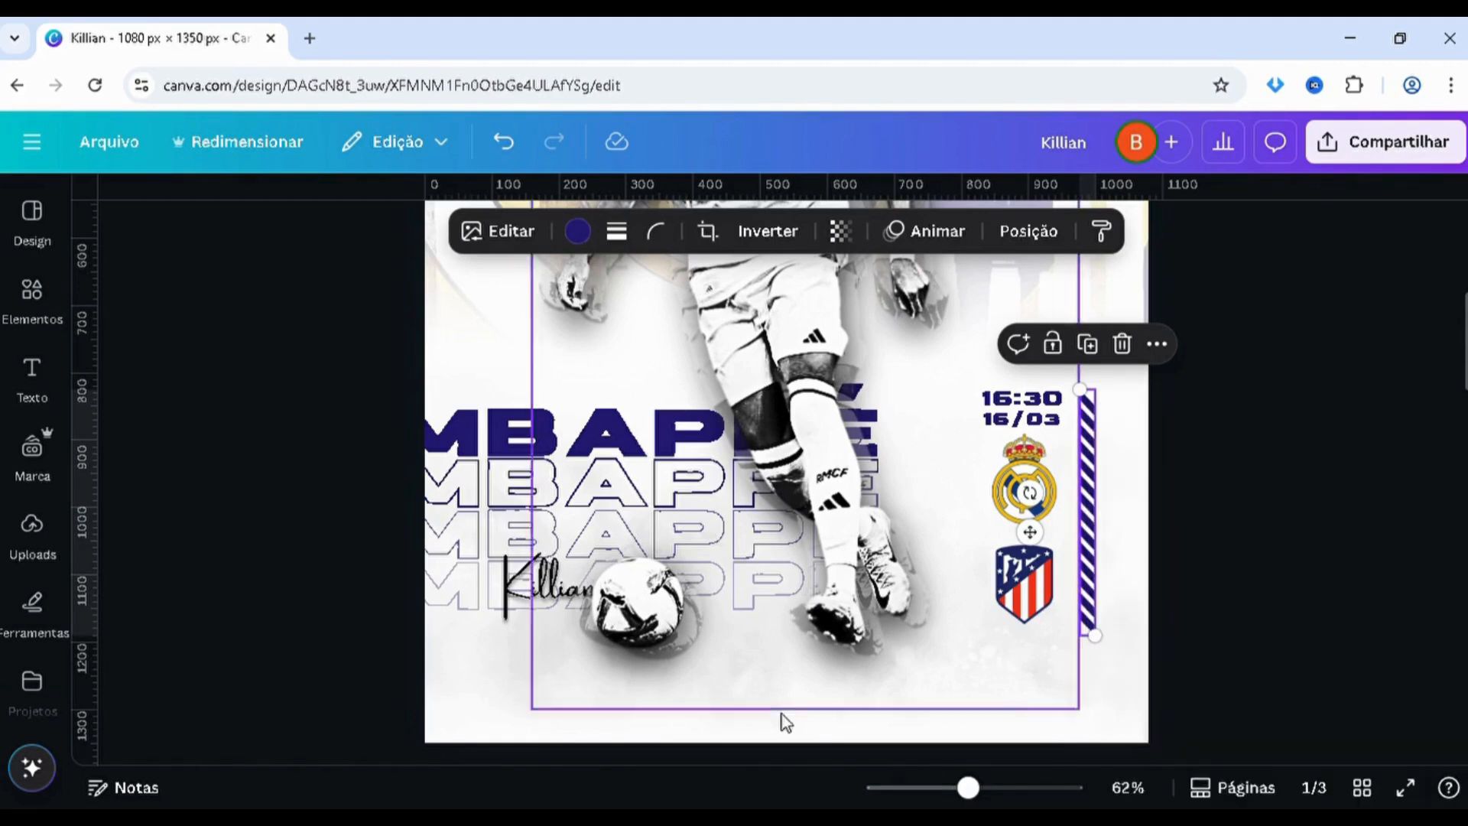
# Return to page 2 and enter the copied name White Dynamic Element in the elements search
pyautogui.scroll(-4, 97, 370)
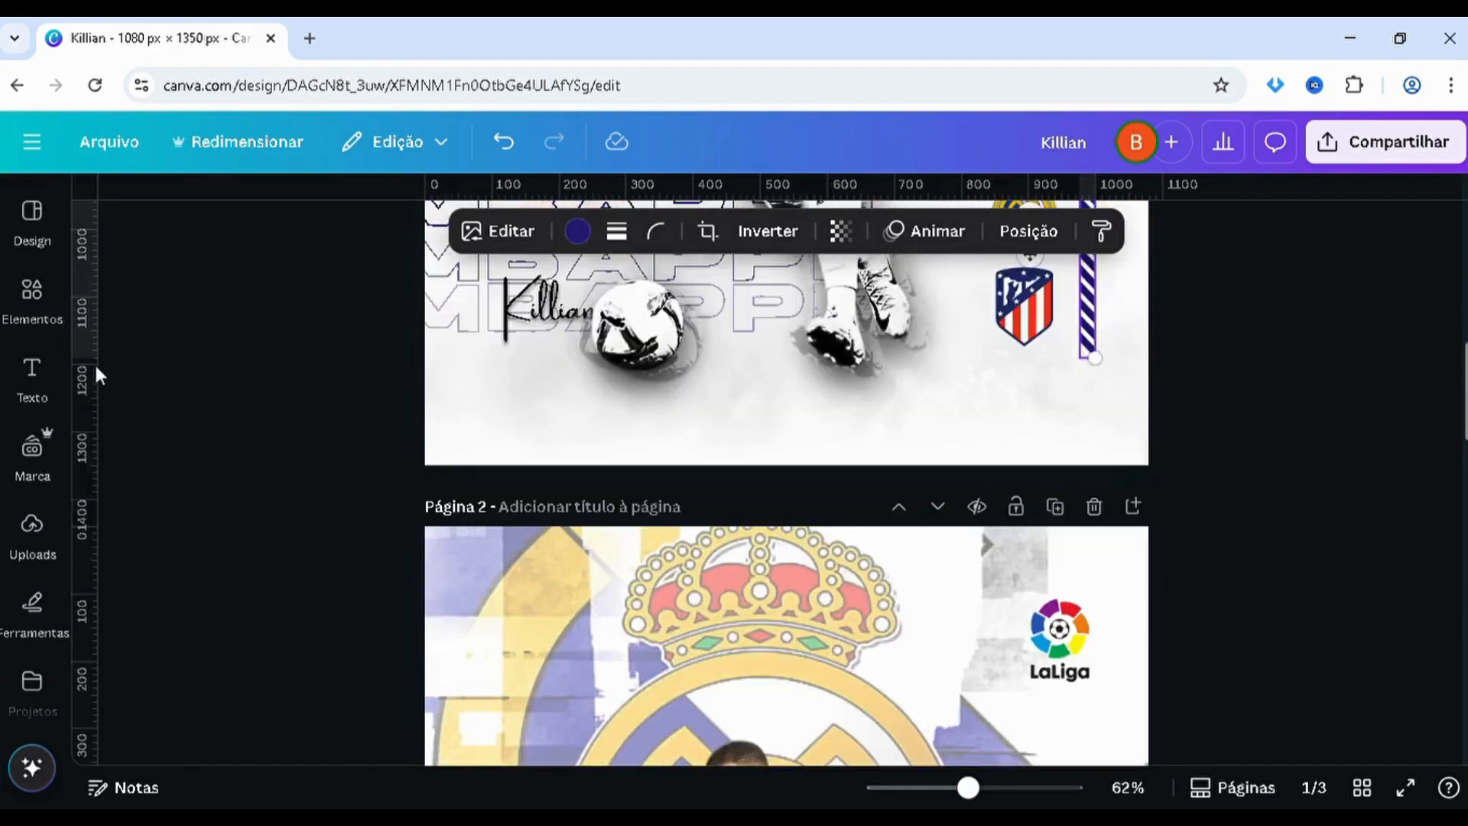
pyautogui.scroll(-10, 96, 375)
pyautogui.click(31, 289)
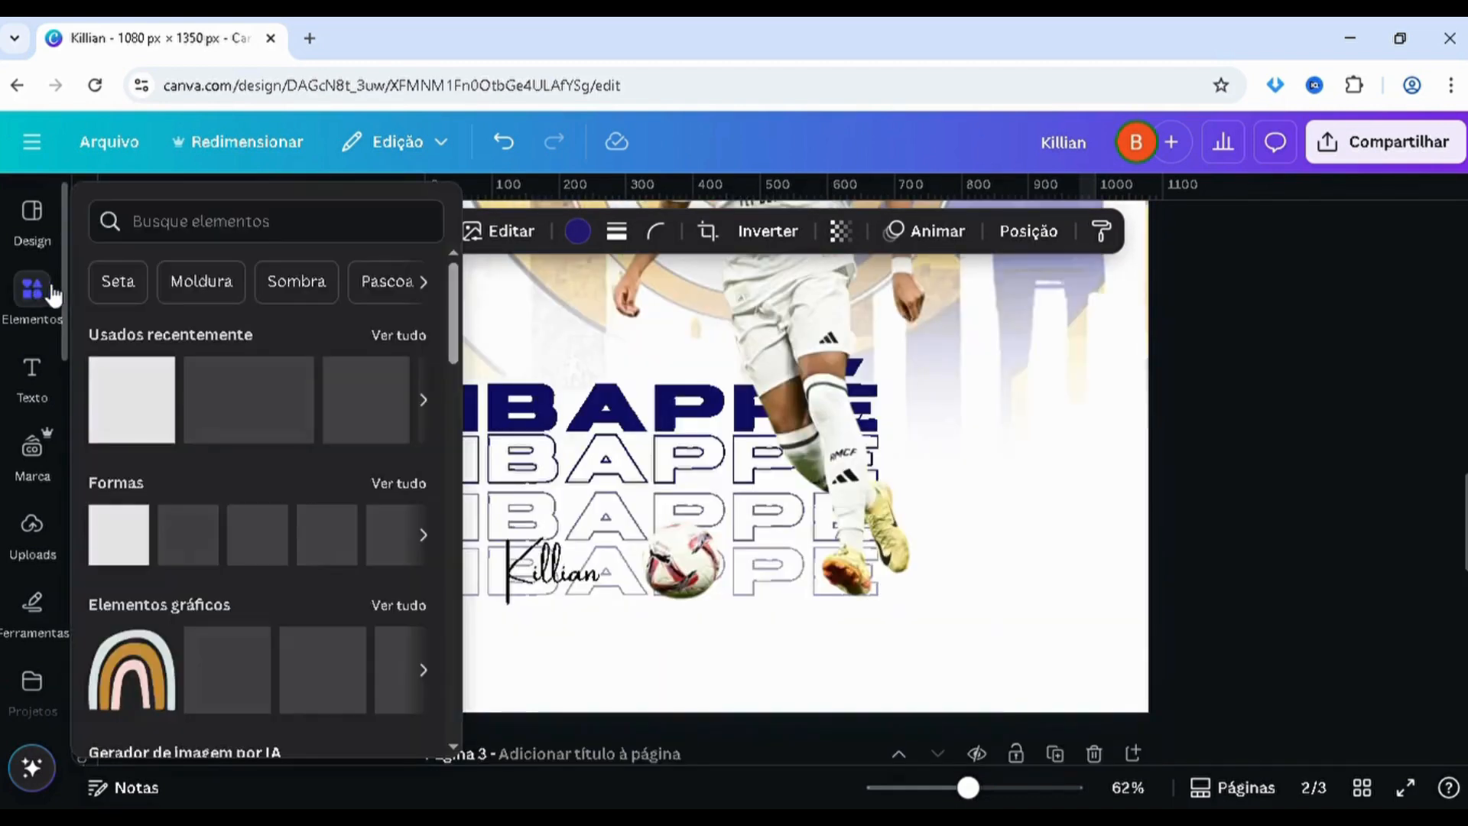
pyautogui.click(191, 212)
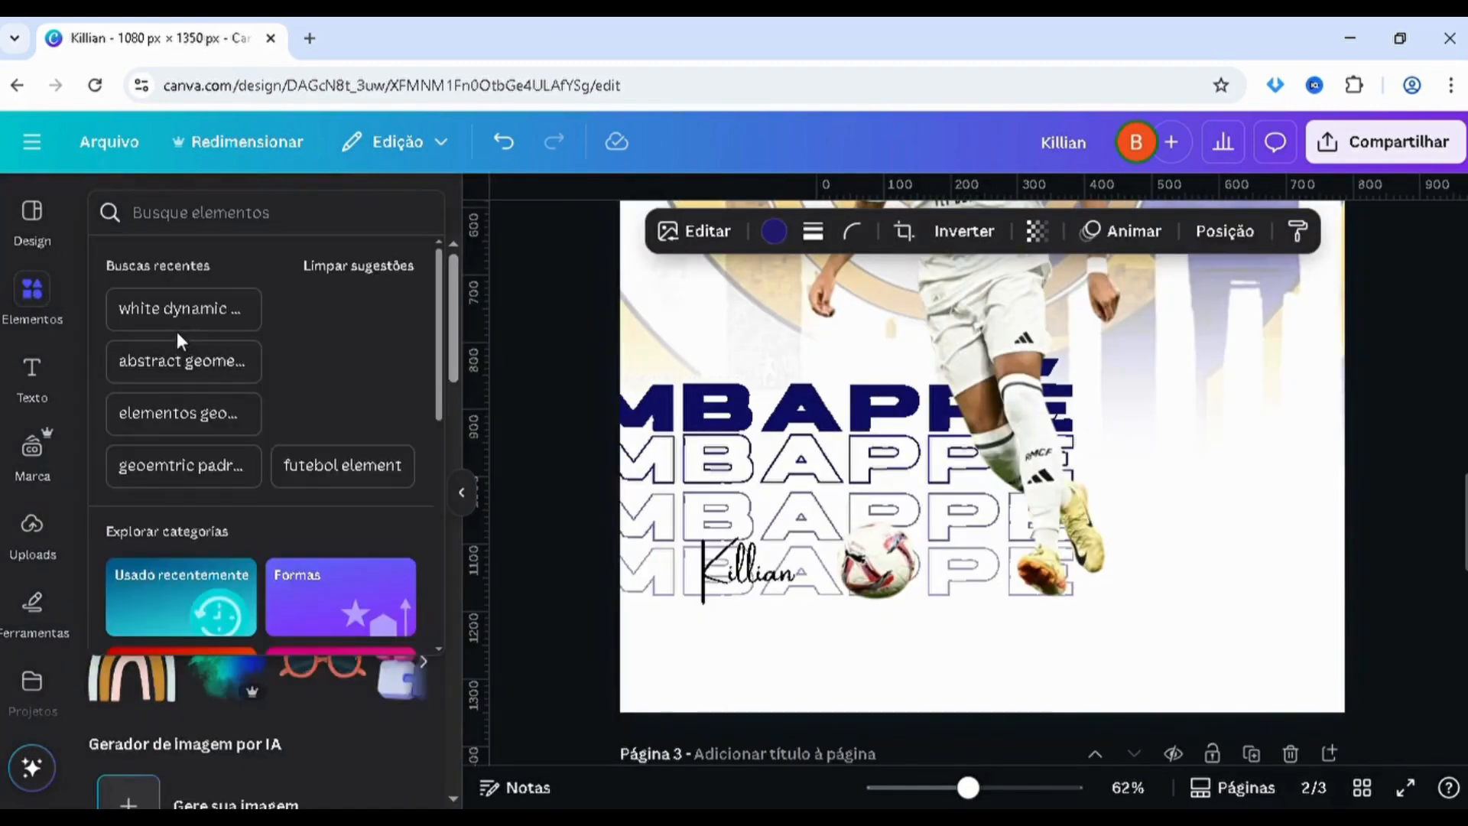
pyautogui.hotkey('ctrl', 'v')
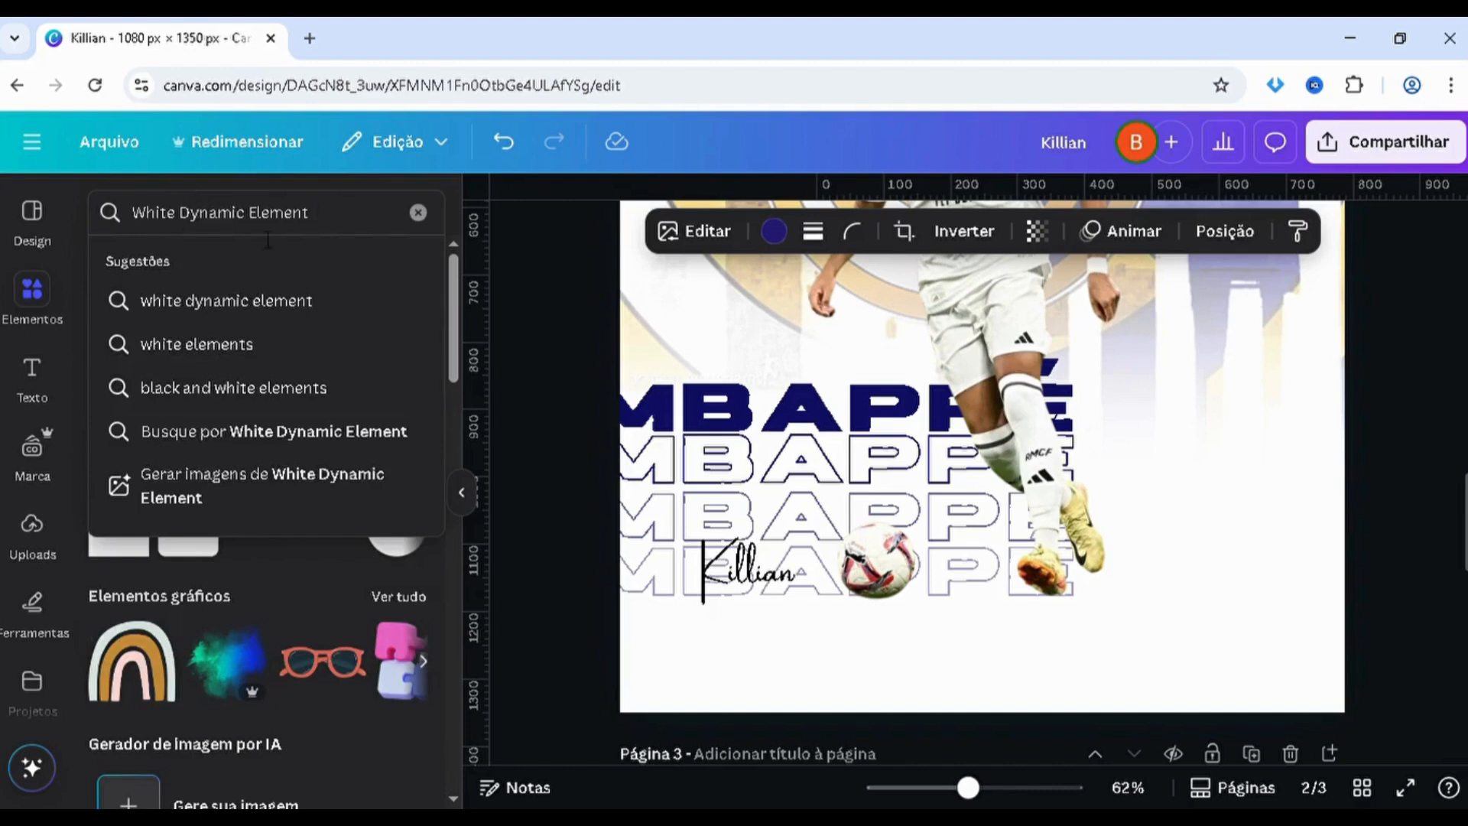
pyautogui.click(418, 212)
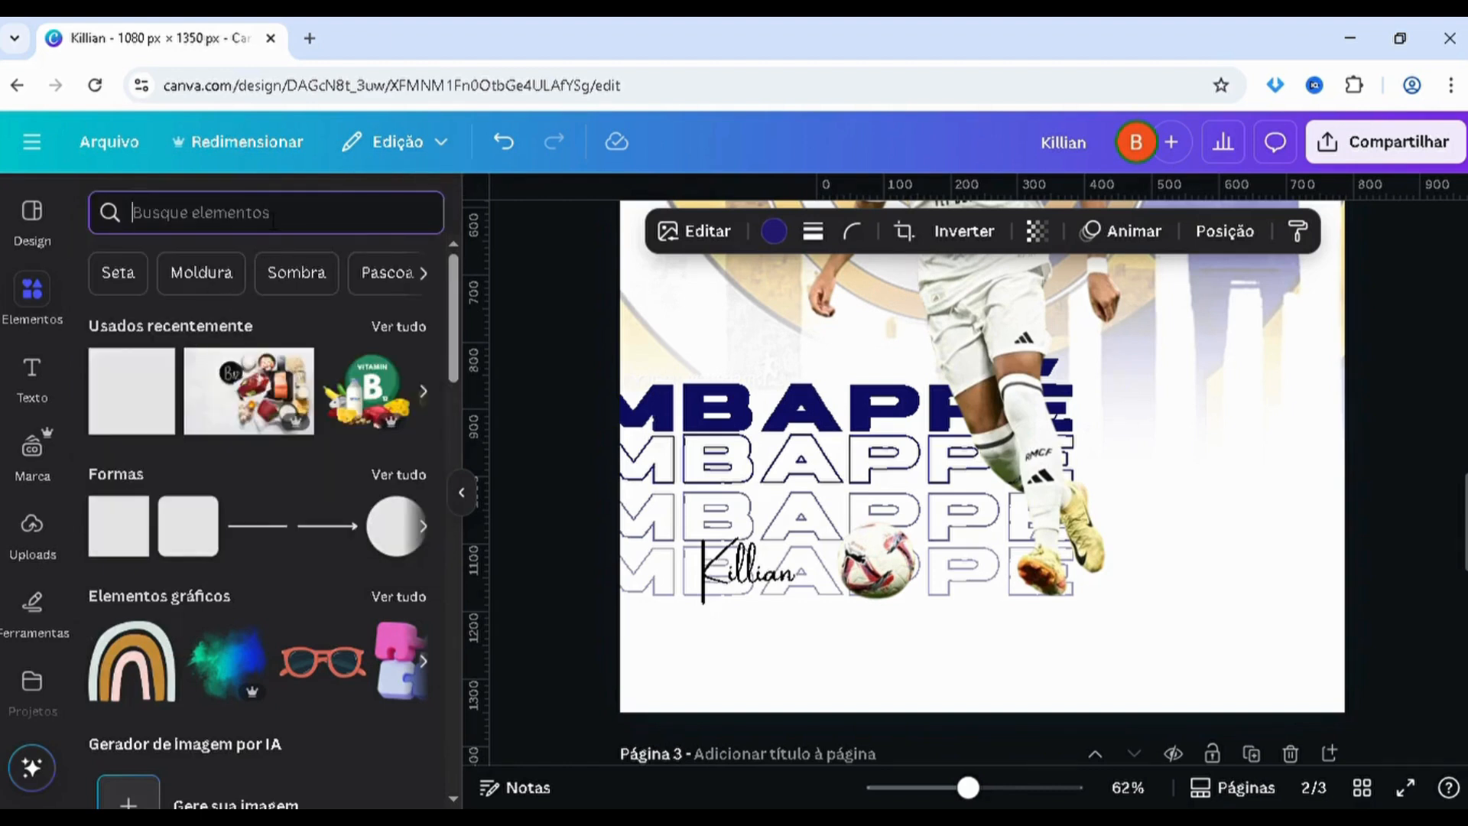
pyautogui.write('x')
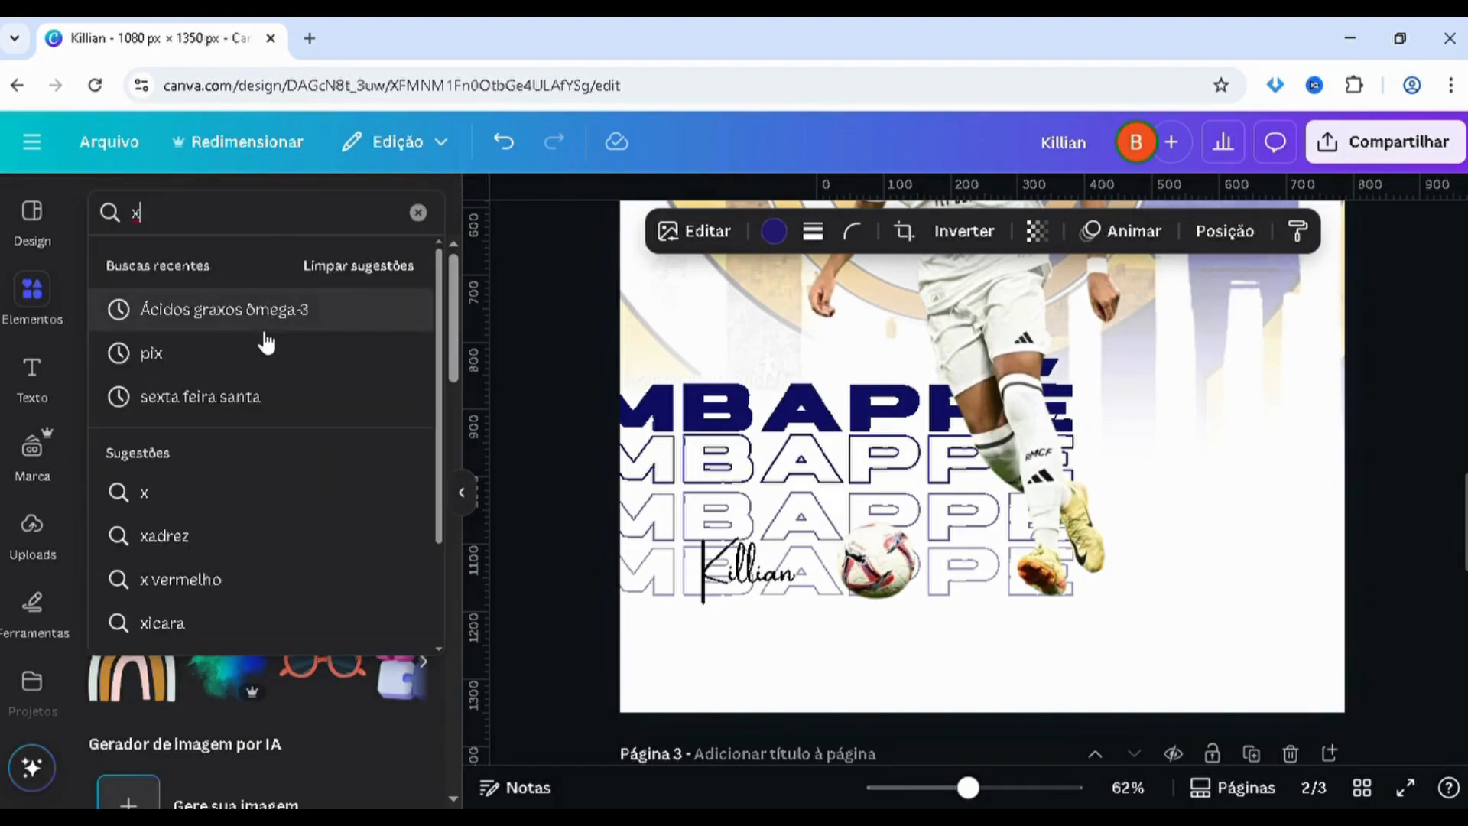
pyautogui.press('BackSpace')
pyautogui.hotkey('ctrl', 'v')
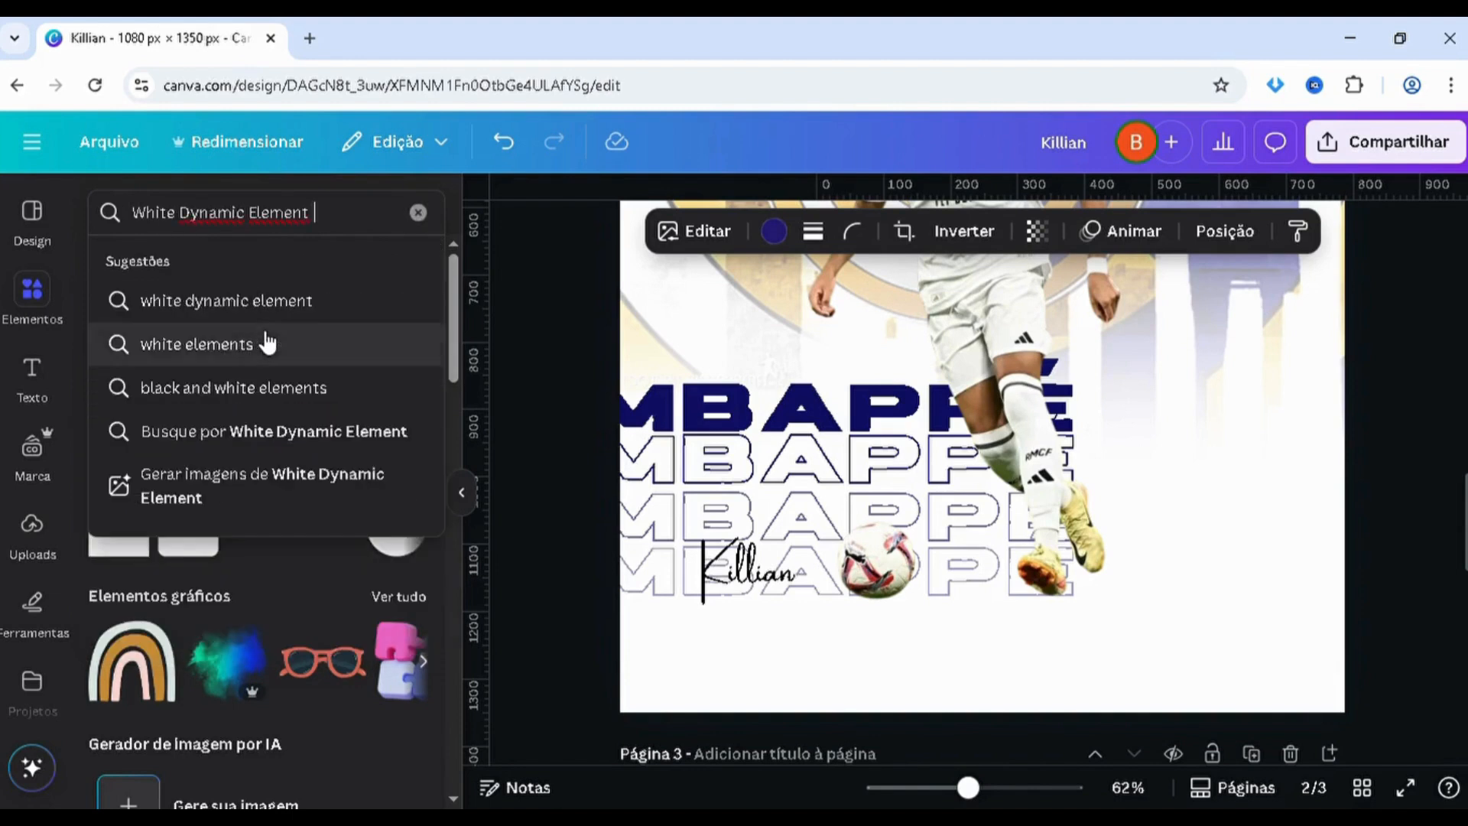
pyautogui.moveTo(312, 214); pyautogui.dragTo(169, 221)
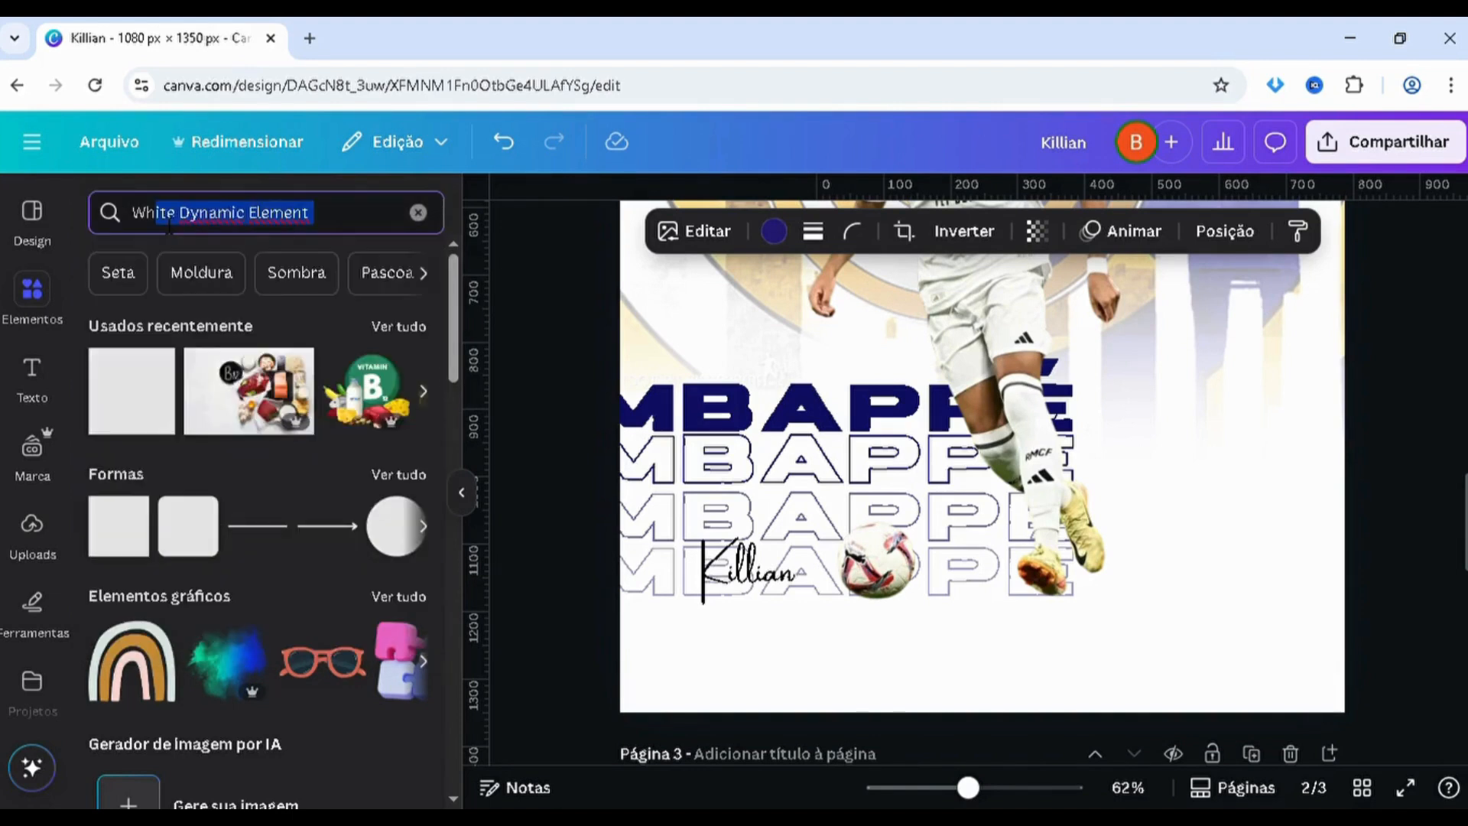
pyautogui.press('BackSpace')
pyautogui.press('BackSpace')
pyautogui.press('BackSpace')
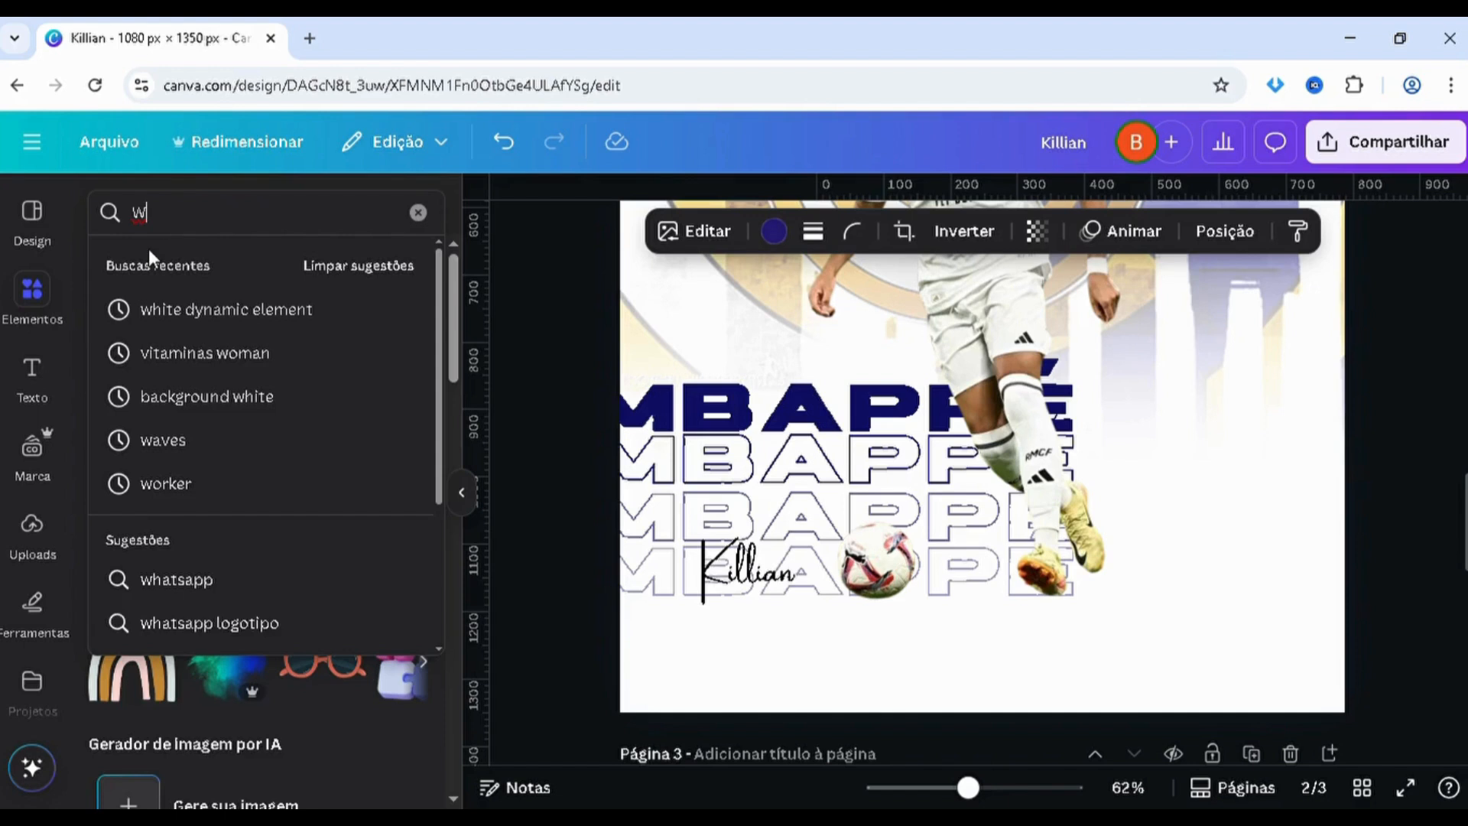
pyautogui.press('BackSpace')
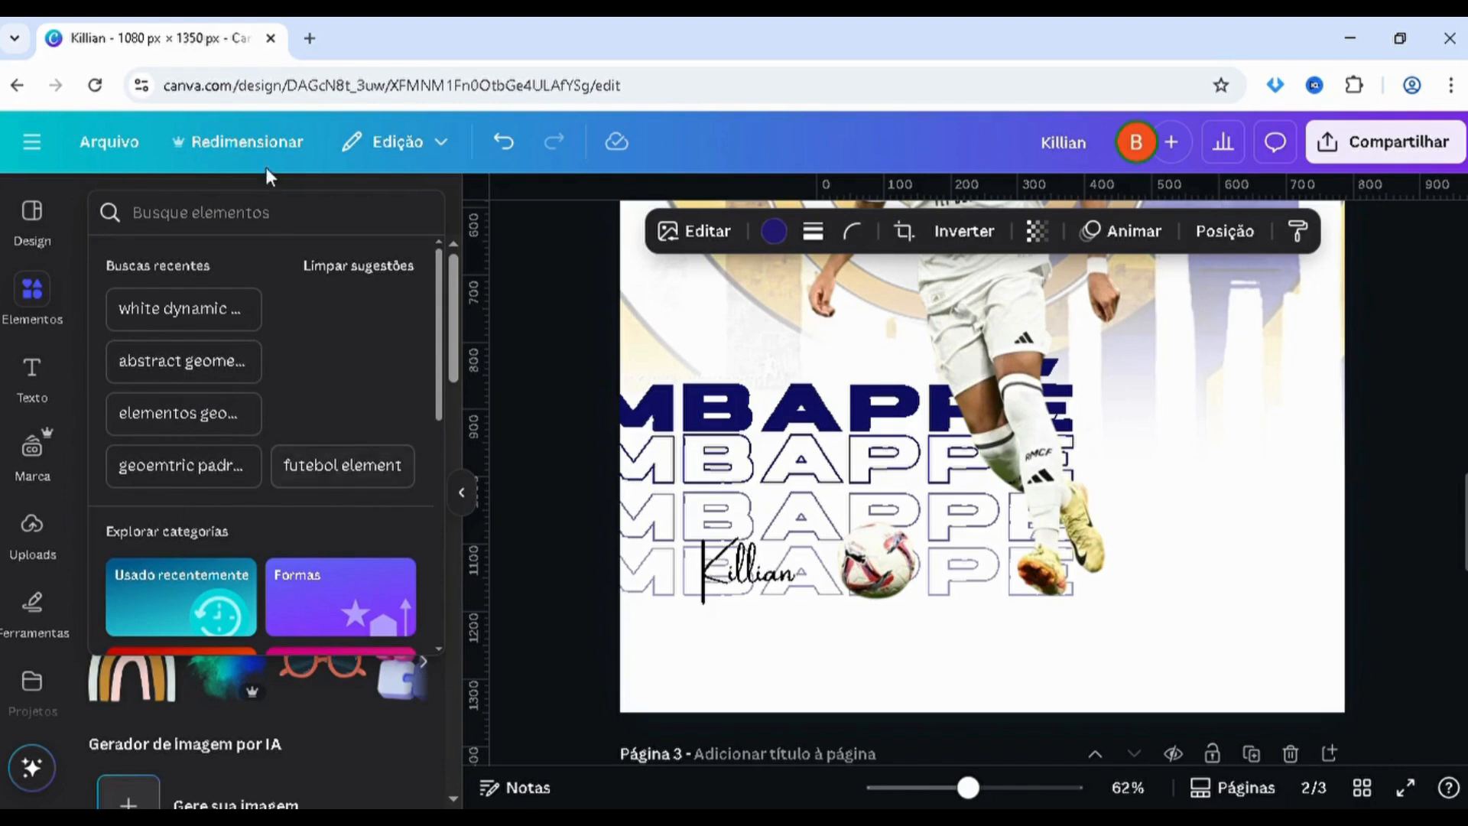
pyautogui.hotkey('ctrl', 'v')
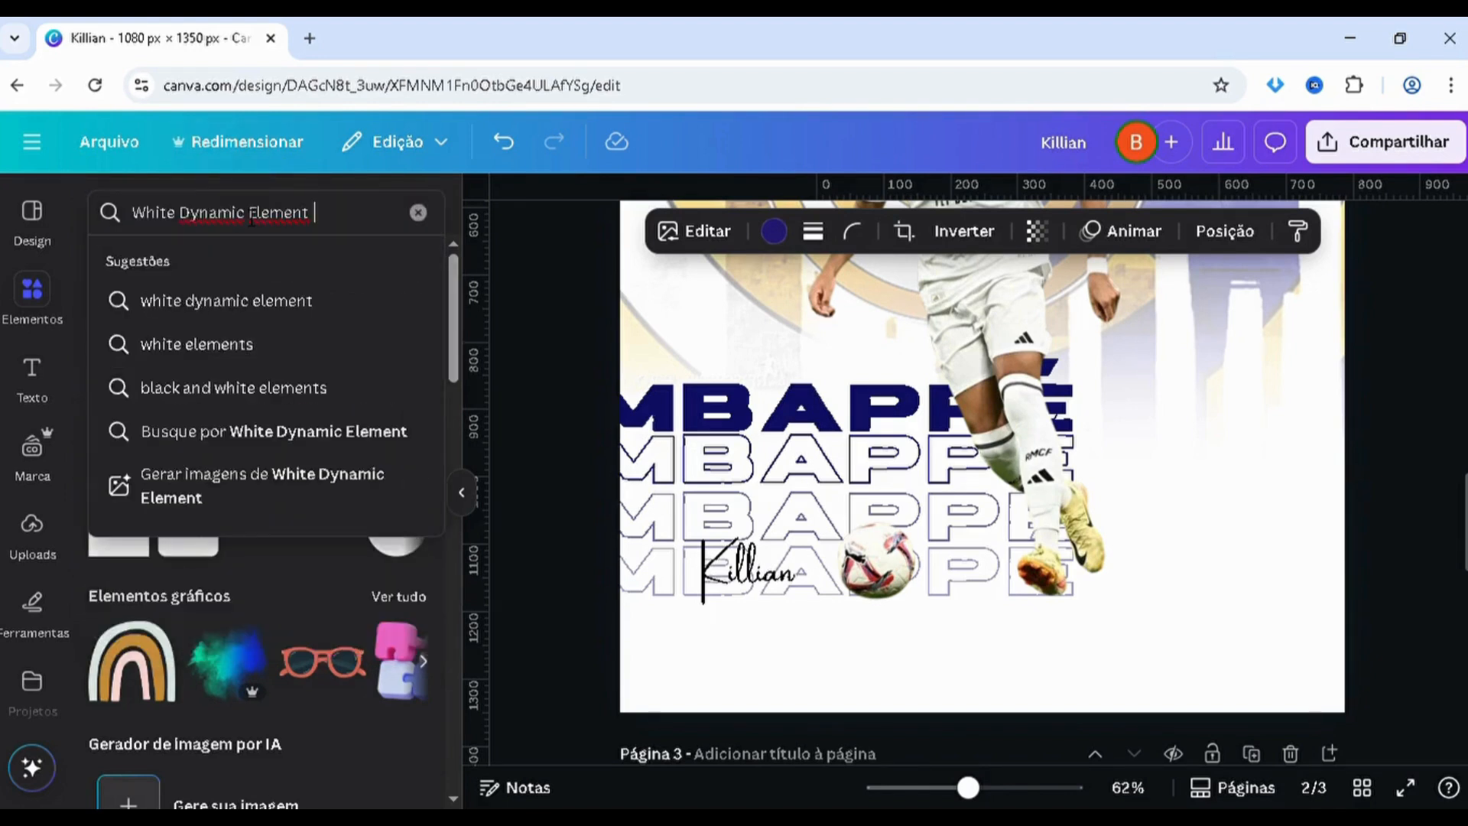
# Find the diagonal striped bar among the White Dynamic Element graphics and place it roughly upright beside the player on page 2
pyautogui.press('Return')
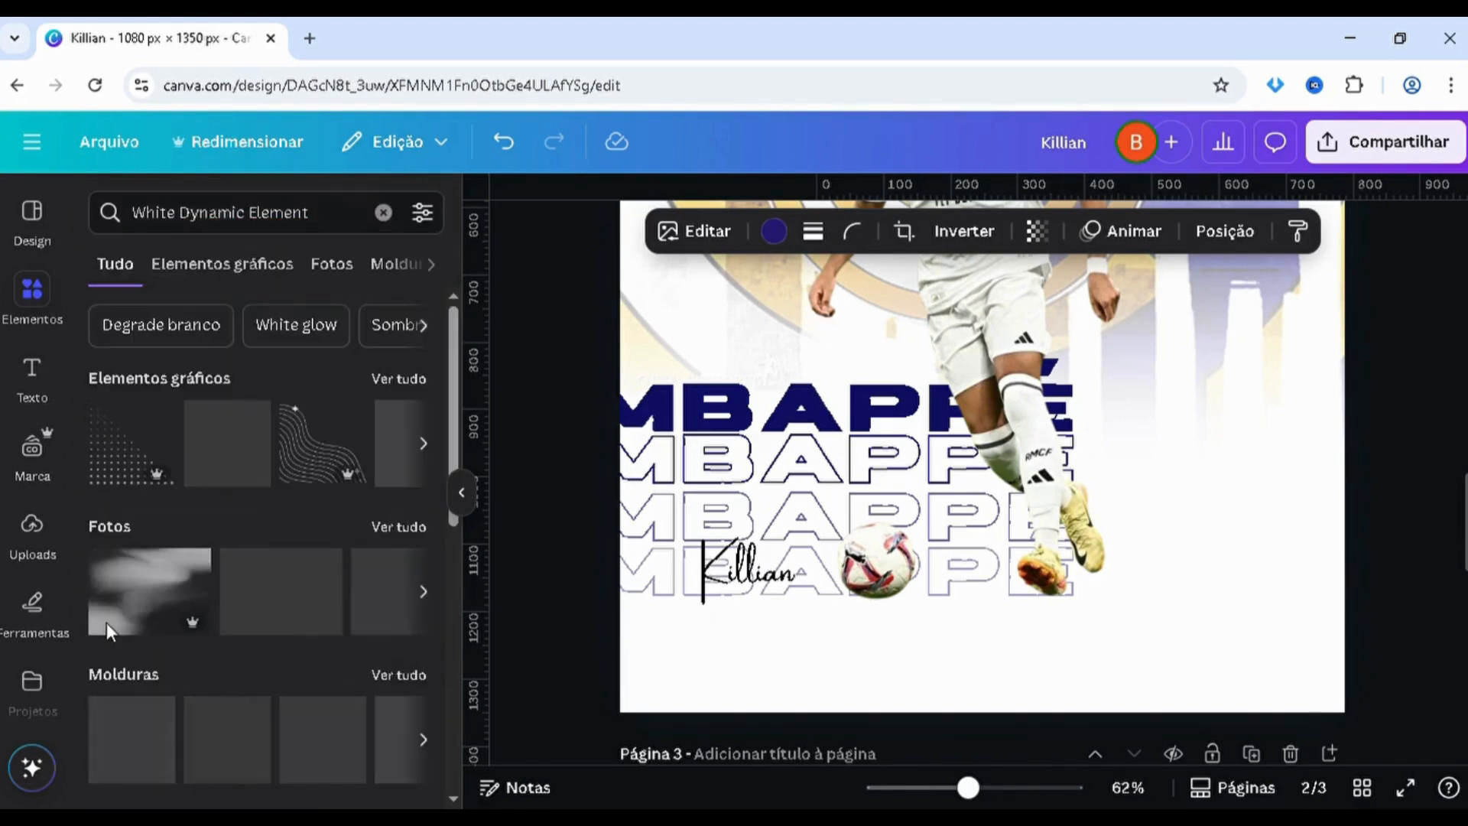
pyautogui.click(185, 277)
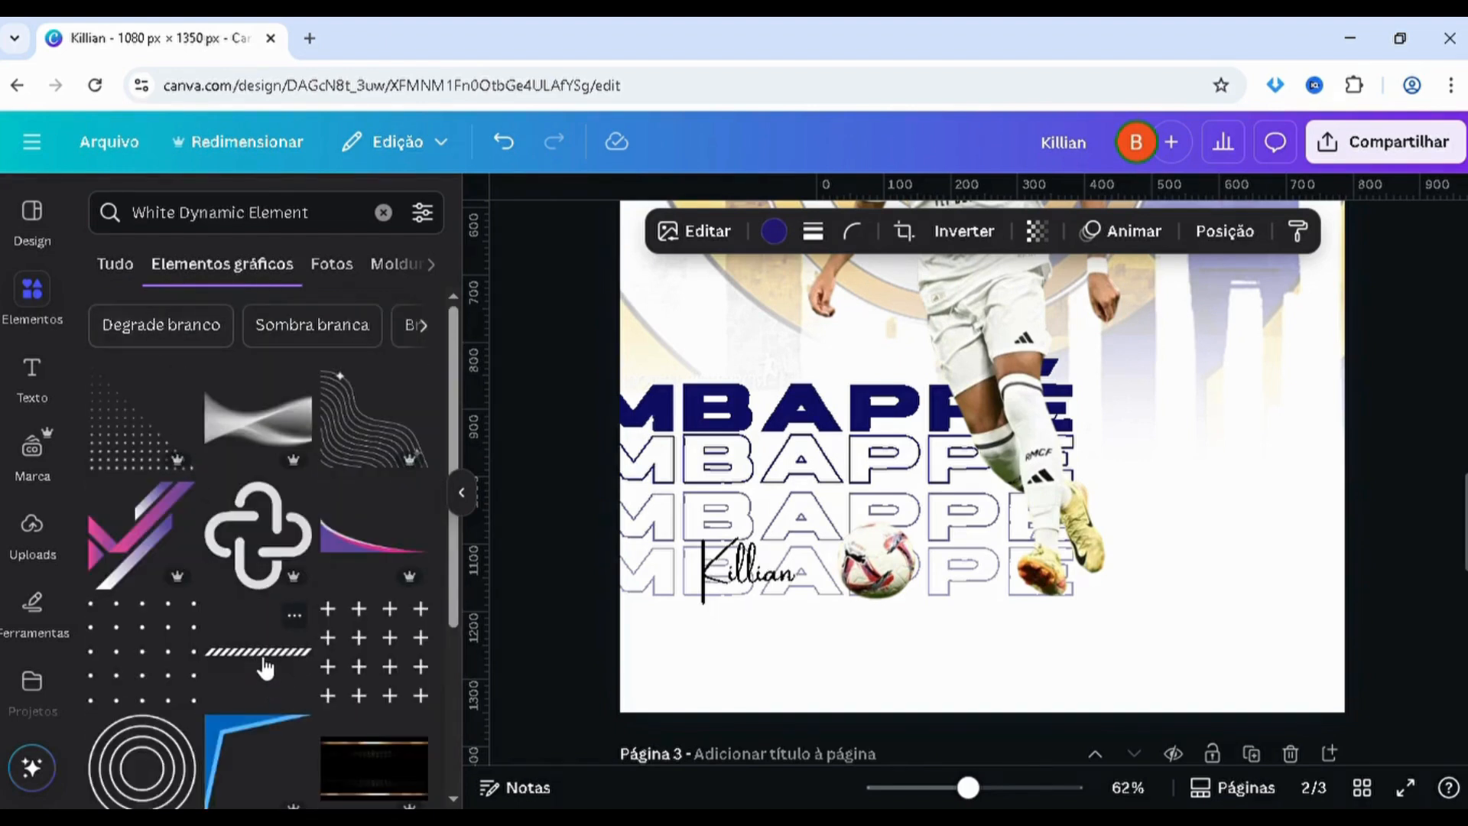
pyautogui.click(258, 651)
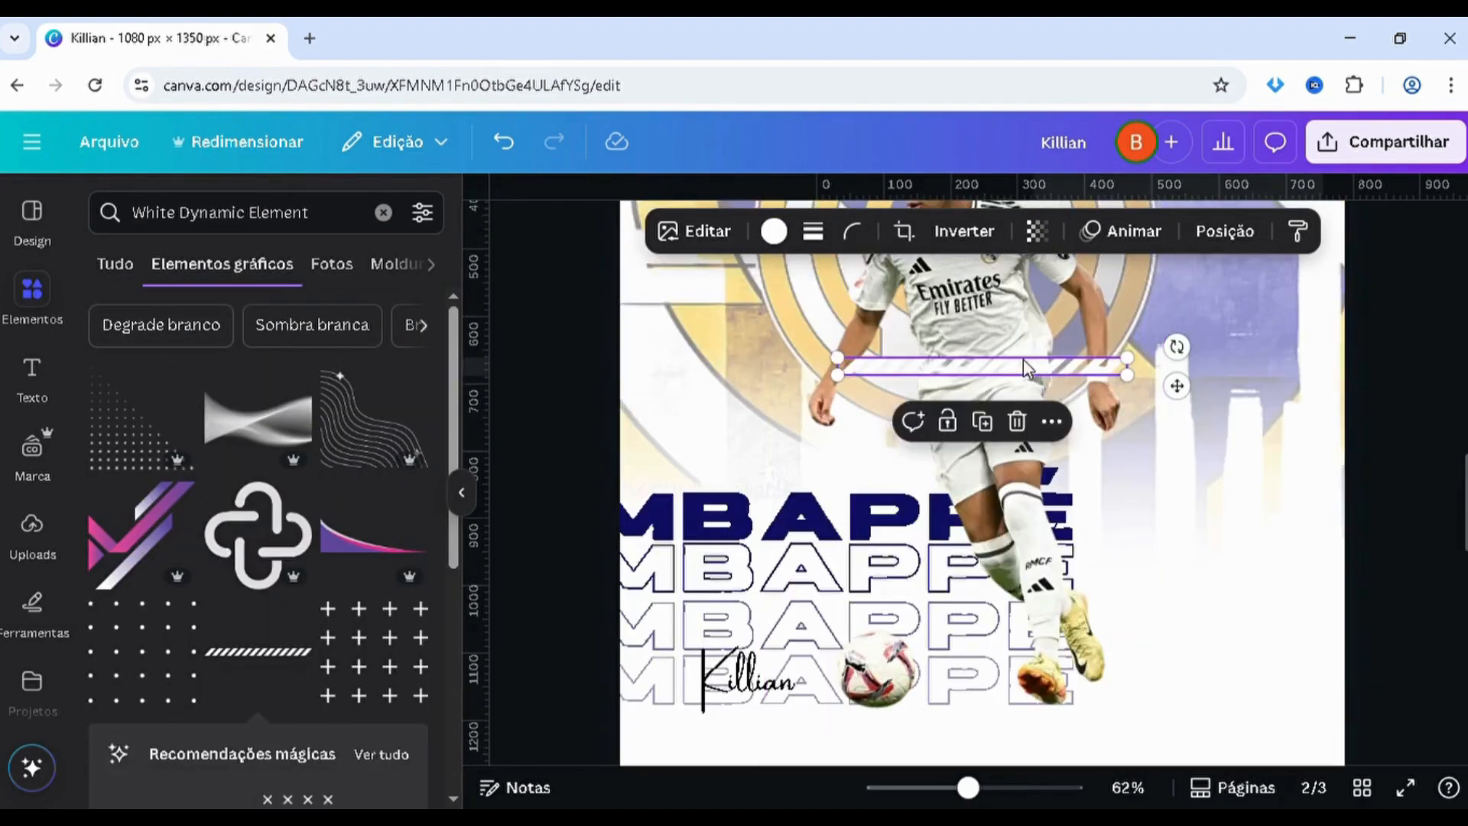
pyautogui.moveTo(1011, 368); pyautogui.dragTo(1140, 616)
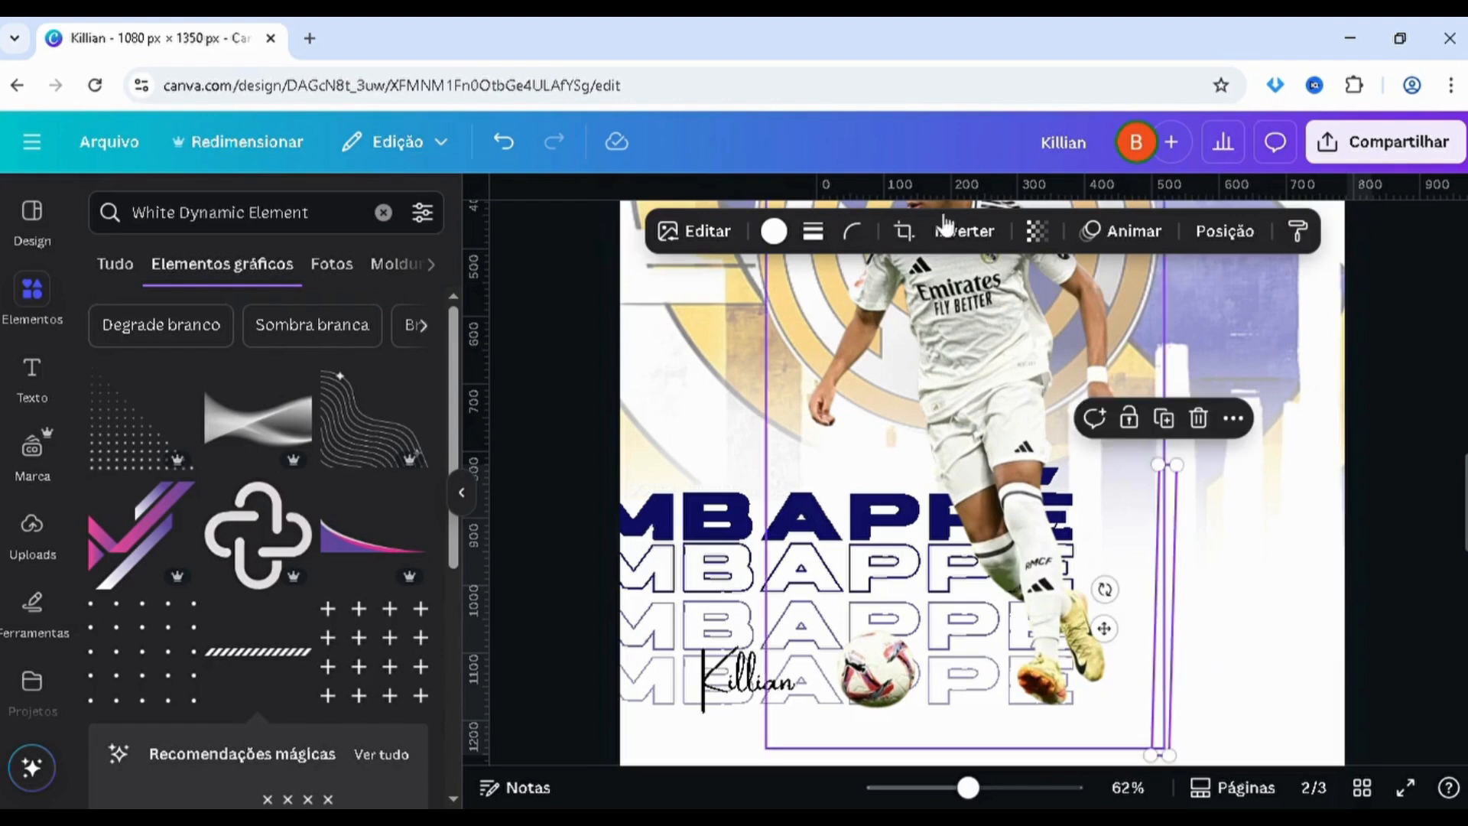
# Recolour the striped bar with the document's dark navy and straighten it to exactly vertical
pyautogui.click(773, 231)
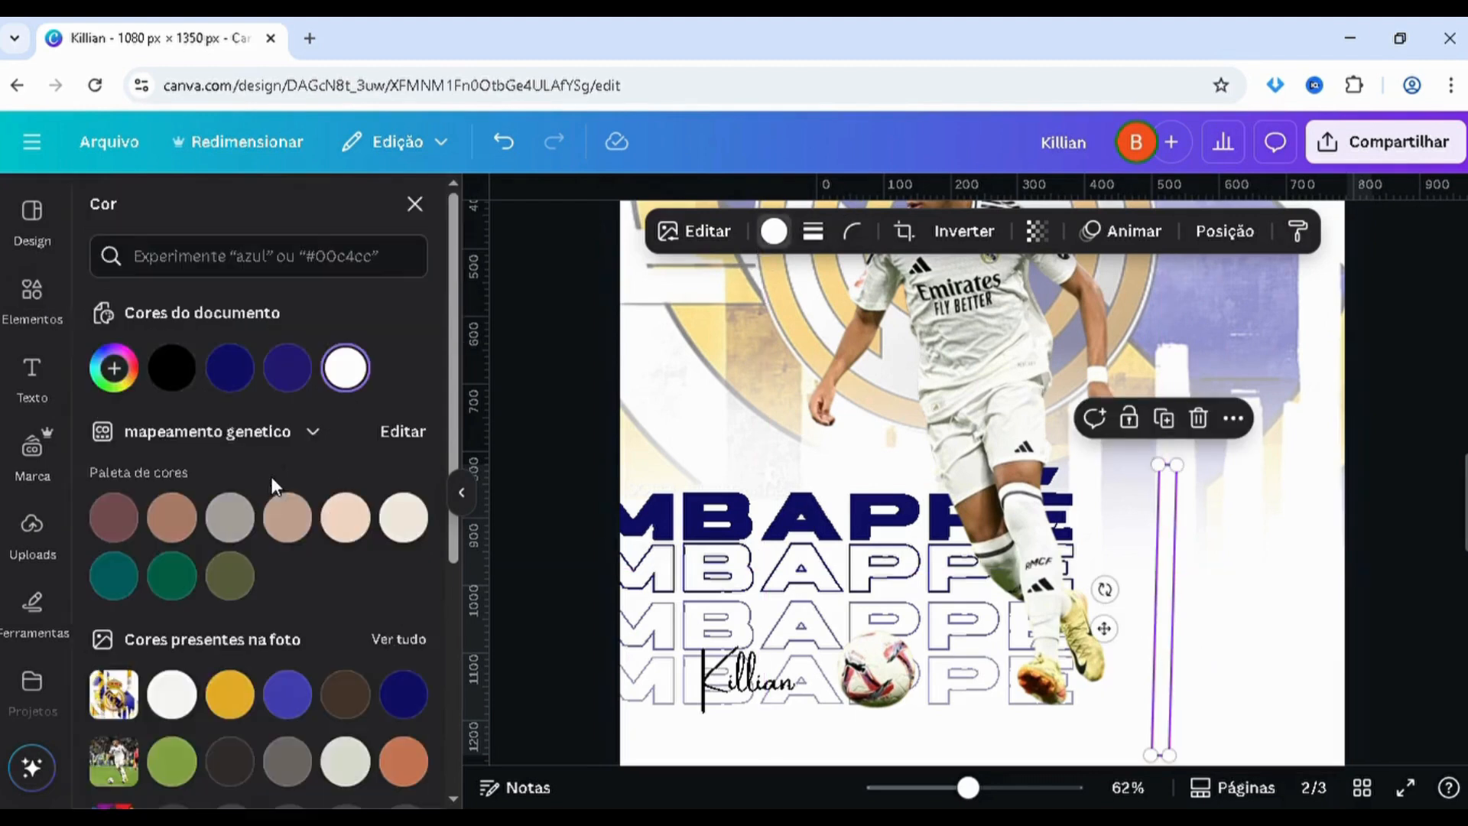
pyautogui.click(230, 368)
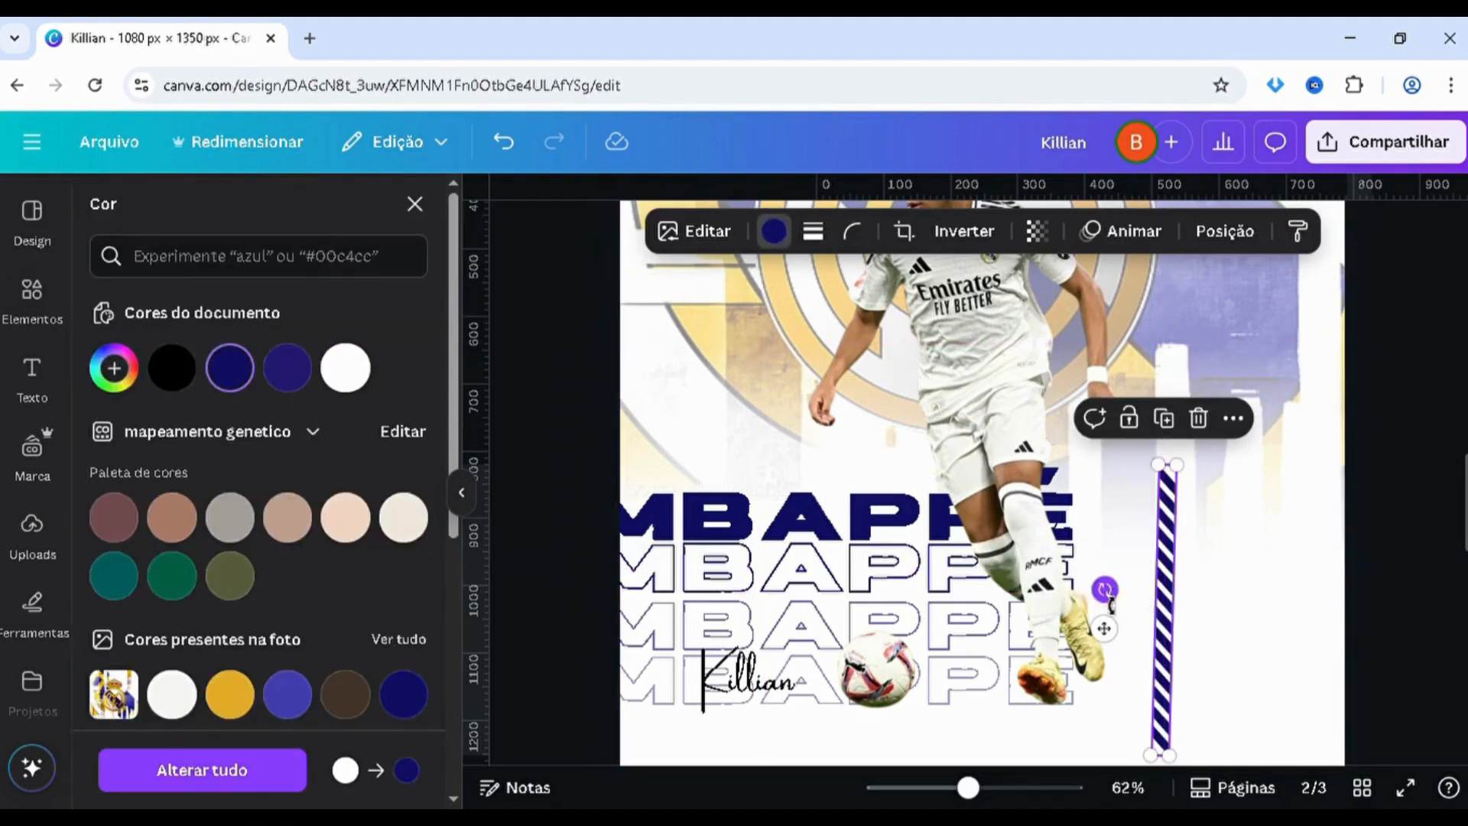
pyautogui.moveTo(1104, 588); pyautogui.dragTo(1107, 595)
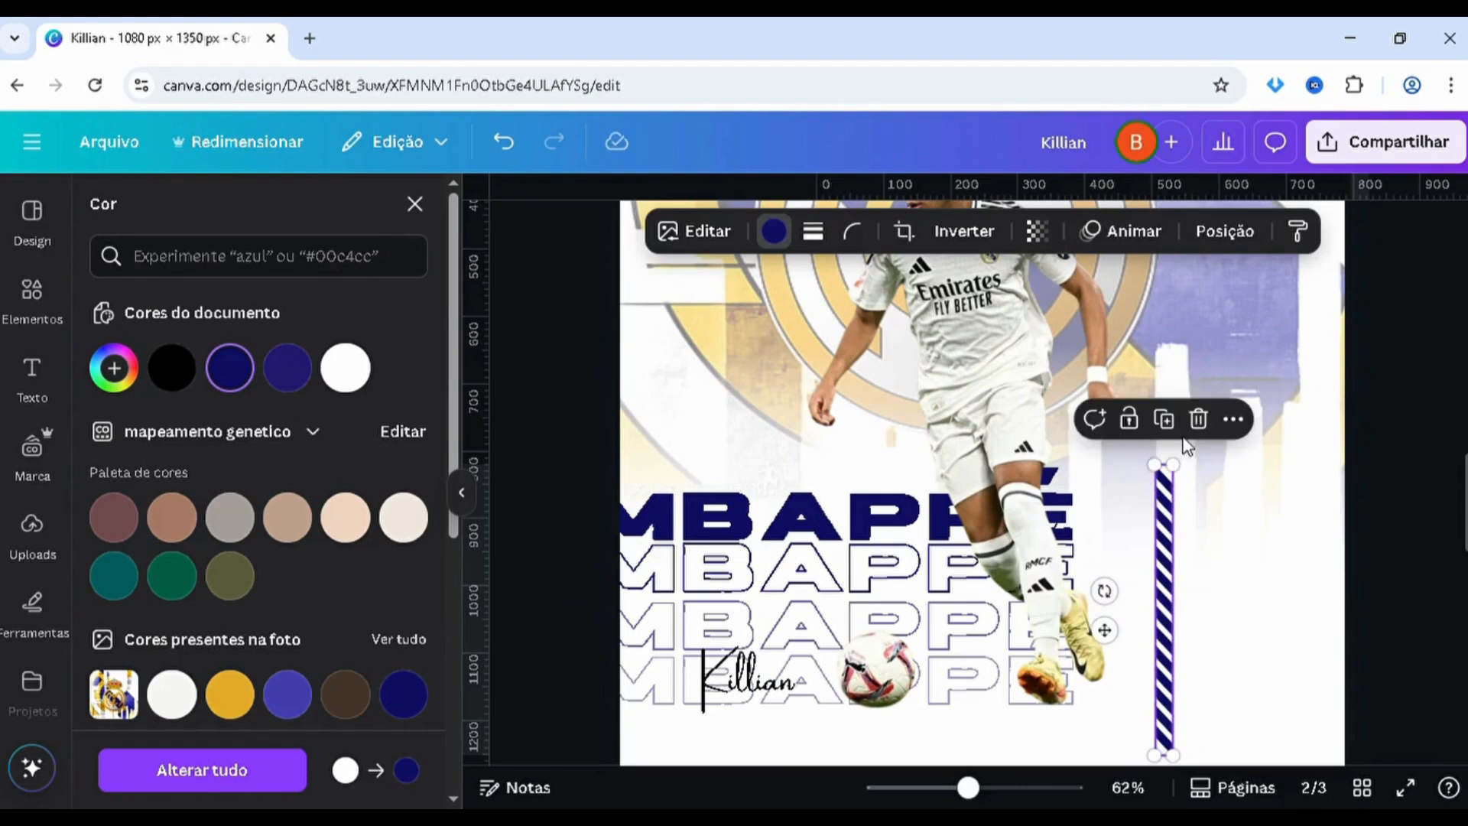
# Scale down the navy striped bar and align it with the right and bottom margin guides of page 2
pyautogui.moveTo(1164, 468); pyautogui.dragTo(1164, 566)
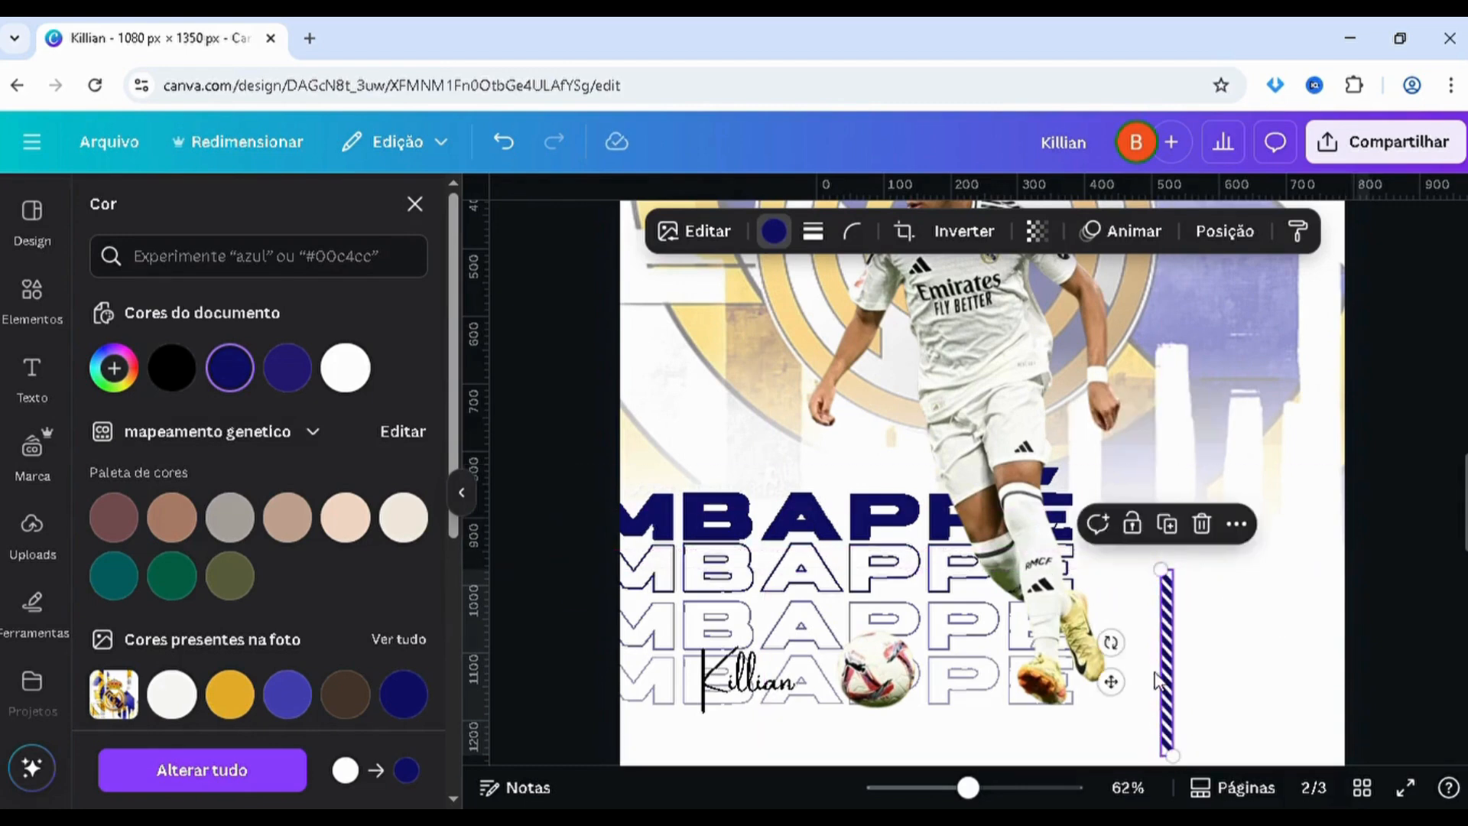
pyautogui.scroll(-2, 1124, 612)
pyautogui.click(1131, 593)
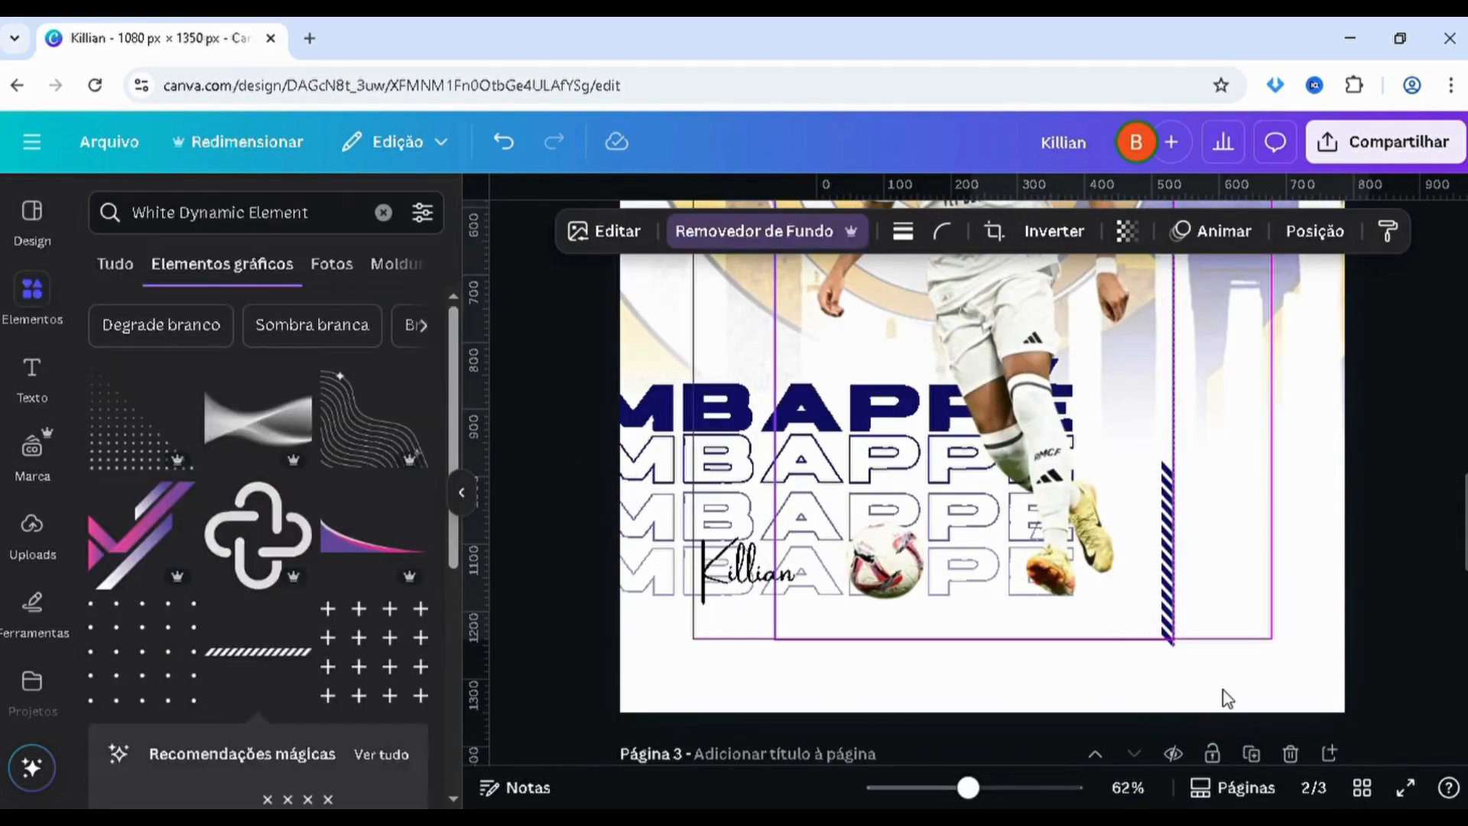
pyautogui.click(1210, 666)
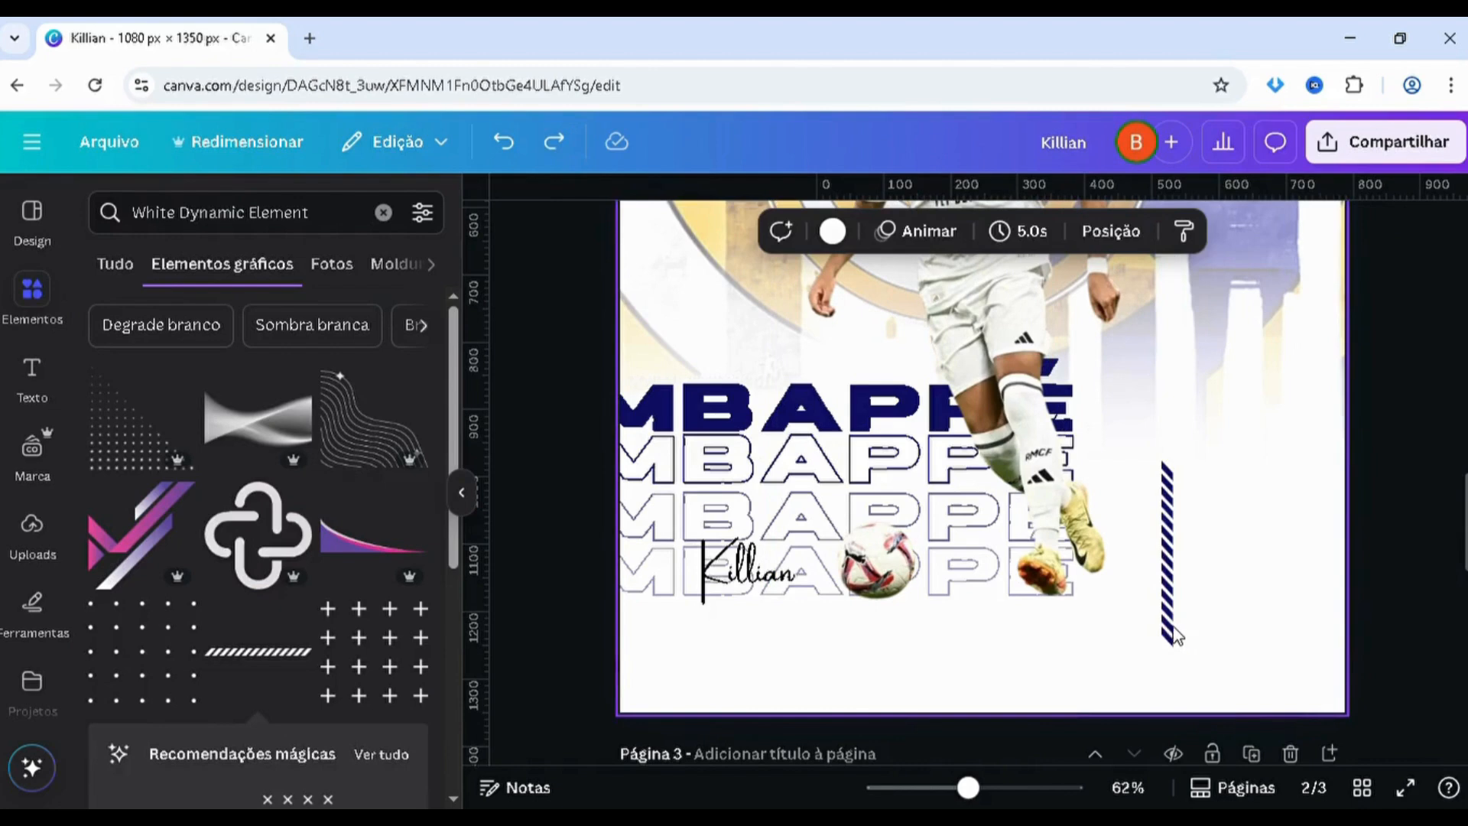
pyautogui.click(1176, 635)
pyautogui.moveTo(1172, 639); pyautogui.dragTo(1271, 637)
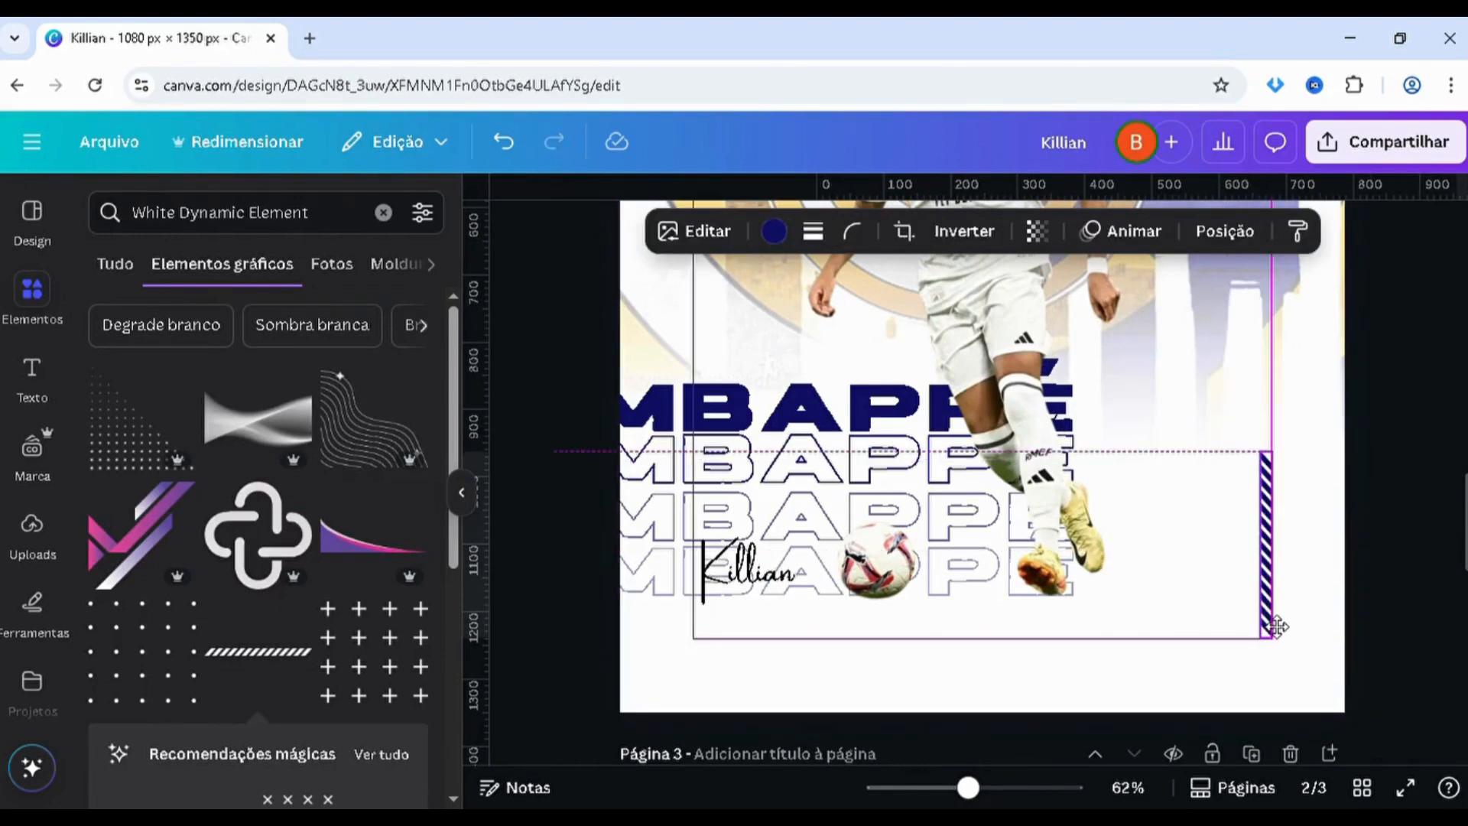
pyautogui.moveTo(1277, 627); pyautogui.dragTo(1274, 624)
pyautogui.keyDown('ctrl'); pyautogui.scroll(-3, 1268, 565); pyautogui.keyUp('ctrl')
pyautogui.scroll(5, 1252, 572)
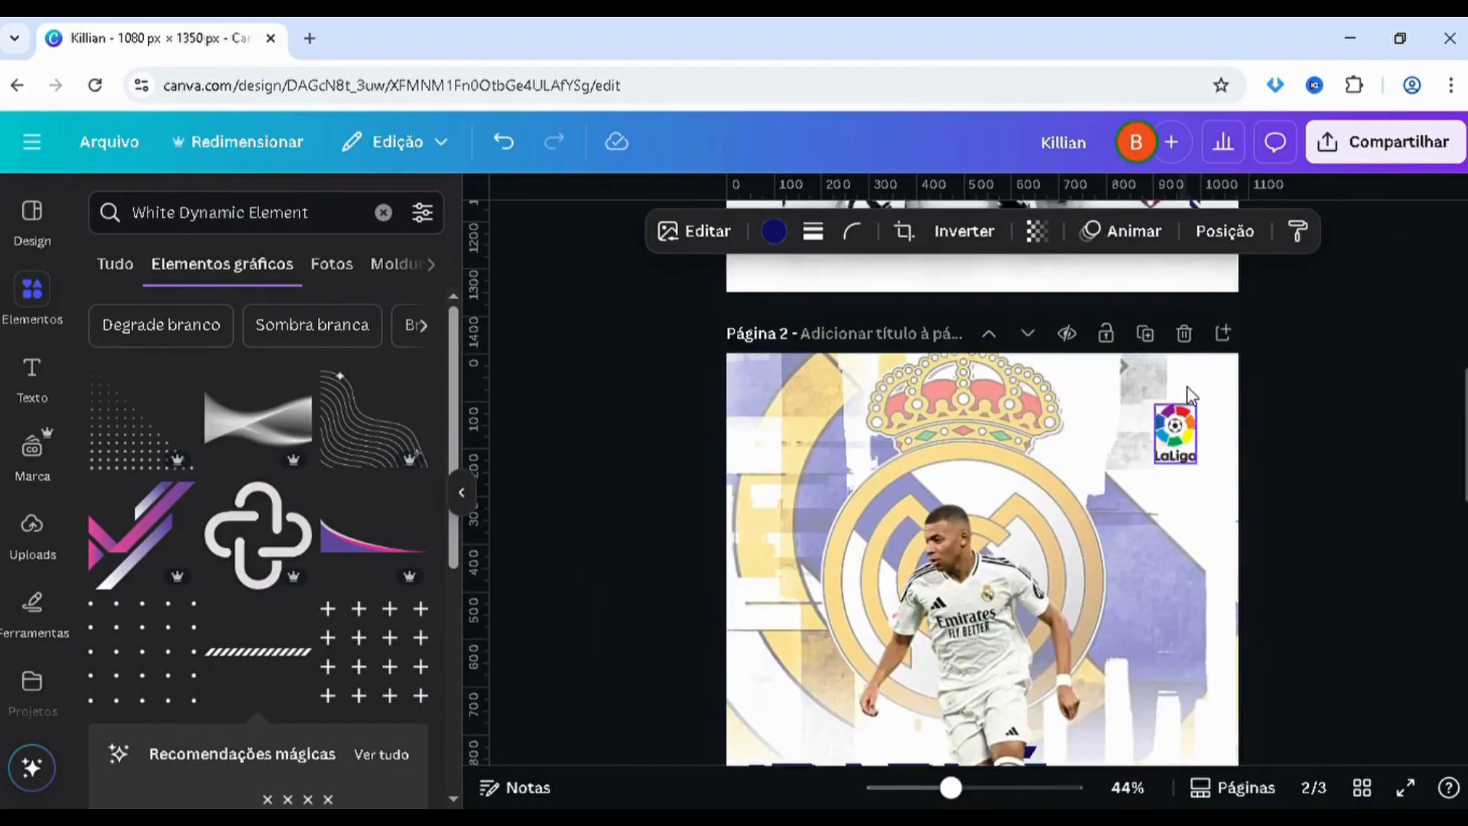
# Nudge the navy striped bar into line with the lower right margin of page 2 and deselect it
pyautogui.scroll(-4, 1190, 395)
pyautogui.keyDown('ctrl'); pyautogui.scroll(-2, 1153, 658); pyautogui.keyUp('ctrl')
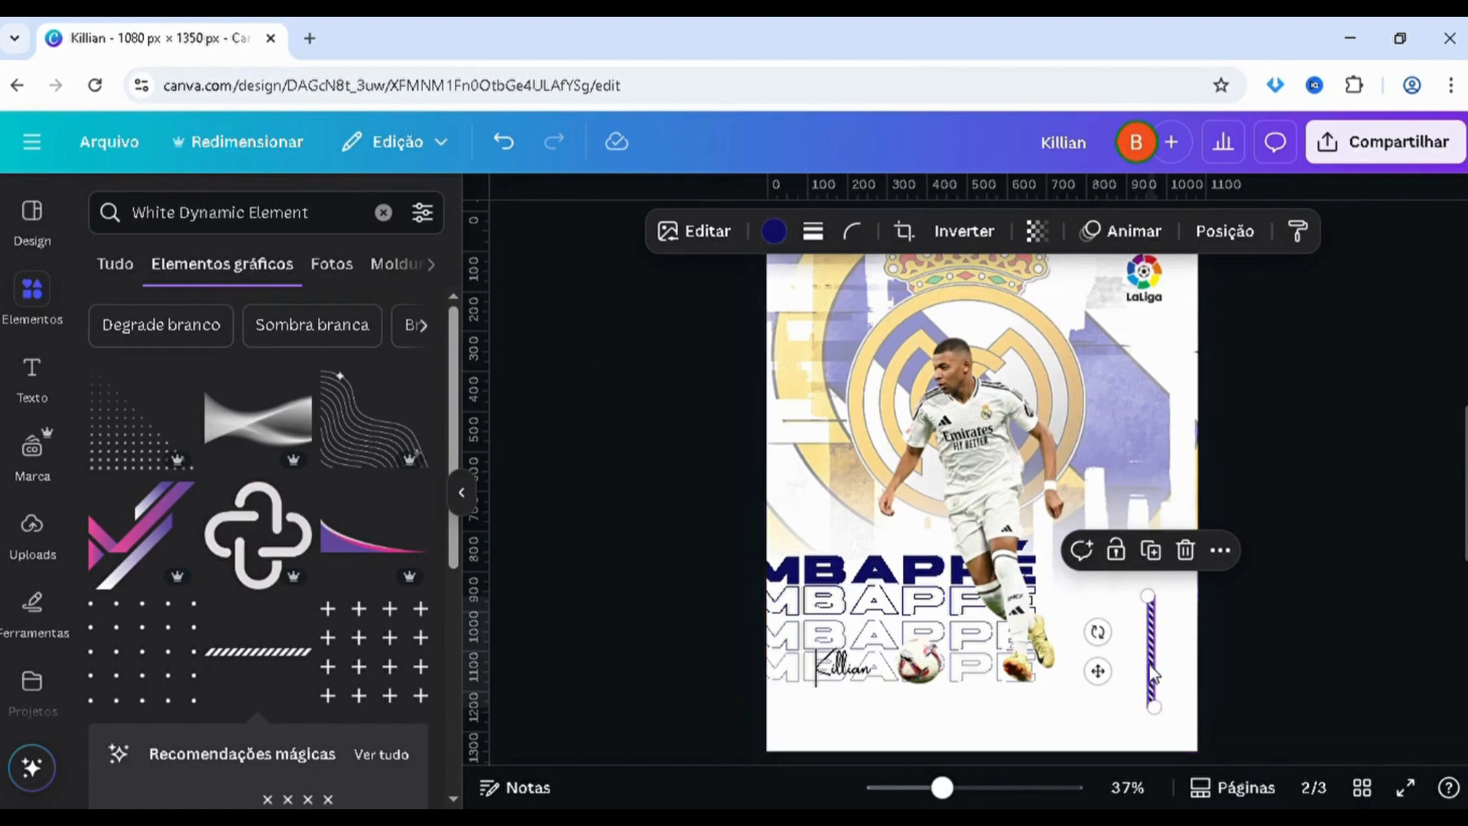
pyautogui.moveTo(1154, 673); pyautogui.dragTo(1166, 677)
pyautogui.click(1306, 680)
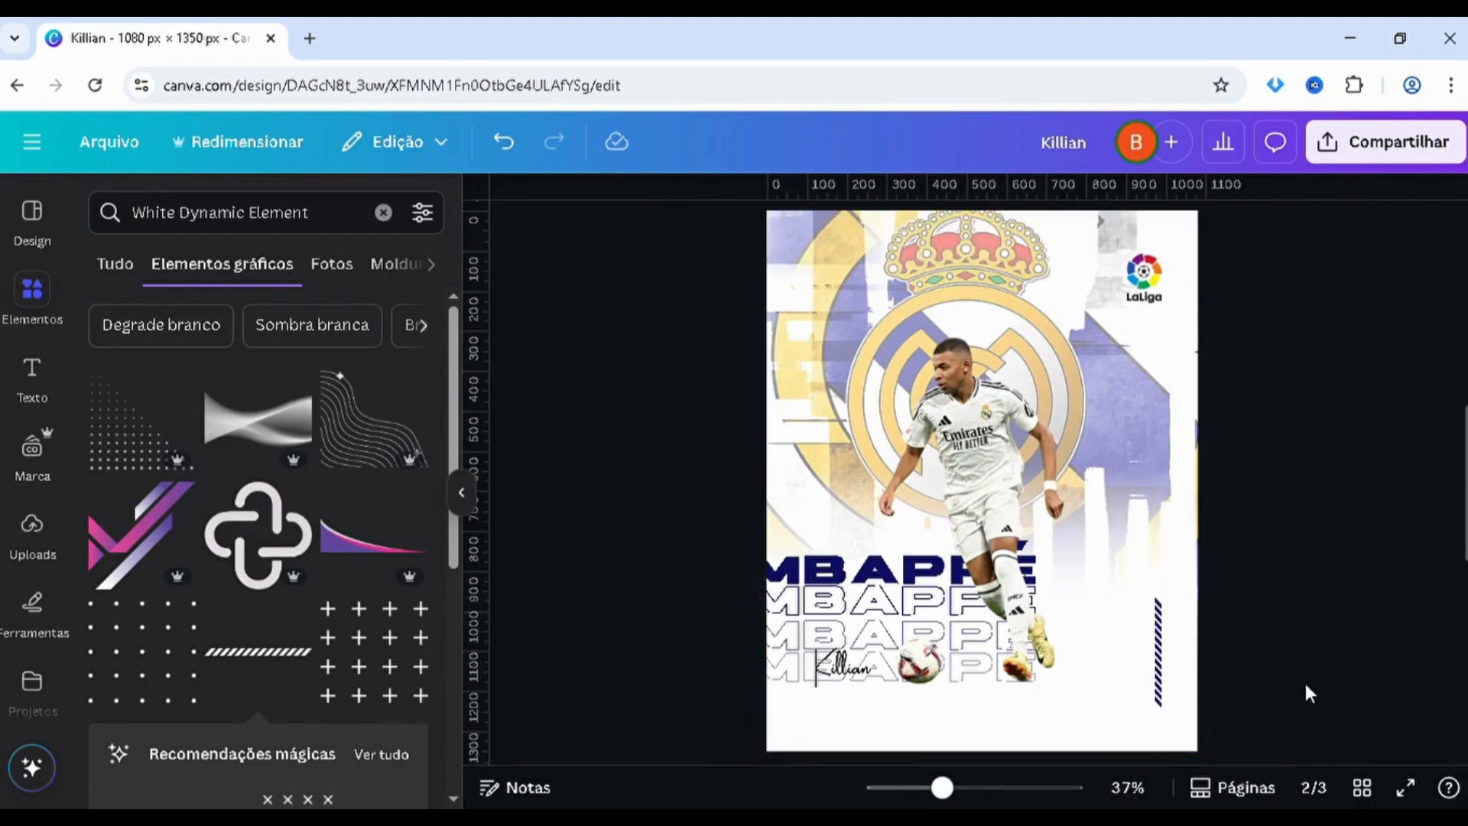
pyautogui.keyDown('ctrl'); pyautogui.scroll(2, 1300, 676); pyautogui.keyUp('ctrl')
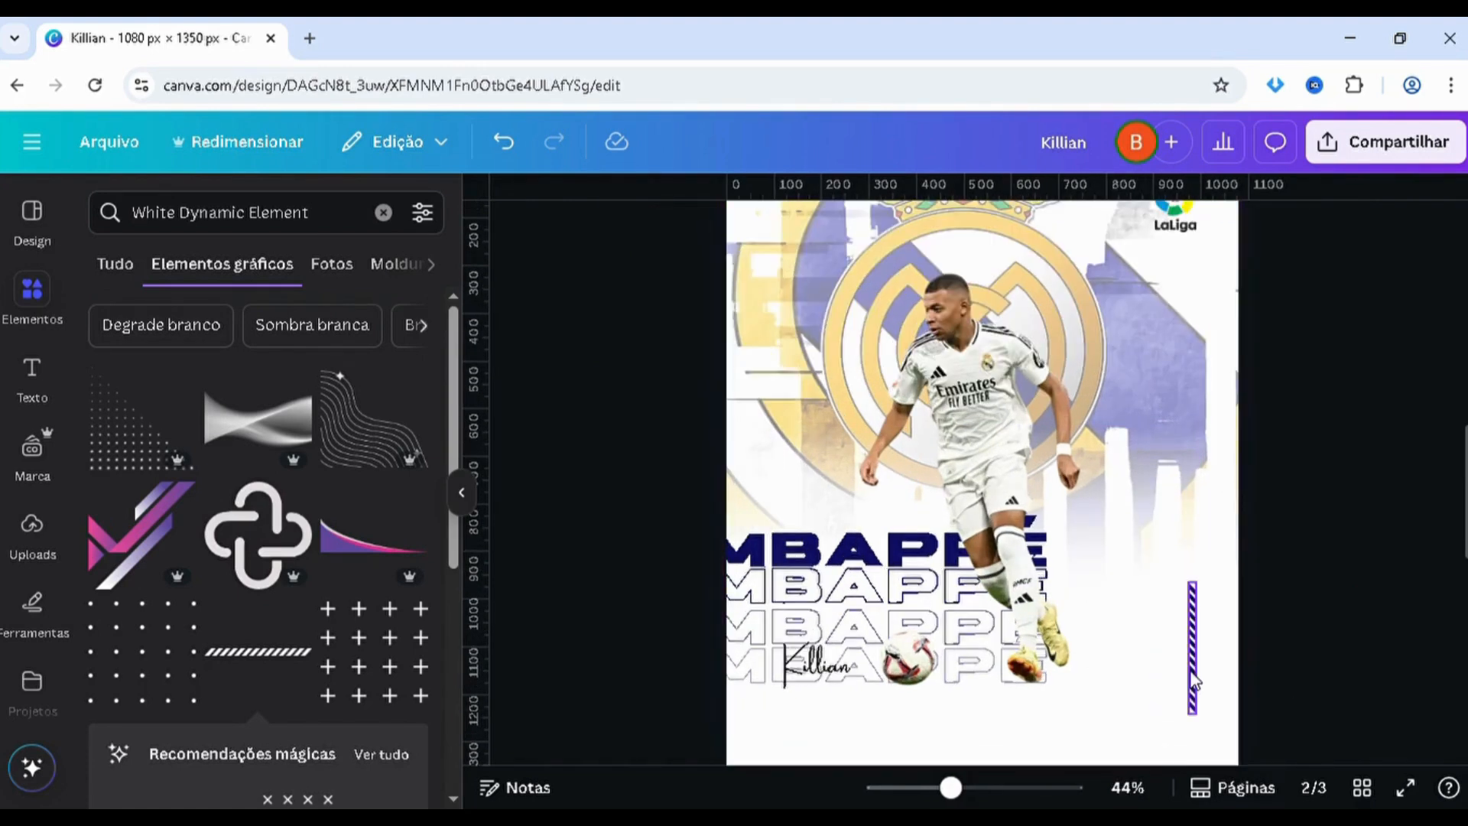
pyautogui.moveTo(1192, 685); pyautogui.dragTo(1234, 656)
pyautogui.click(1332, 633)
pyautogui.keyDown('ctrl'); pyautogui.scroll(-3, 1332, 633); pyautogui.keyUp('ctrl')
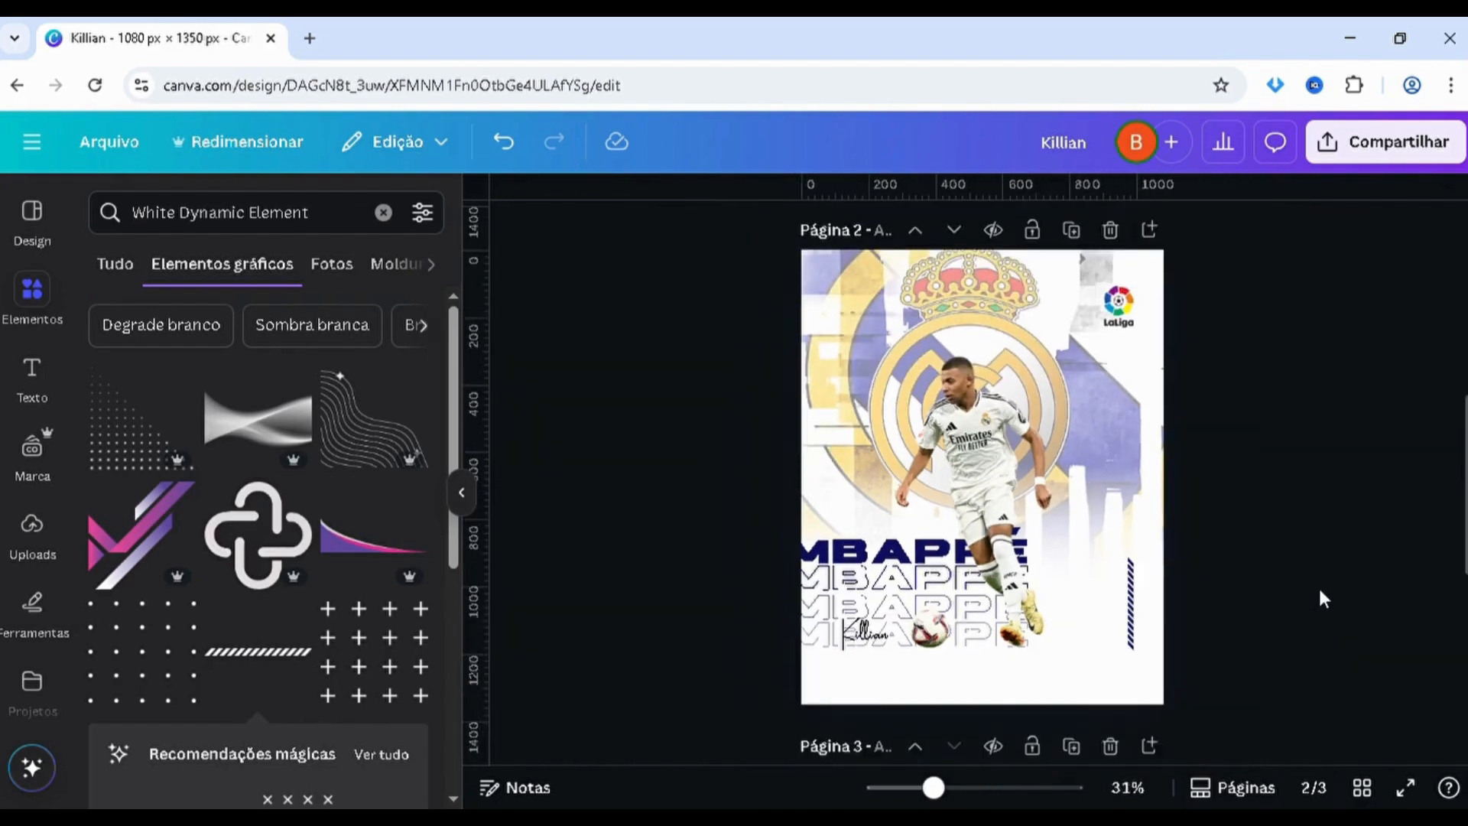
pyautogui.moveTo(1320, 592); pyautogui.dragTo(853, 636)
pyautogui.click(640, 627)
# Try to remove the background of the Atlético Madrid crest image on page 3, then undo the removal
pyautogui.scroll(5, 631, 626)
pyautogui.scroll(-5, 644, 609)
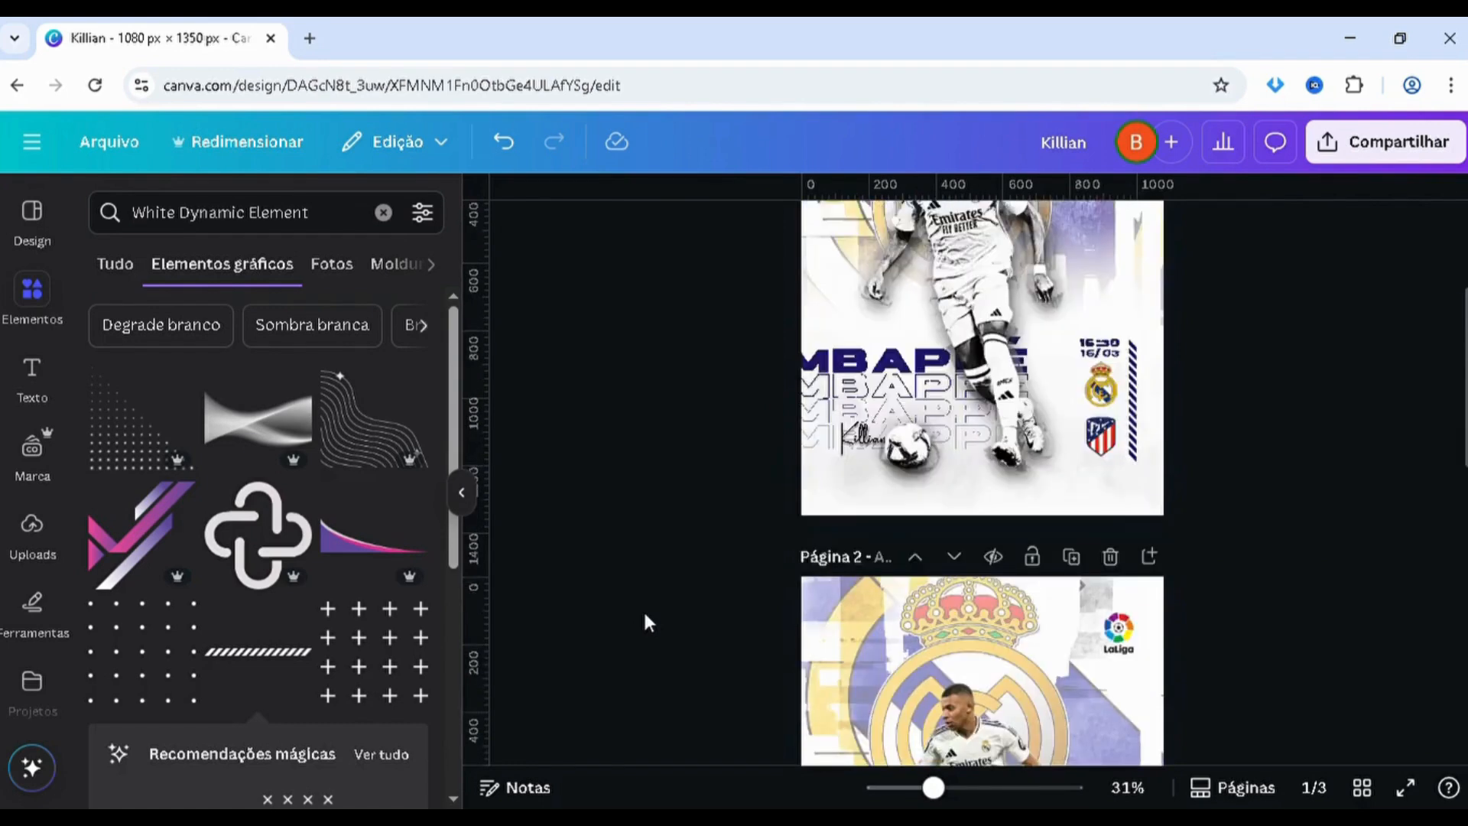
pyautogui.scroll(4, 644, 614)
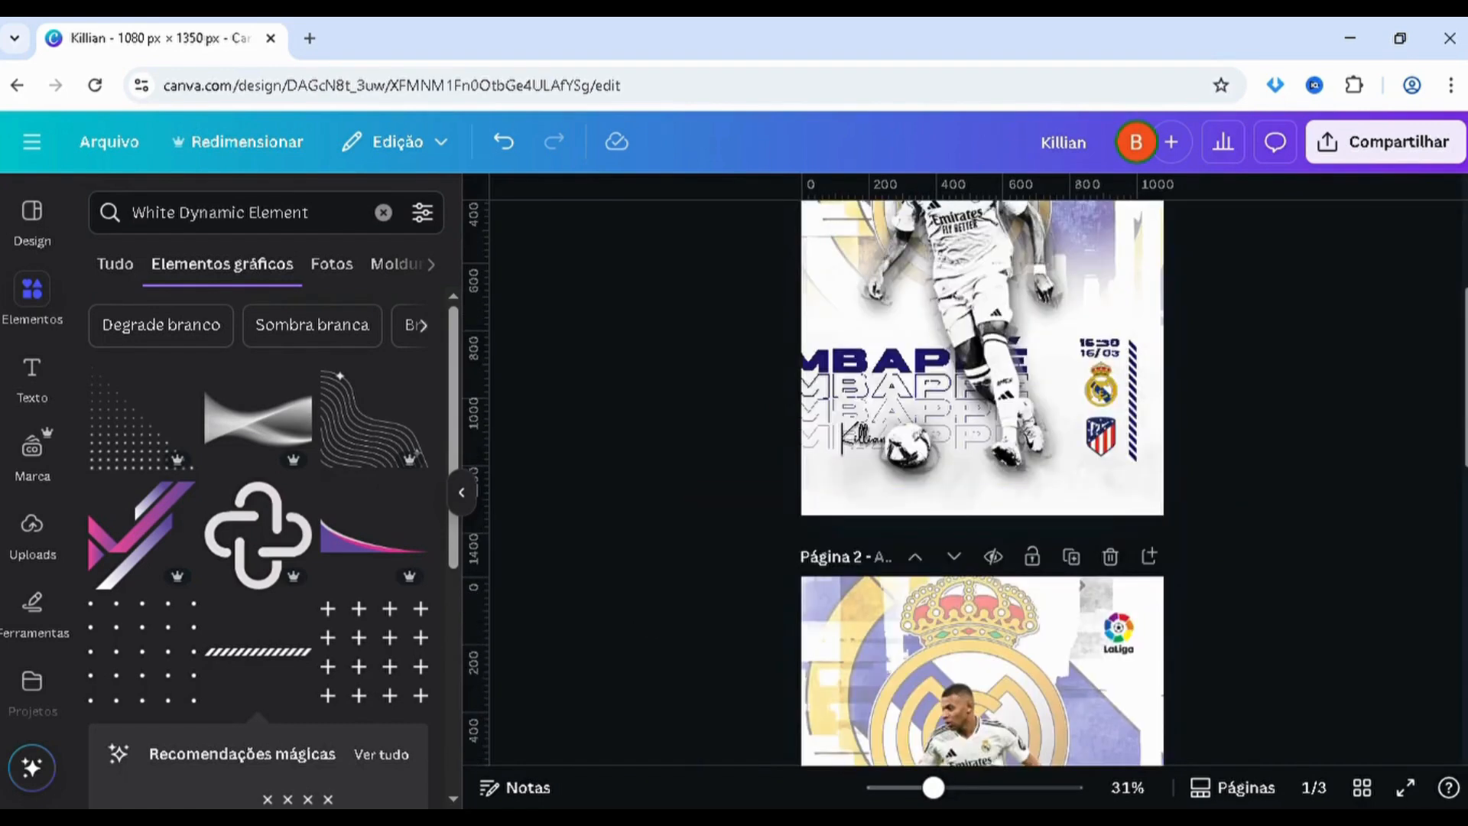
pyautogui.moveTo(1466, 385); pyautogui.dragTo(1458, 658)
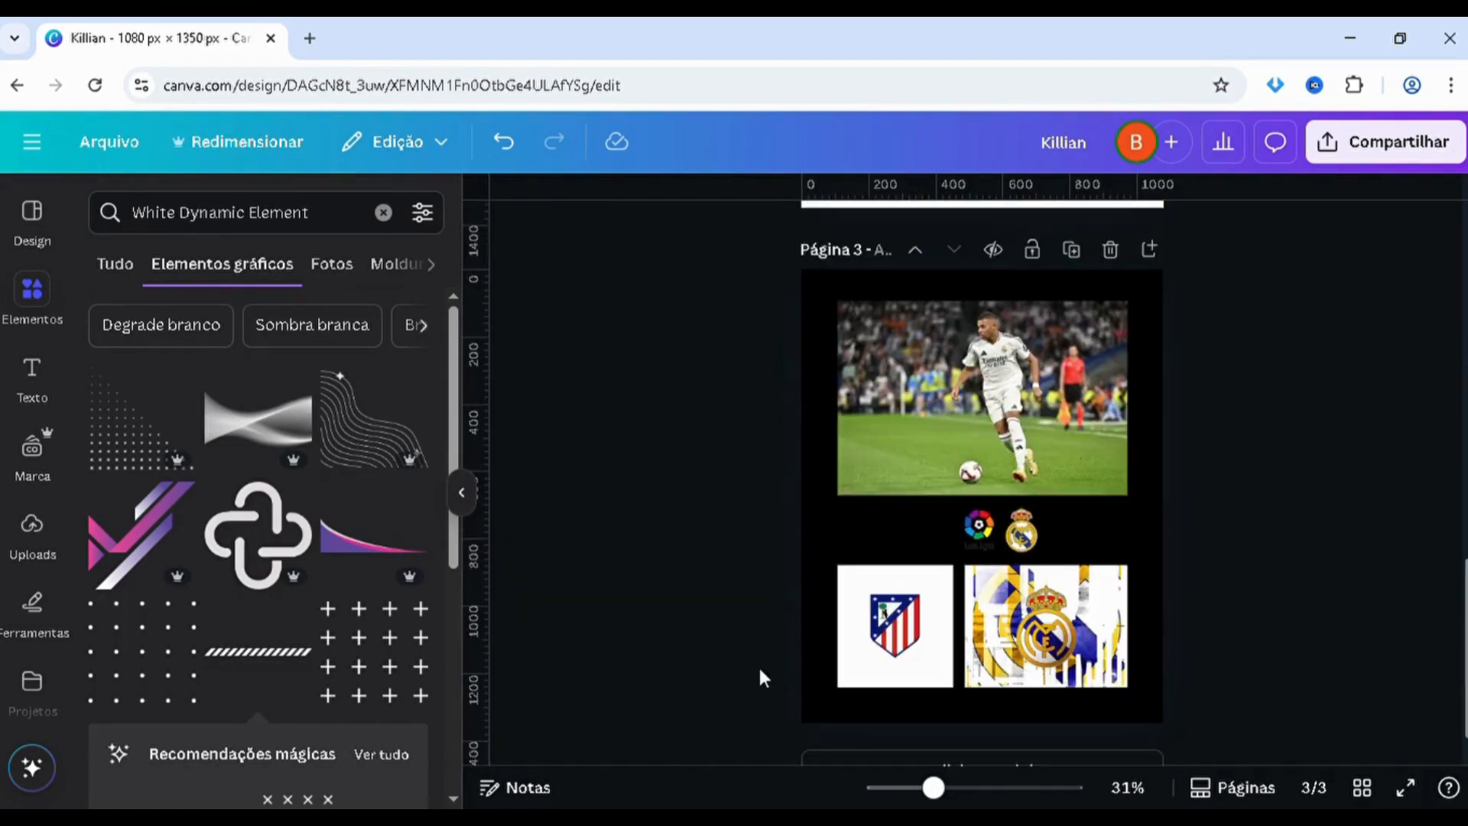
pyautogui.click(897, 630)
pyautogui.click(757, 239)
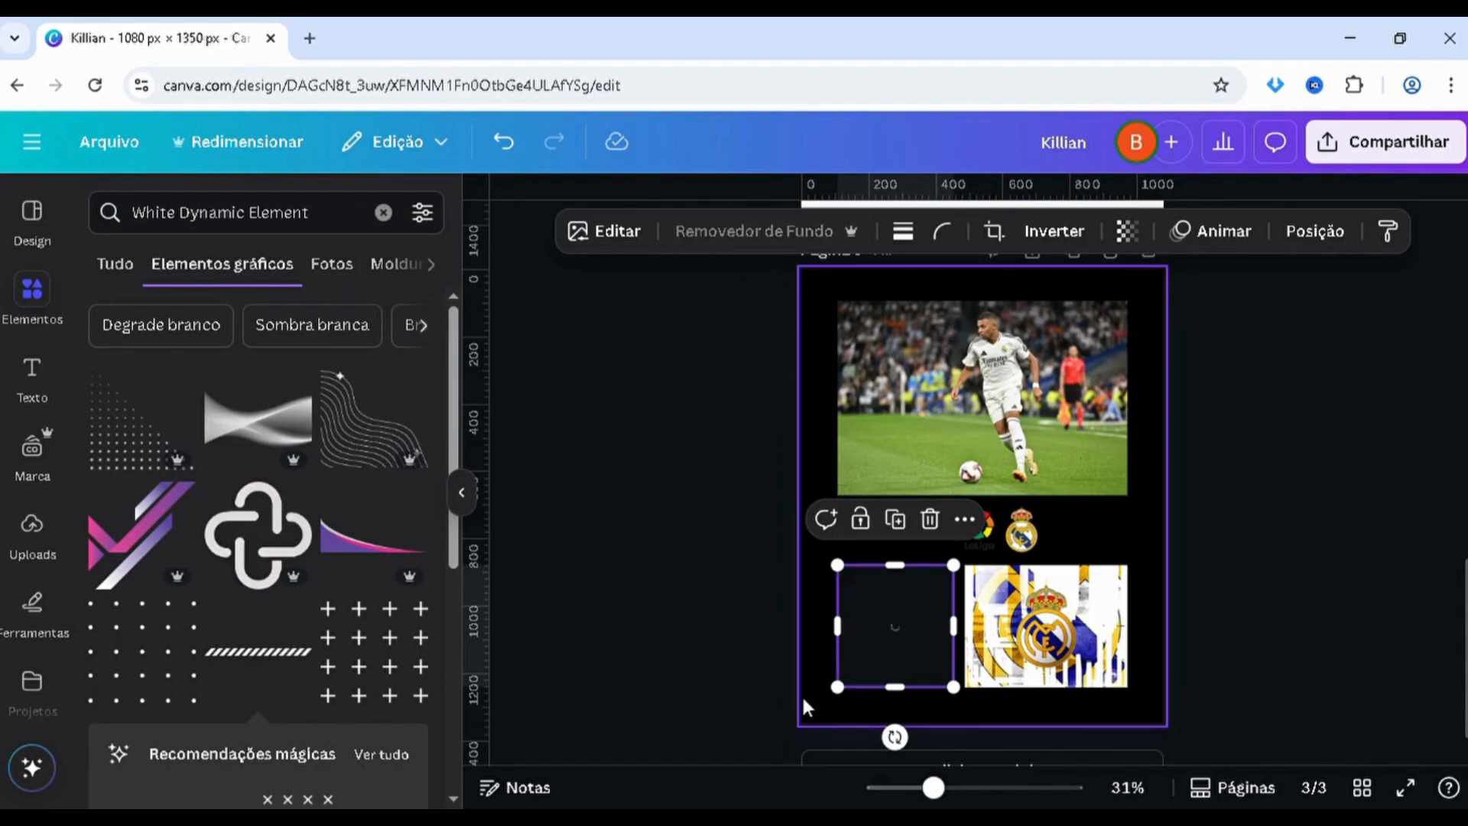
pyautogui.click(751, 677)
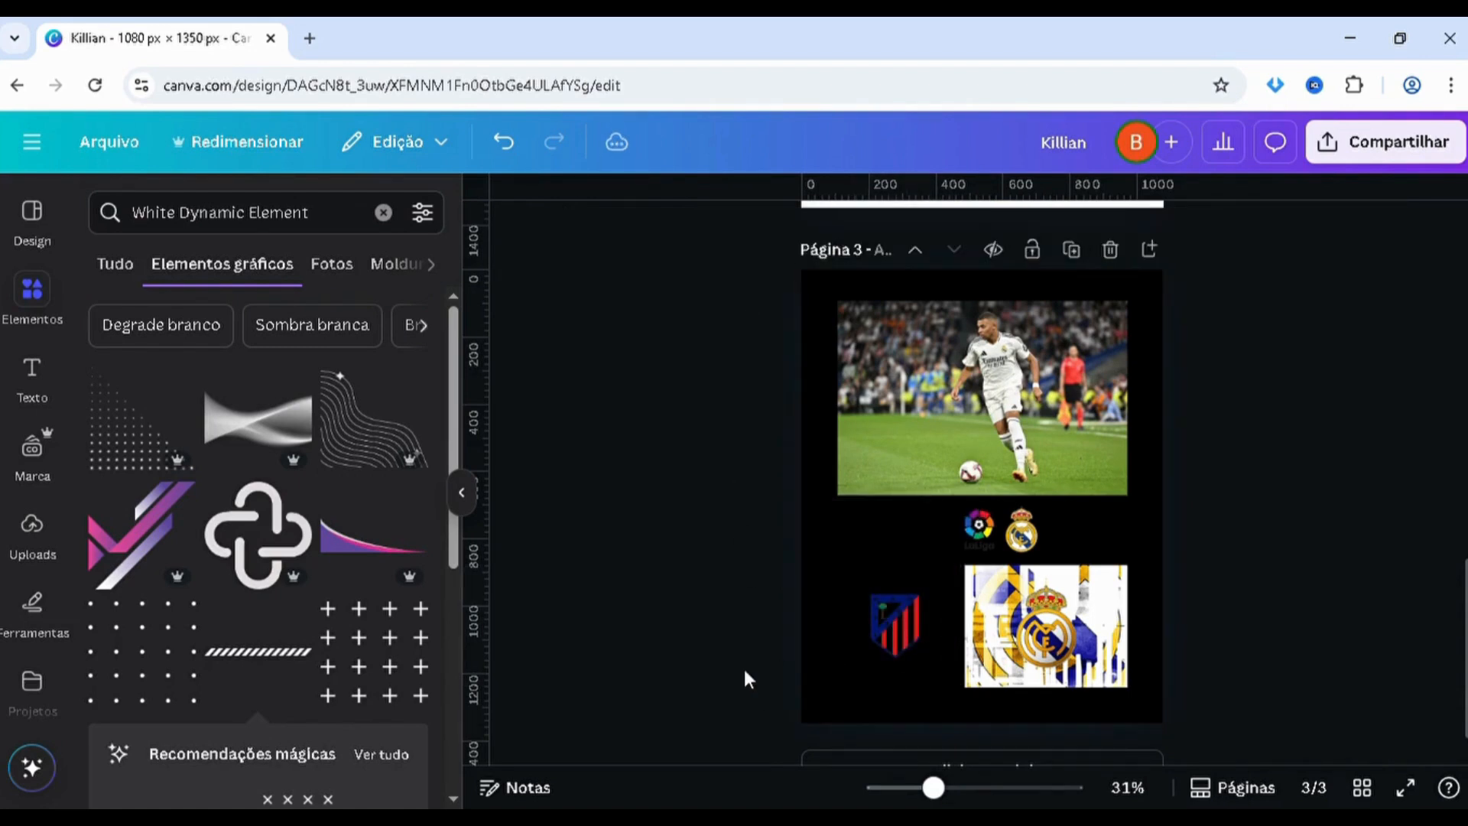
pyautogui.hotkey('ctrl', 'z')
# Copy the Atlético Madrid crest image with its white background from page 3 and paste it onto page 2
pyautogui.scroll(10, 1458, 518)
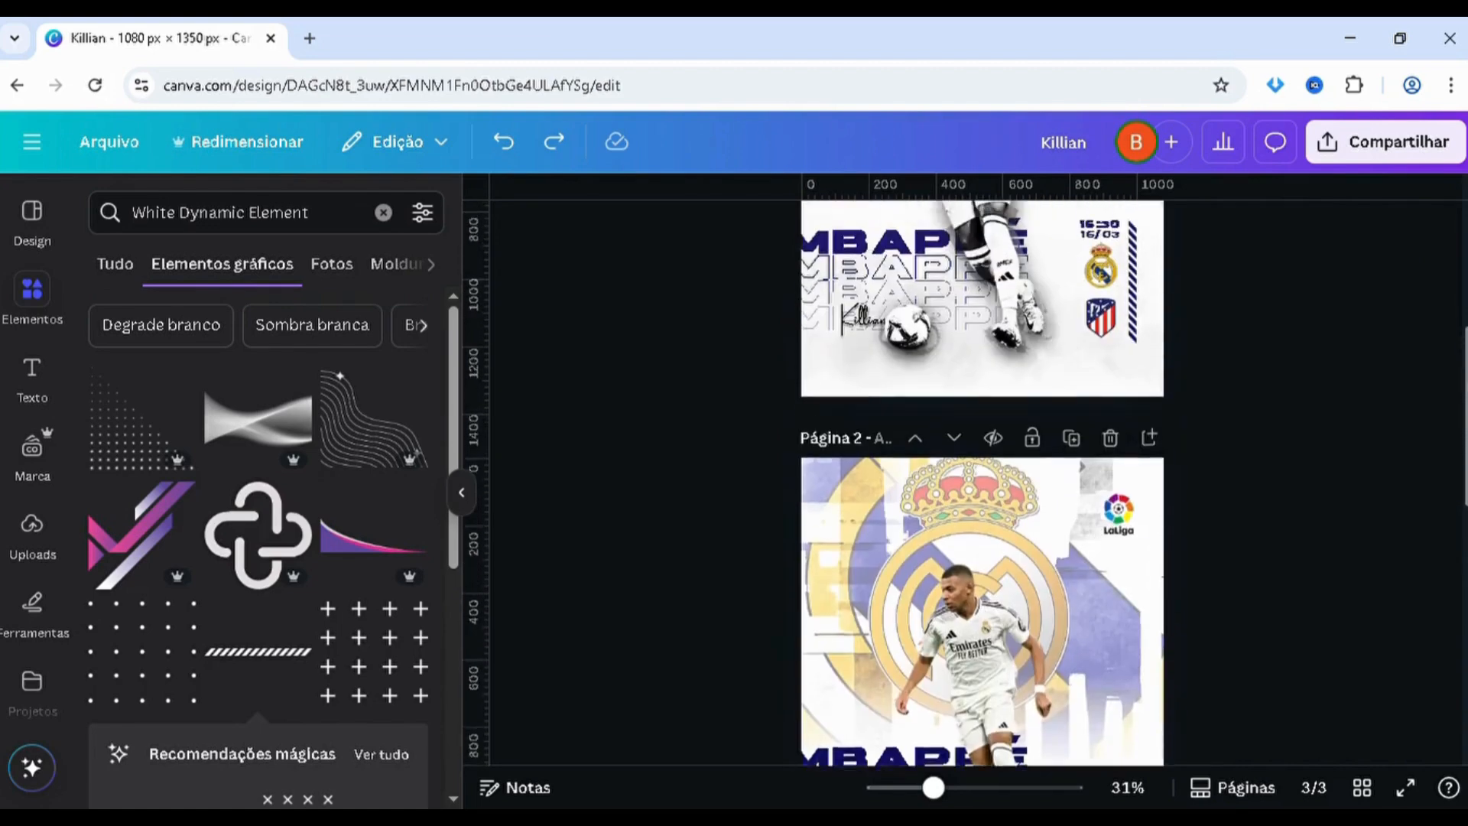
pyautogui.moveTo(1465, 452); pyautogui.dragTo(1463, 708)
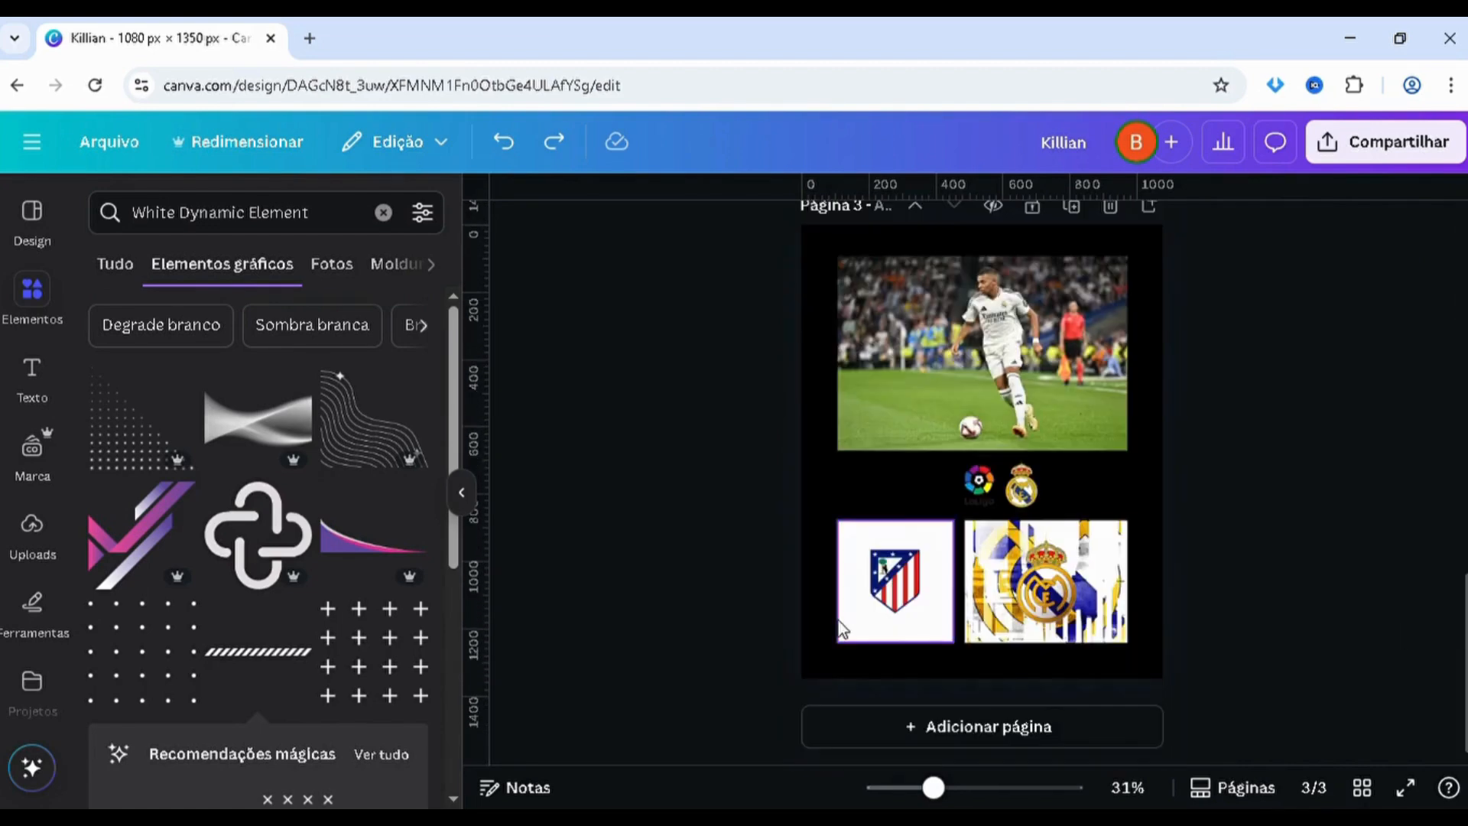
pyautogui.click(893, 618)
pyautogui.scroll(3, 1127, 542)
pyautogui.scroll(2, 1124, 530)
pyautogui.hotkey('ctrl', 'v')
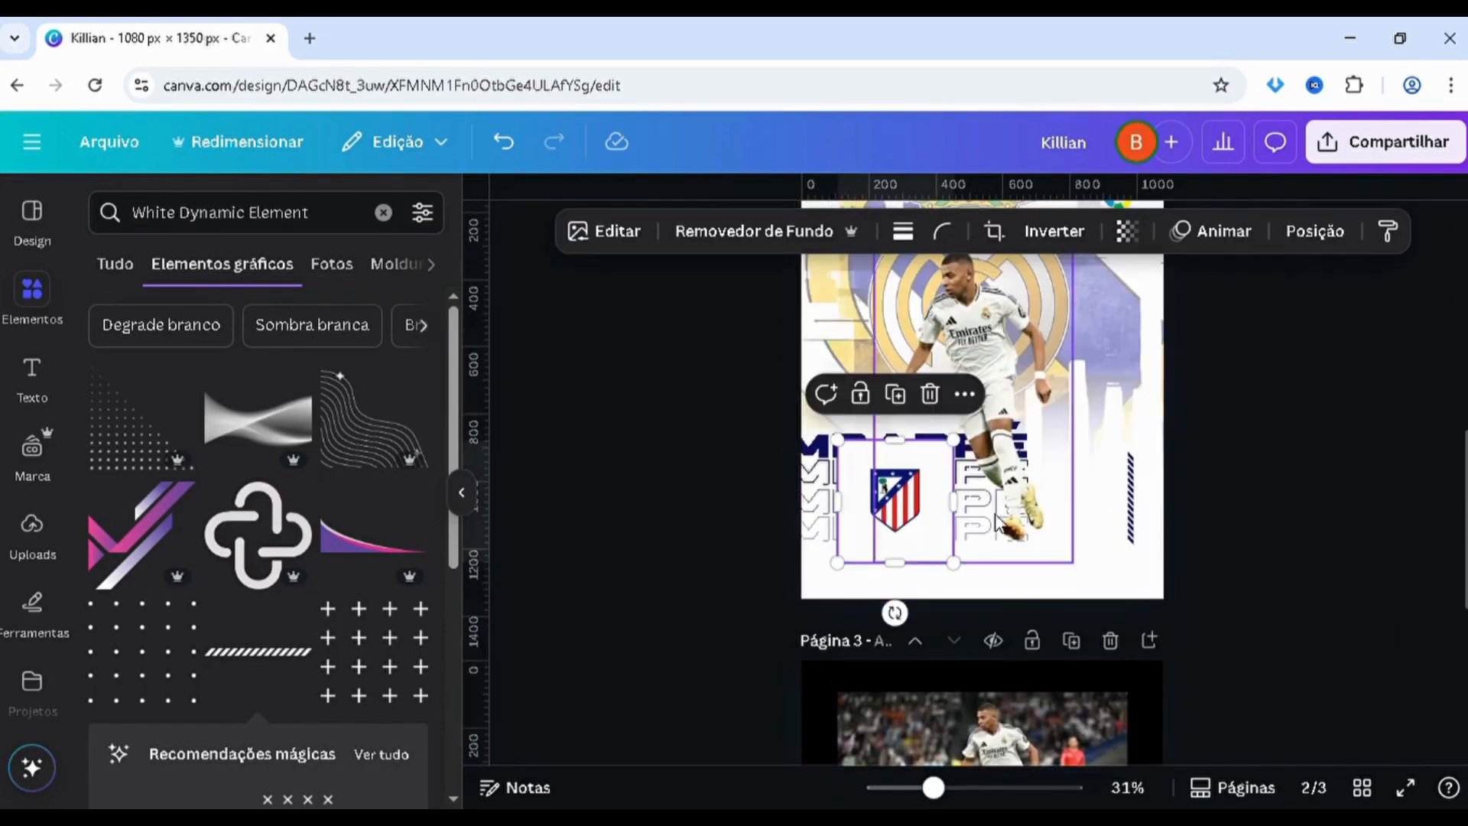
# Crop the white margins around the pasted Atlético Madrid crest and move it beside the striped bar
pyautogui.moveTo(854, 478); pyautogui.dragTo(873, 482)
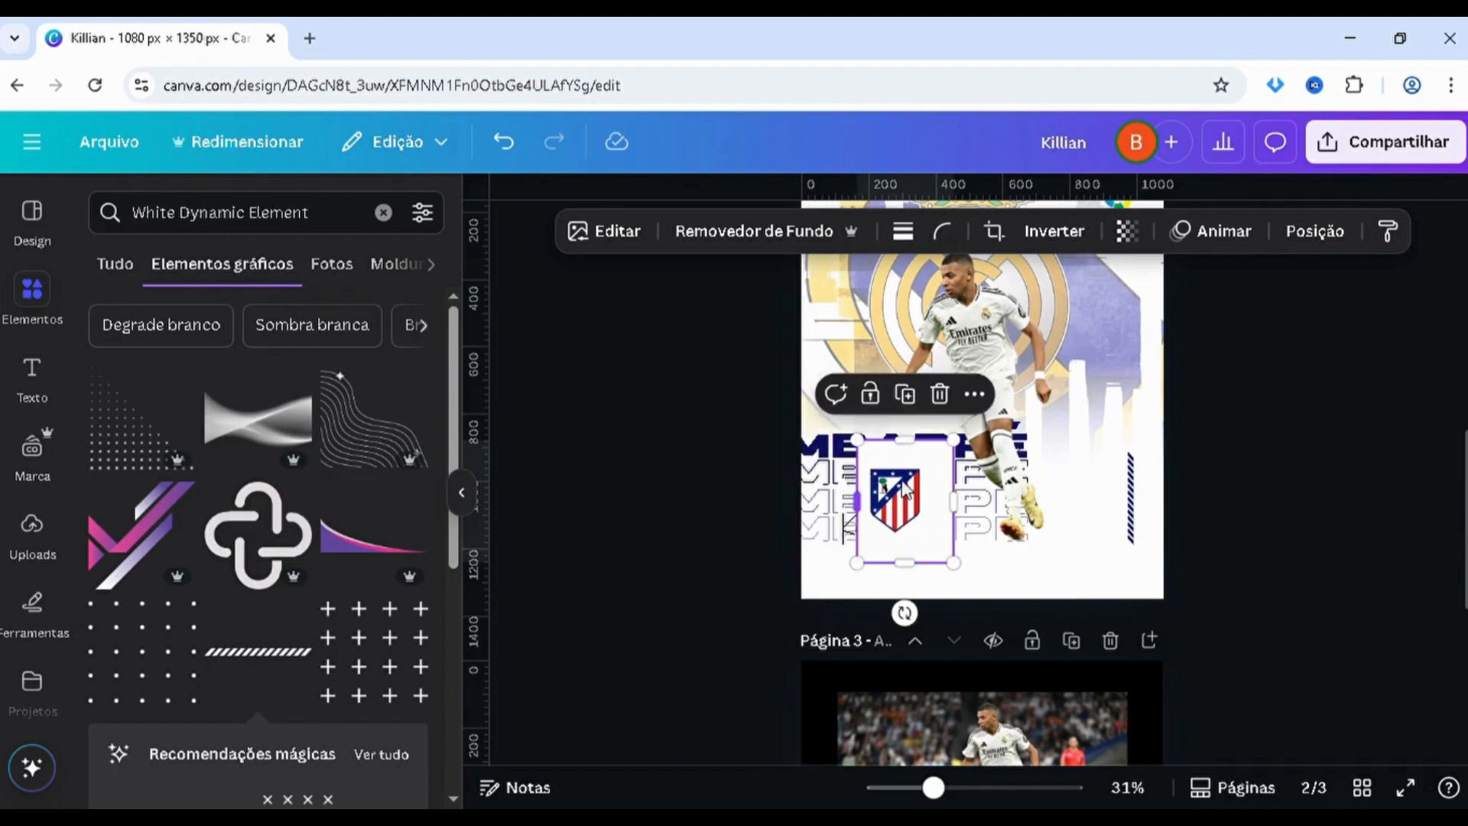
pyautogui.moveTo(968, 499); pyautogui.dragTo(928, 501)
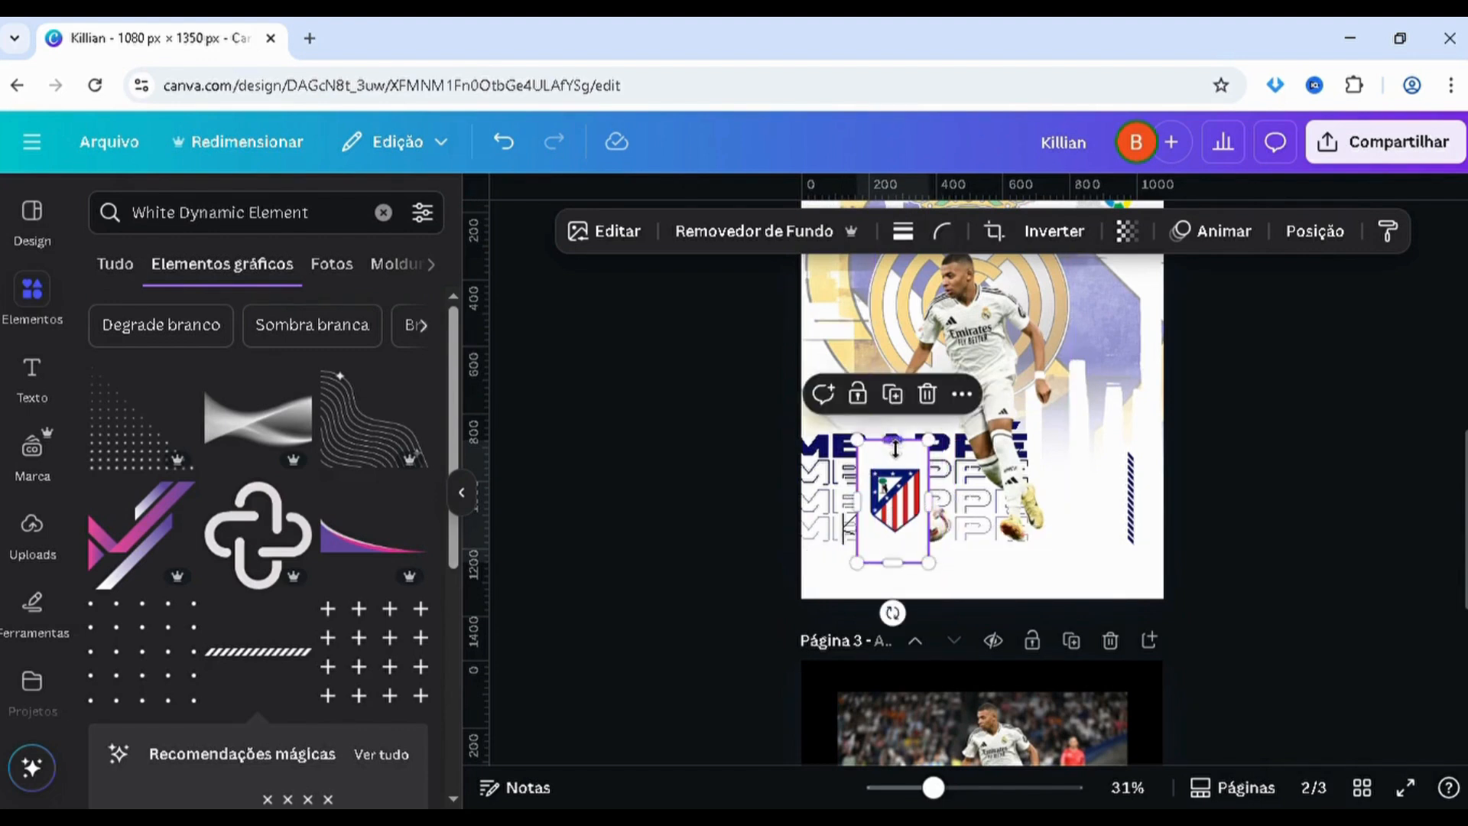
pyautogui.moveTo(893, 441); pyautogui.dragTo(896, 466)
pyautogui.moveTo(893, 564); pyautogui.dragTo(1085, 528)
# Scale the Atlético Madrid crest down to a small badge near the striped bar's lower end and adjust its right crop edge
pyautogui.scroll(2, 1085, 534)
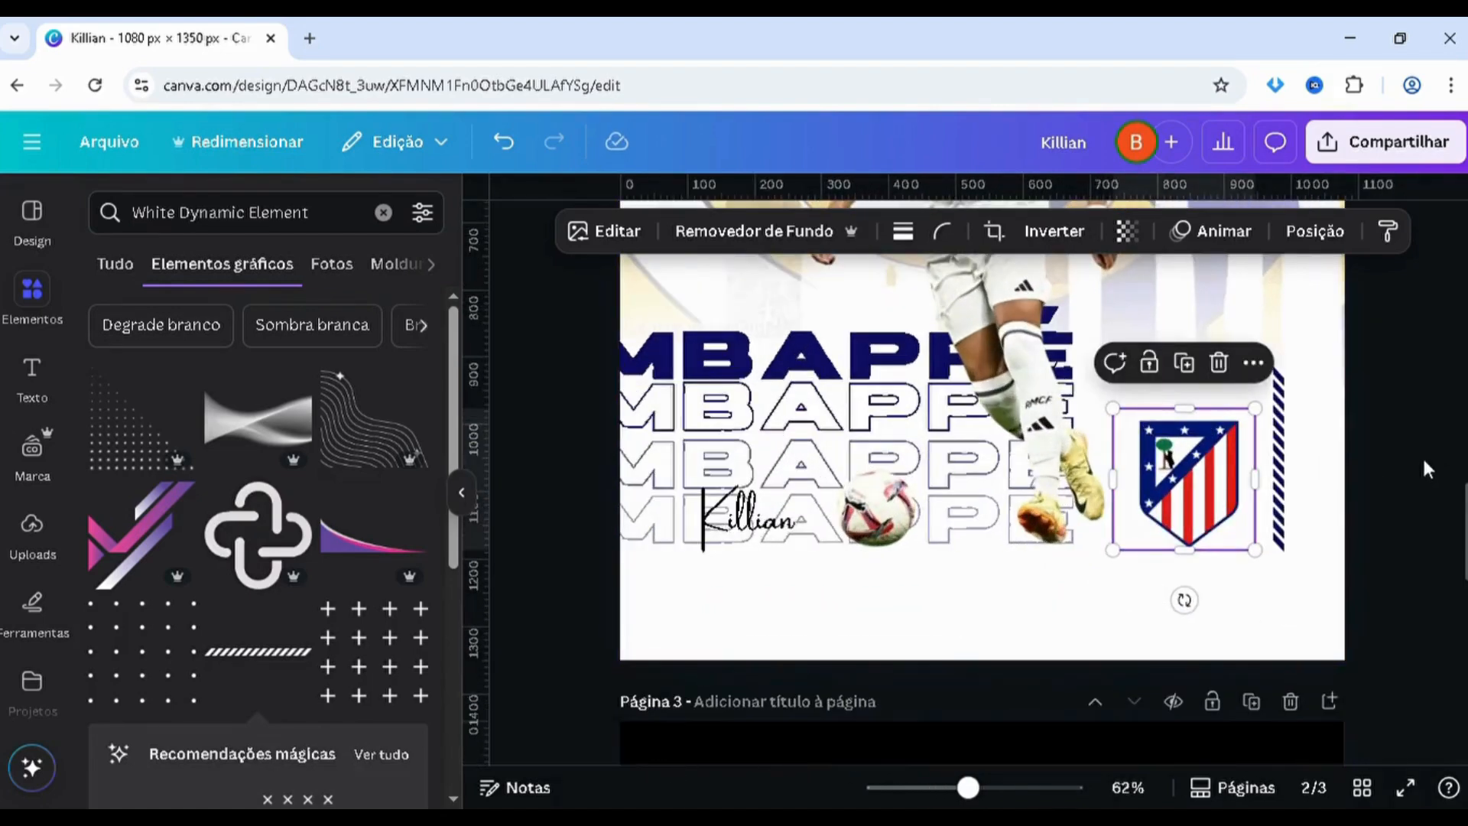
pyautogui.scroll(2, 1421, 456)
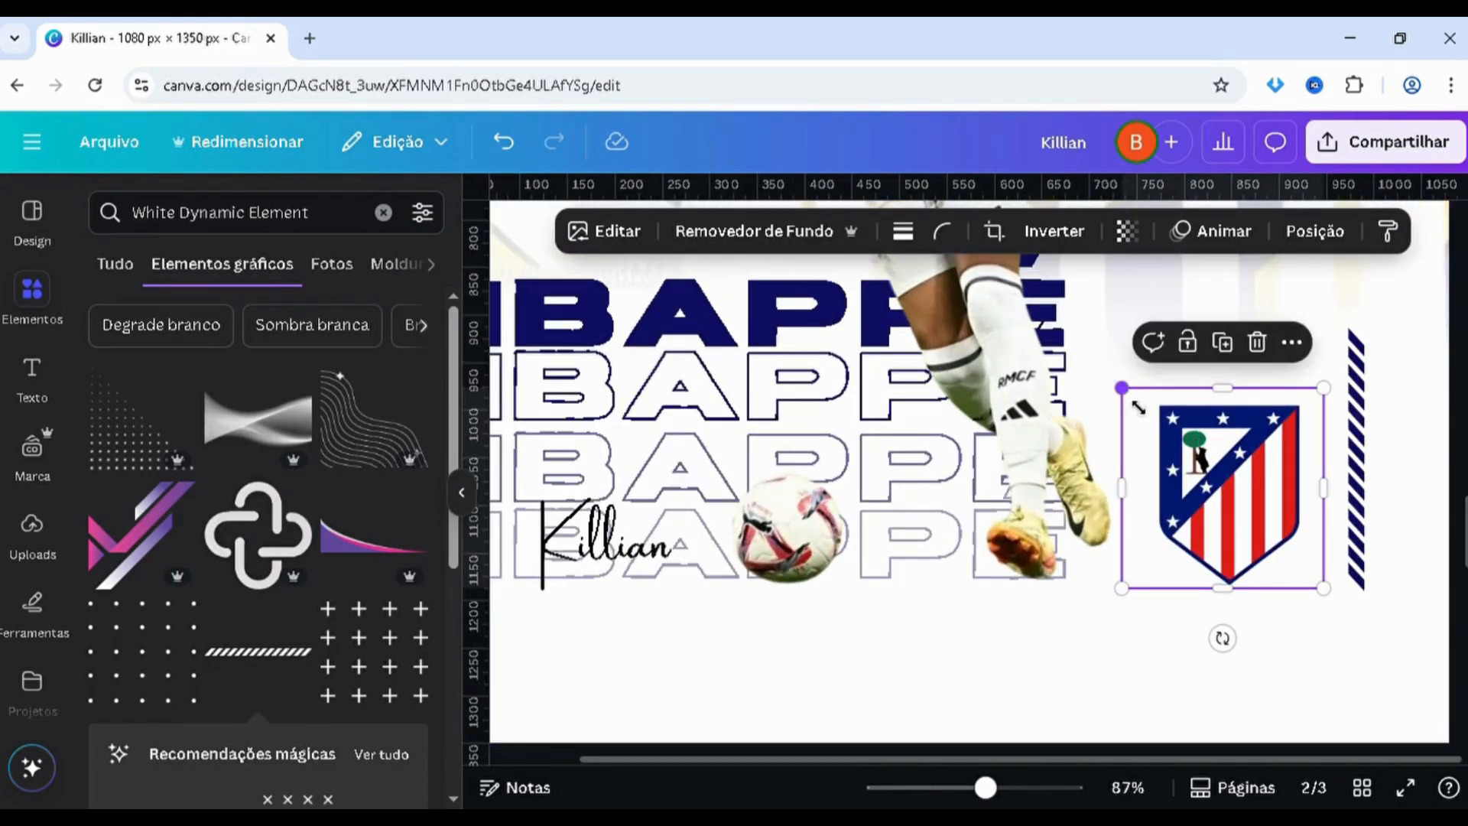
pyautogui.moveTo(1139, 407); pyautogui.dragTo(1248, 515)
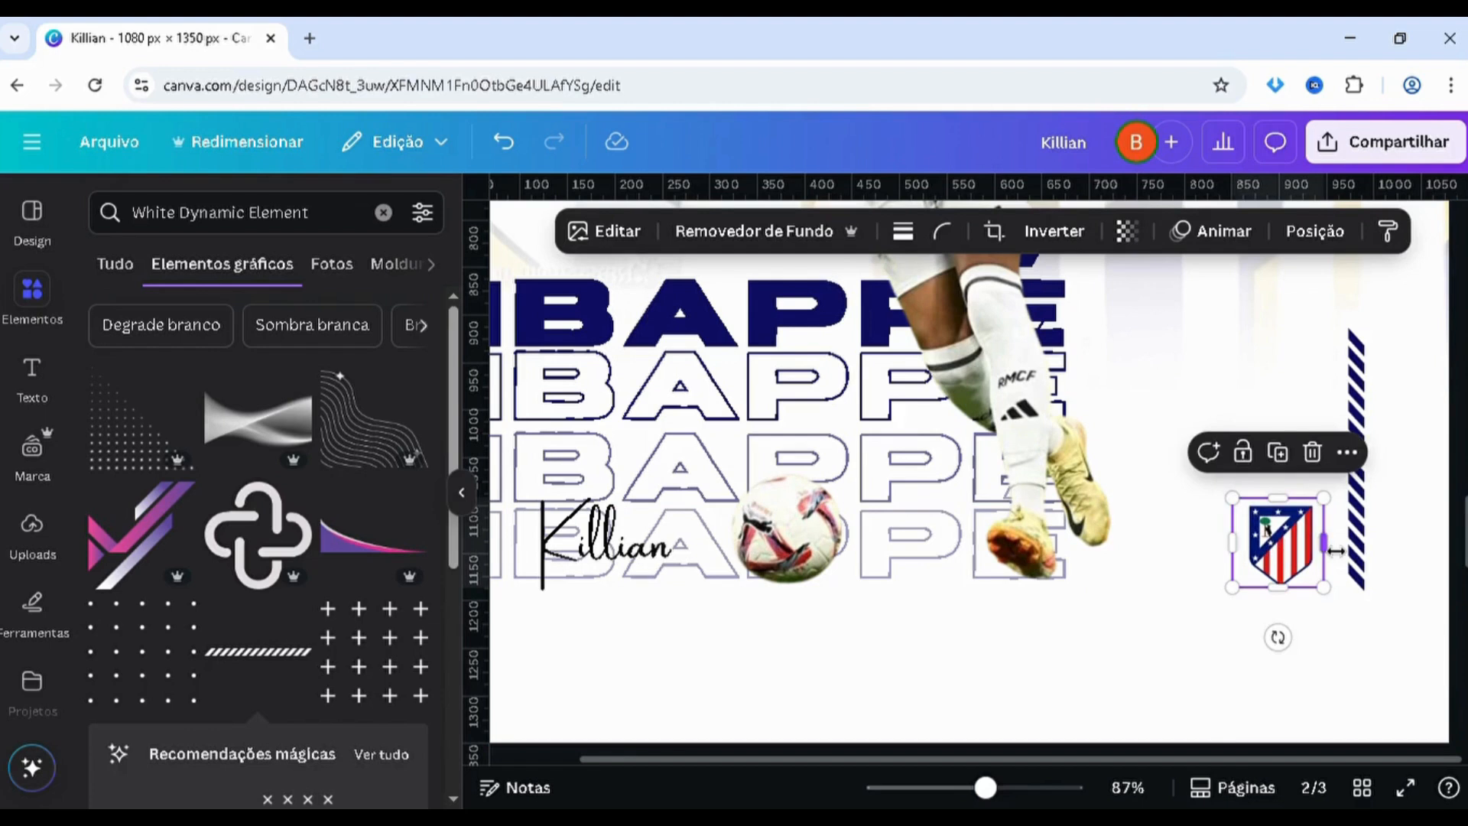
pyautogui.moveTo(1336, 550); pyautogui.dragTo(1294, 552)
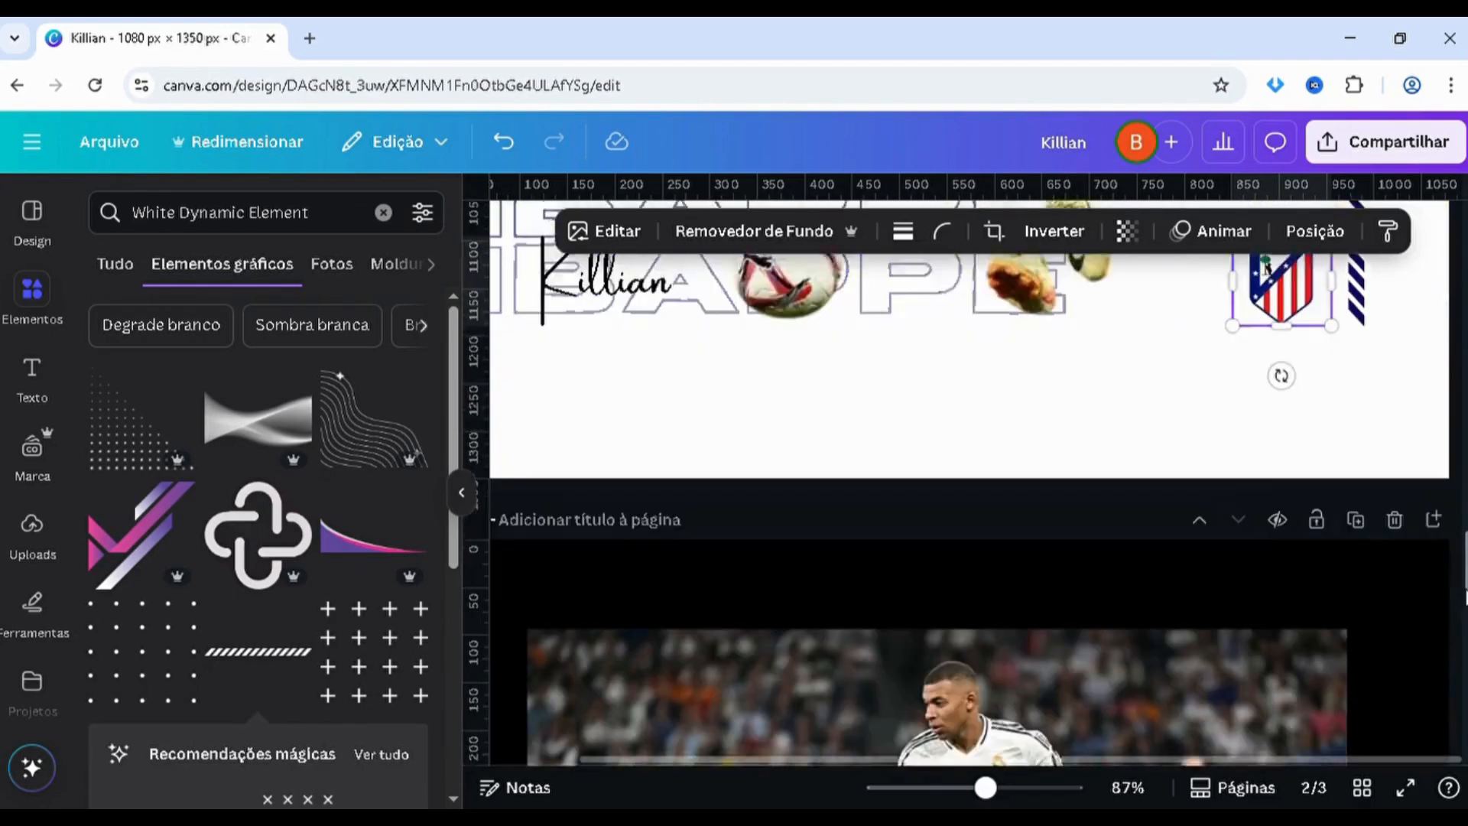
# Copy the small Real Madrid crest from page 3 and paste it onto page 2
pyautogui.scroll(-5, 1456, 581)
pyautogui.scroll(-4, 1288, 500)
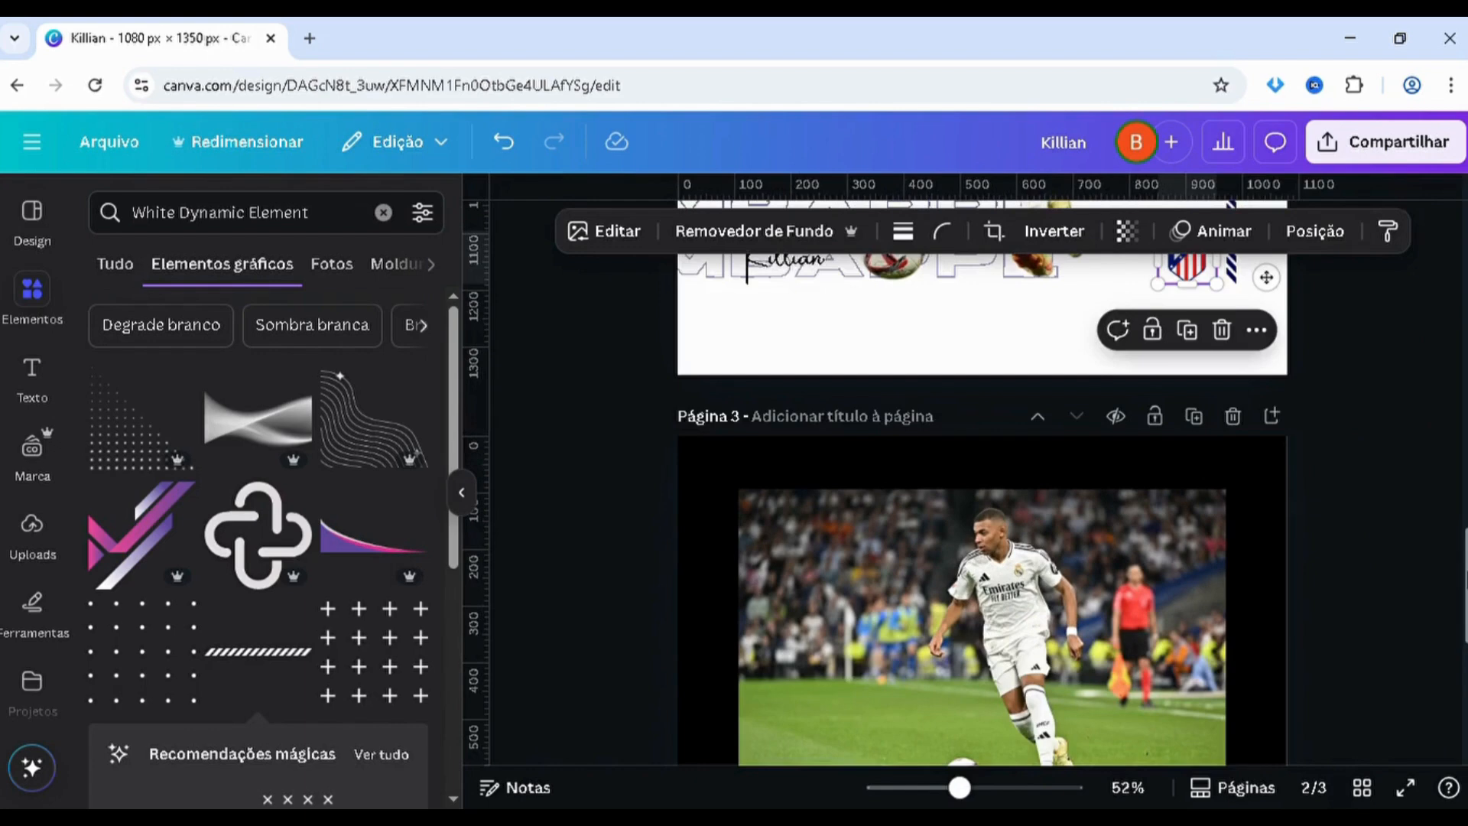
pyautogui.scroll(3, 1288, 500)
pyautogui.scroll(-2, 1288, 500)
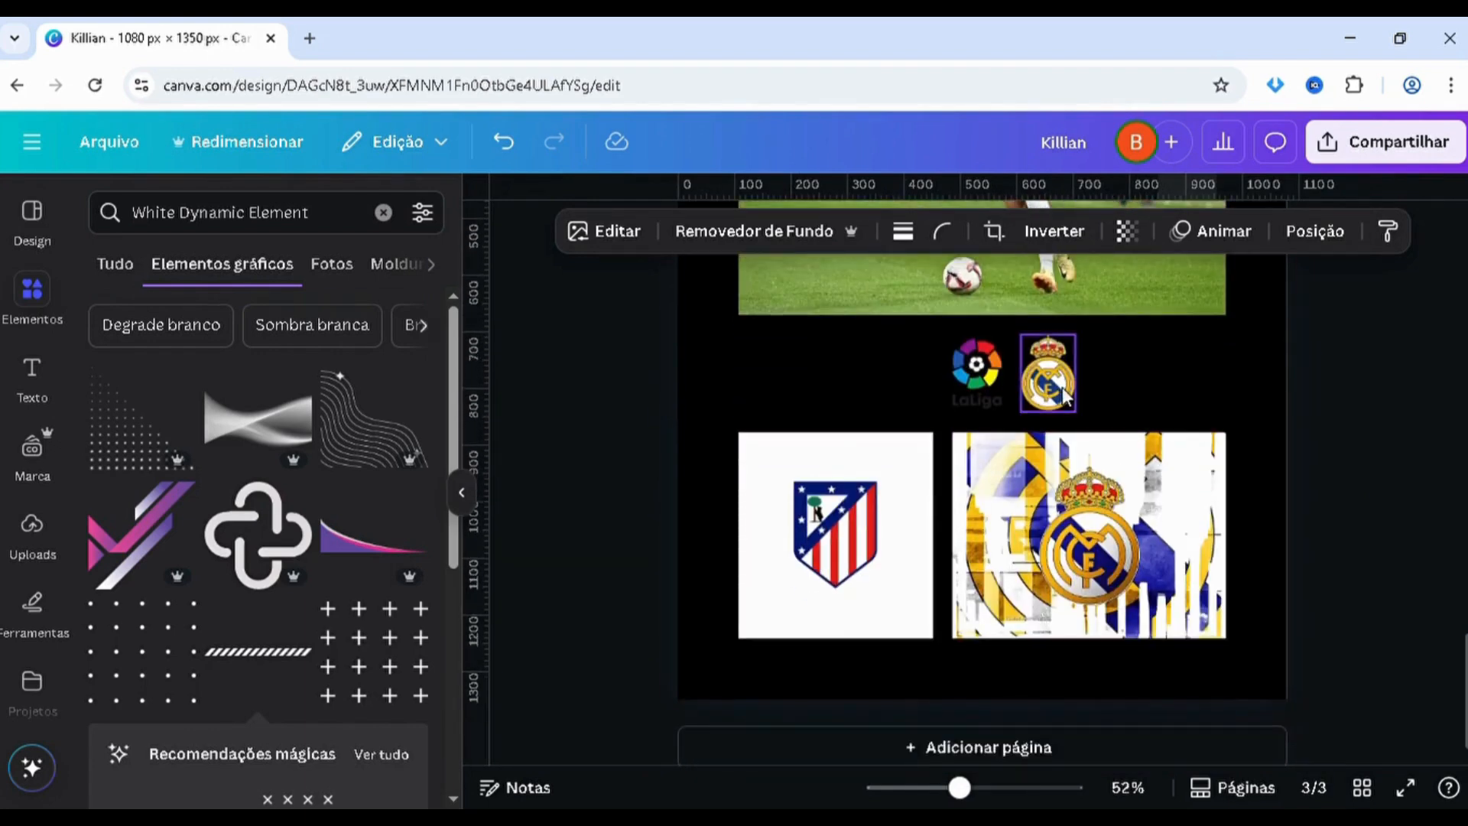
pyautogui.scroll(3, 1419, 508)
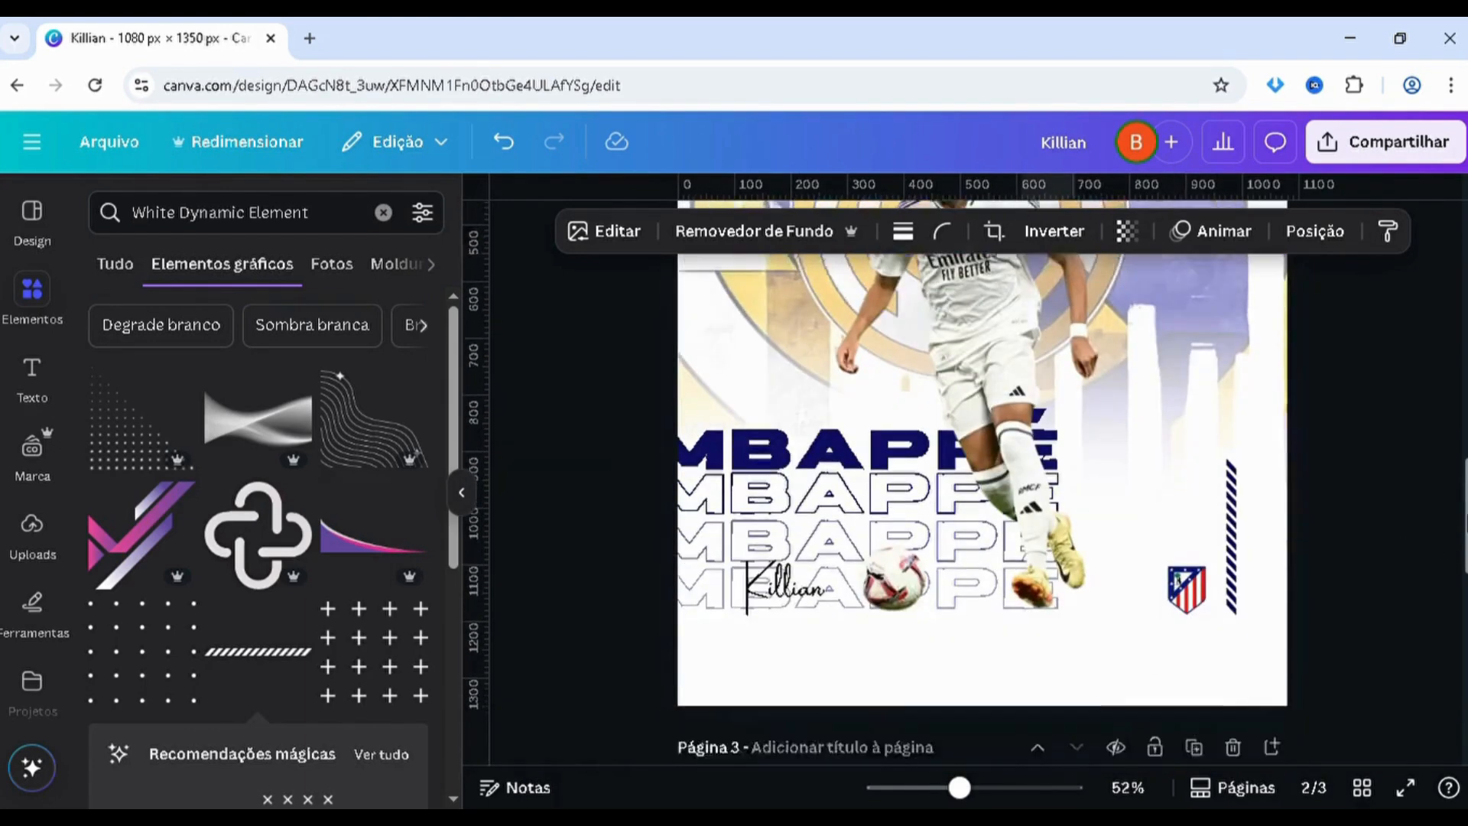
pyautogui.scroll(1, 1392, 528)
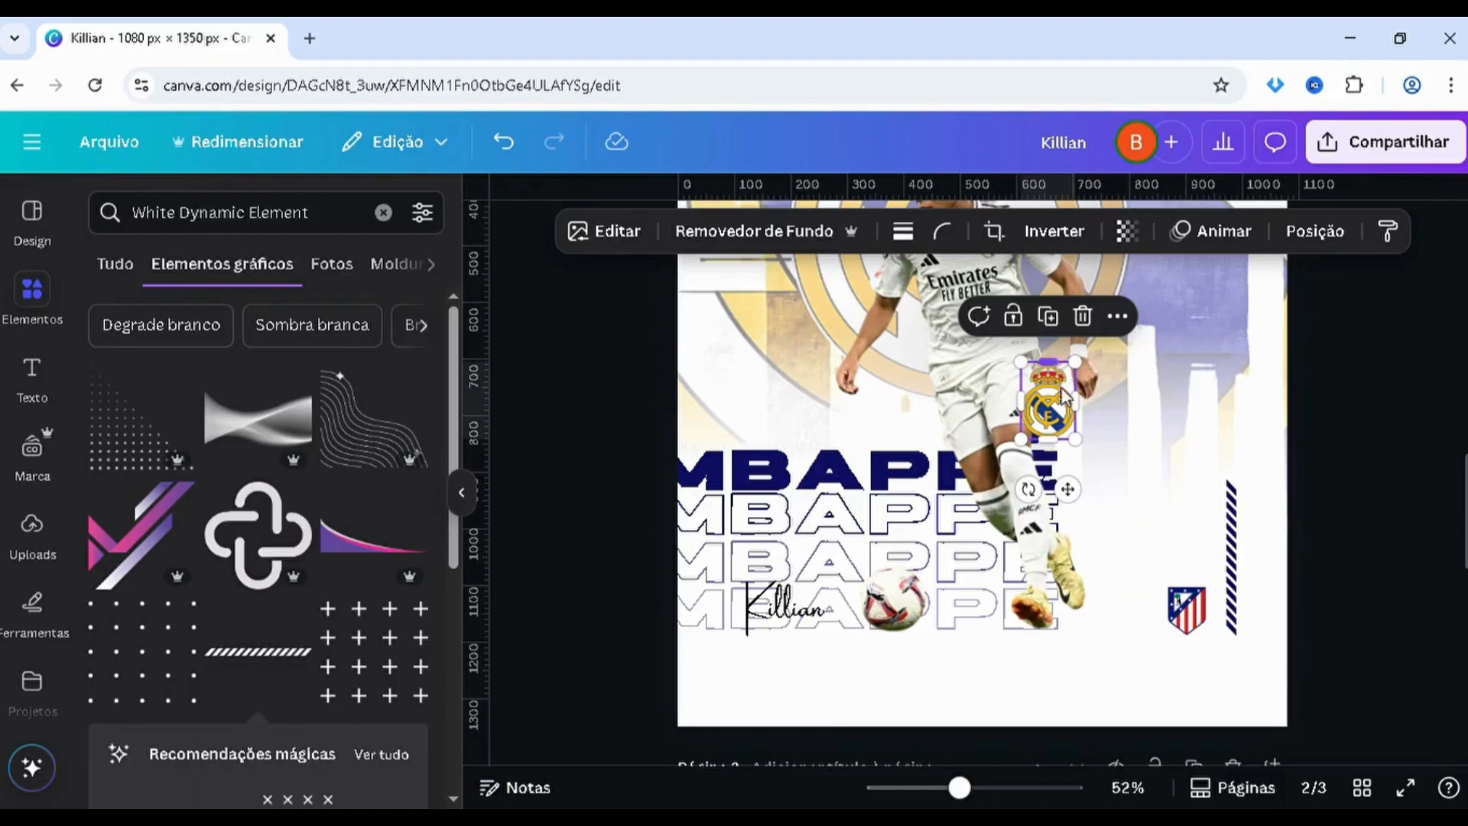
# Place the Real Madrid crest directly above the Atlético Madrid crest and scale it down to a similar width
pyautogui.moveTo(1073, 438); pyautogui.dragTo(1210, 539)
pyautogui.scroll(5, 1215, 550)
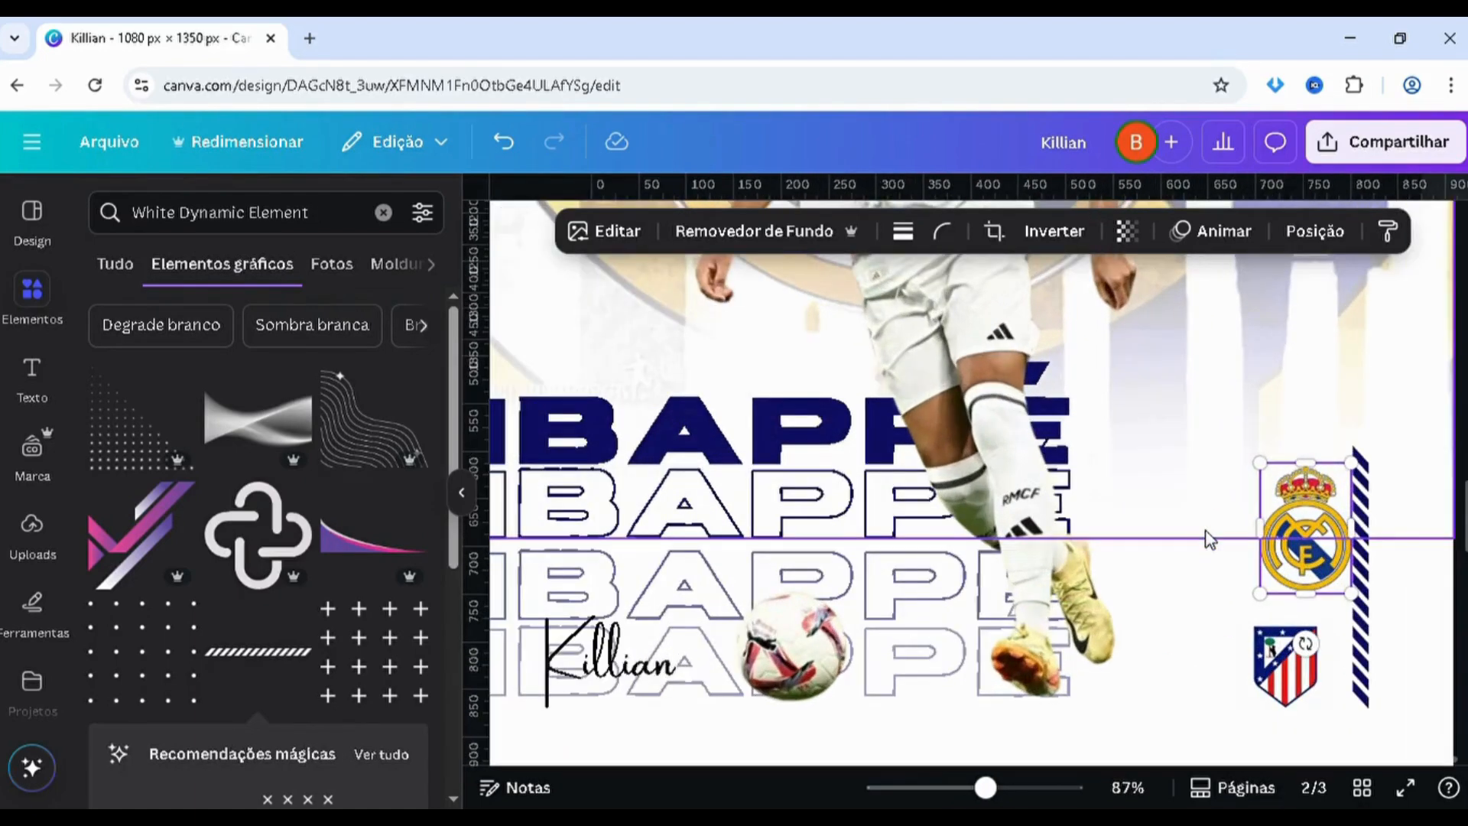
pyautogui.moveTo(1352, 463); pyautogui.dragTo(1336, 485)
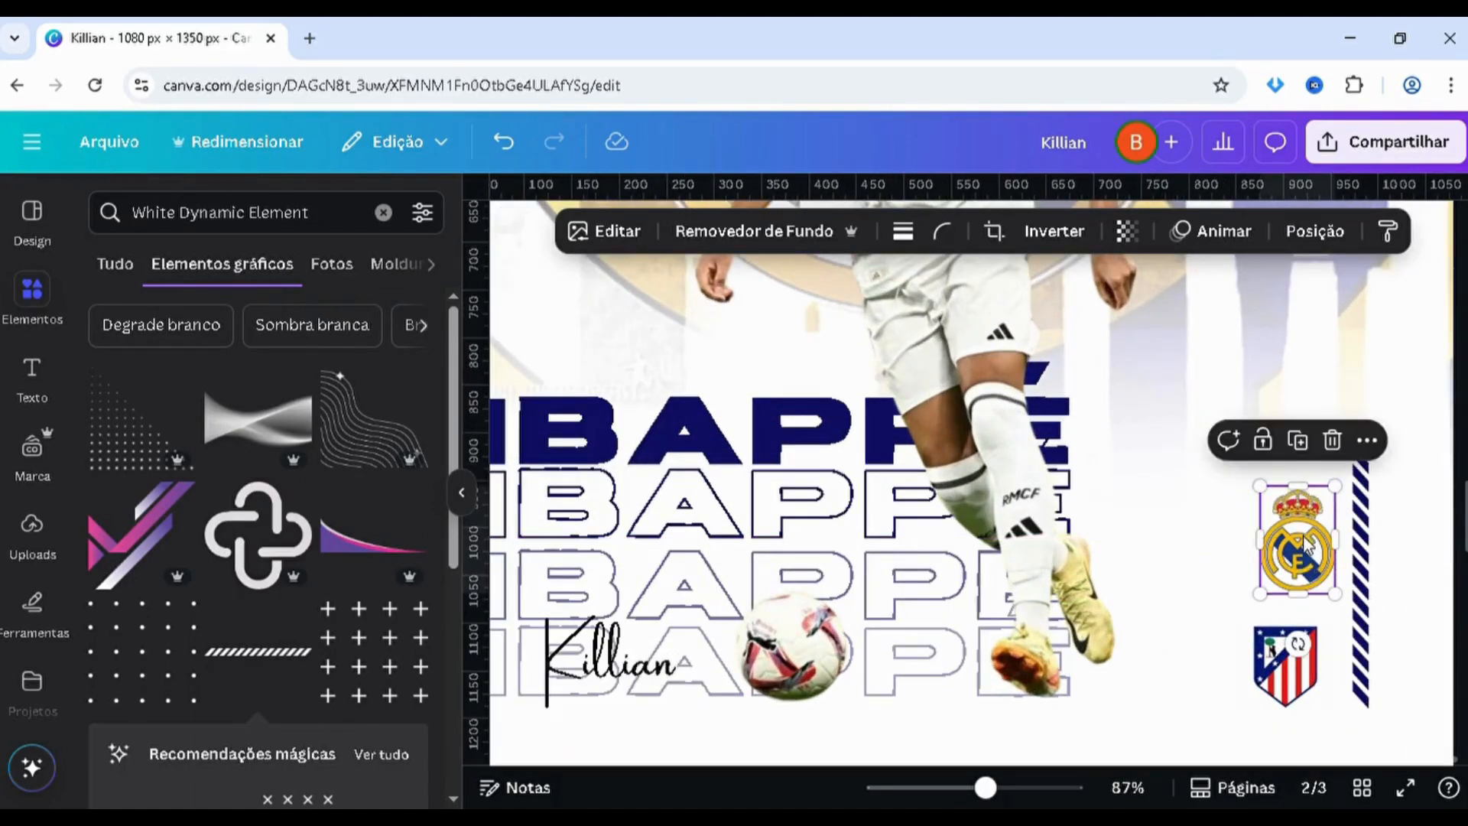
pyautogui.moveTo(1319, 547); pyautogui.dragTo(1312, 558)
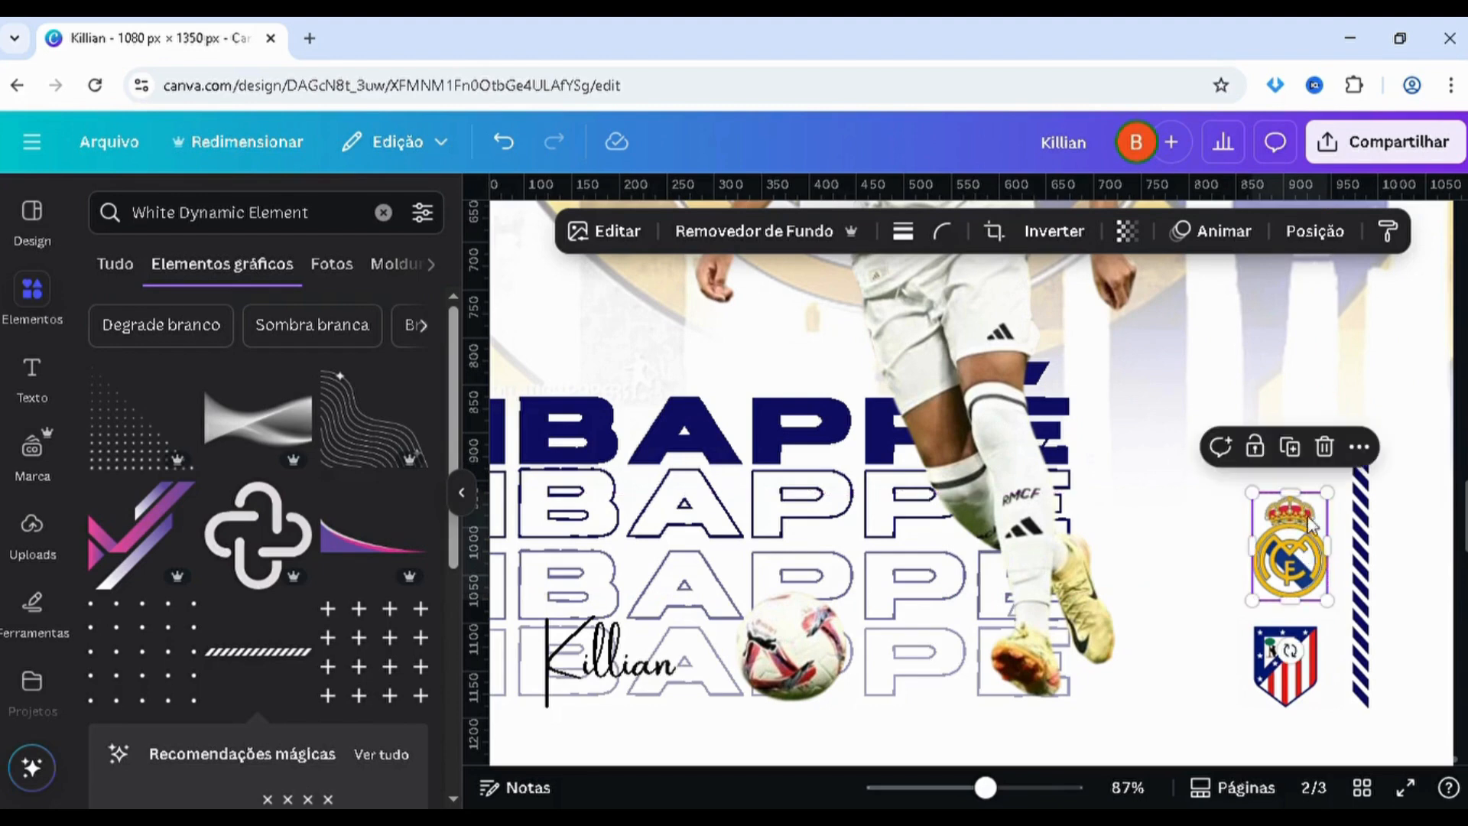
pyautogui.moveTo(1332, 507); pyautogui.dragTo(1320, 505)
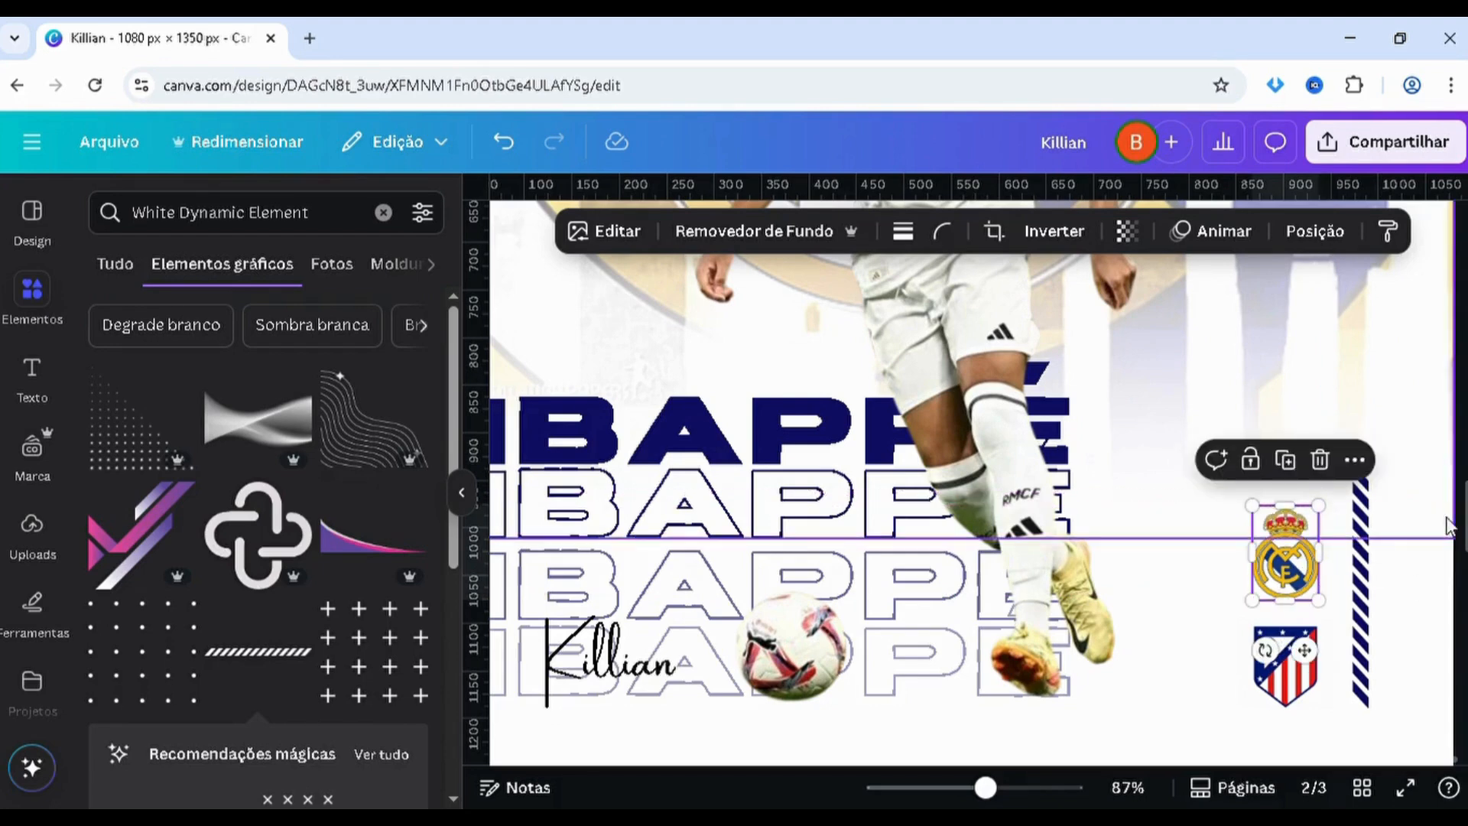
# Shift both club crests closer to the striped bar, keeping them stacked with the lower crest level with the bar's bottom
pyautogui.scroll(-3, 1347, 565)
pyautogui.click(1347, 564)
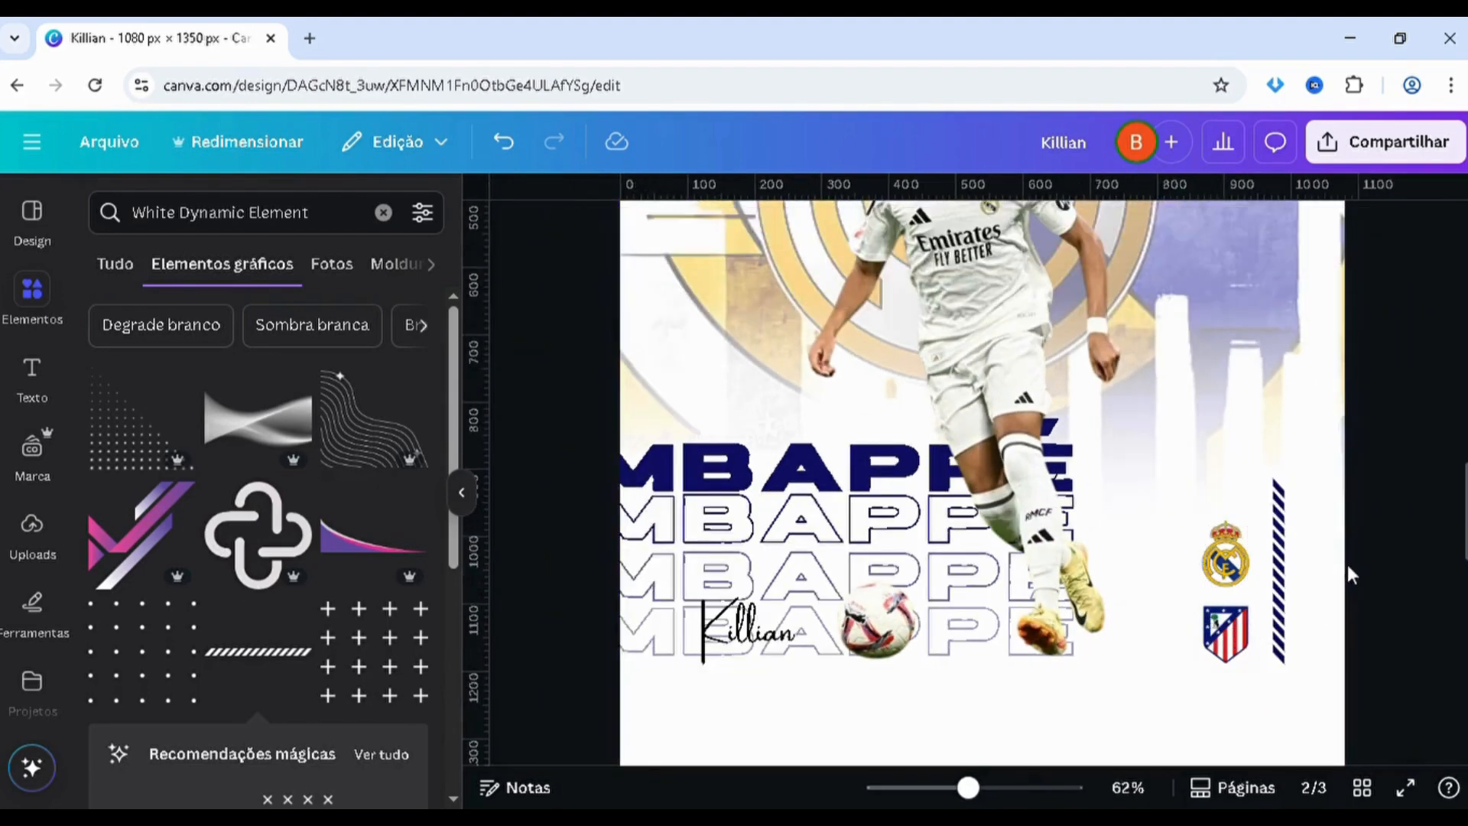
pyautogui.moveTo(1228, 637); pyautogui.dragTo(1252, 639)
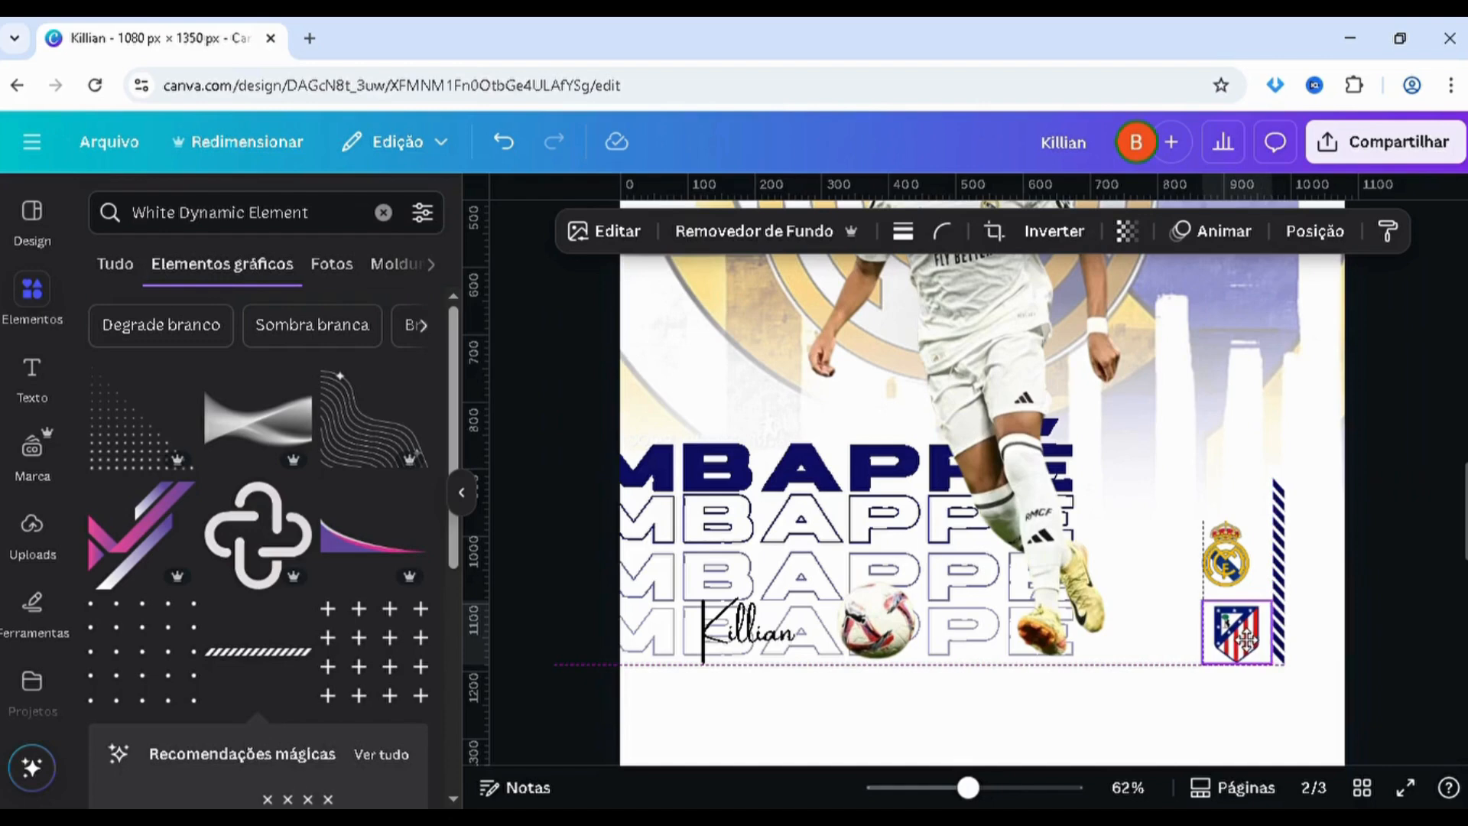
pyautogui.moveTo(1244, 578); pyautogui.dragTo(1253, 567)
# Copy the 16:30 and 16/03 texts from page 1 and paste them onto page 2
pyautogui.moveTo(1466, 507); pyautogui.dragTo(1466, 341)
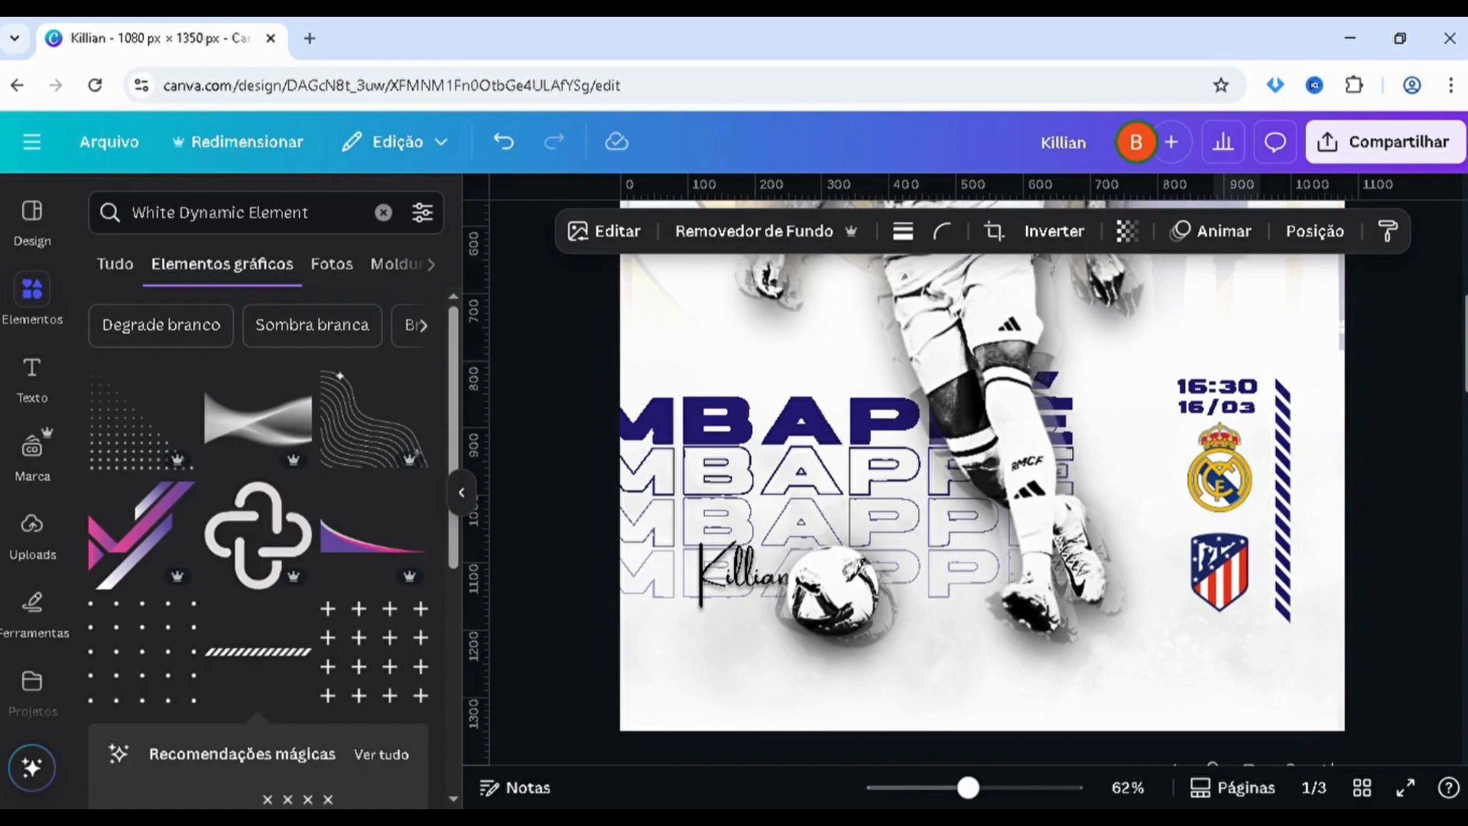
pyautogui.moveTo(1466, 342)
pyautogui.mouseDown()
pyautogui.moveTo(1466, 692)
pyautogui.moveTo(1449, 354)
pyautogui.mouseUp()
pyautogui.scroll(2, 1448, 353)
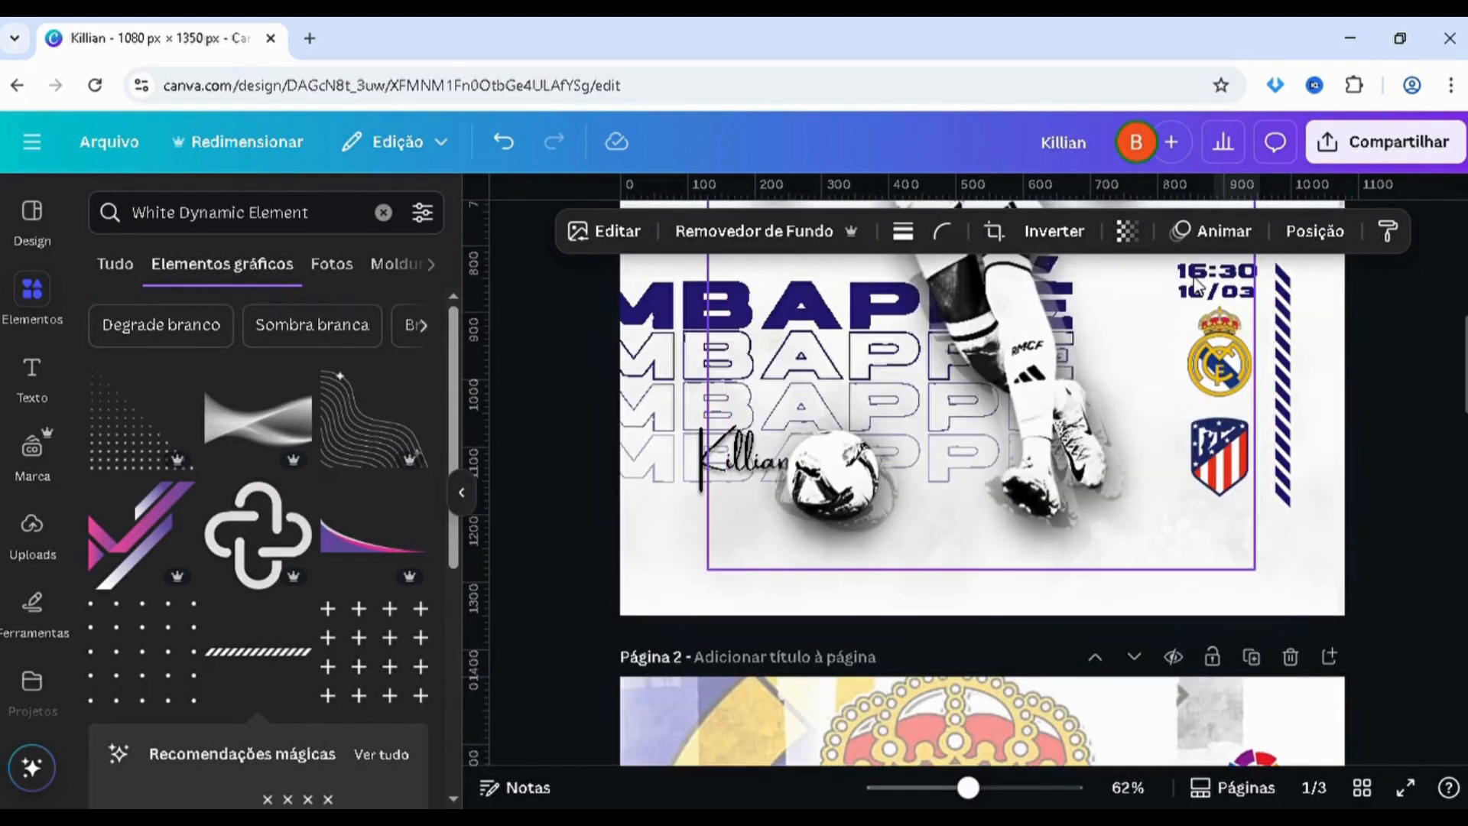
pyautogui.scroll(3, 1247, 413)
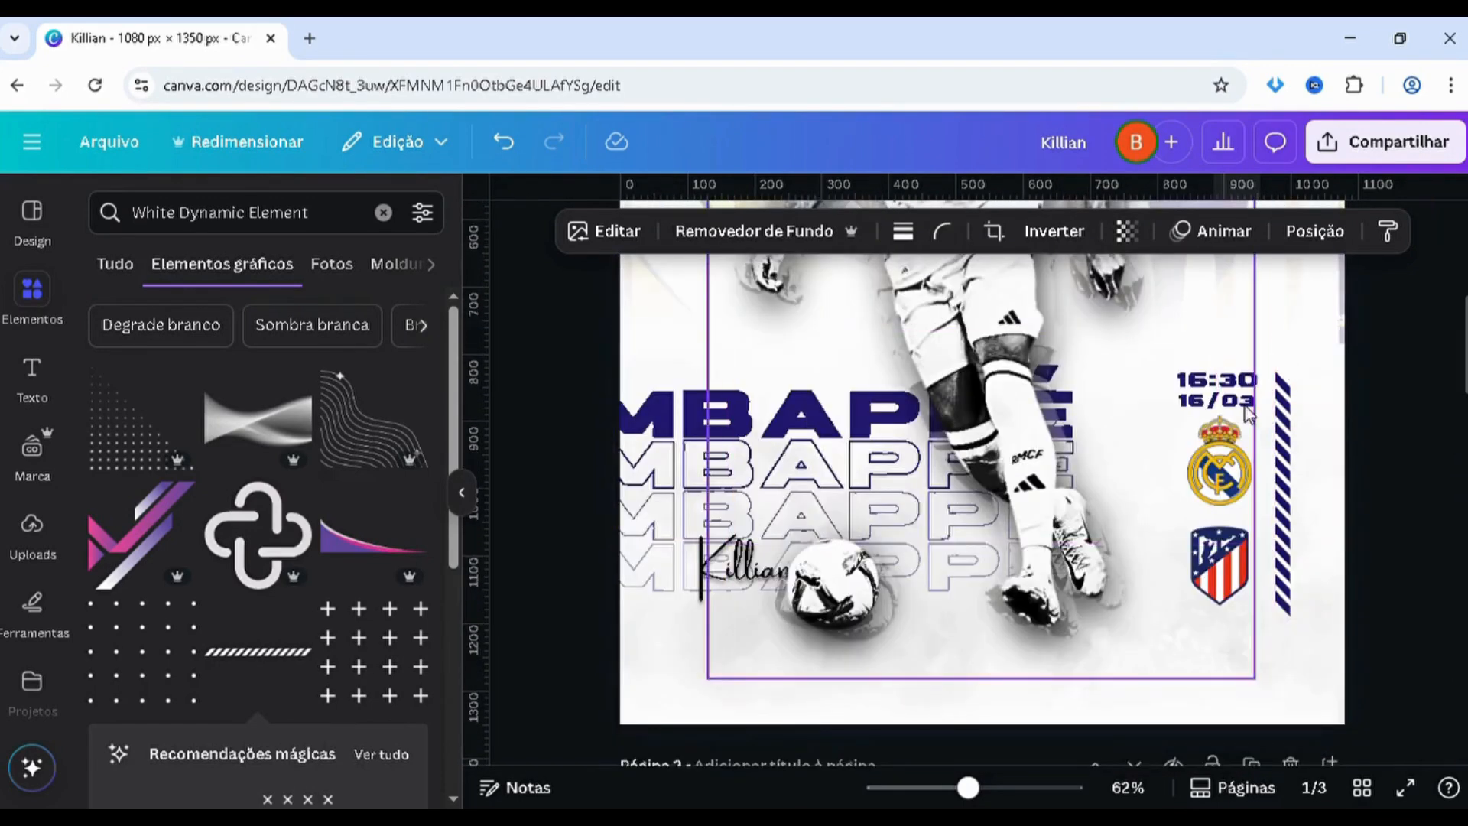
pyautogui.hotkey('alt', '1')
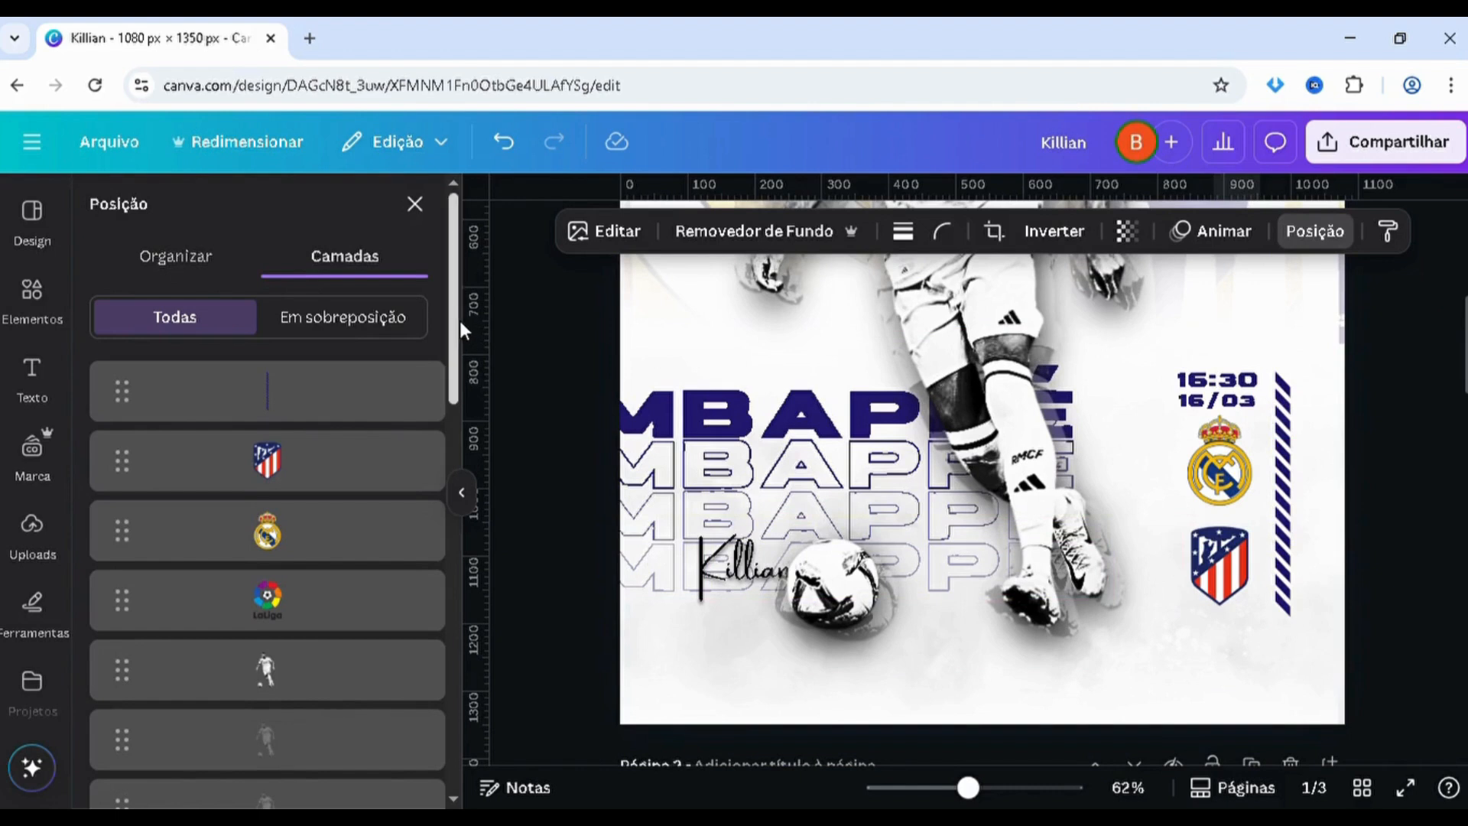
pyautogui.moveTo(454, 320); pyautogui.dragTo(462, 650)
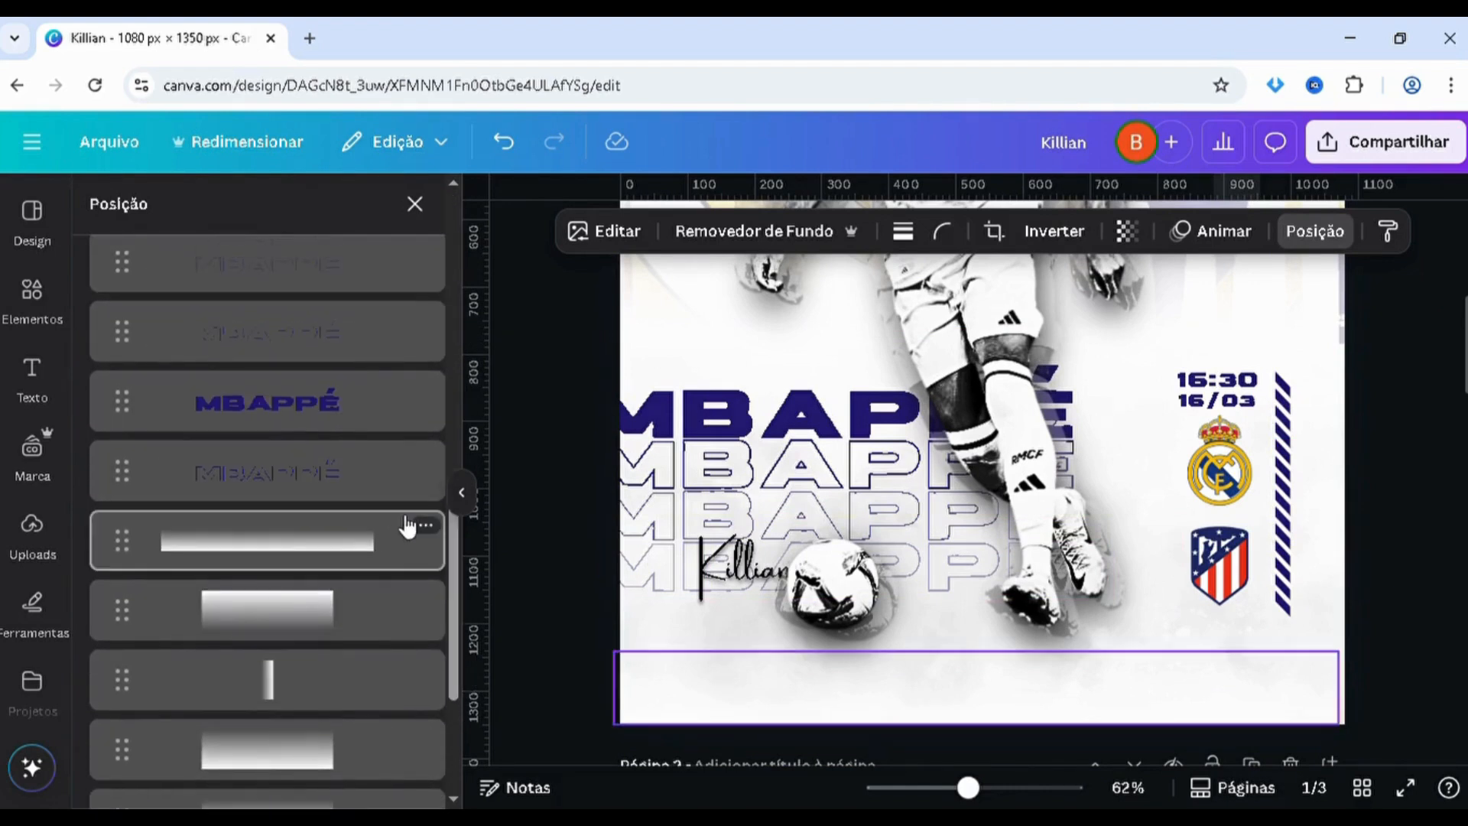
pyautogui.moveTo(458, 580); pyautogui.dragTo(452, 460)
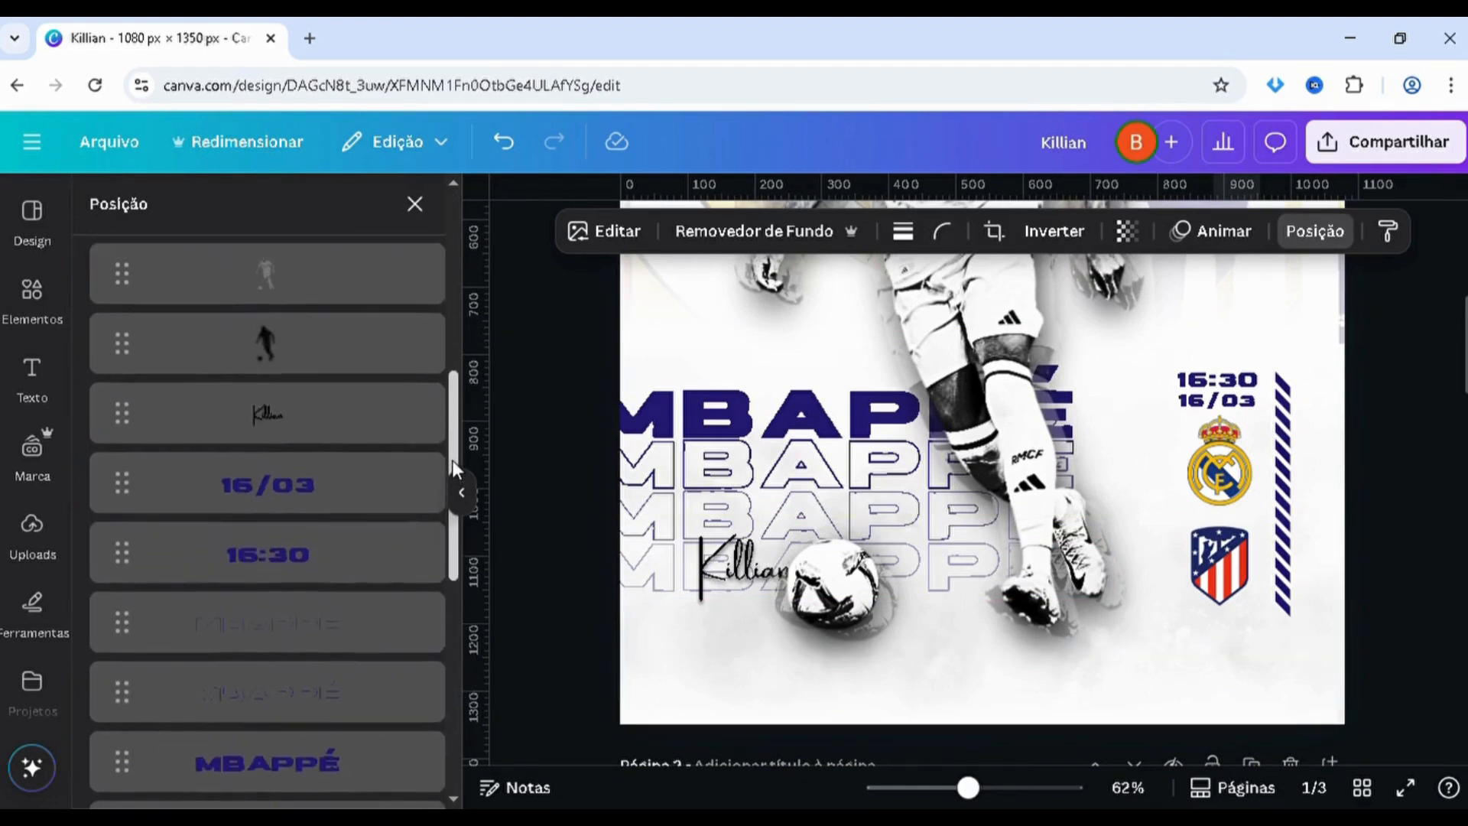
pyautogui.click(334, 495)
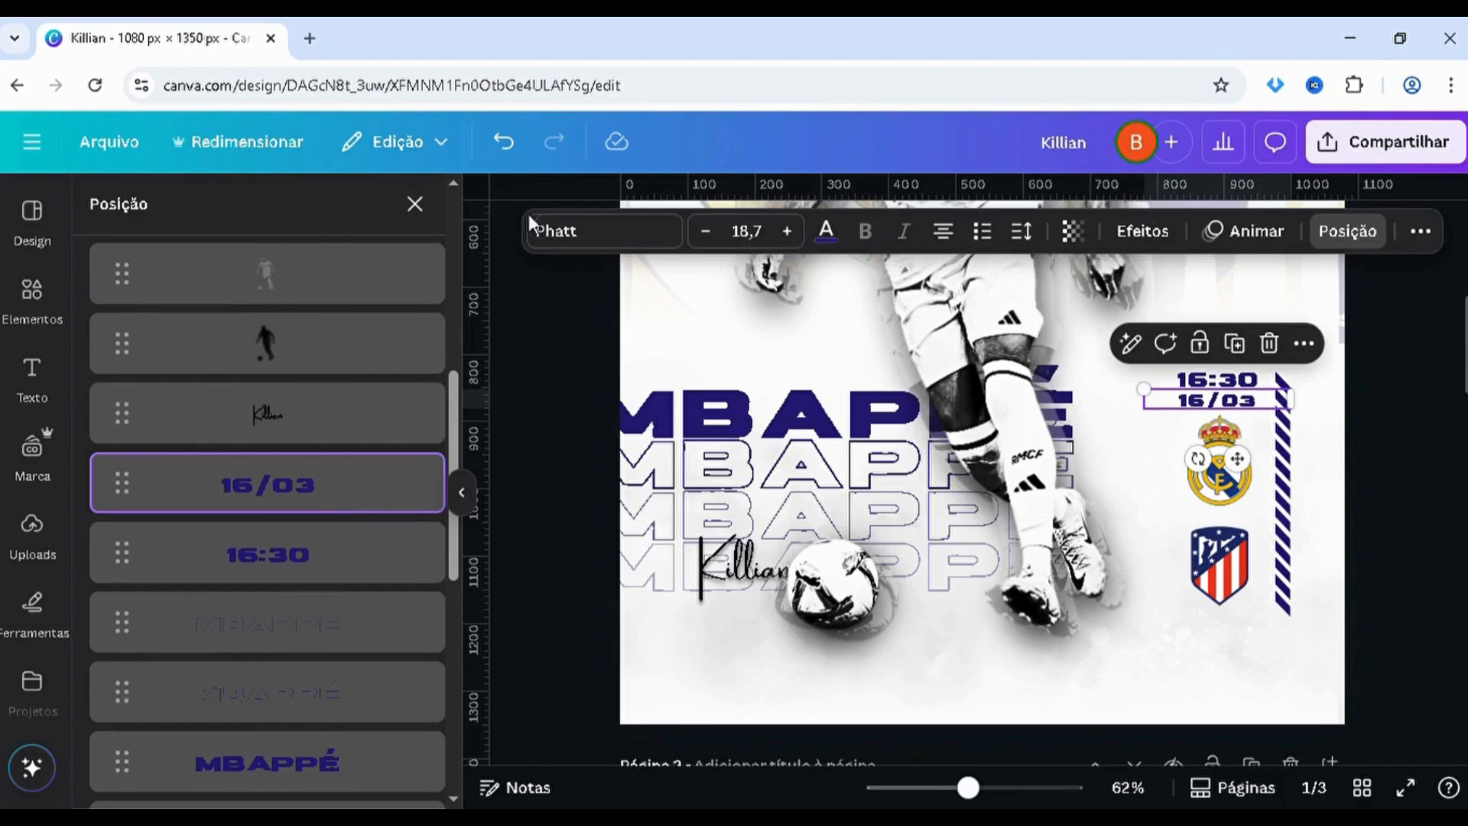
pyautogui.keyDown('shift'); pyautogui.click(382, 577); pyautogui.keyUp('shift')
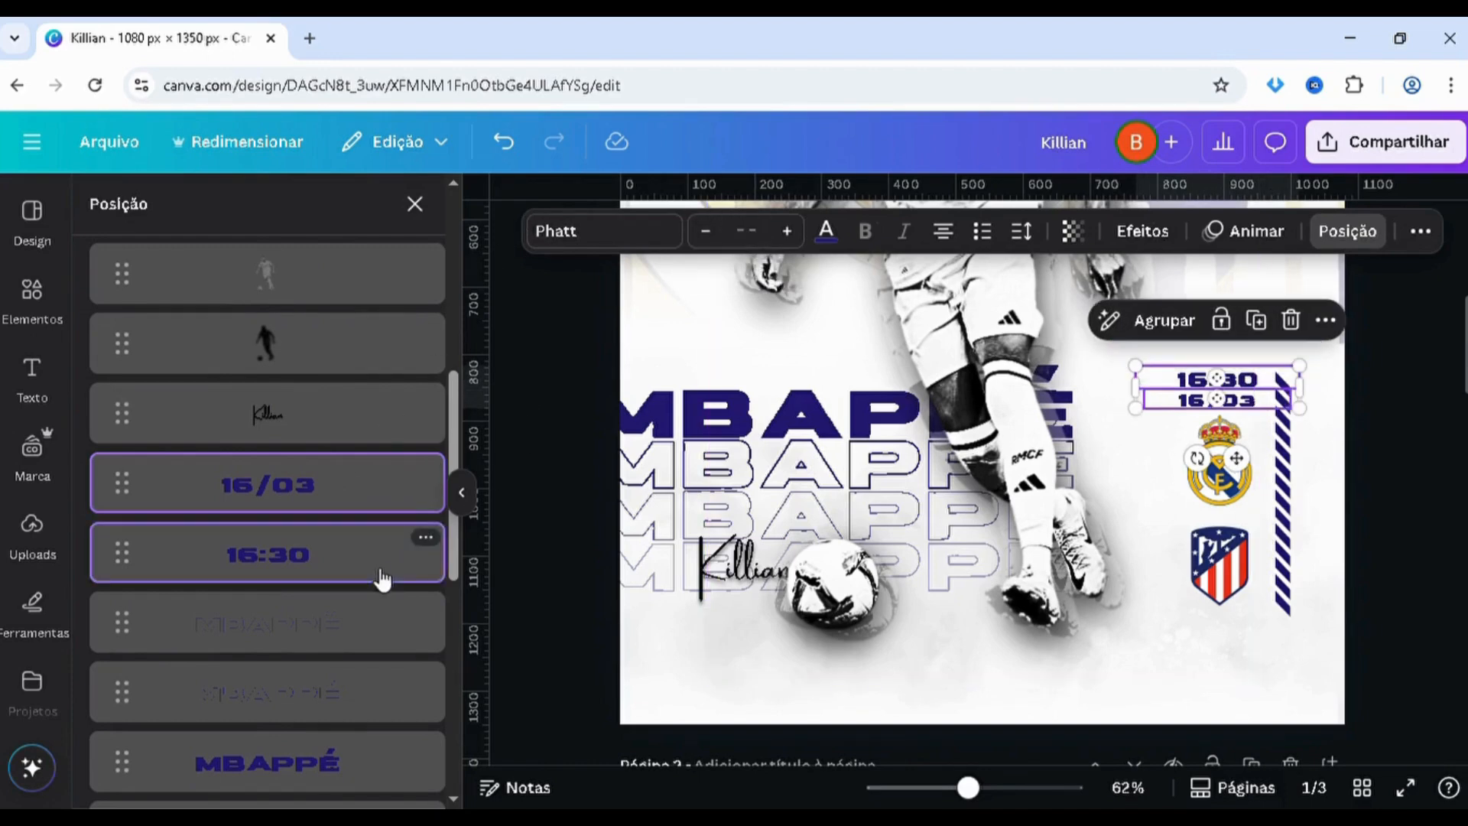
pyautogui.scroll(-8, 1177, 542)
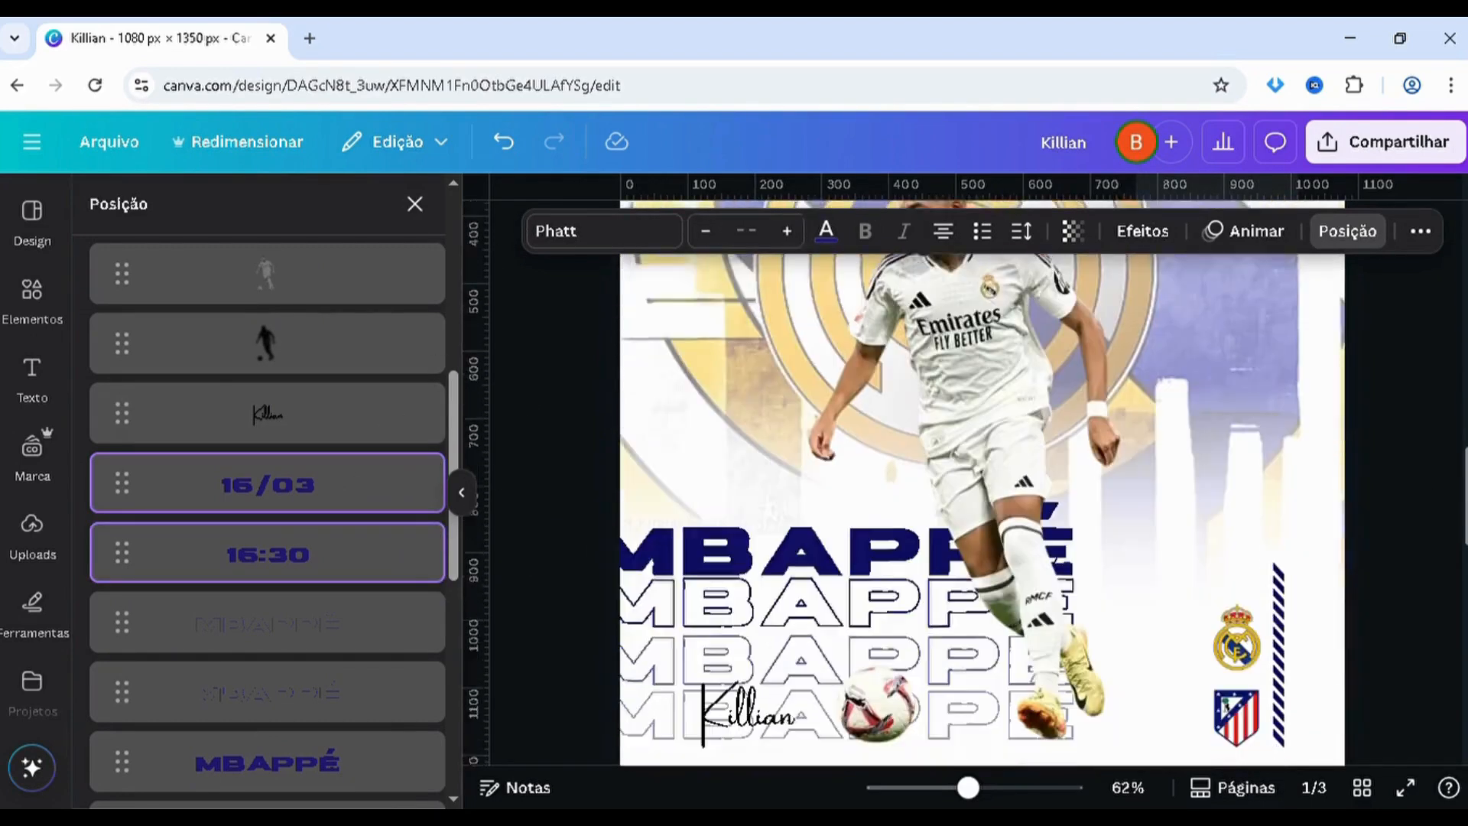
pyautogui.hotkey('ctrl', 'v')
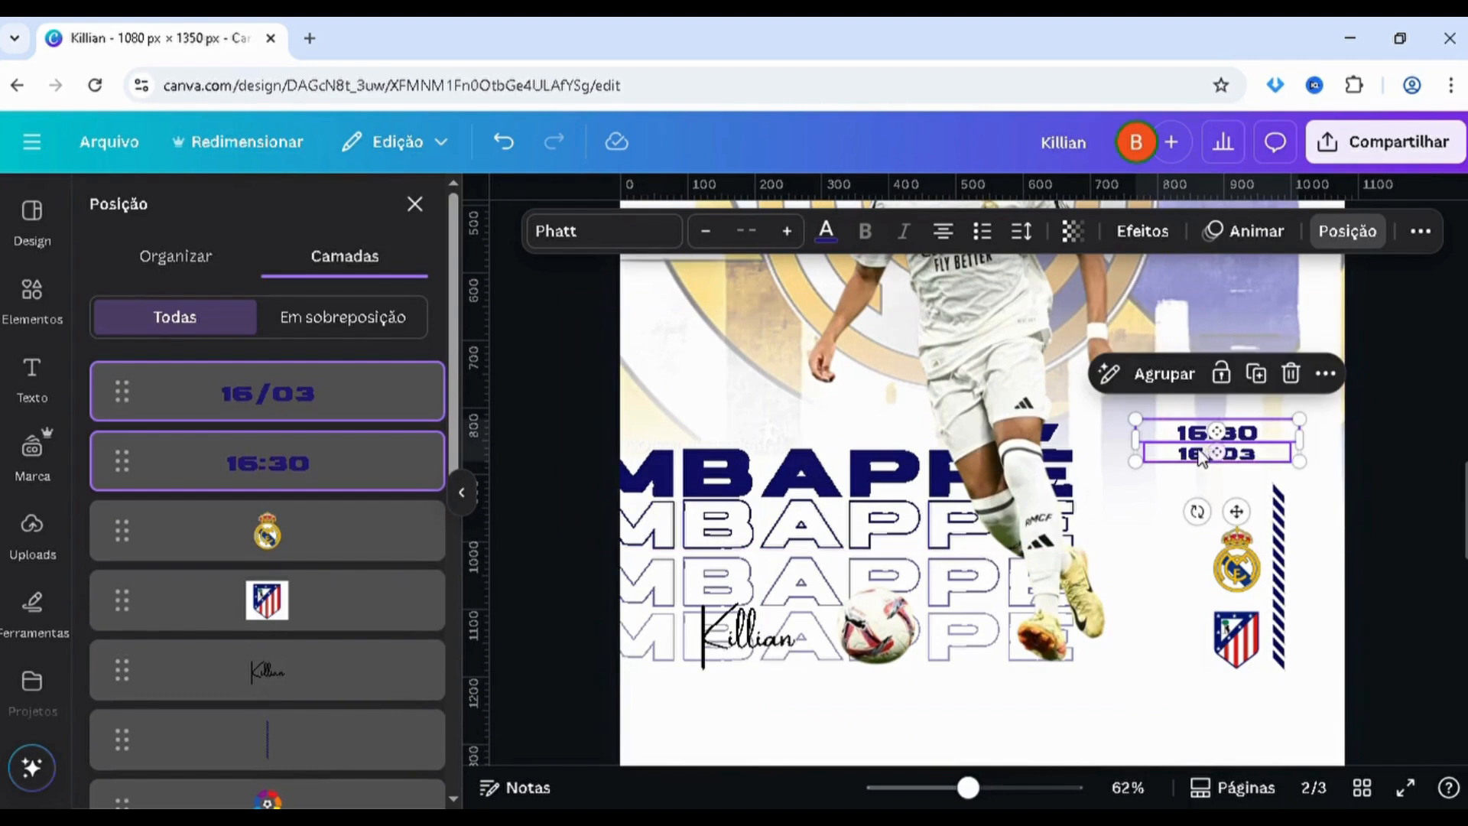
# Place the time and date beside the striped bar's upper end and centre both club crests beneath them
pyautogui.moveTo(1212, 458); pyautogui.dragTo(1189, 522)
pyautogui.moveTo(1245, 648); pyautogui.dragTo(1224, 648)
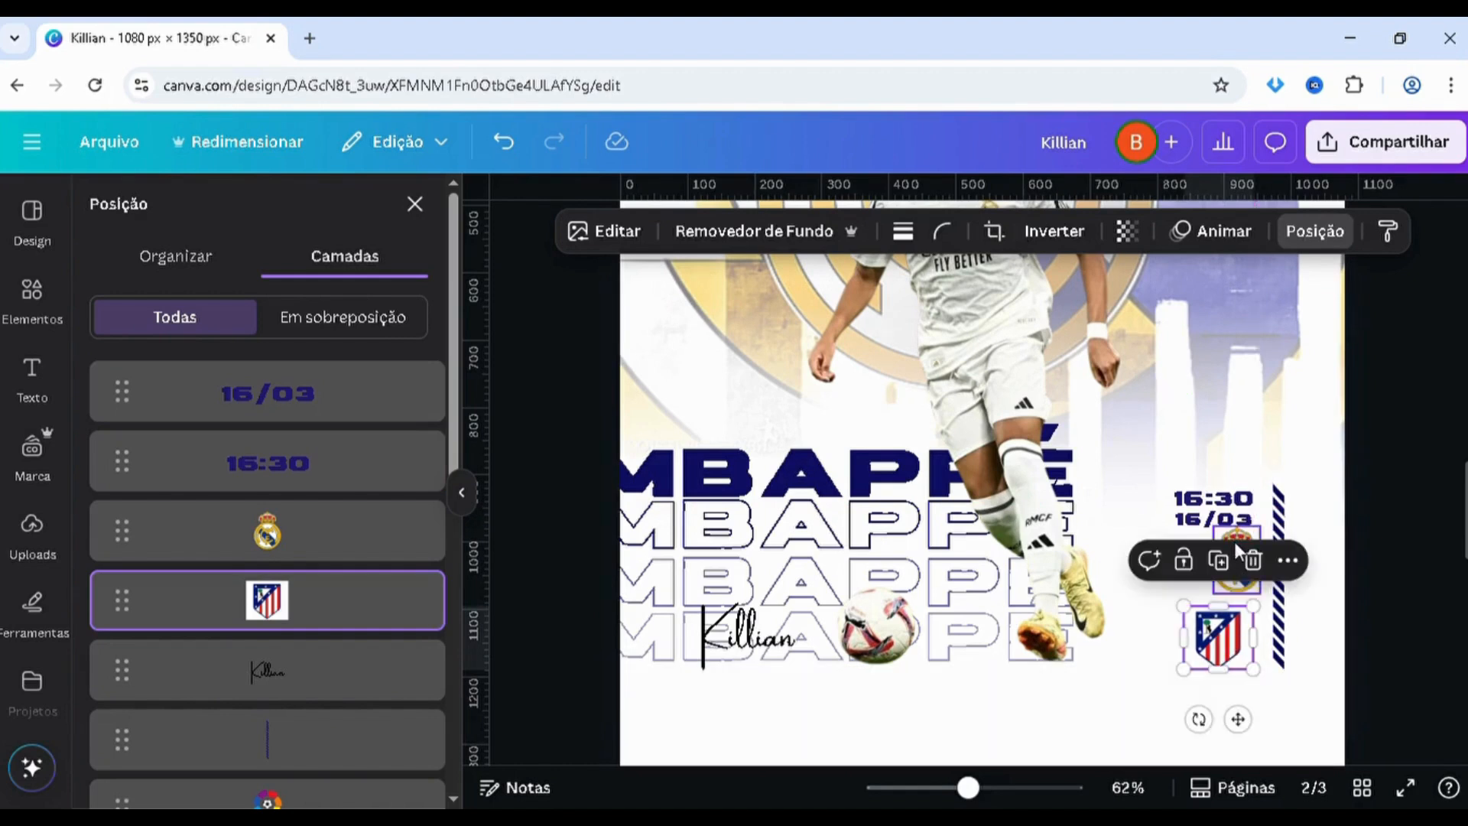
pyautogui.moveTo(1239, 541); pyautogui.dragTo(1228, 547)
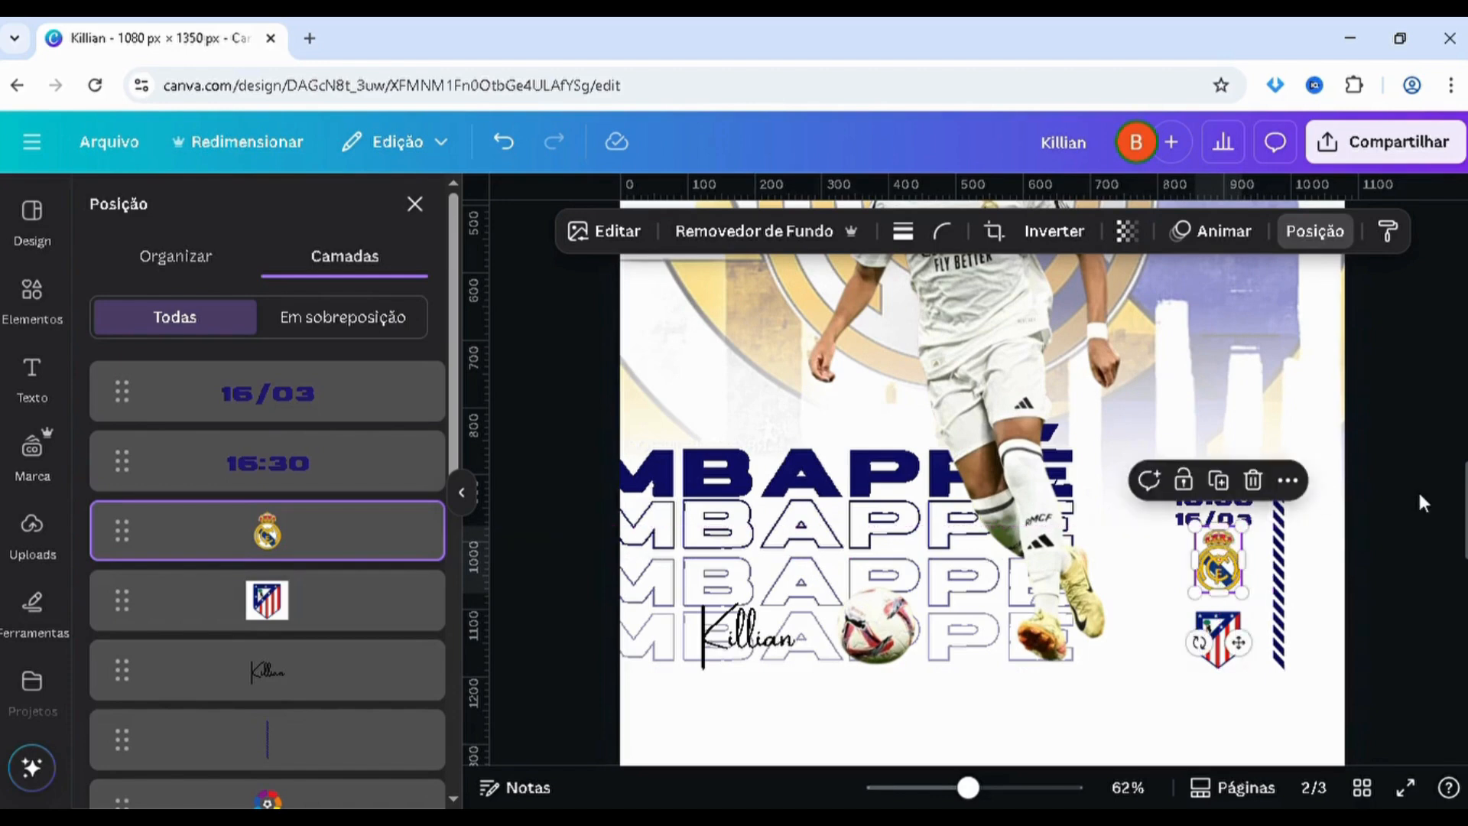
# Enlarge the striped bar so it extends well below the Atlético Madrid crest
pyautogui.moveTo(1466, 503); pyautogui.dragTo(1464, 536)
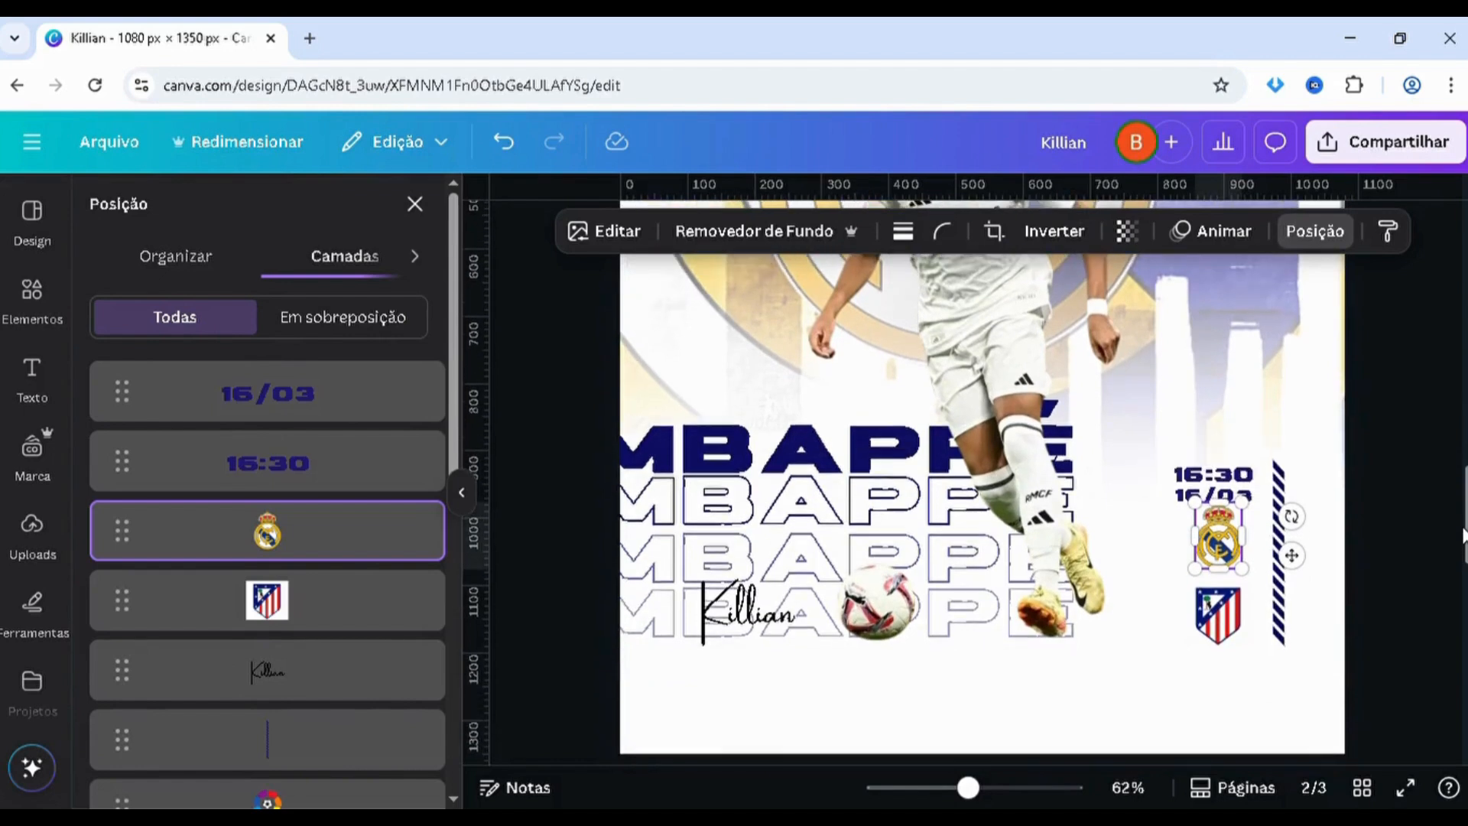
pyautogui.click(1281, 600)
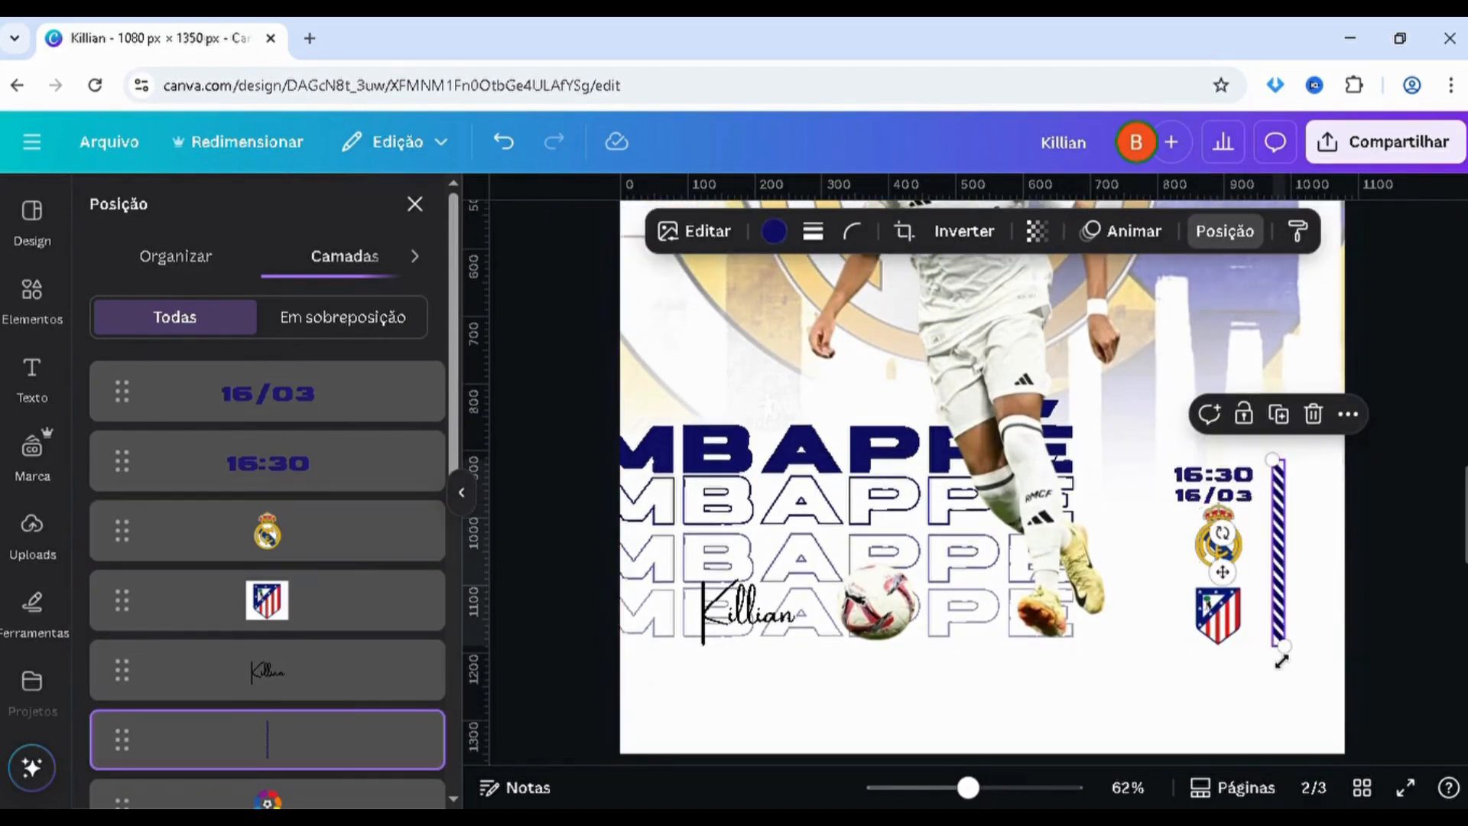
pyautogui.moveTo(1281, 659); pyautogui.dragTo(1284, 696)
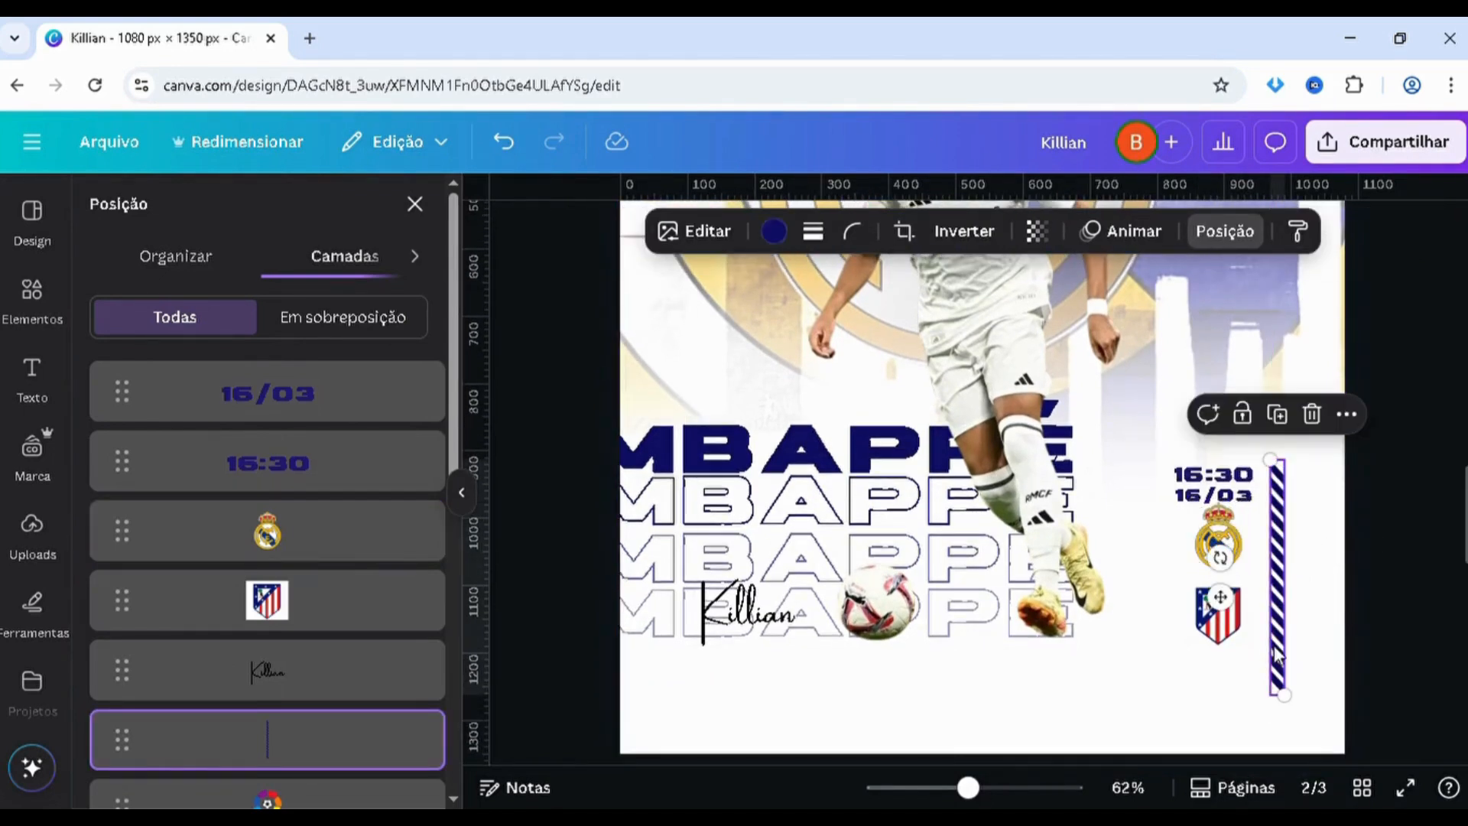
# Enlarge the Atlético Madrid crest and move it down, level with the striped bar's lower end
pyautogui.click(1225, 631)
pyautogui.moveTo(1183, 583); pyautogui.dragTo(1149, 556)
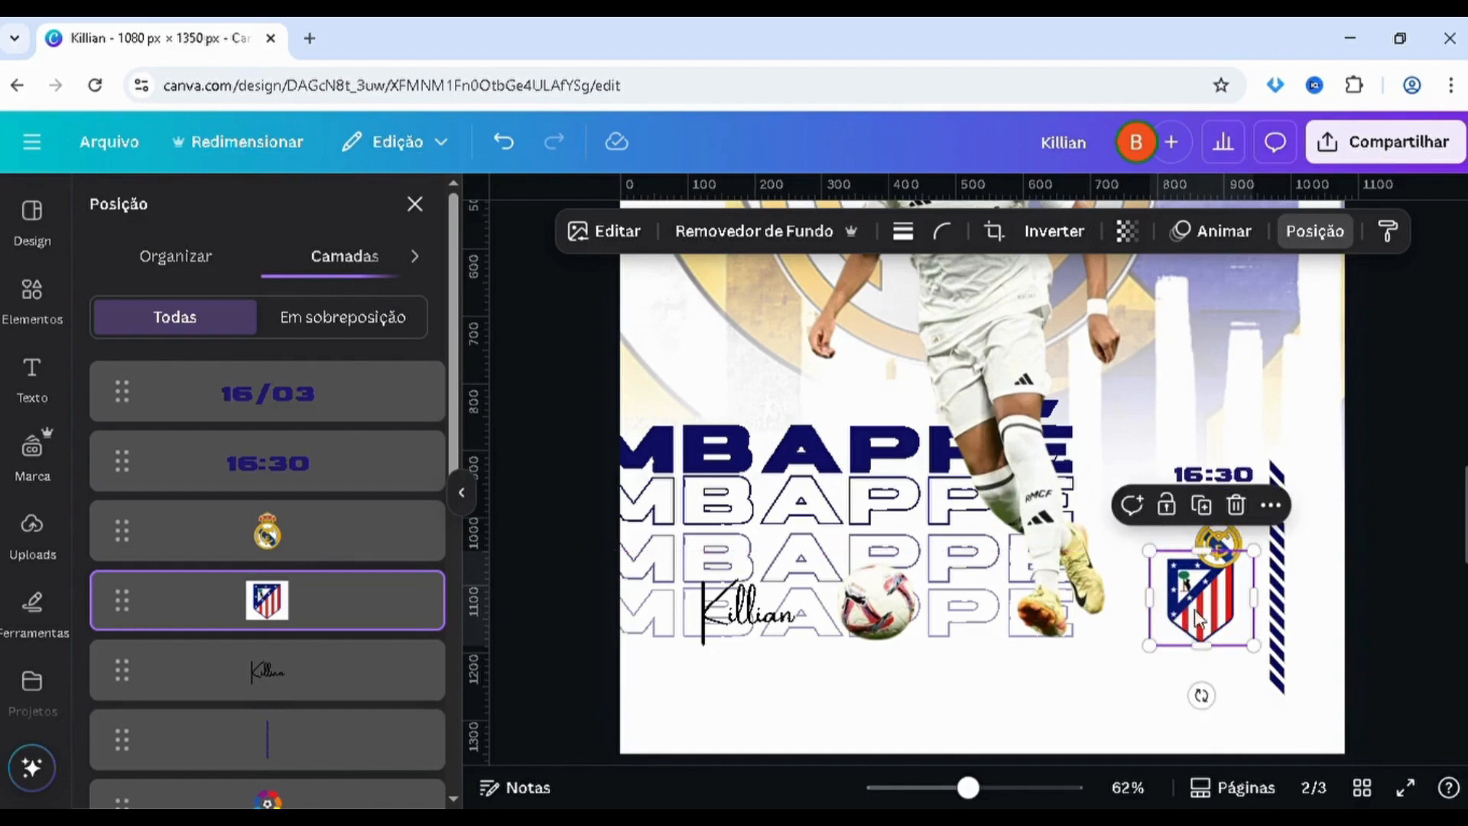
pyautogui.moveTo(1209, 627); pyautogui.dragTo(1227, 678)
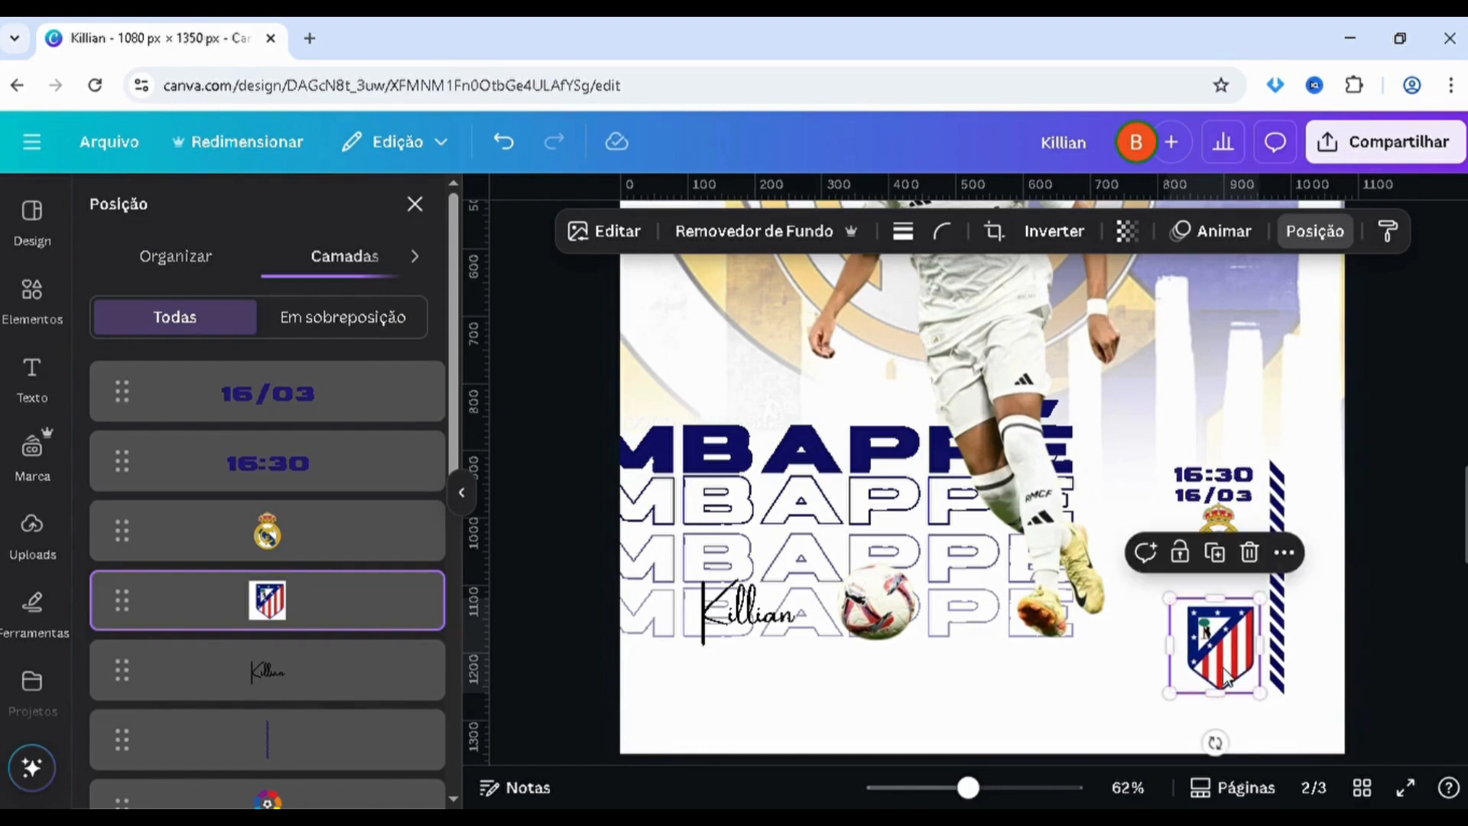
pyautogui.click(1369, 642)
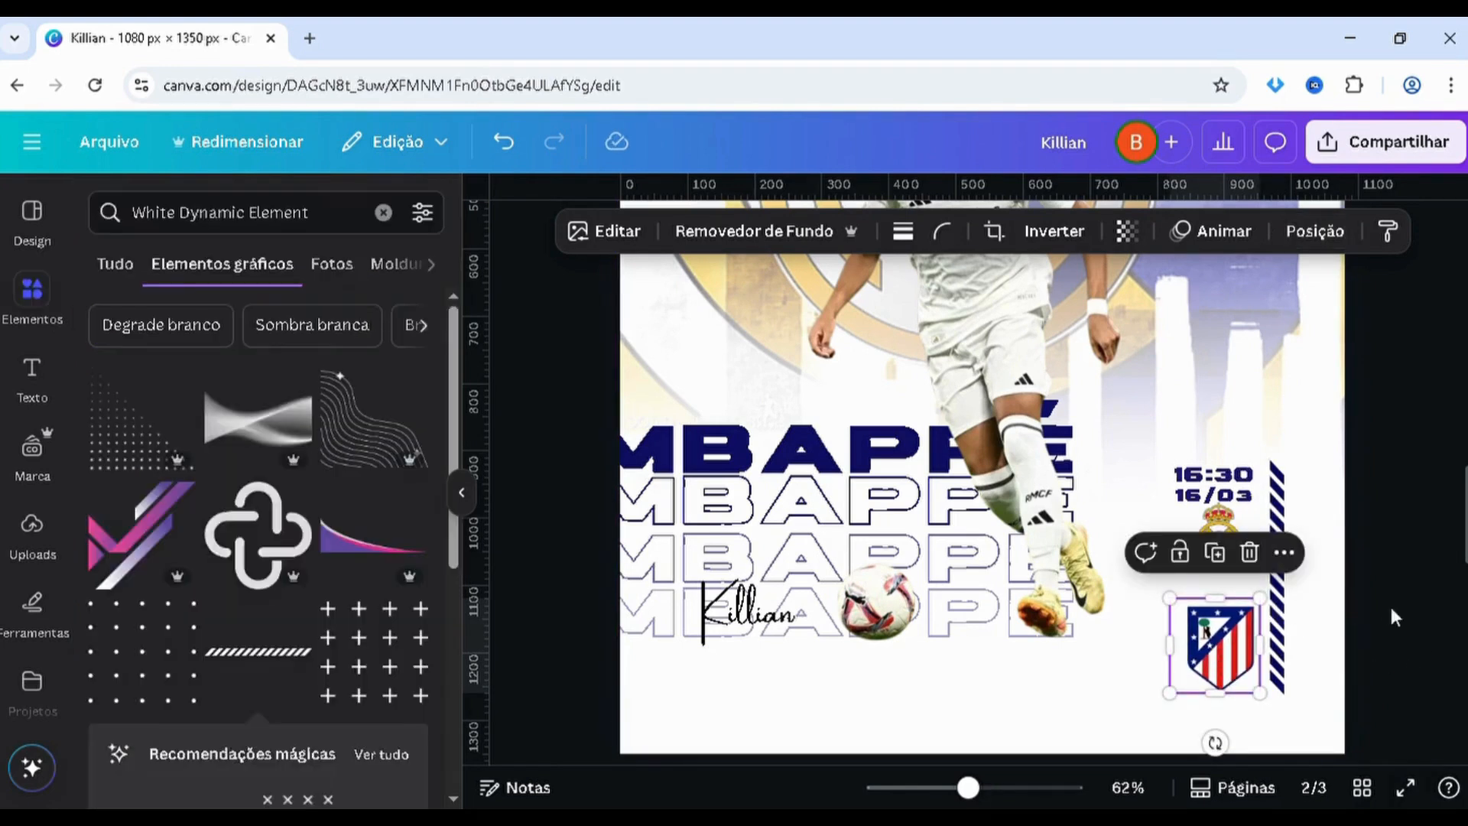
# Move the Real Madrid crest directly above the Atlético Madrid crest and enlarge it to a matching width
pyautogui.moveTo(1247, 575); pyautogui.dragTo(1259, 602)
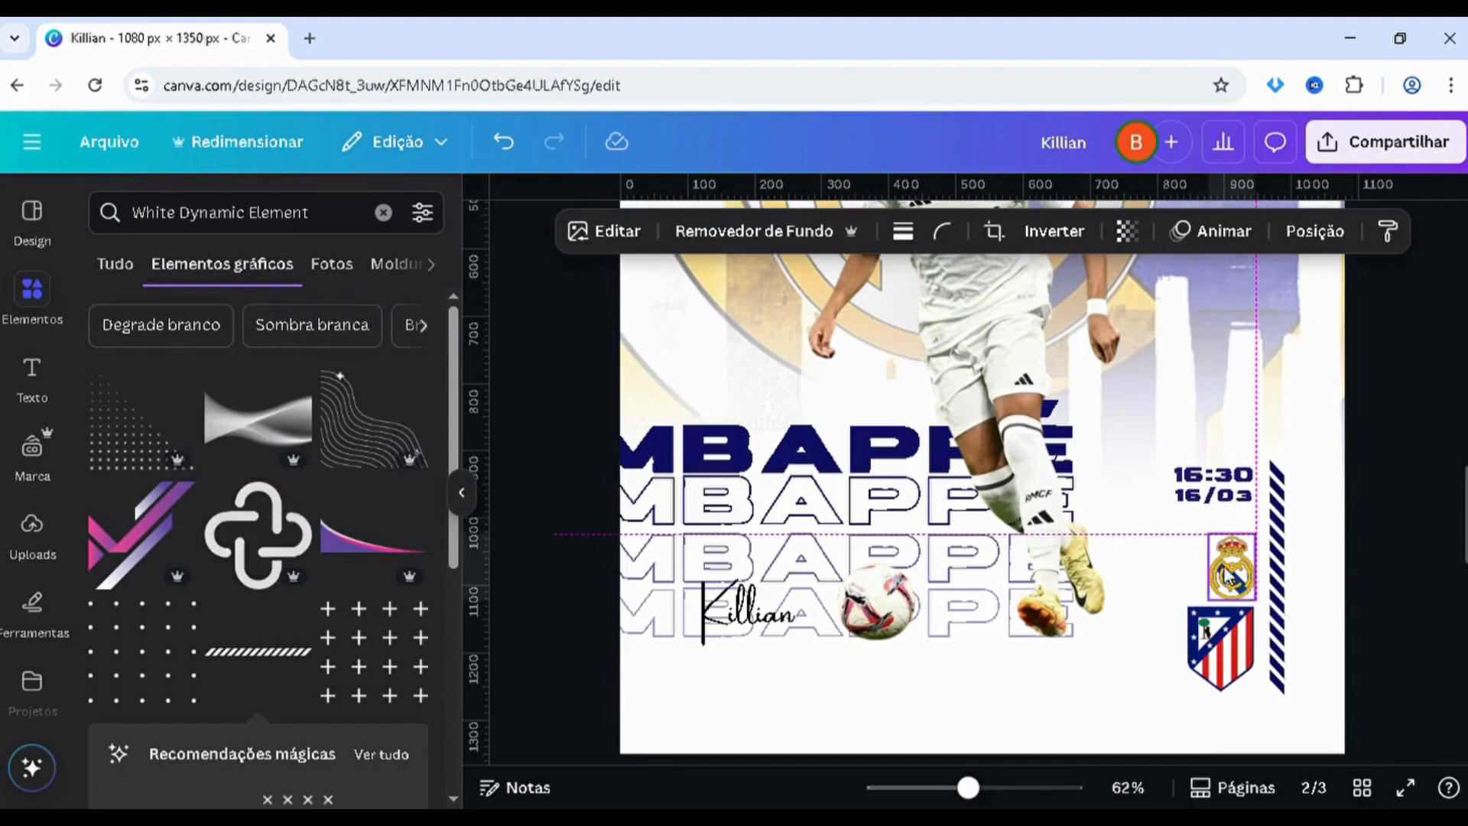
pyautogui.moveTo(1209, 530); pyautogui.dragTo(1205, 522)
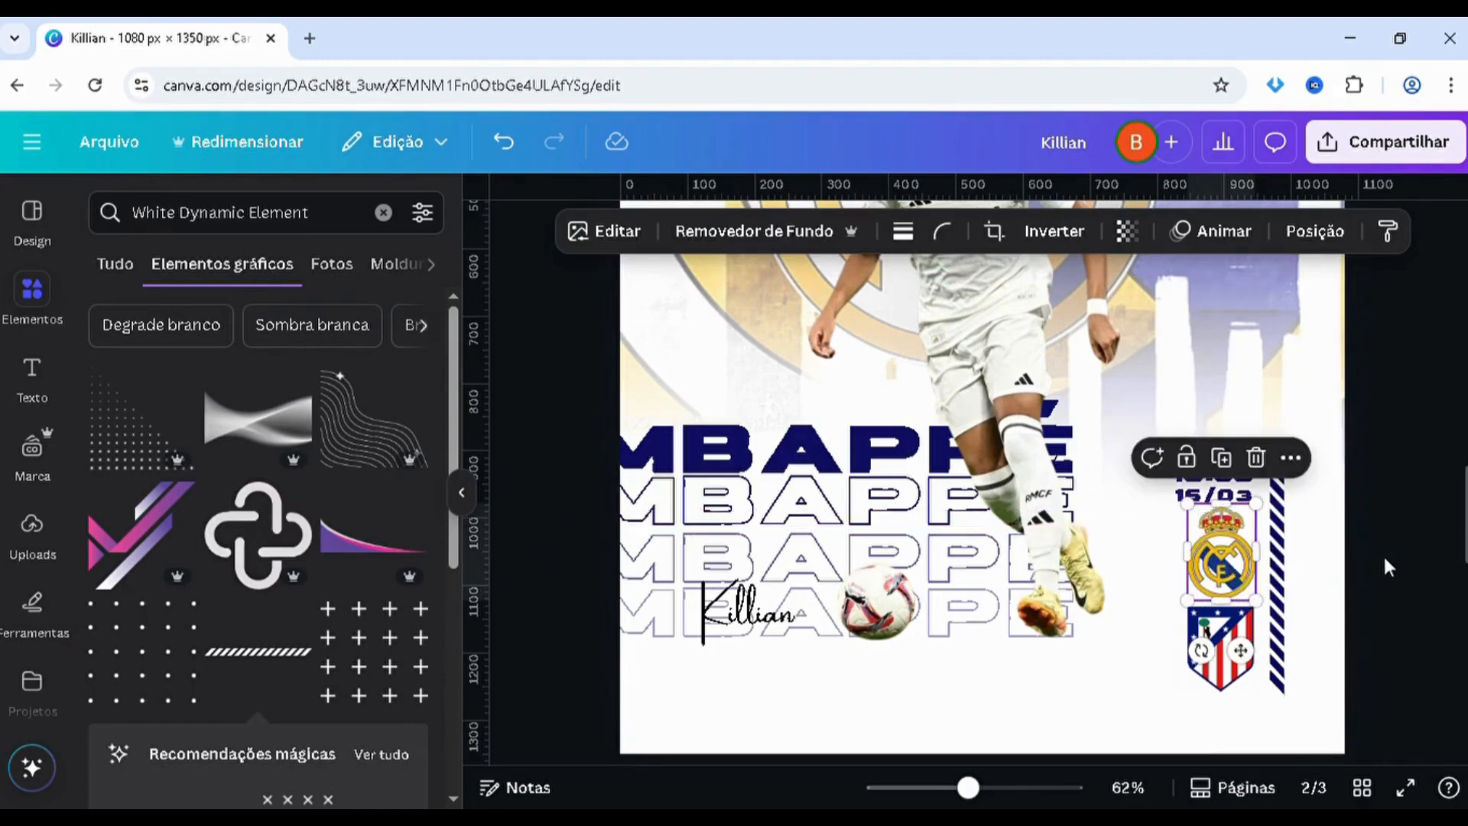
pyautogui.click(1385, 561)
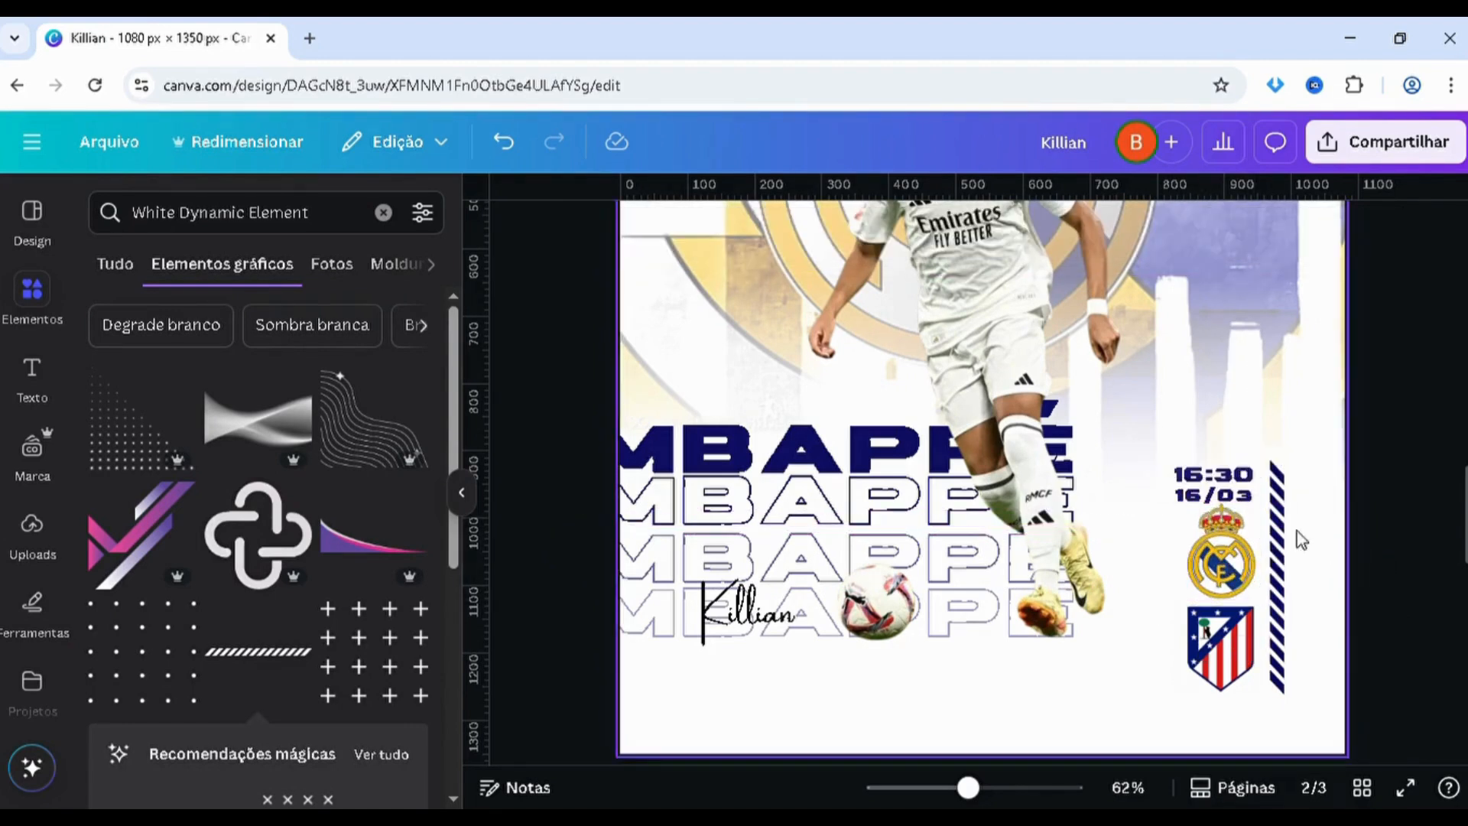
# Nudge the Real Madrid crest left and slightly down to centre it under the date
pyautogui.click(1243, 595)
pyautogui.press('Left')
pyautogui.press('Left')
pyautogui.press('Left')
pyautogui.press('Left')
pyautogui.press('Left')
pyautogui.press('Left')
pyautogui.press('Left')
pyautogui.press('Left')
pyautogui.press('Left')
pyautogui.press('Left')
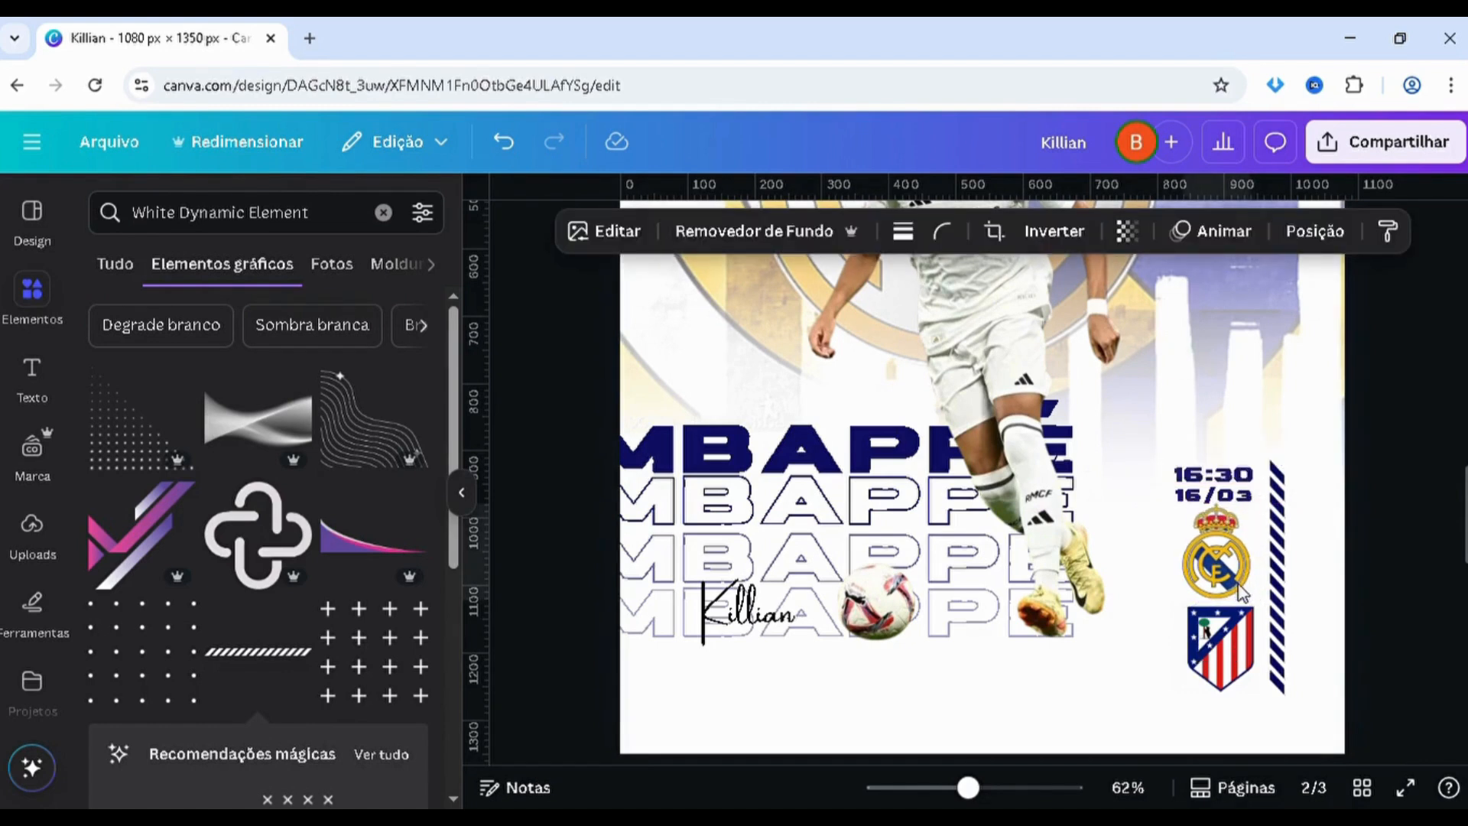
pyautogui.press('Down')
pyautogui.press('Down')
pyautogui.press('Down')
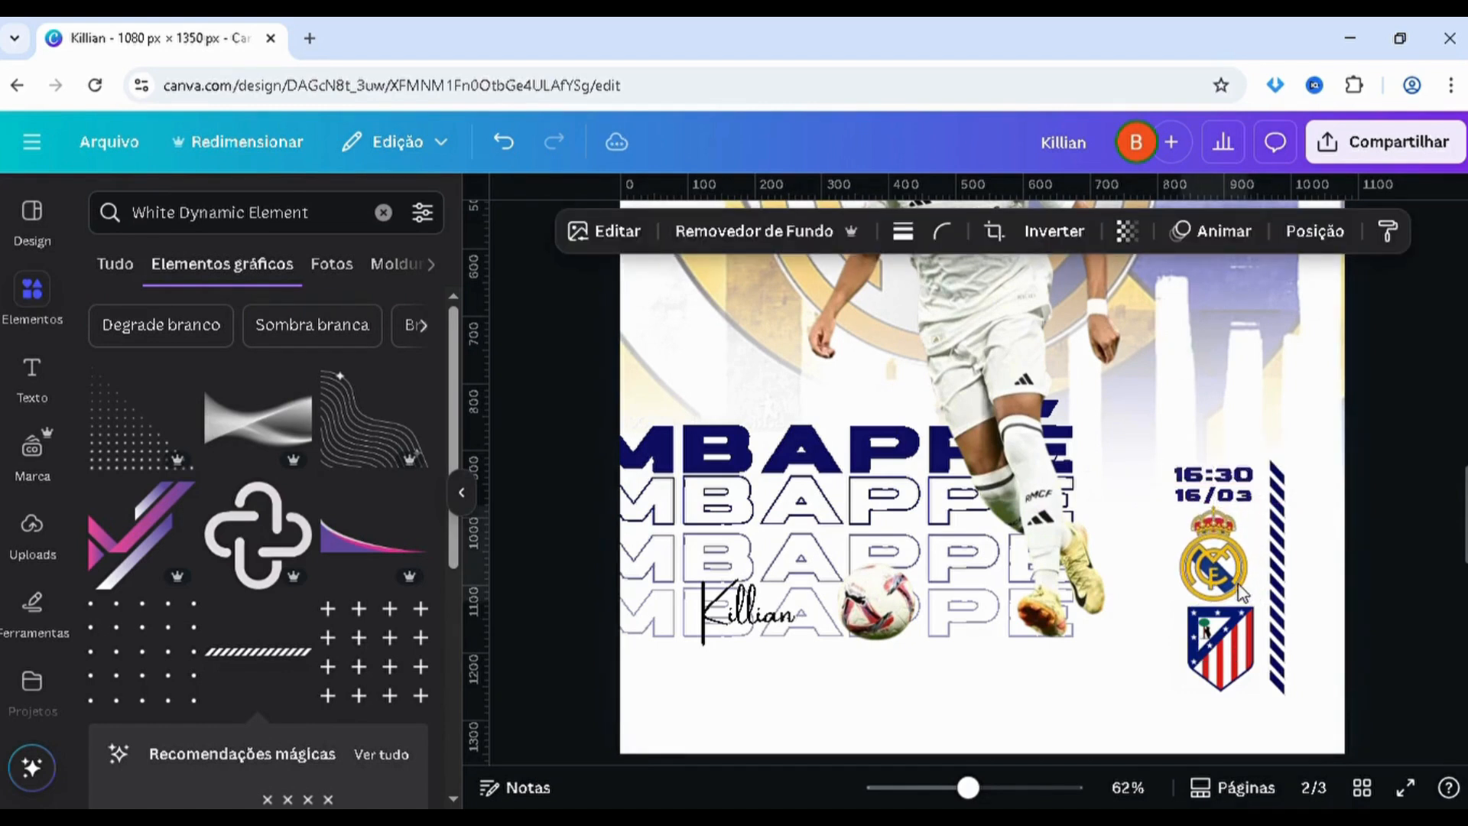
# Nudge the Atlético Madrid crest left and down until the gaps around the Real Madrid crest match, and lower the striped bar slightly
pyautogui.click(1241, 643)
pyautogui.moveTo(1244, 646); pyautogui.dragTo(1242, 646)
pyautogui.press('Left')
pyautogui.press('Left')
pyautogui.press('Left')
pyautogui.press('Left')
pyautogui.press('Left')
pyautogui.press('Left')
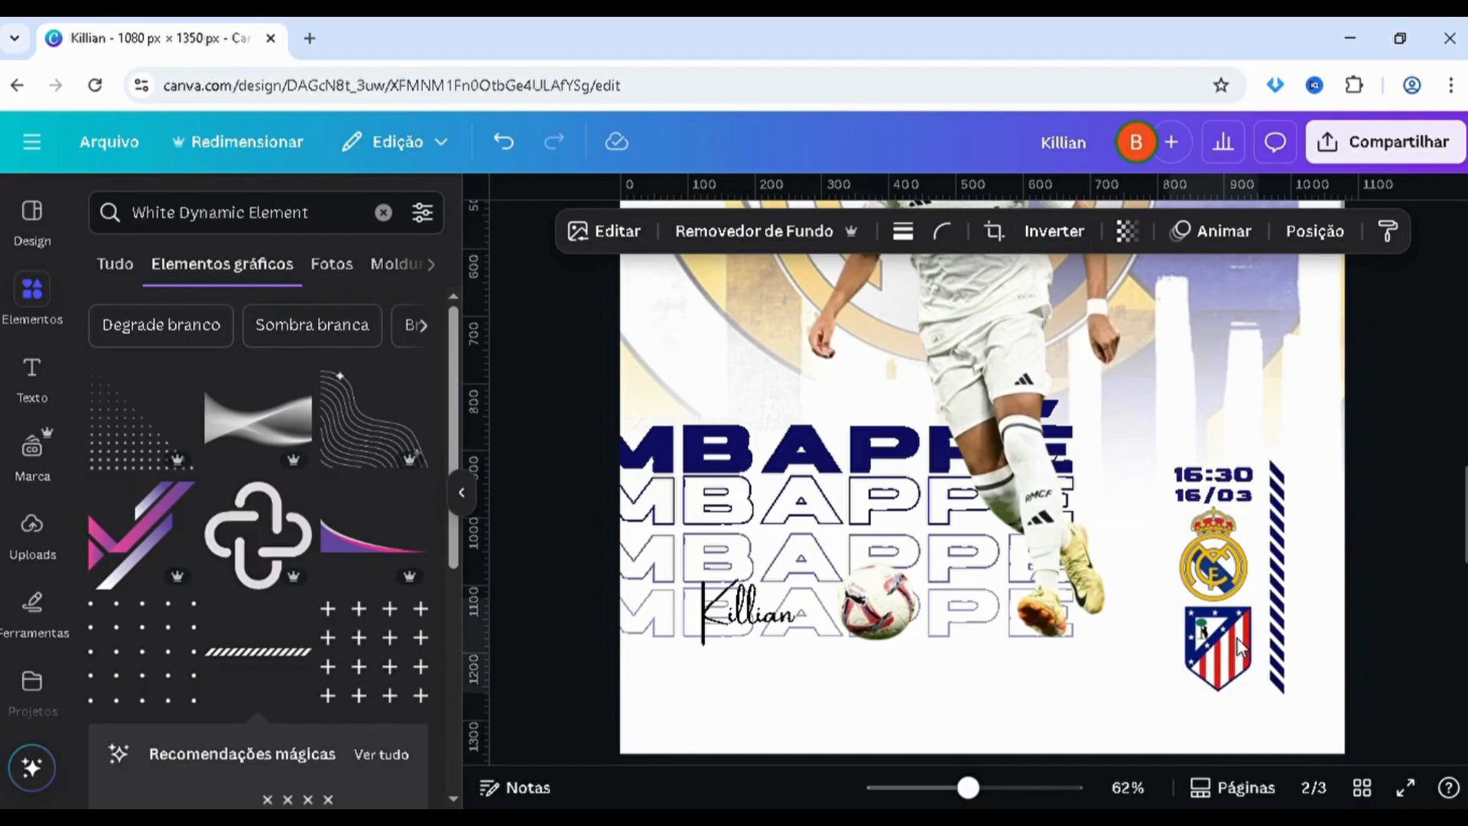
pyautogui.press('Down')
pyautogui.press('Down')
pyautogui.press('Down')
pyautogui.press('Down')
pyautogui.press('Down')
pyautogui.press('Down')
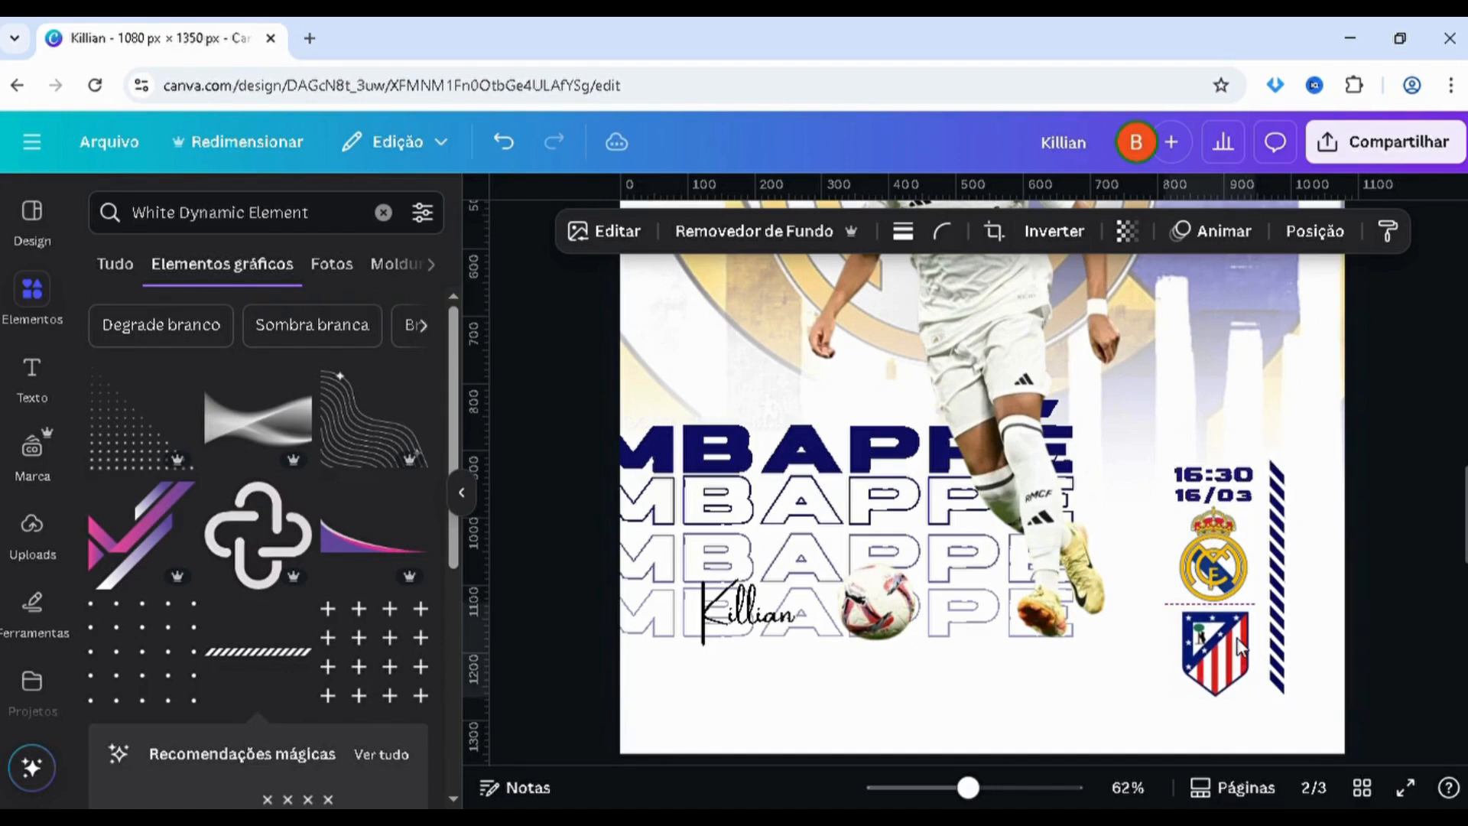
pyautogui.press('Down')
pyautogui.press('Down')
pyautogui.press('Down')
pyautogui.press('Down')
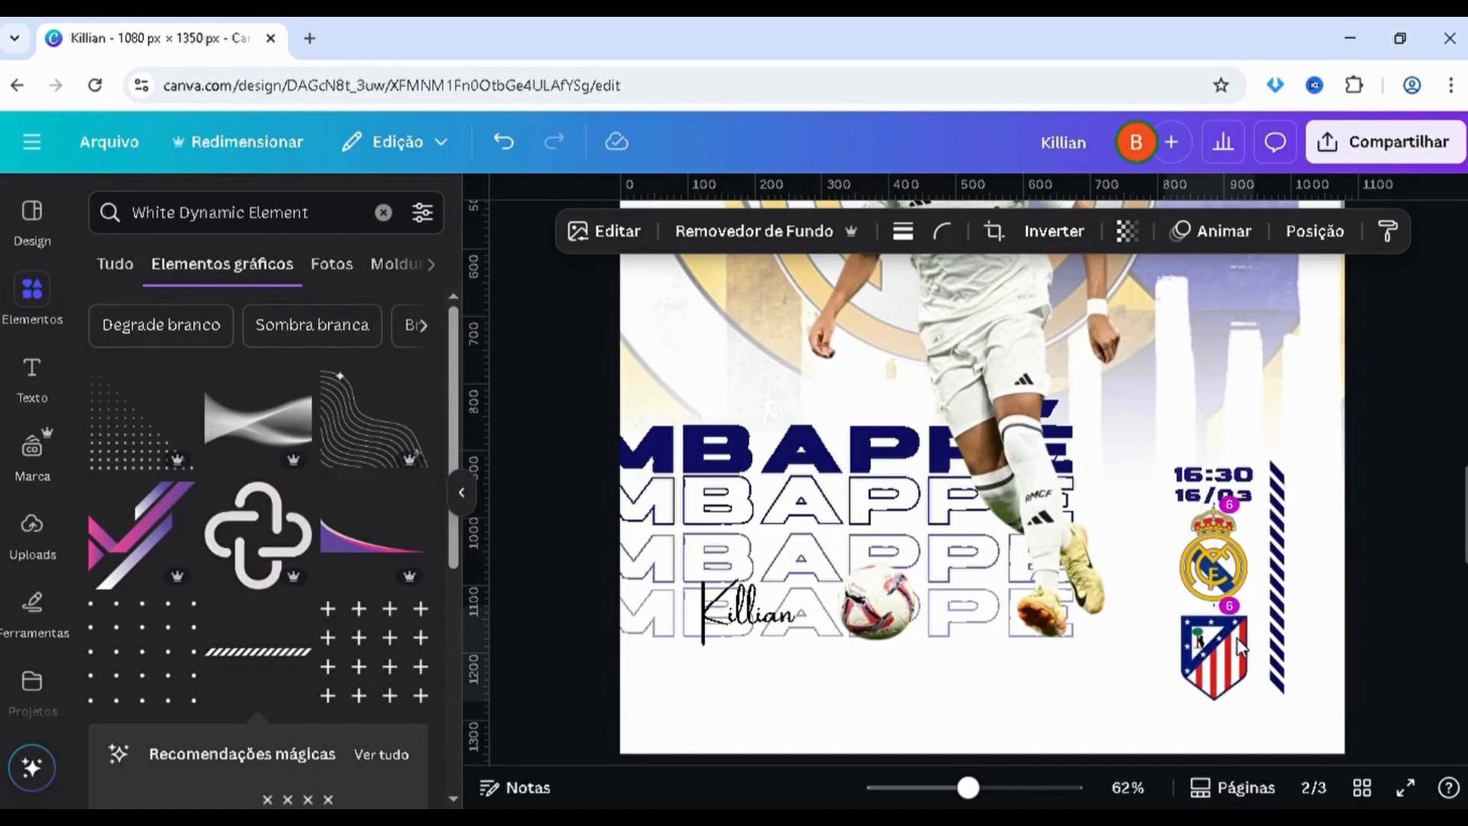
pyautogui.click(1282, 650)
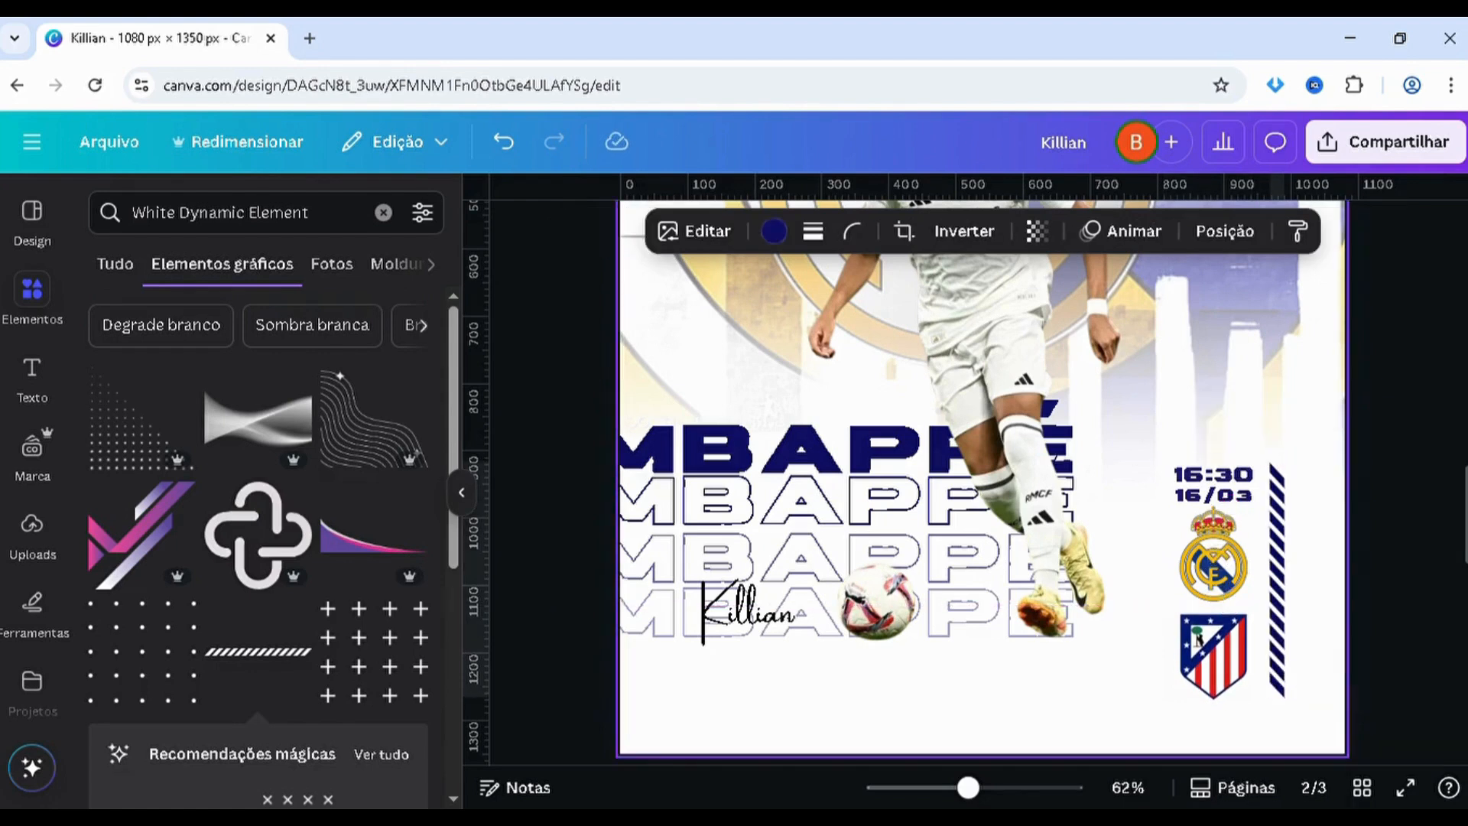
# Scale the Atlético Madrid crest down slightly and centre it under the Real Madrid crest
pyautogui.scroll(-2, 1284, 671)
pyautogui.click(1206, 562)
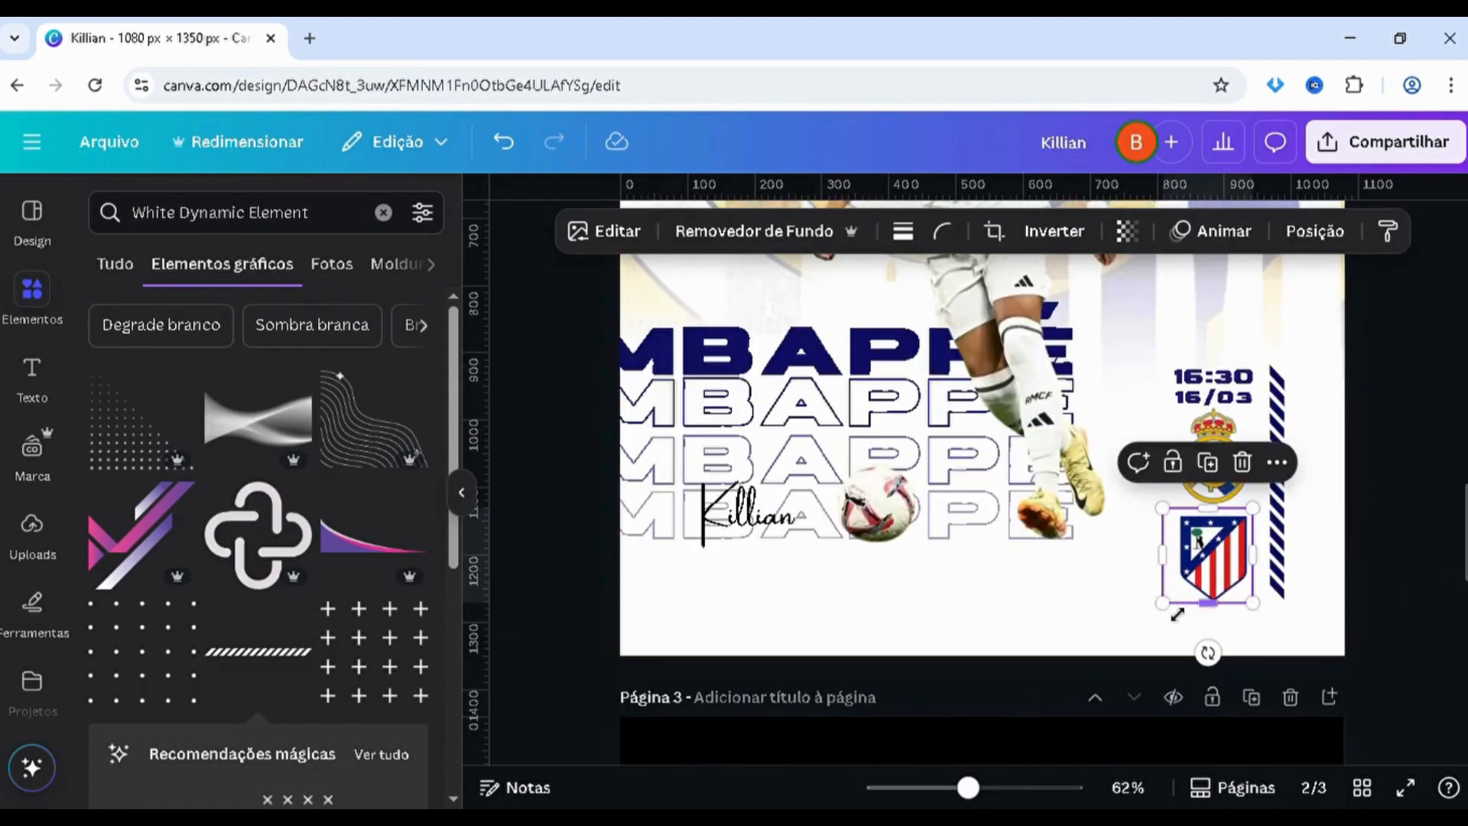
pyautogui.moveTo(1178, 602); pyautogui.dragTo(1198, 602)
pyautogui.press('Left')
pyautogui.press('Left')
pyautogui.press('Left')
pyautogui.press('Left')
pyautogui.press('Left')
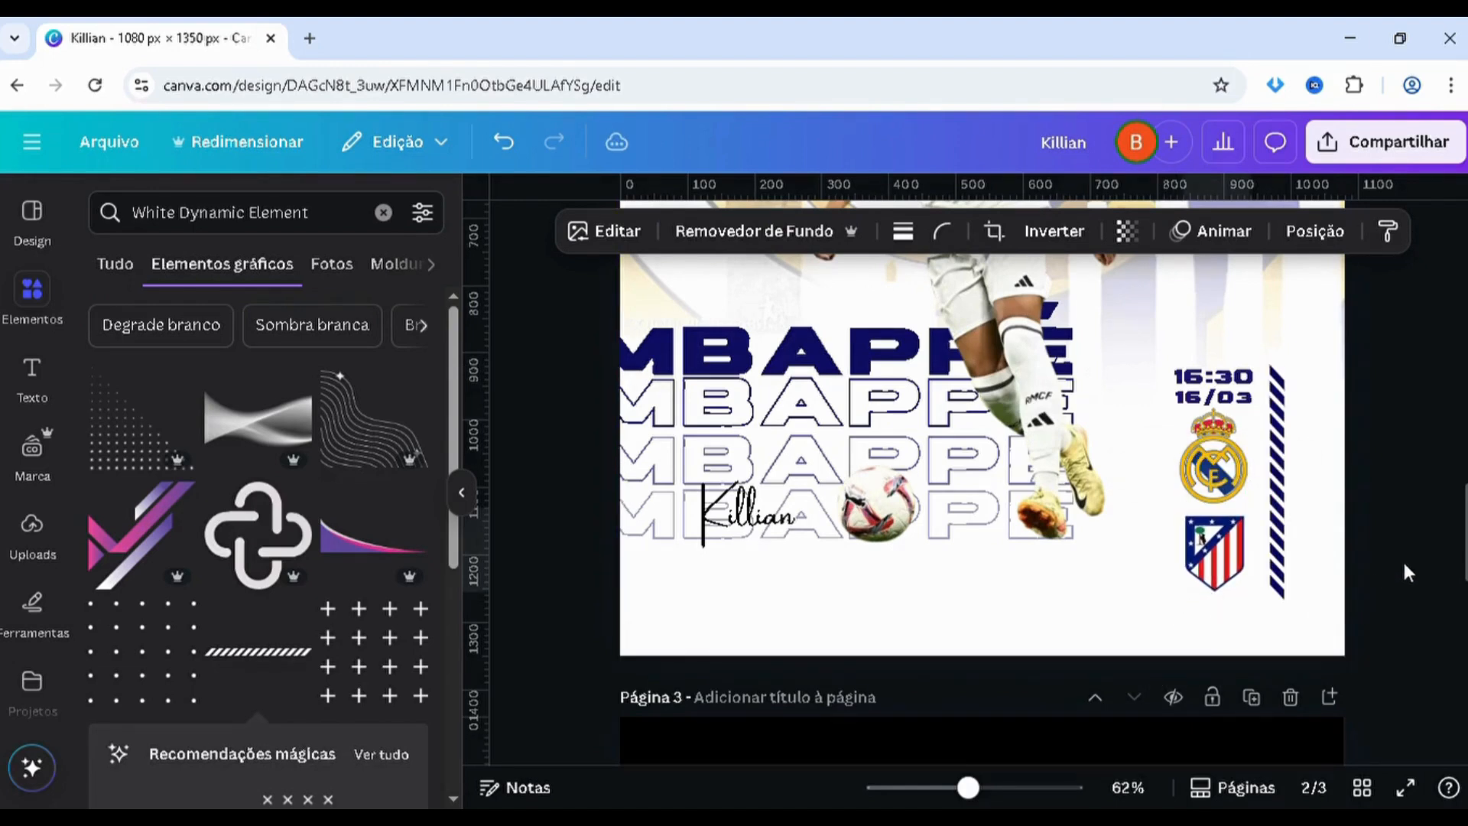
pyautogui.click(1405, 566)
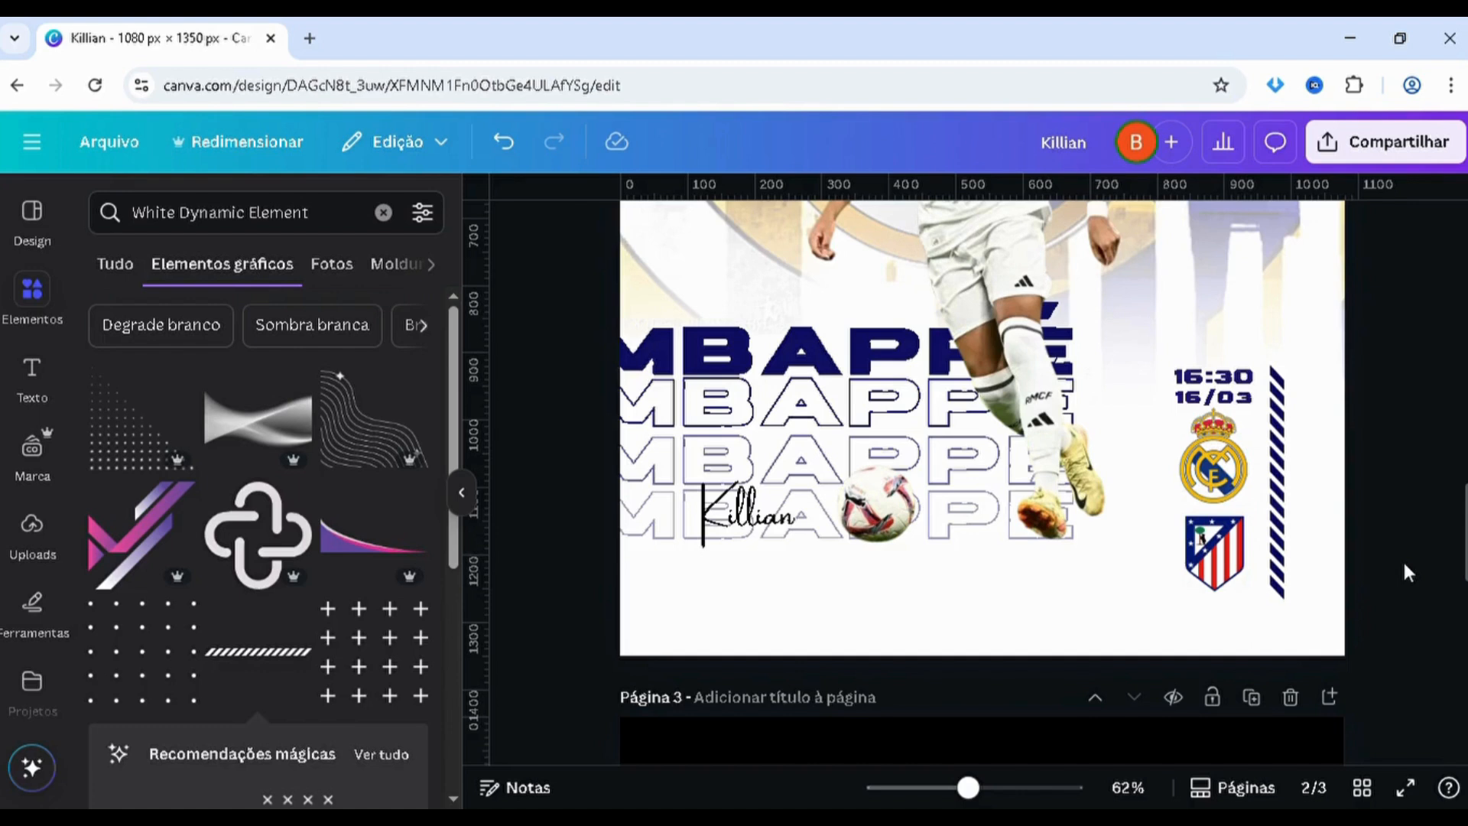
# Check the date, crest and striped bar layout on page 2 against the reference poster on page 1
pyautogui.scroll(-2, 1405, 572)
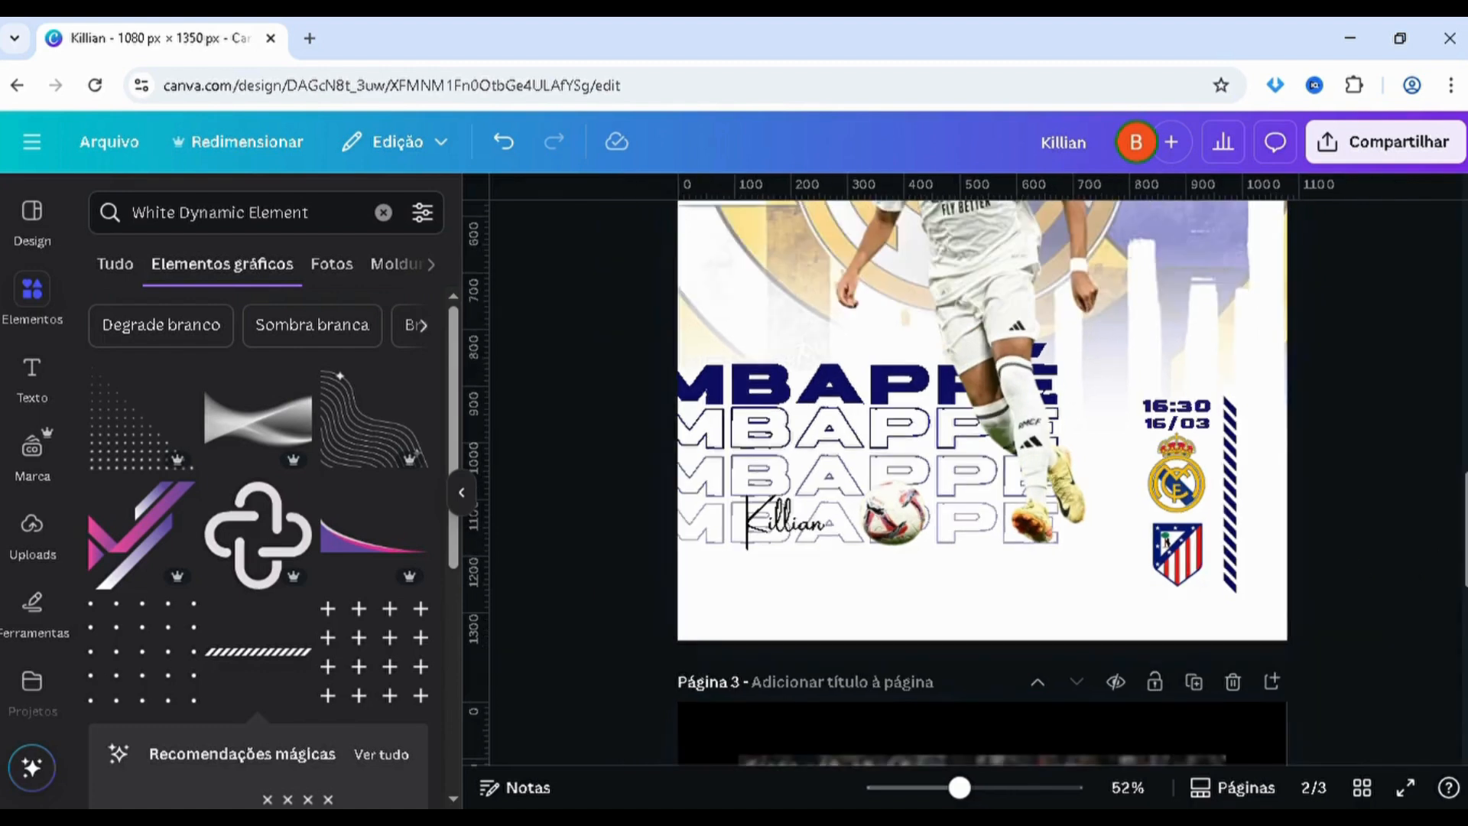
pyautogui.click(1199, 483)
pyautogui.moveTo(1206, 486); pyautogui.dragTo(1211, 493)
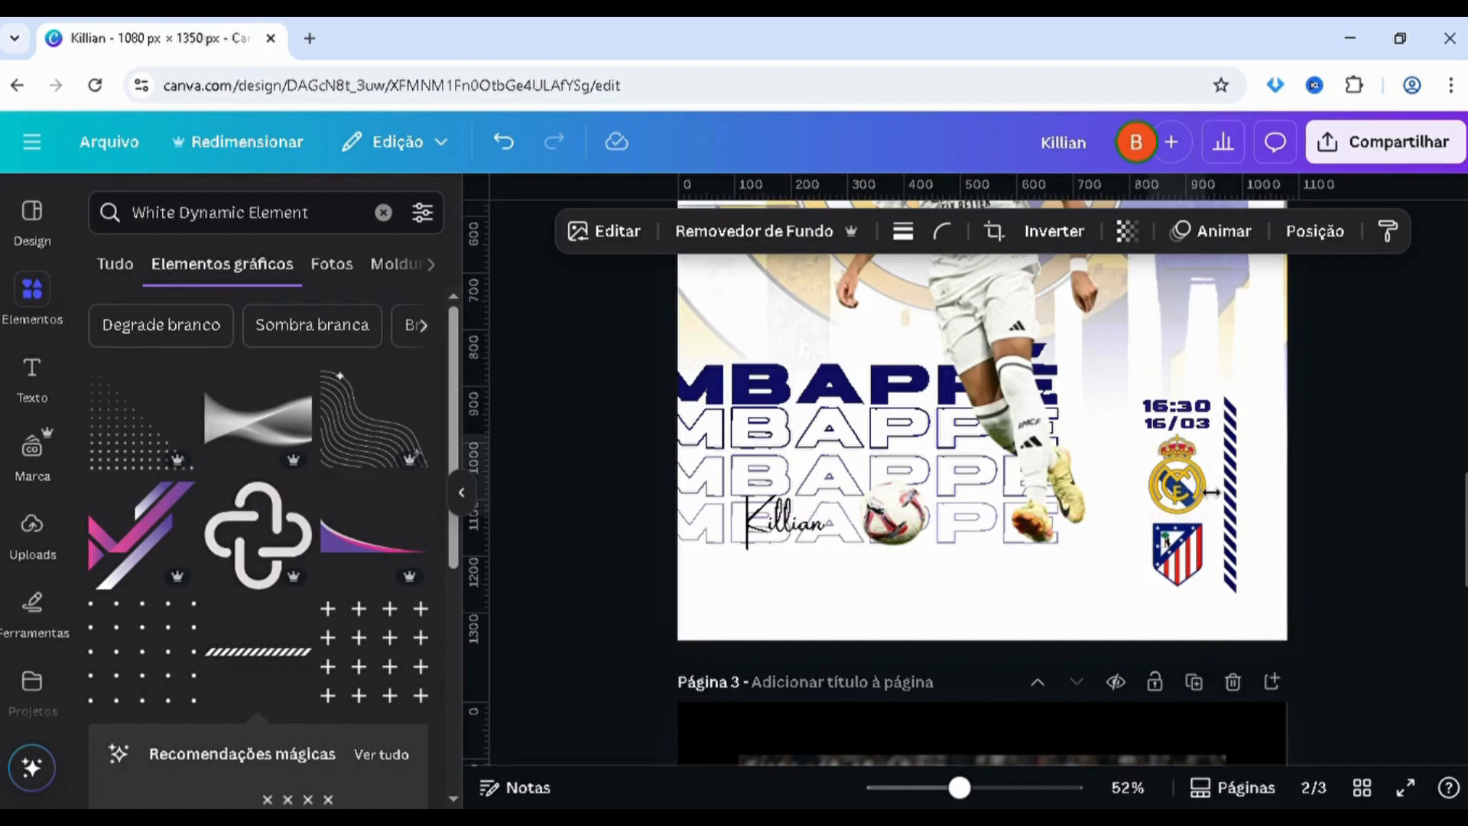
pyautogui.click(1323, 476)
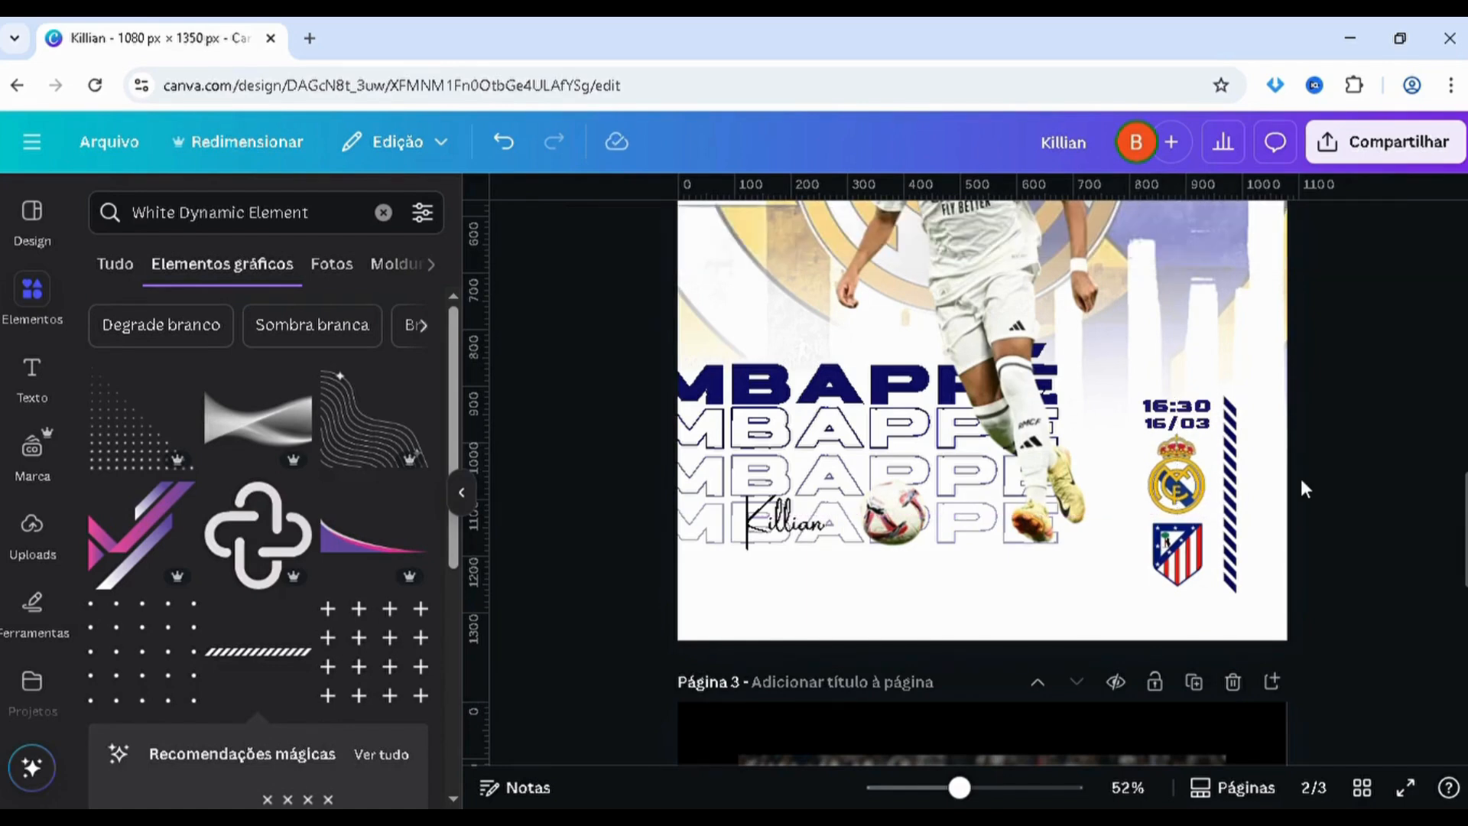
pyautogui.scroll(-2, 1302, 480)
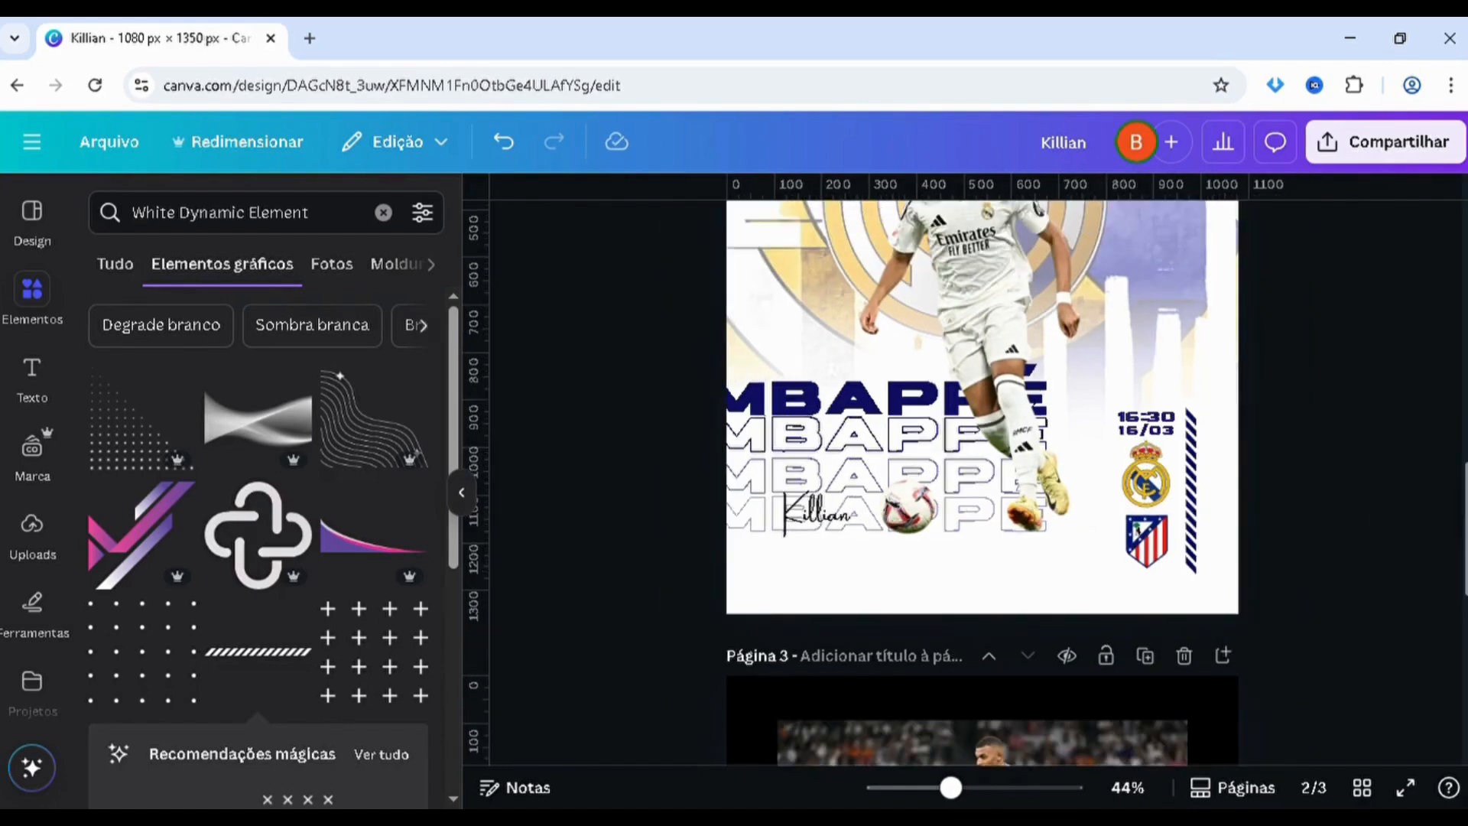
pyautogui.scroll(5, 1084, 373)
pyautogui.scroll(2, 1080, 378)
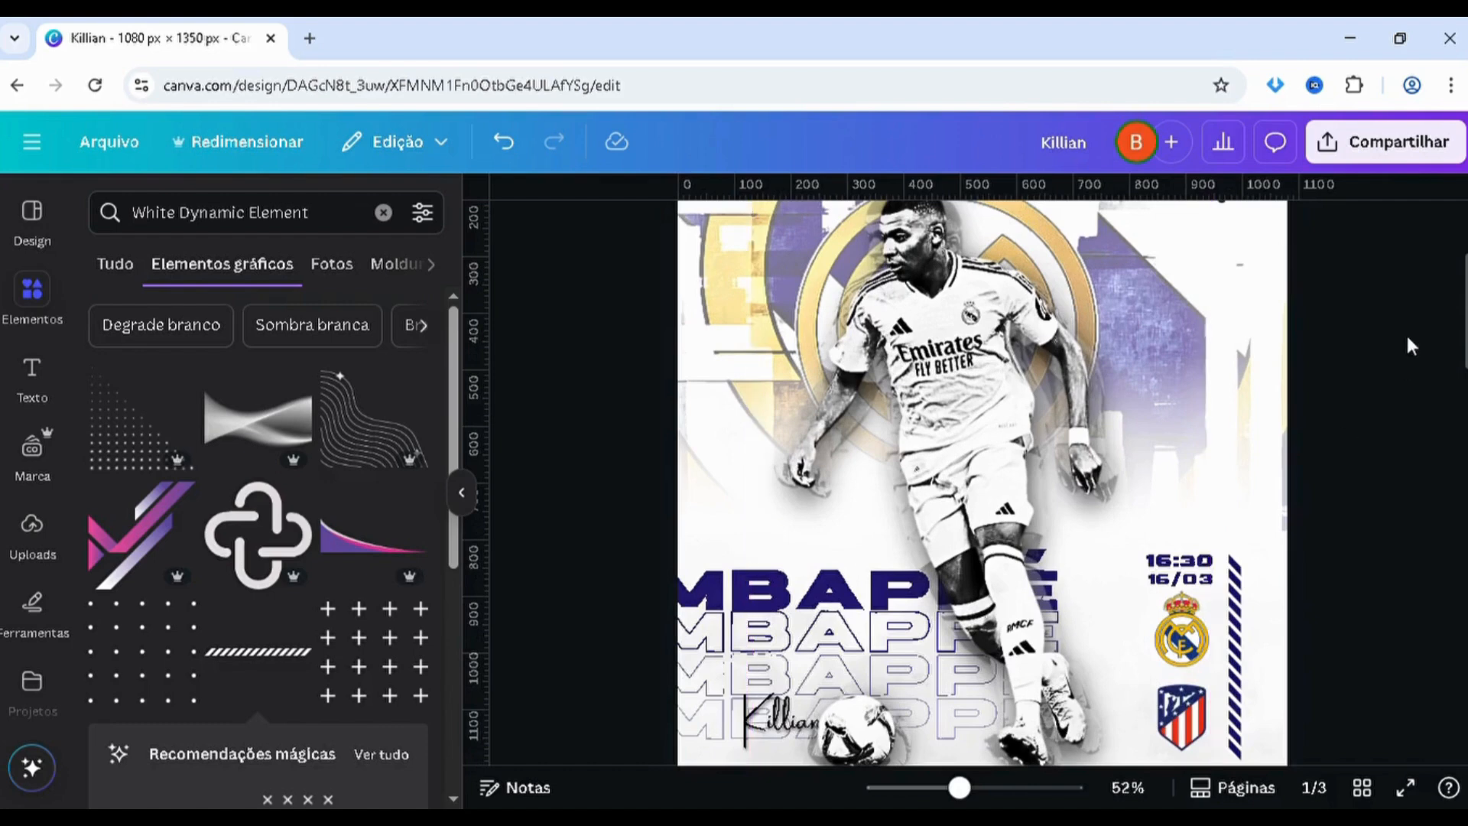
# Raise the contrast of the player cutout on page 2 to 100
pyautogui.moveTo(1465, 366)
pyautogui.mouseDown()
pyautogui.moveTo(1463, 390)
pyautogui.moveTo(1464, 285)
pyautogui.moveTo(1465, 353)
pyautogui.mouseUp()
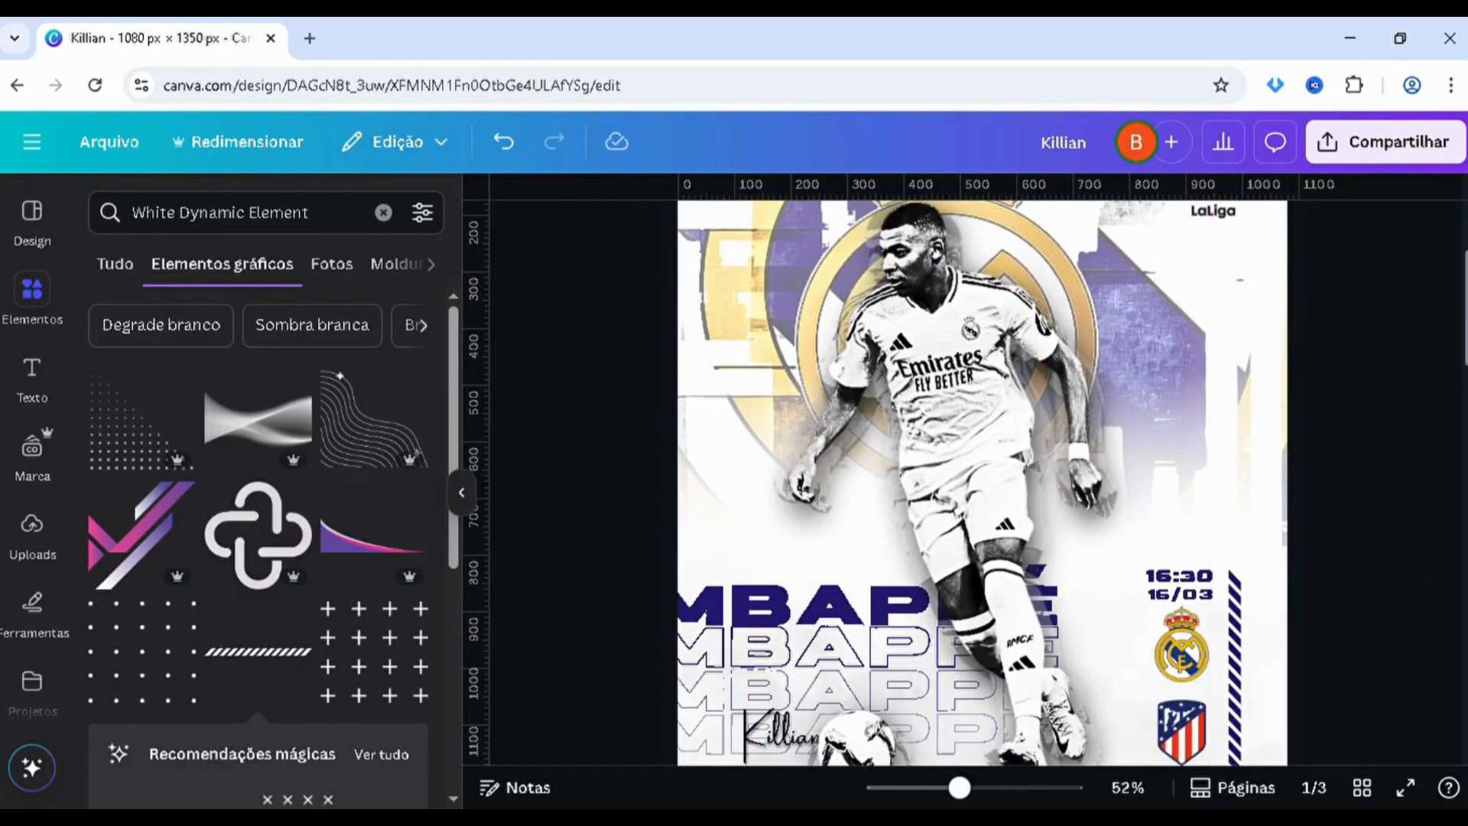
pyautogui.scroll(-10, 1456, 480)
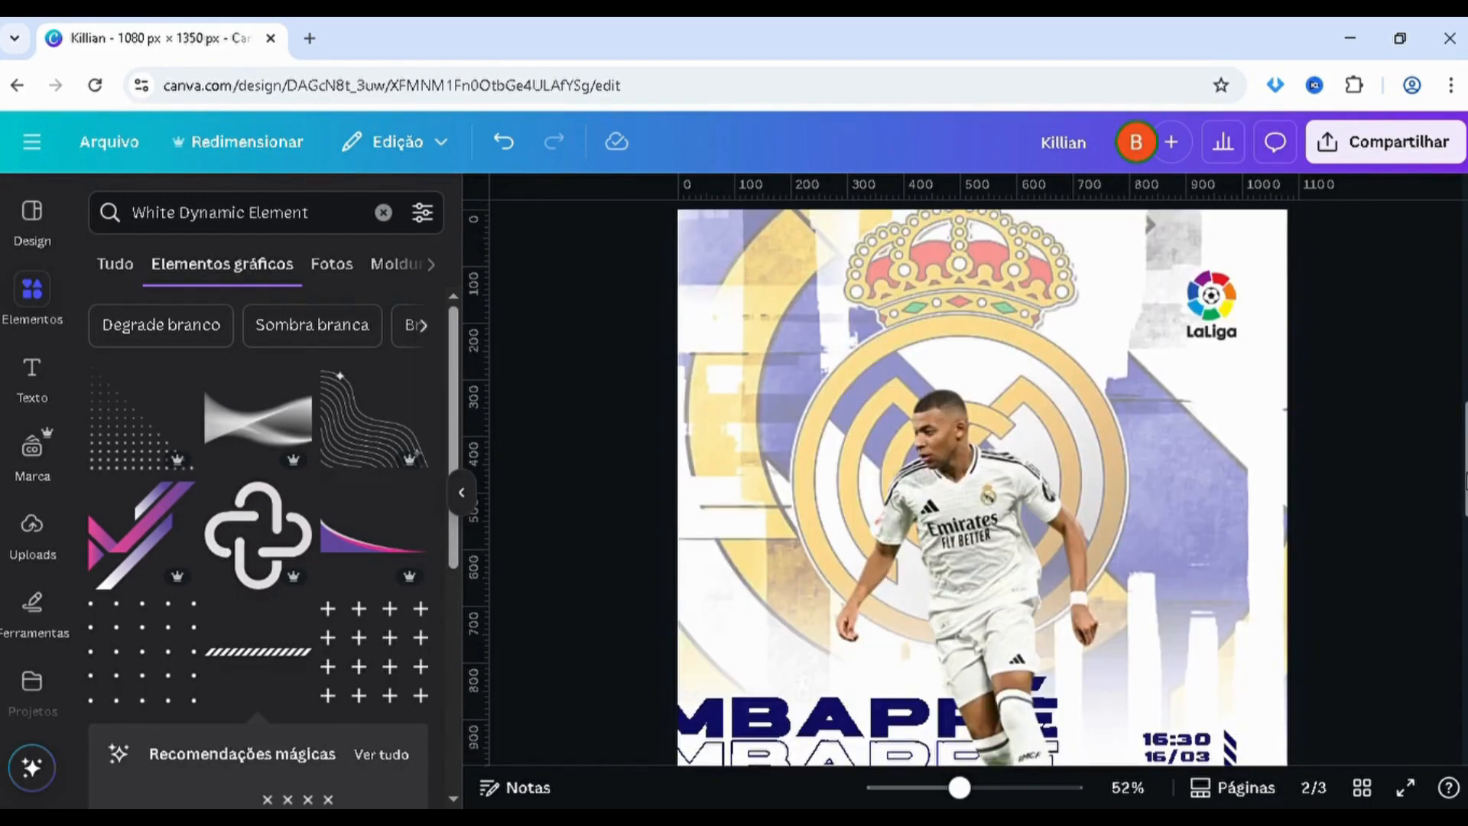
pyautogui.scroll(-3, 1457, 480)
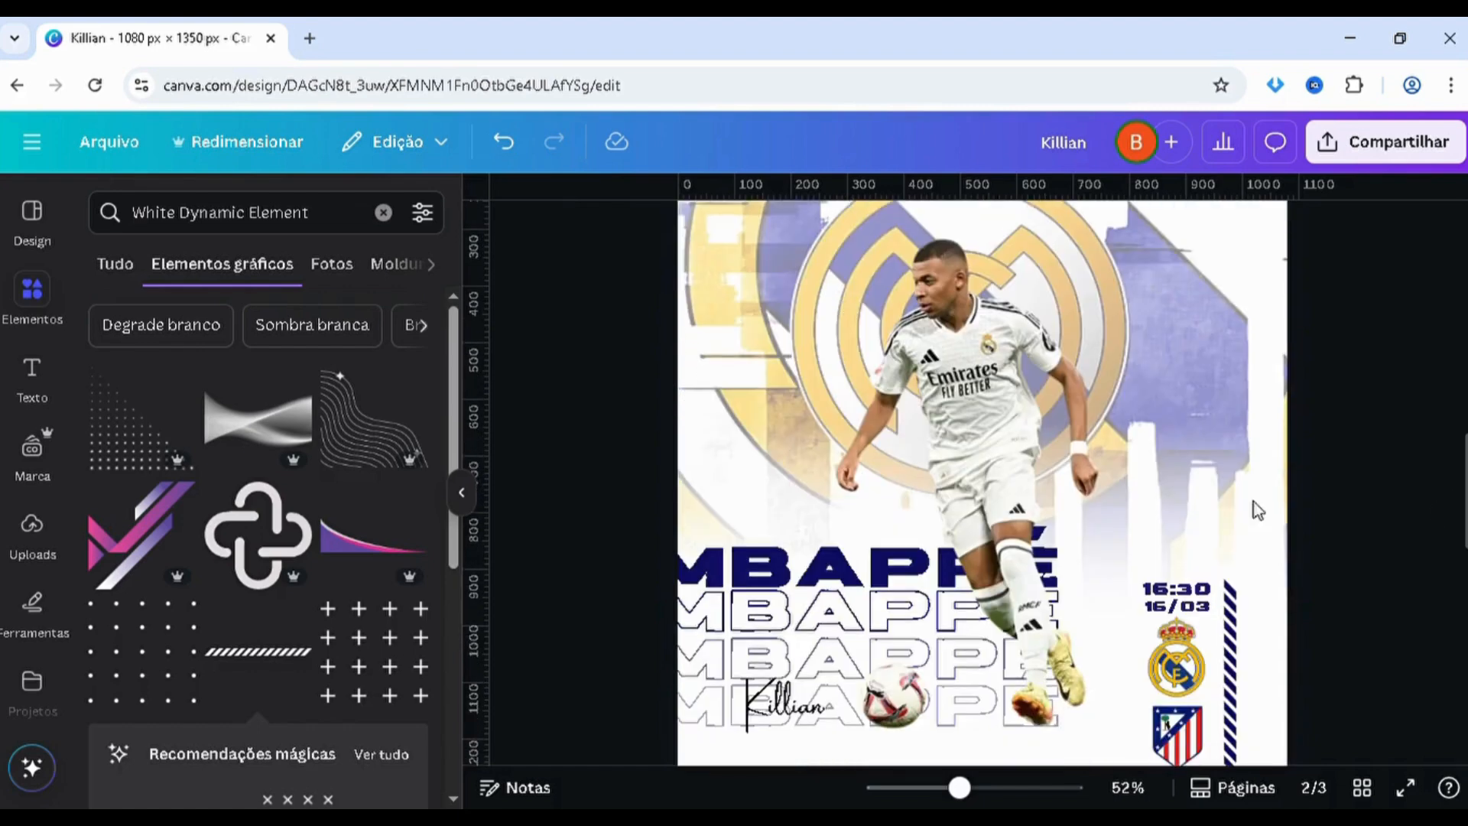
pyautogui.click(918, 405)
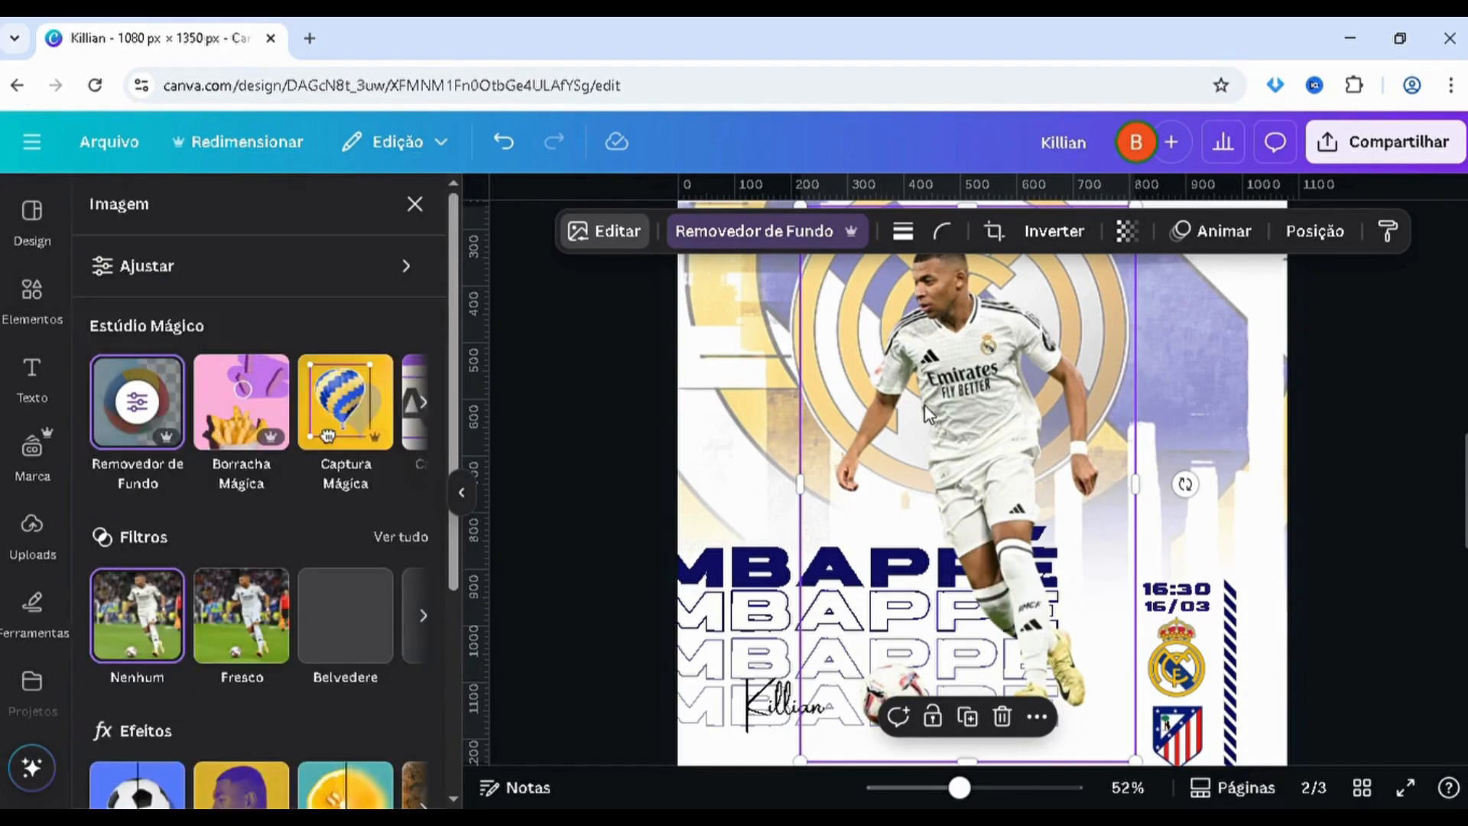
pyautogui.click(195, 279)
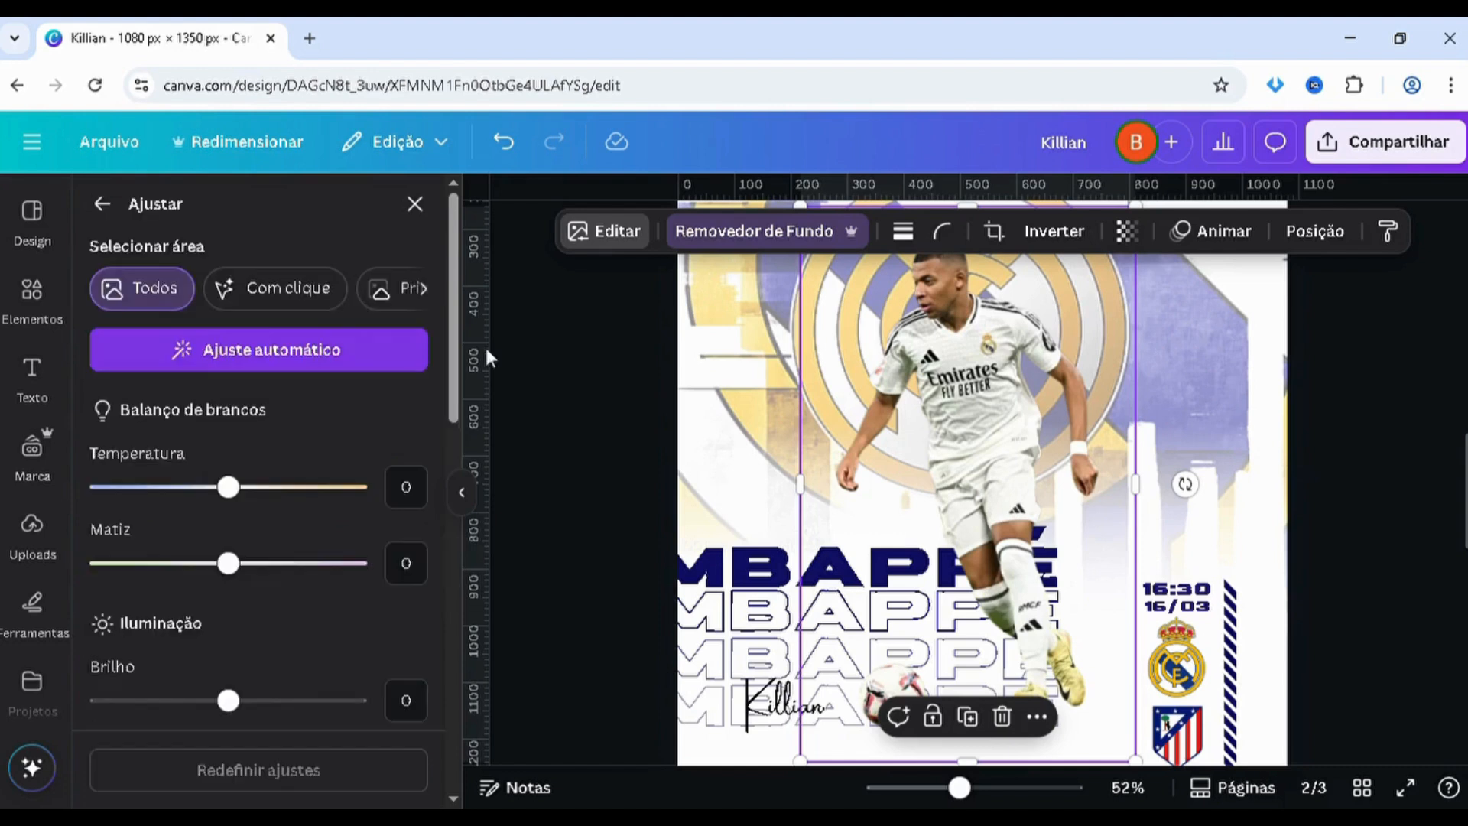
pyautogui.scroll(-4, 451, 329)
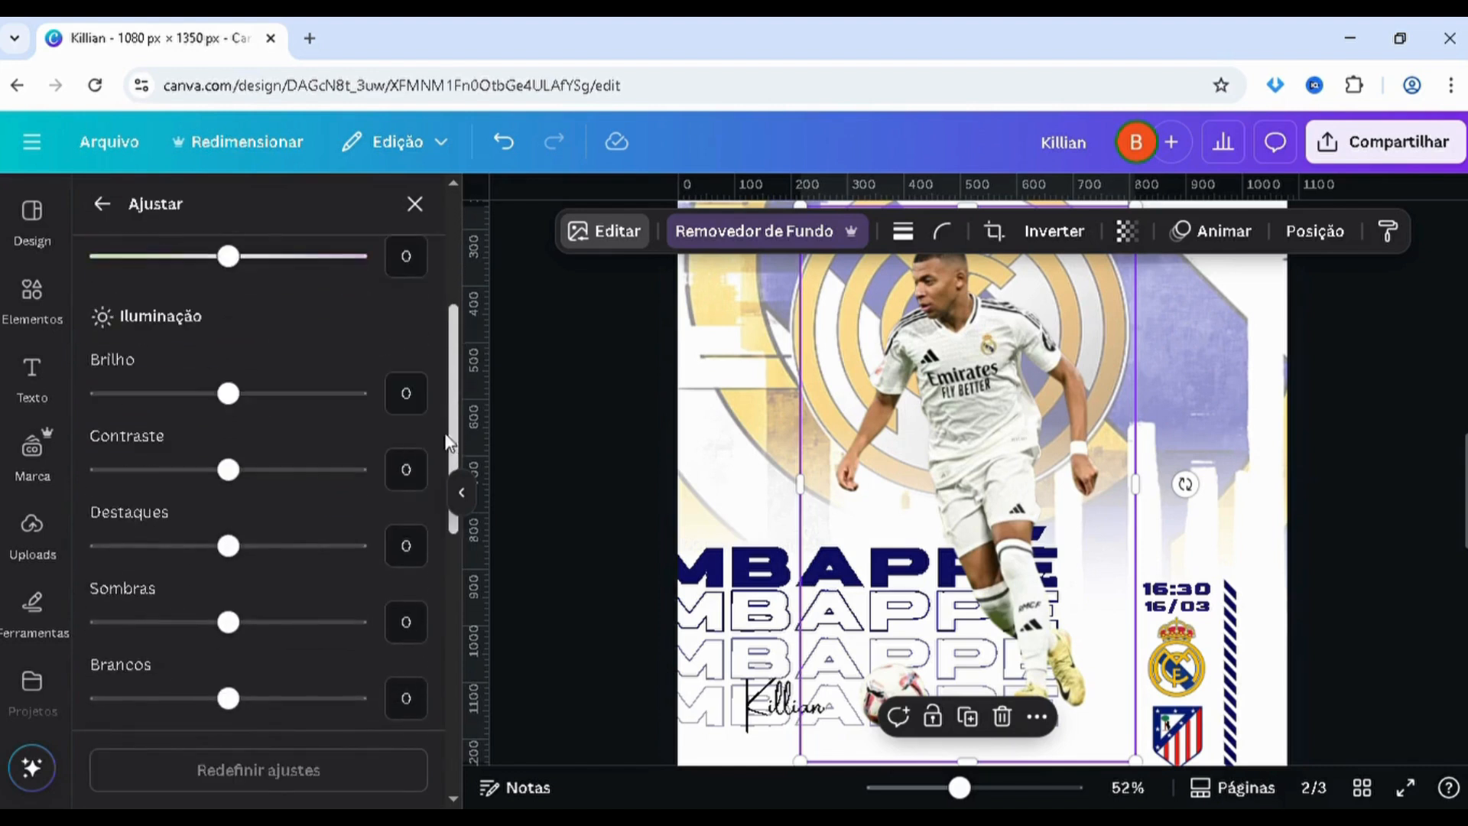
pyautogui.click(308, 470)
pyautogui.moveTo(430, 493); pyautogui.dragTo(432, 492)
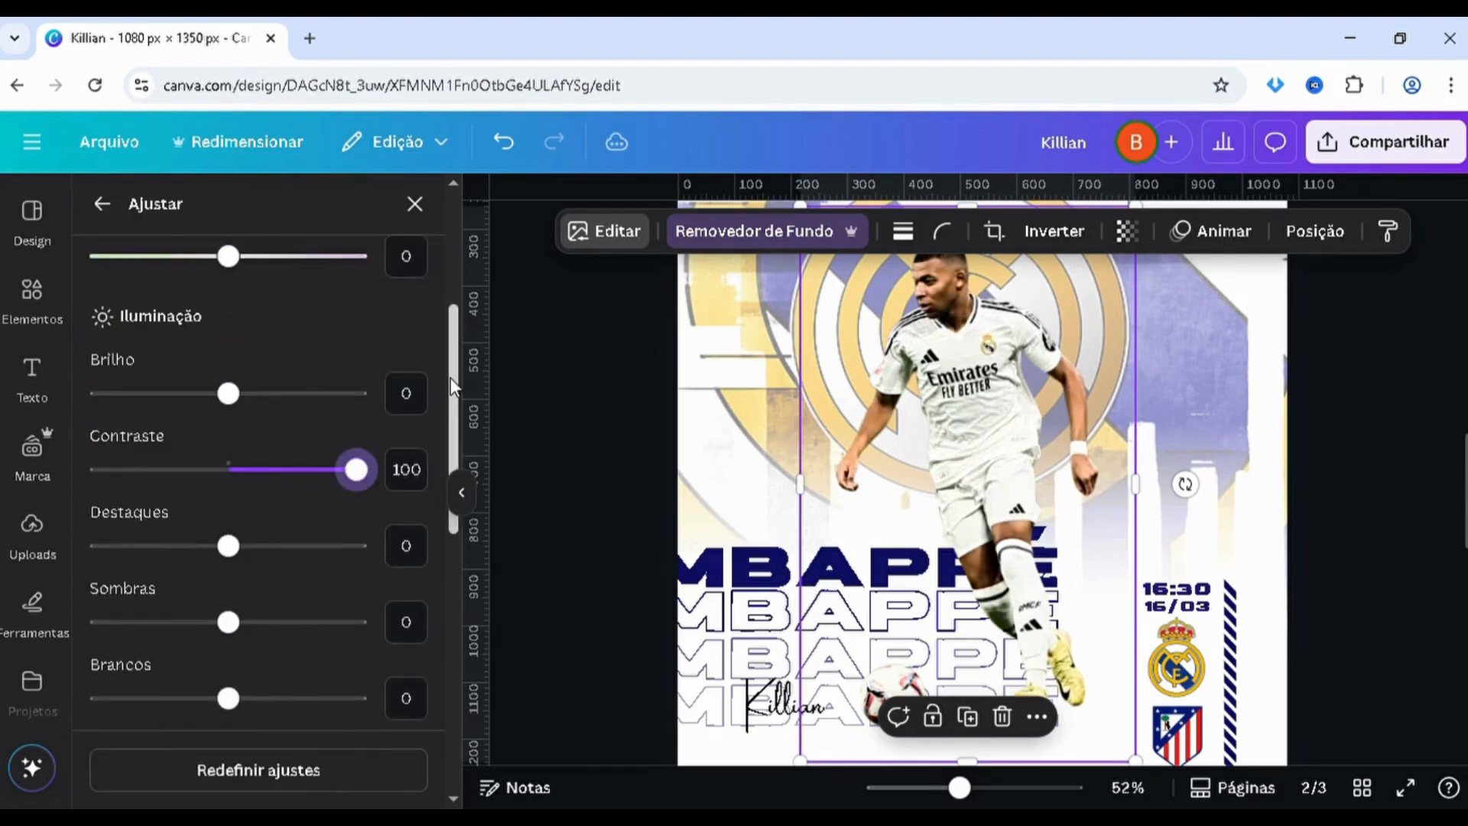
# Turn the player cutout black and white by setting its saturation to -100
pyautogui.moveTo(456, 375); pyautogui.dragTo(457, 570)
pyautogui.scroll(1, 229, 474)
pyautogui.moveTo(228, 465); pyautogui.dragTo(100, 464)
pyautogui.scroll(-1, 446, 560)
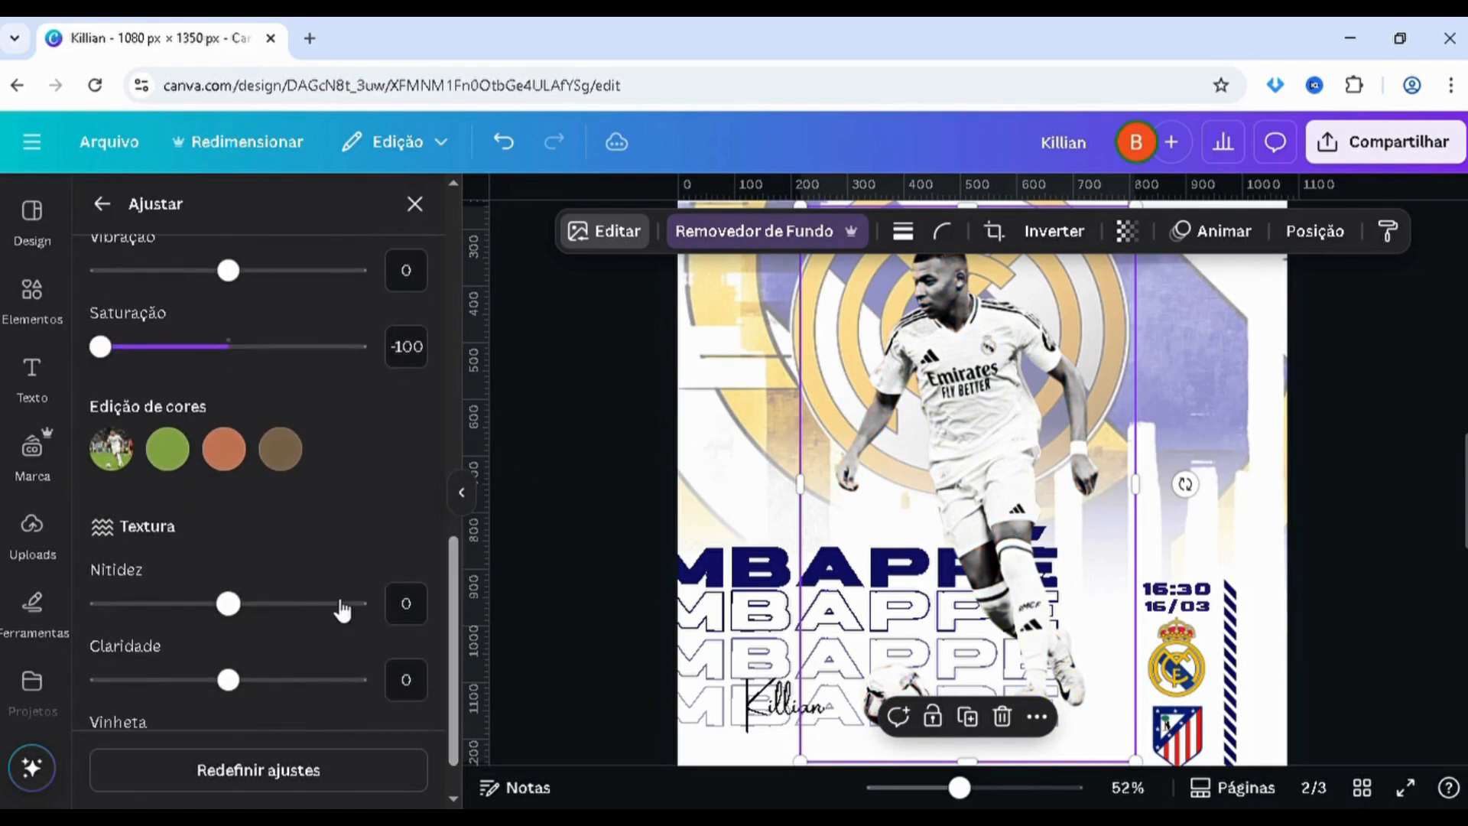
# Set the player cutout's sharpness to 56 and its clarity to 90
pyautogui.click(328, 603)
pyautogui.moveTo(327, 606); pyautogui.dragTo(300, 604)
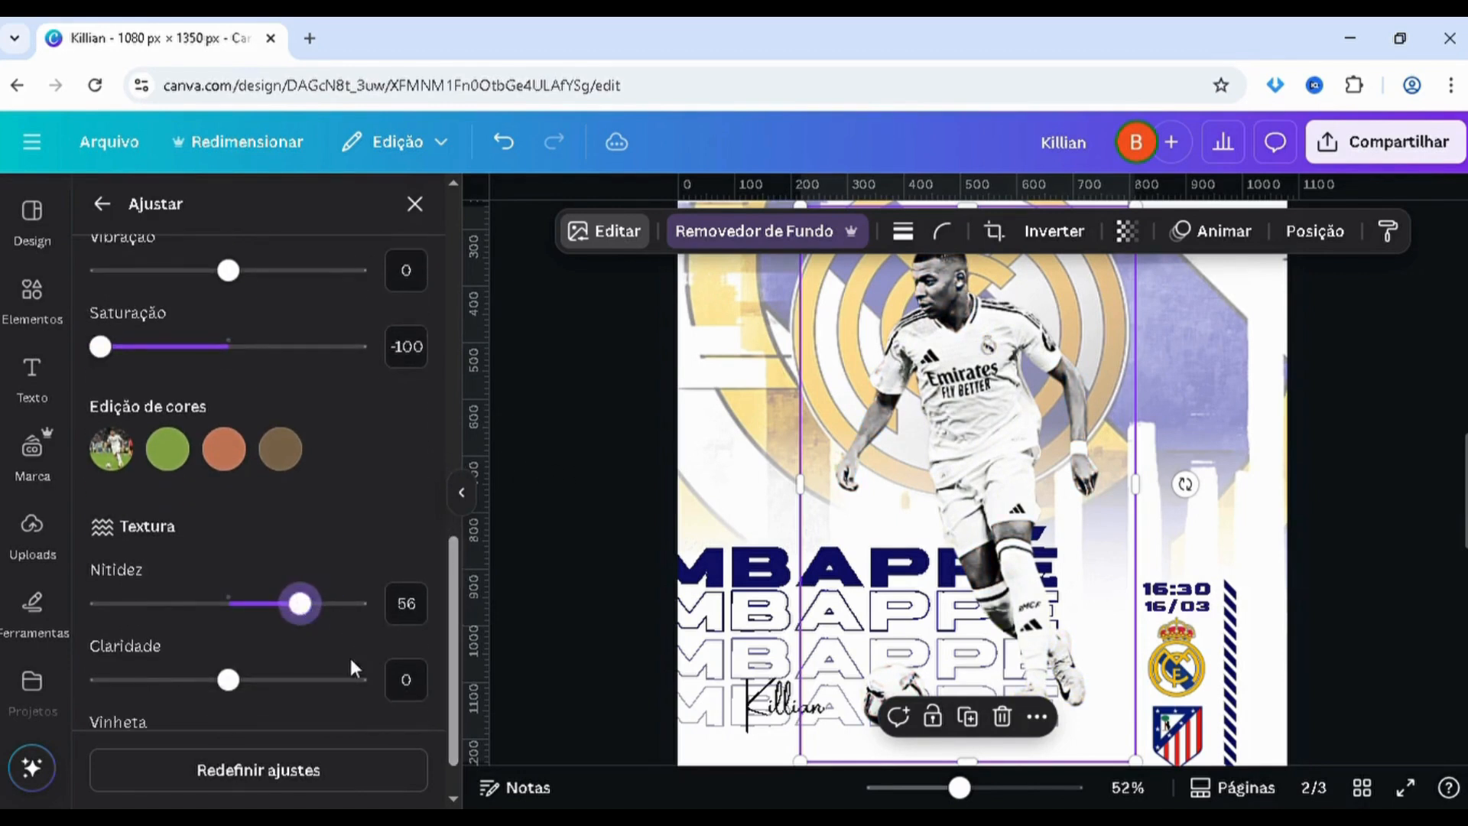
pyautogui.moveTo(330, 687); pyautogui.dragTo(343, 680)
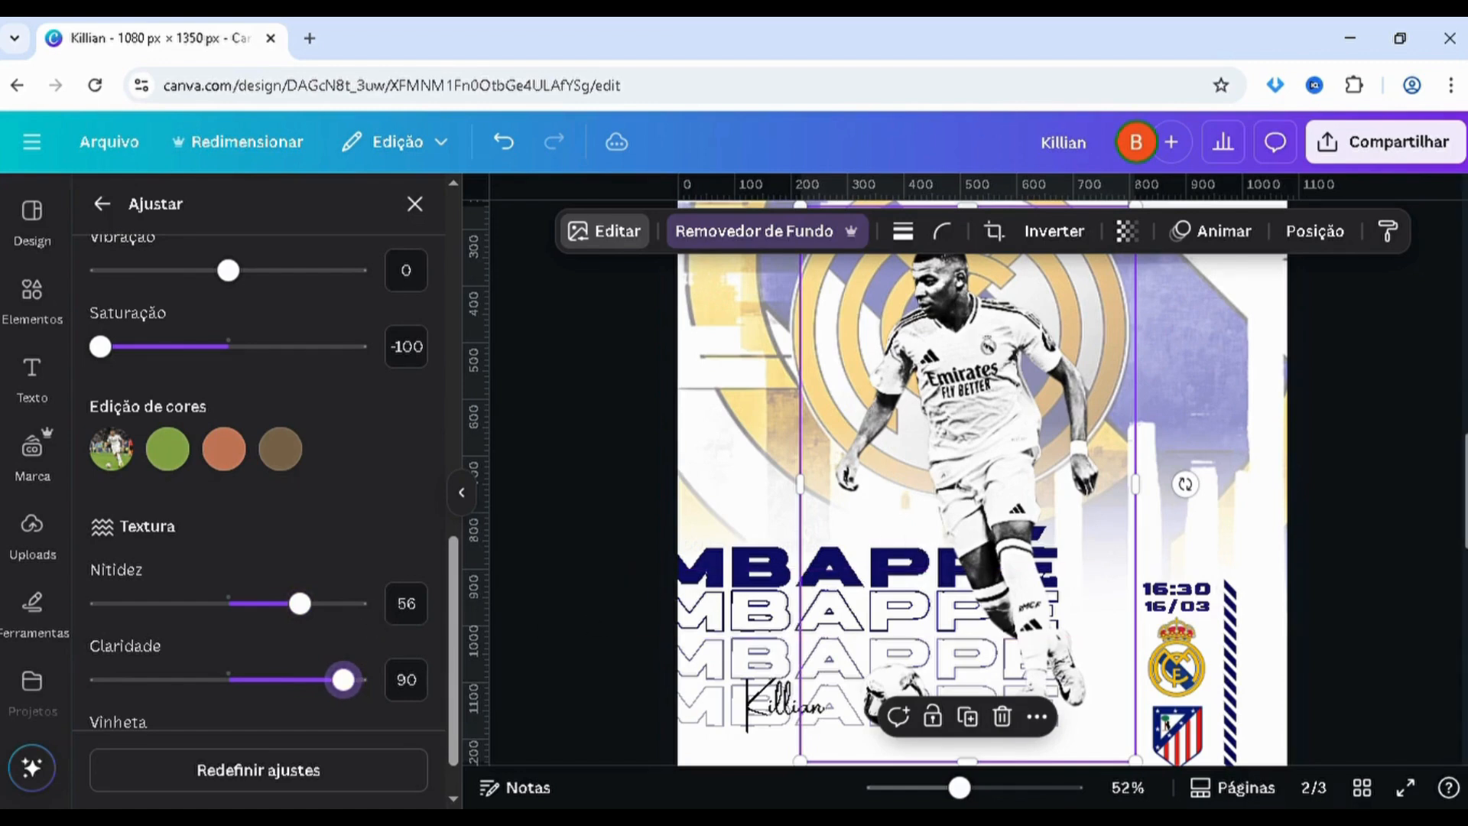
pyautogui.scroll(8, 983, 509)
pyautogui.scroll(-8, 983, 509)
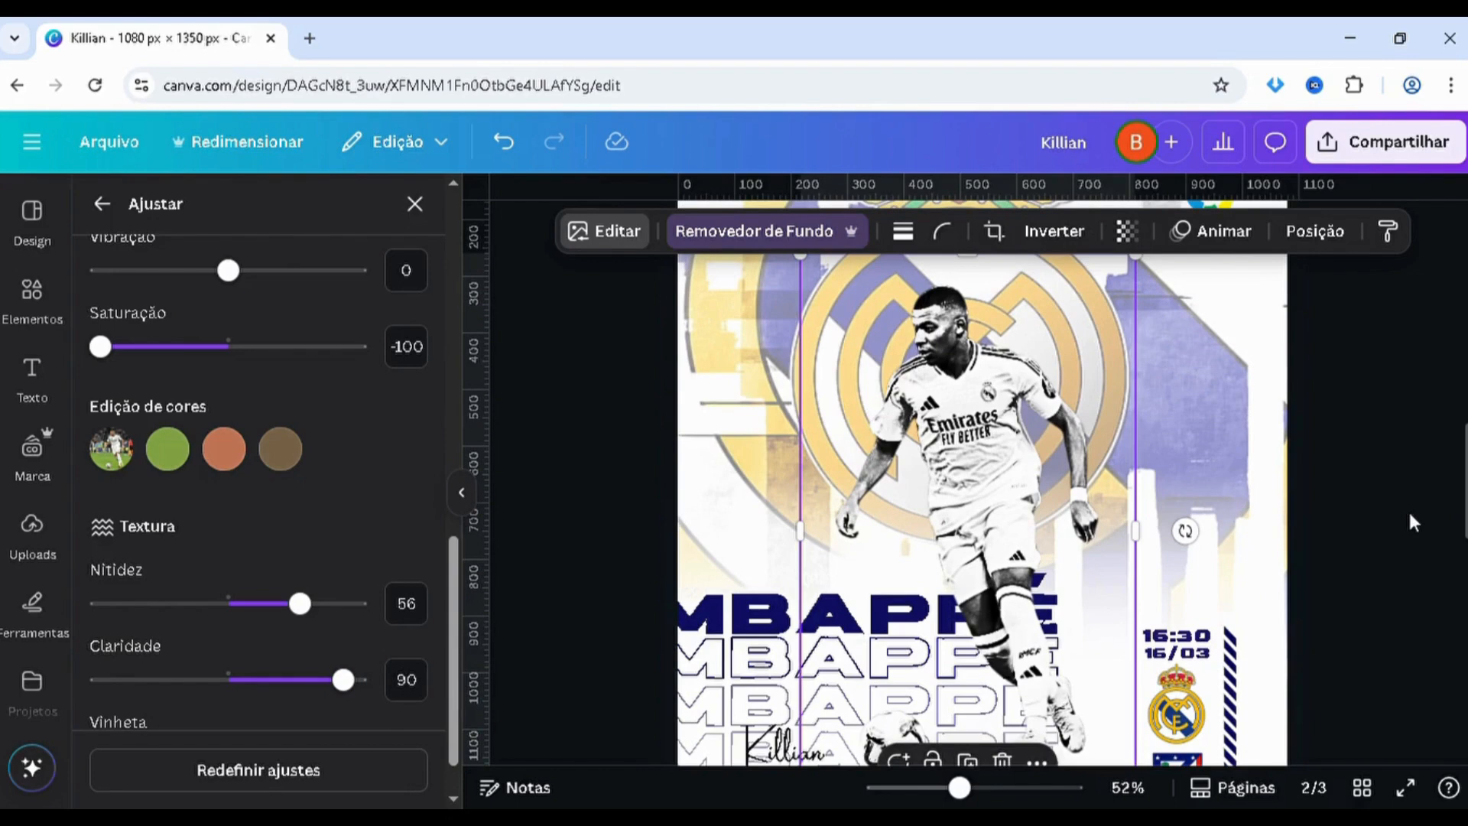
pyautogui.click(1411, 522)
pyautogui.scroll(-1, 1428, 501)
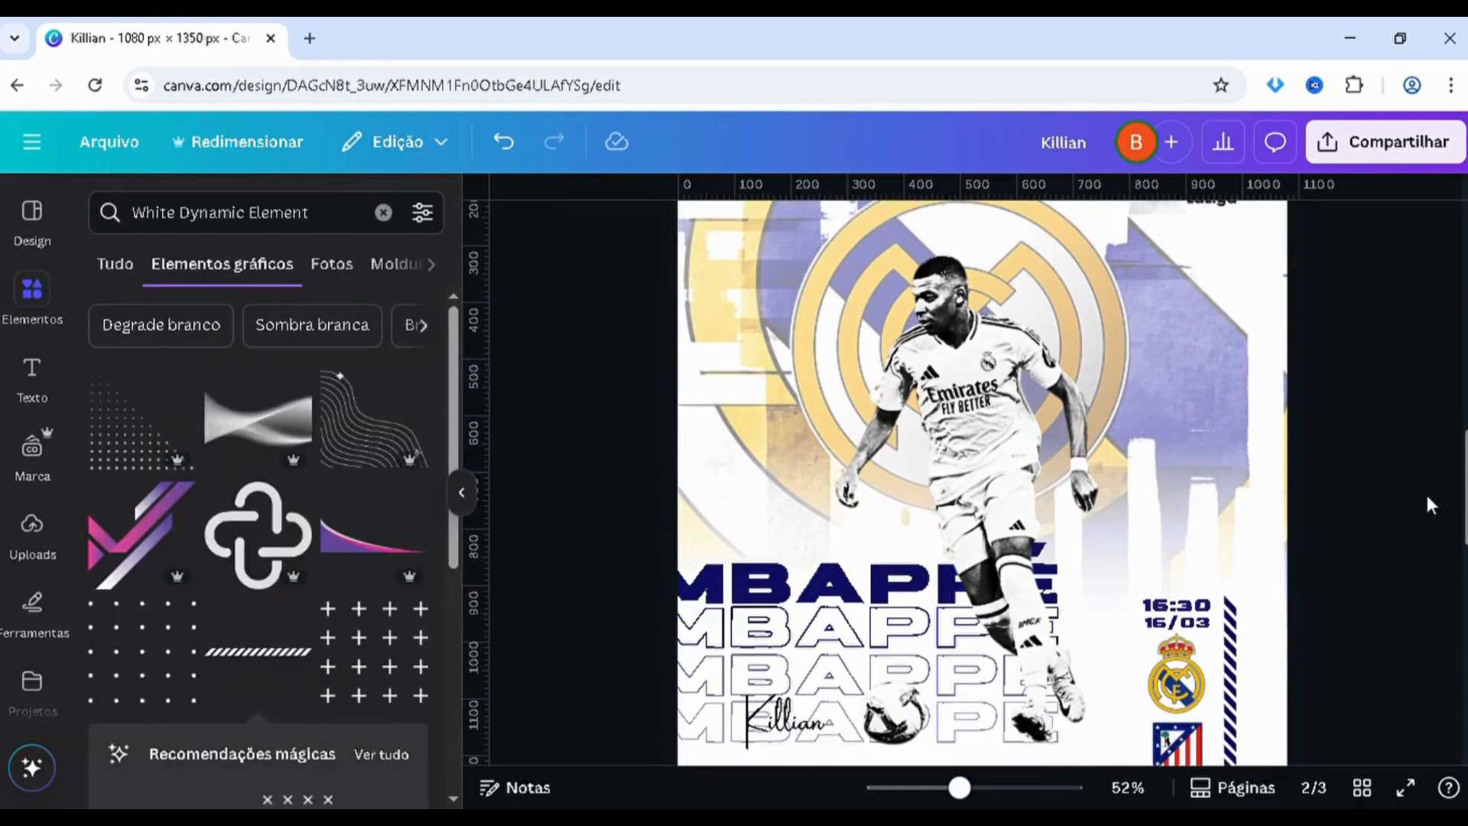
# Duplicate the black-and-white player cutout and place the copy slightly to the left of the original
pyautogui.moveTo(979, 431)
pyautogui.mouseDown()
pyautogui.moveTo(955, 430)
pyautogui.moveTo(971, 411)
pyautogui.mouseUp()
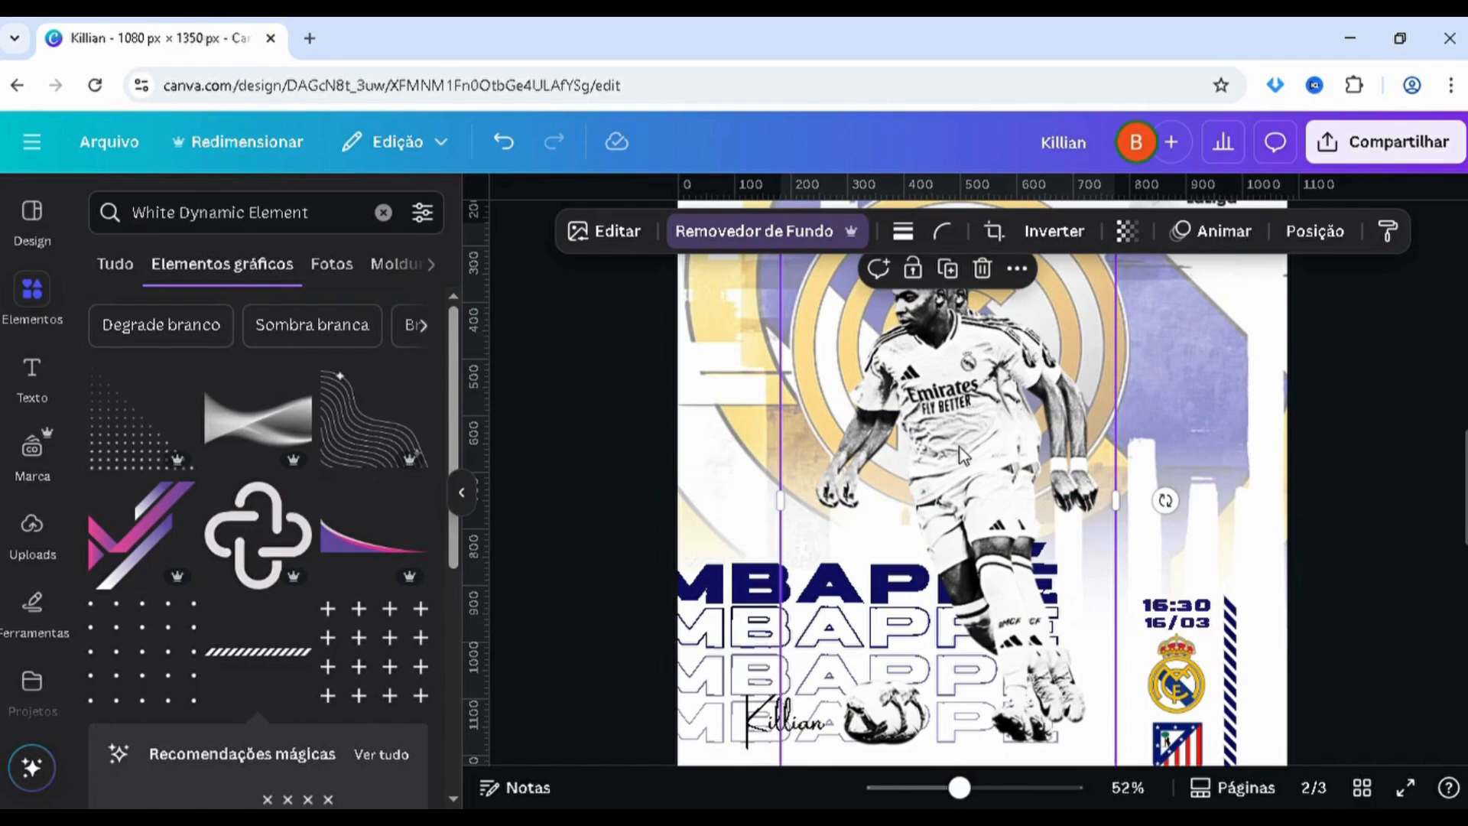
pyautogui.hotkey('alt', '1')
pyautogui.scroll(2, 1428, 461)
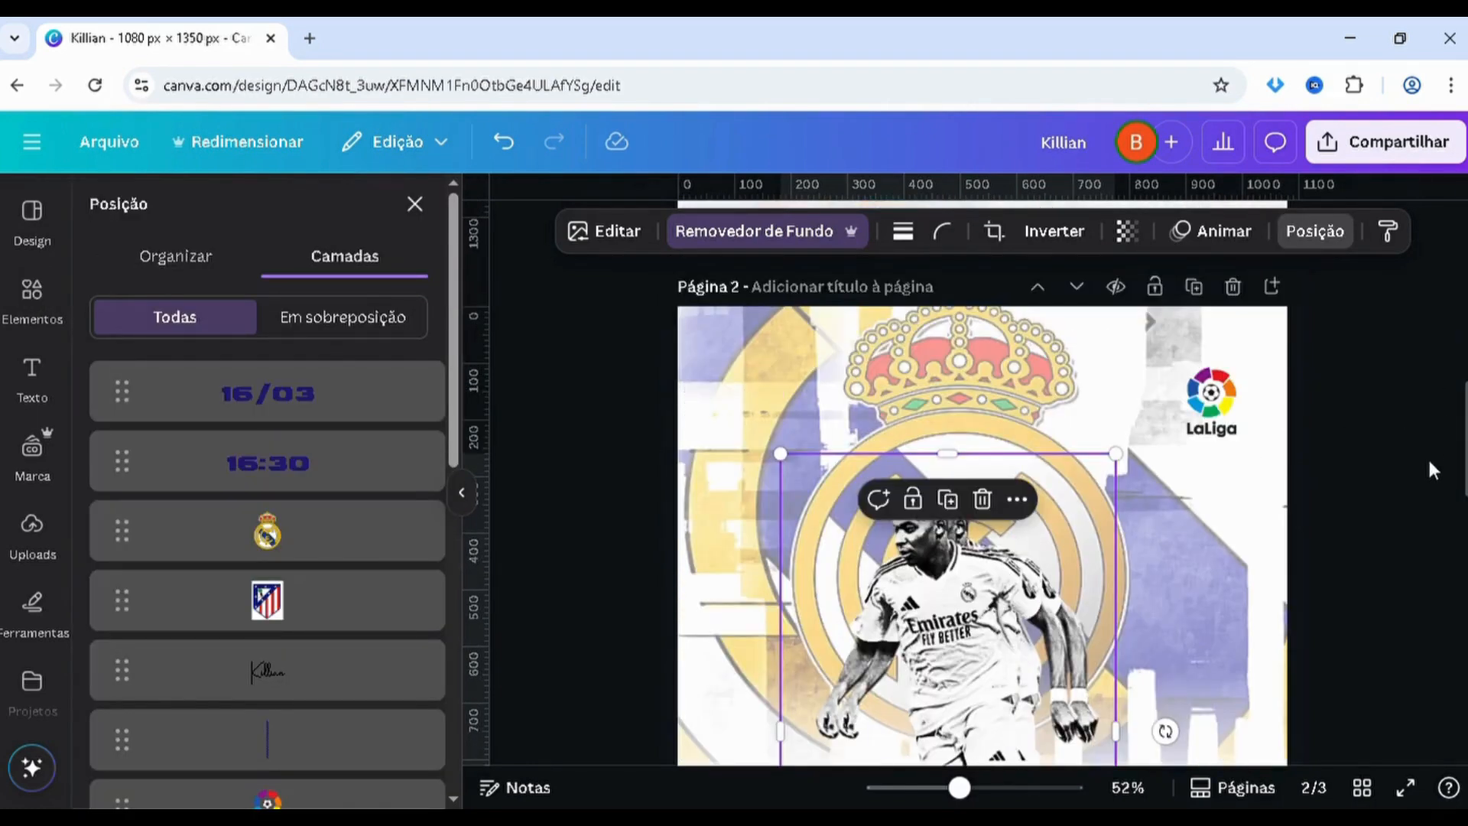
pyautogui.hotkey('alt', '1')
pyautogui.click(1407, 476)
pyautogui.scroll(-2, 1405, 477)
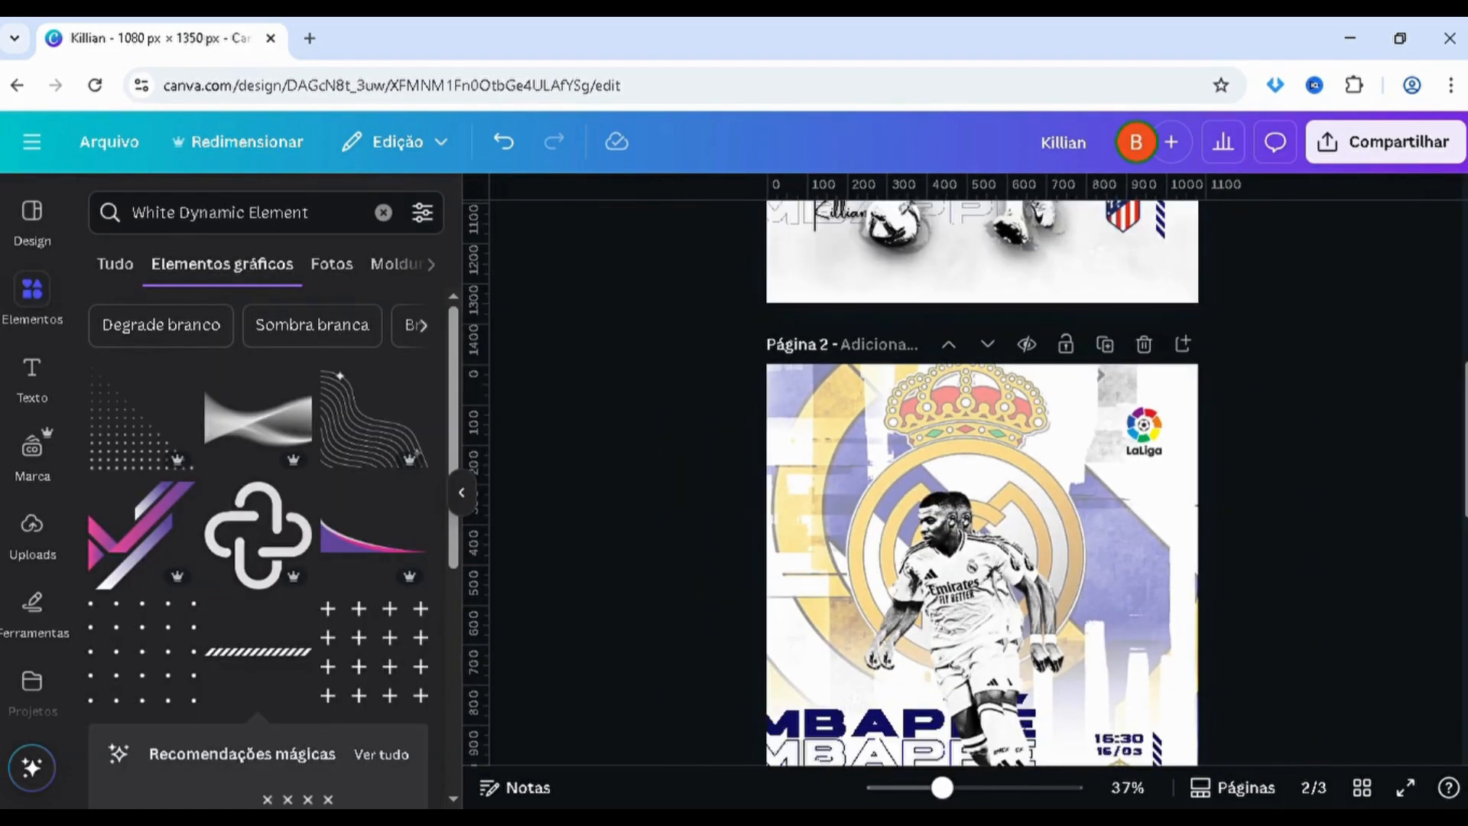
pyautogui.scroll(-2, 982, 482)
pyautogui.scroll(-1, 1352, 451)
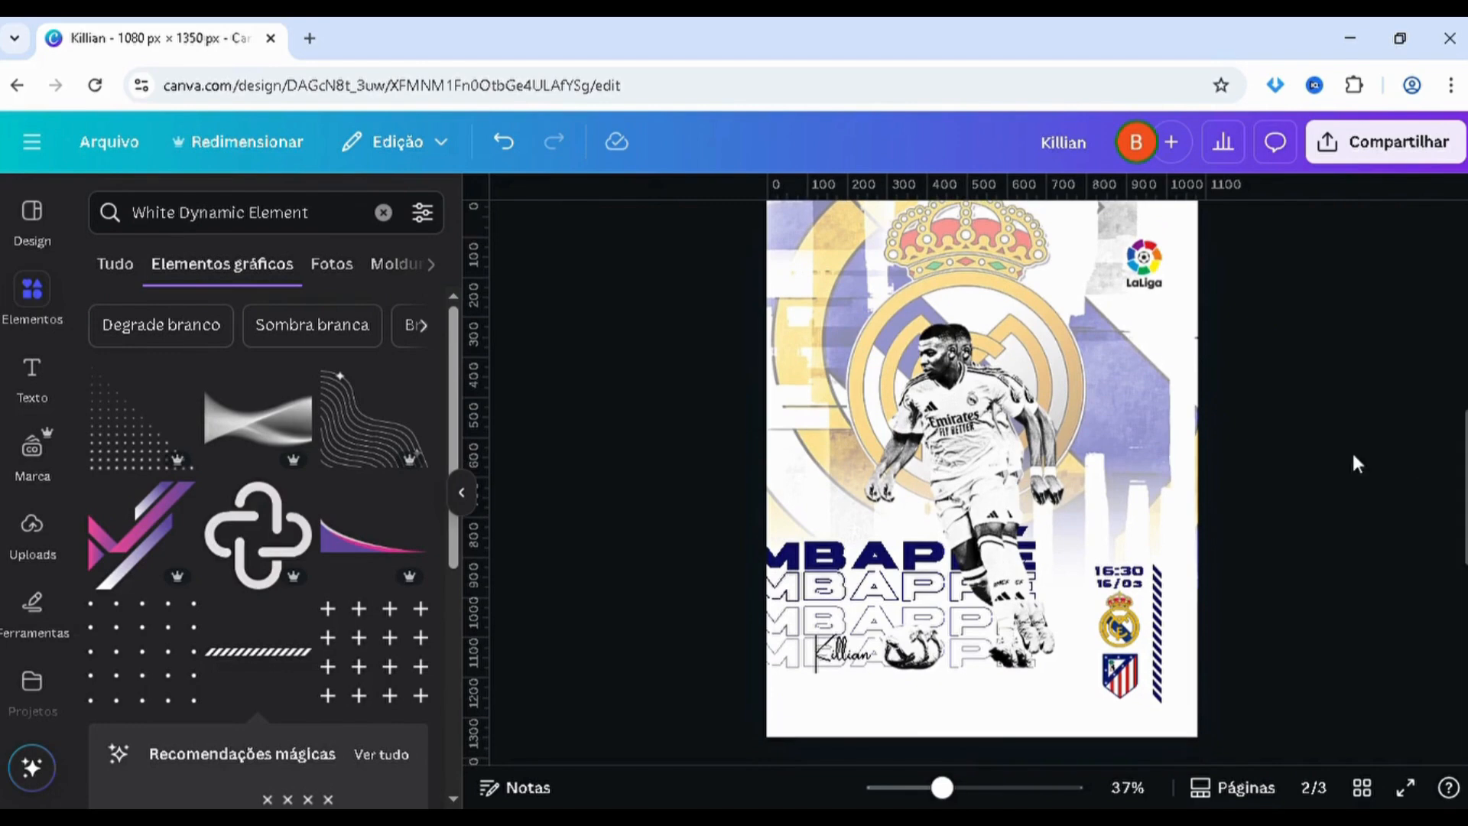
pyautogui.scroll(3, 998, 419)
# Move the duplicated player cutout one layer down so it sits behind the original
pyautogui.click(998, 419)
pyautogui.hotkey('alt', '1')
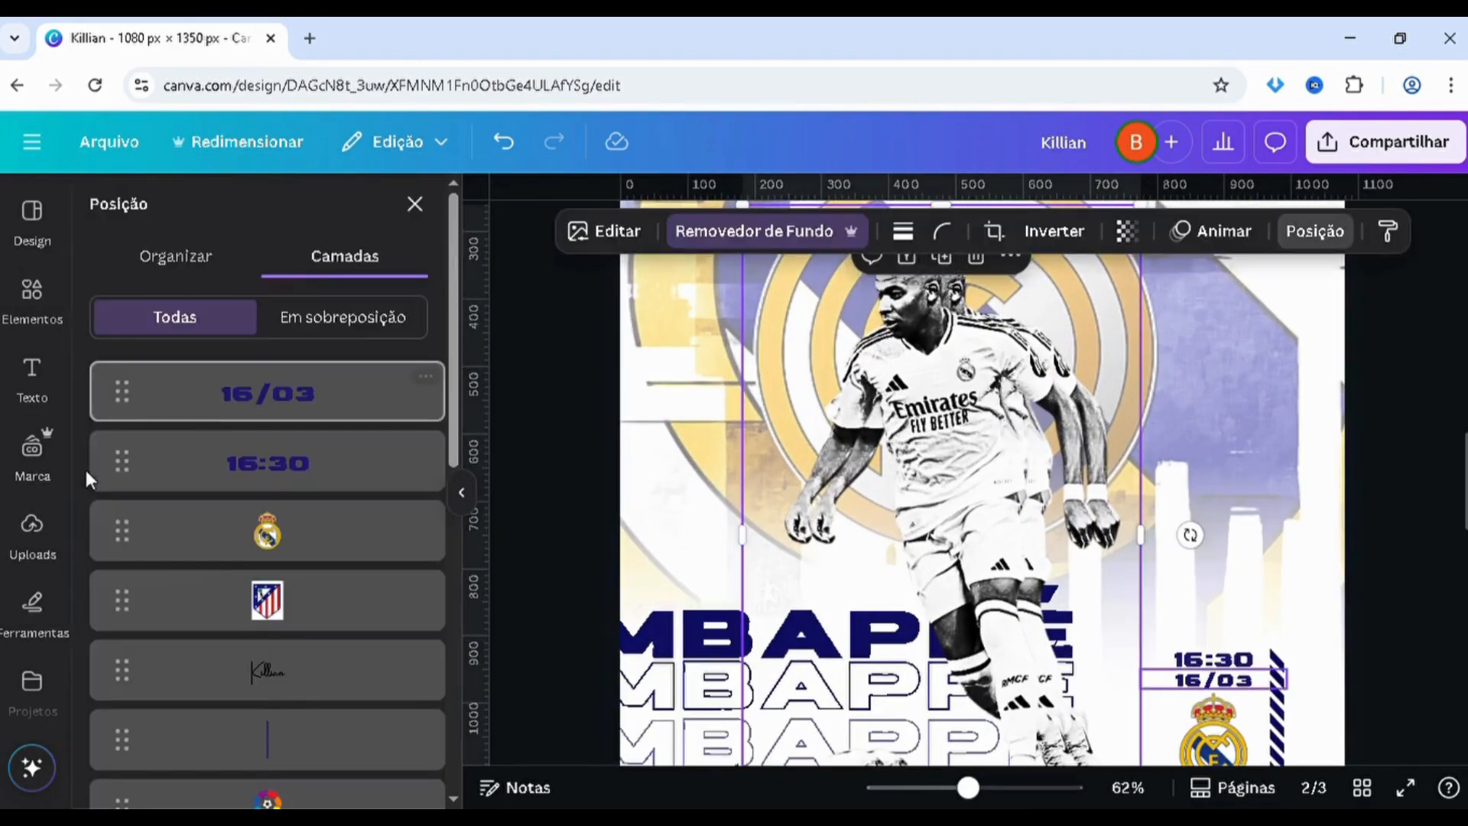
pyautogui.scroll(-3, 230, 564)
pyautogui.moveTo(252, 663); pyautogui.dragTo(263, 588)
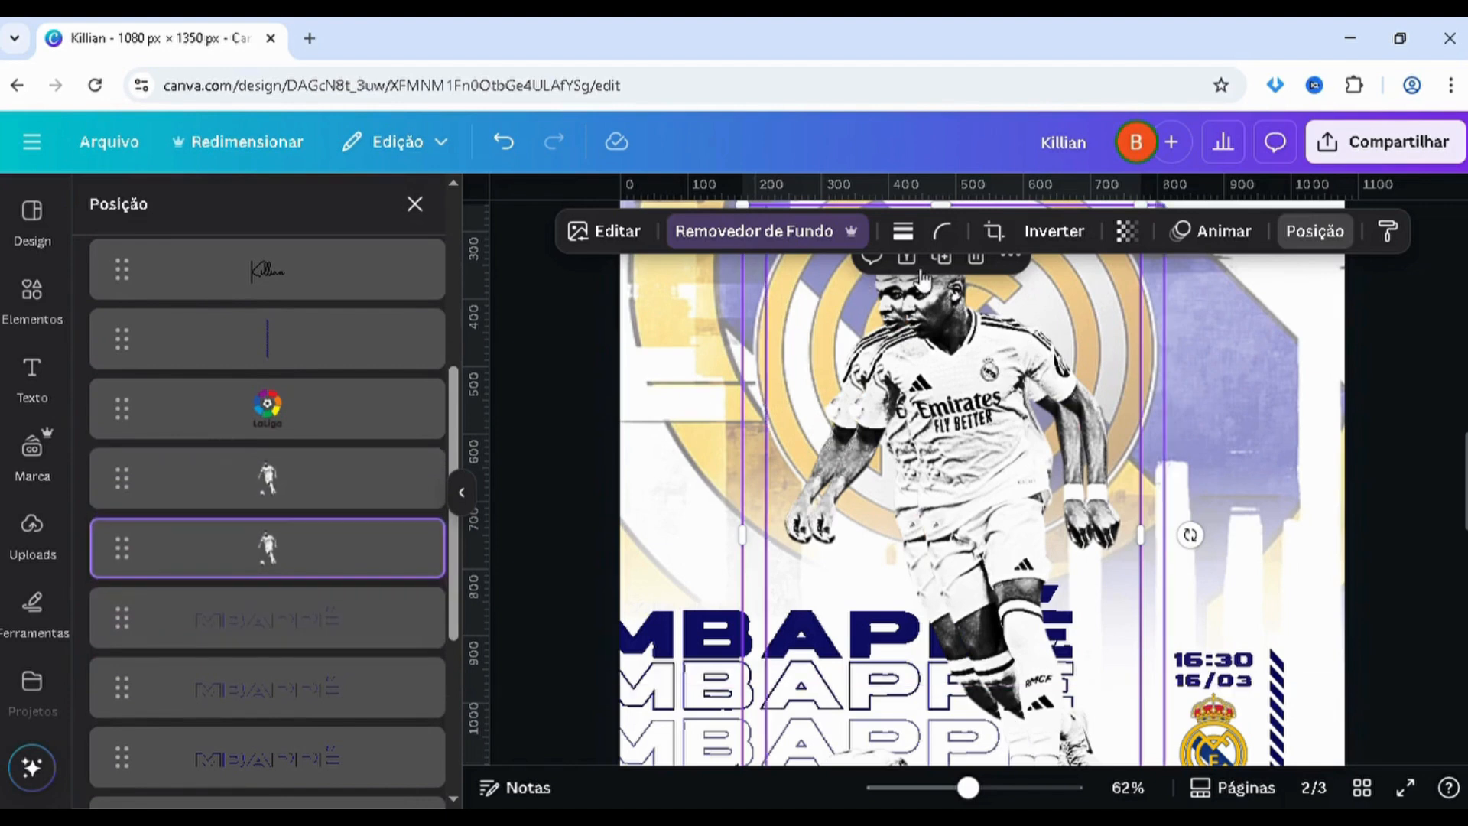
# Set the rear player copy's transparency to 34 and duplicate it slightly to the right of the original player
pyautogui.click(1129, 231)
pyautogui.moveTo(1176, 320); pyautogui.dragTo(1072, 321)
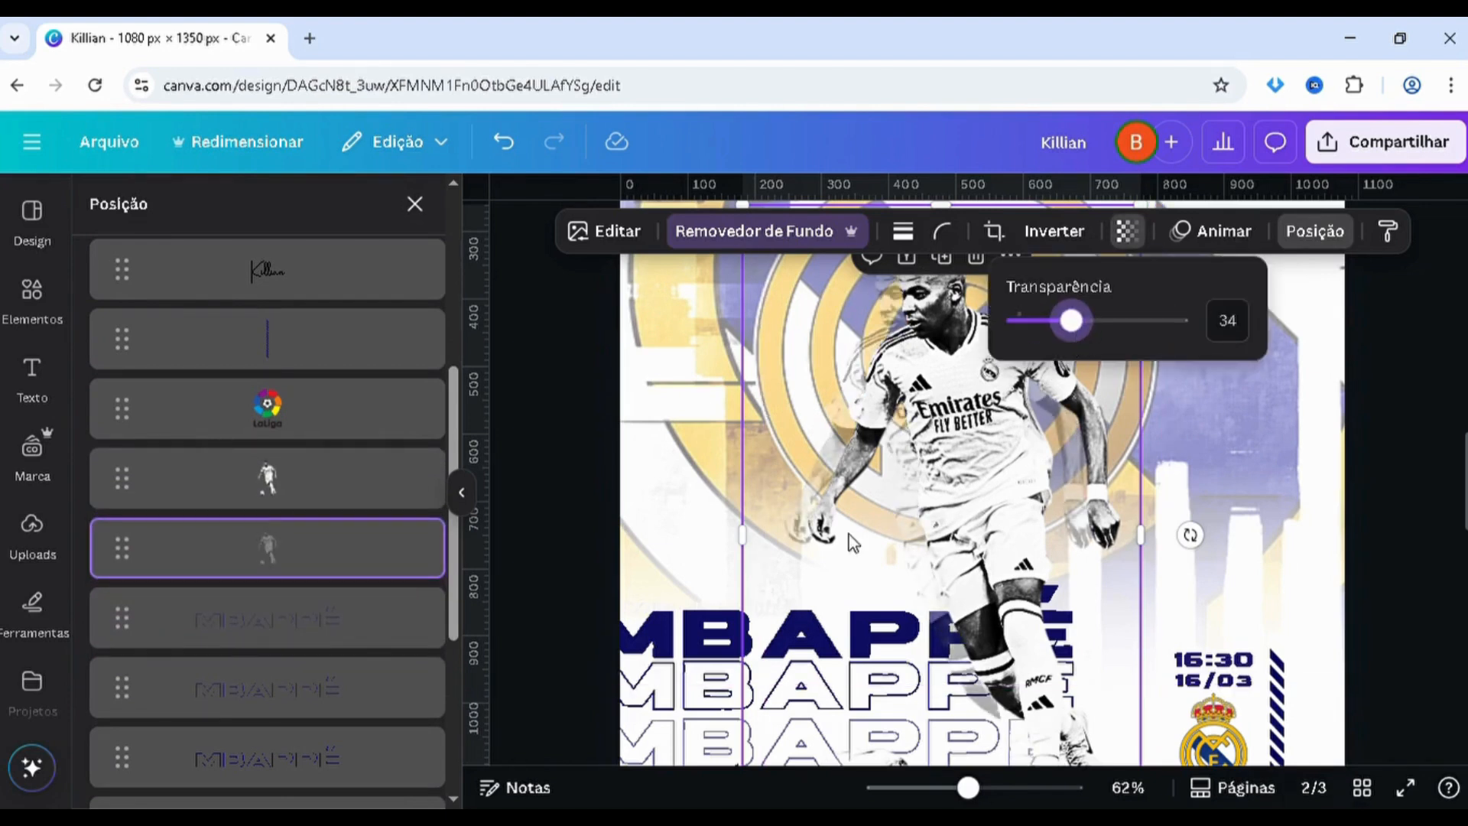
pyautogui.keyDown('alt'); pyautogui.moveTo(849, 535); pyautogui.dragTo(900, 534); pyautogui.keyUp('alt')
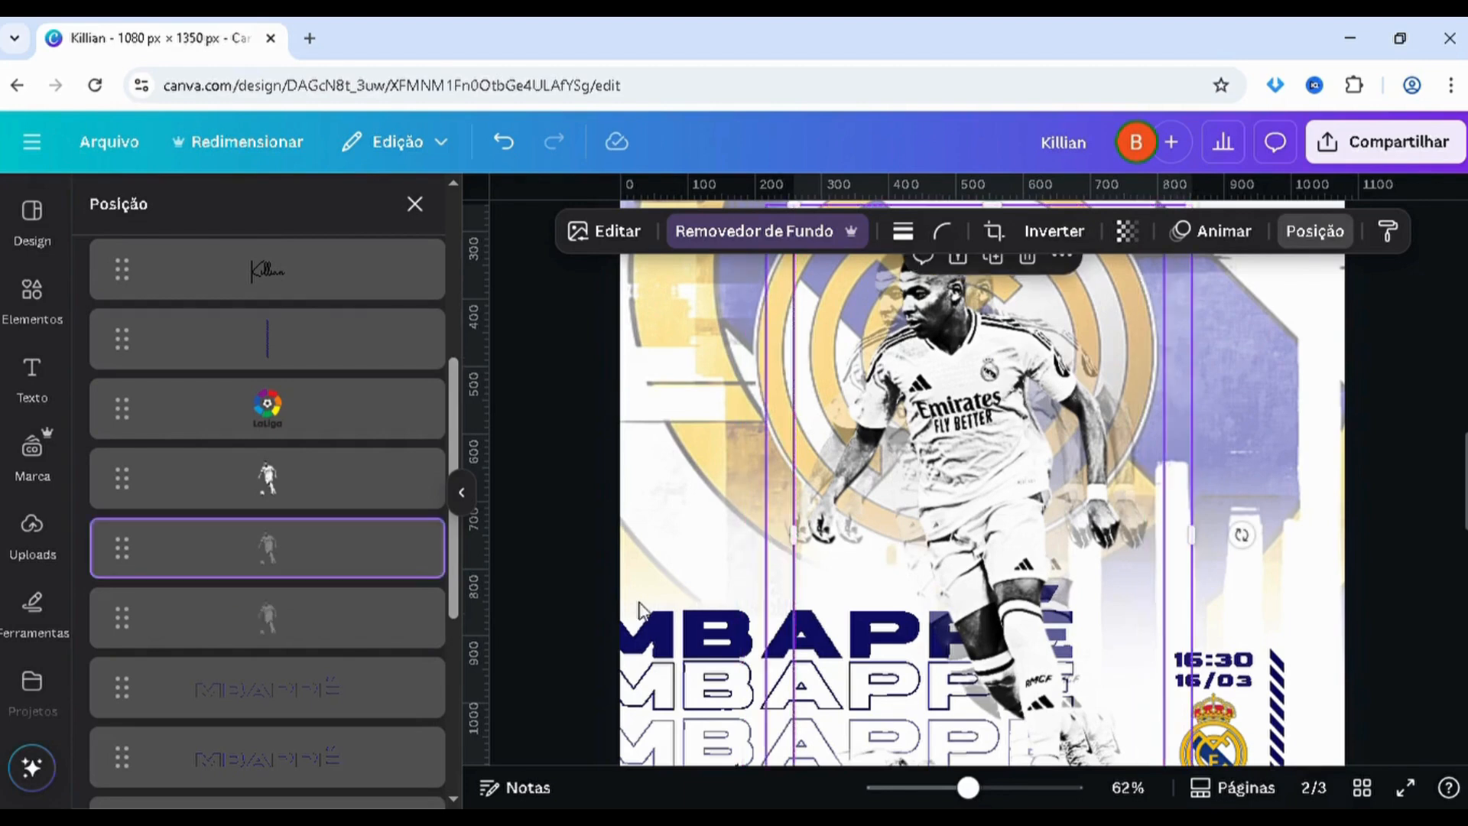
pyautogui.click(1407, 423)
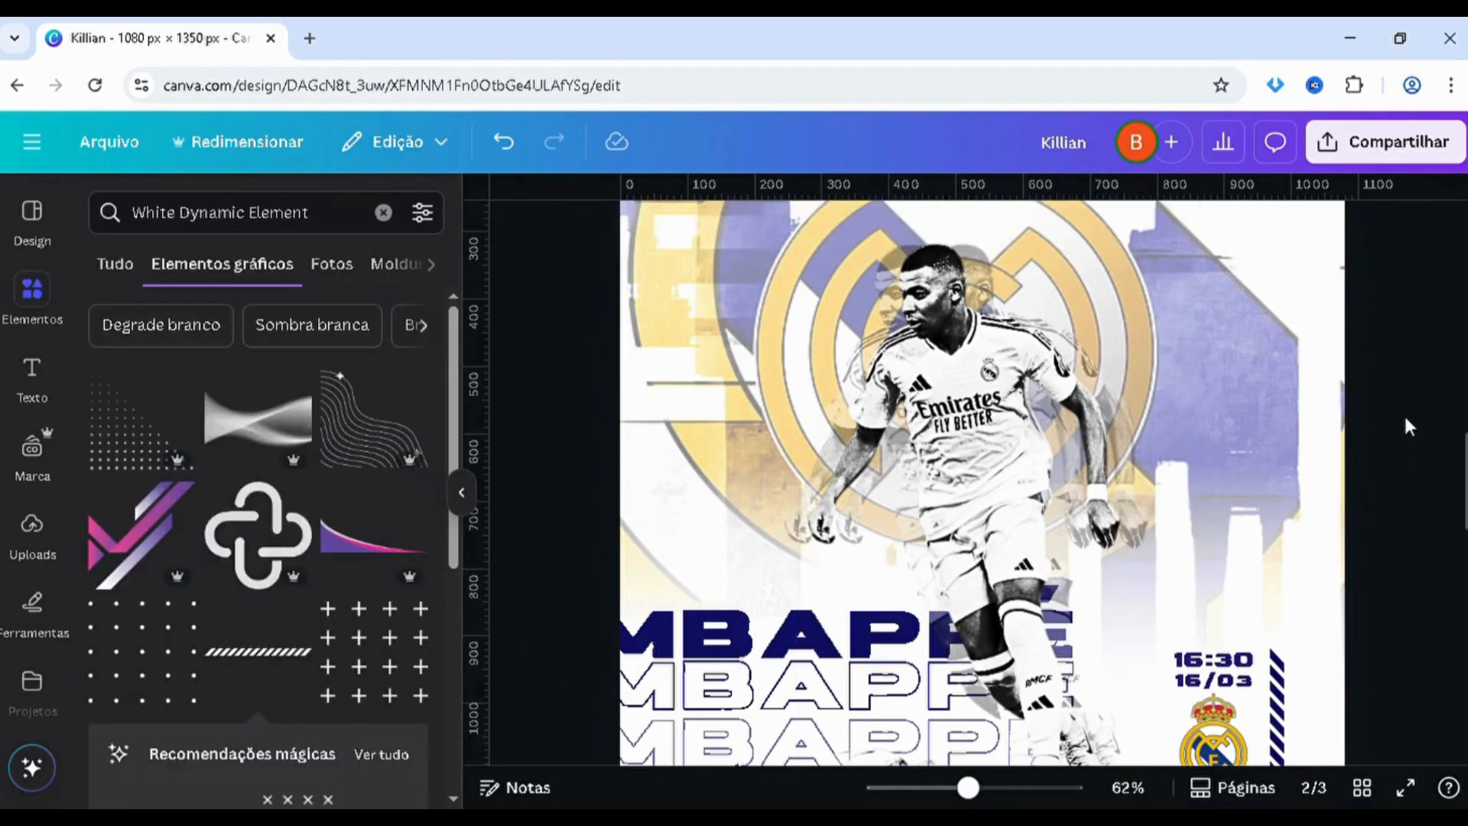
pyautogui.scroll(-2, 1404, 413)
pyautogui.scroll(3, 1404, 413)
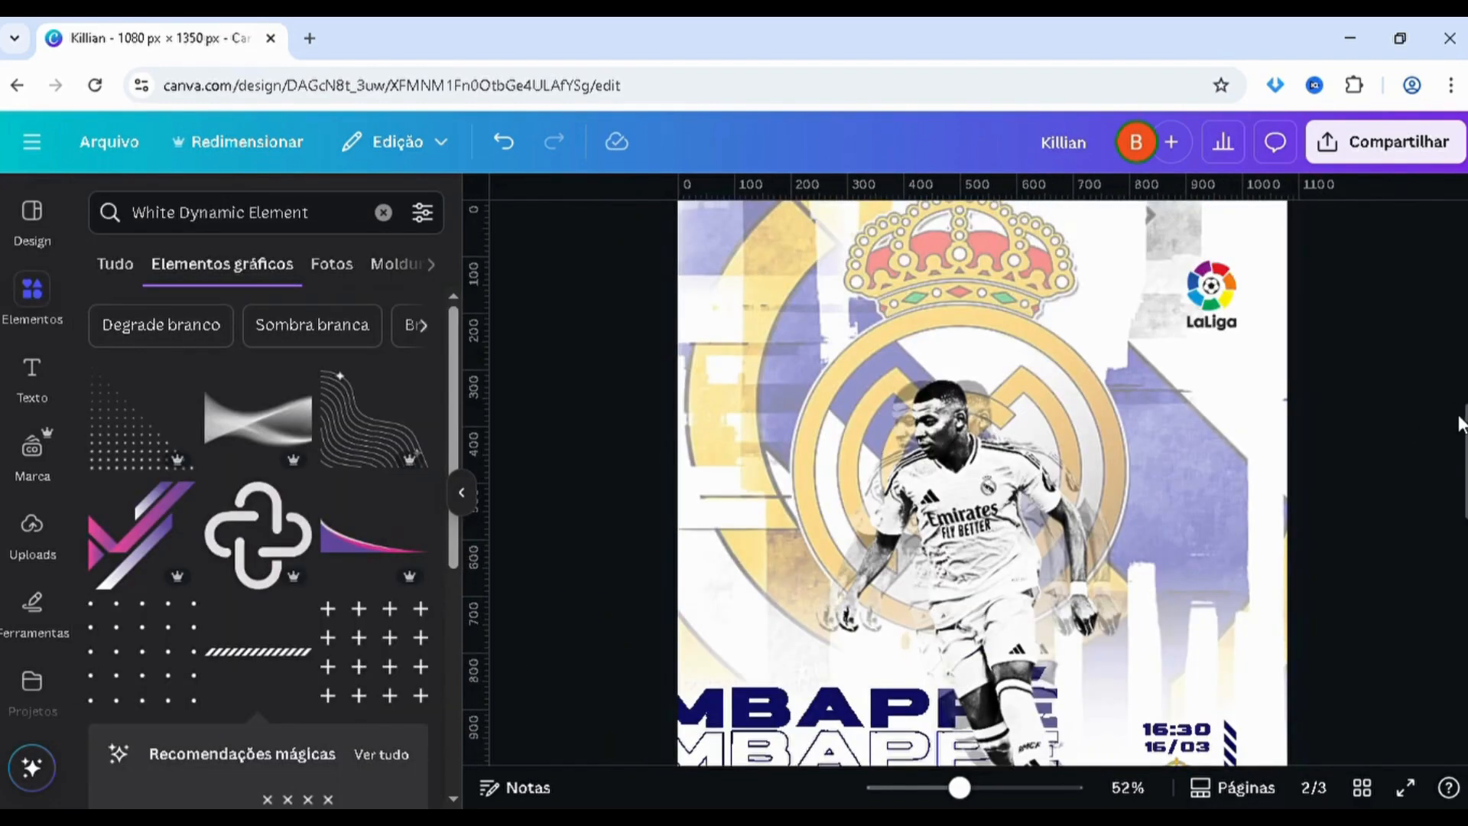
pyautogui.scroll(8, 1460, 422)
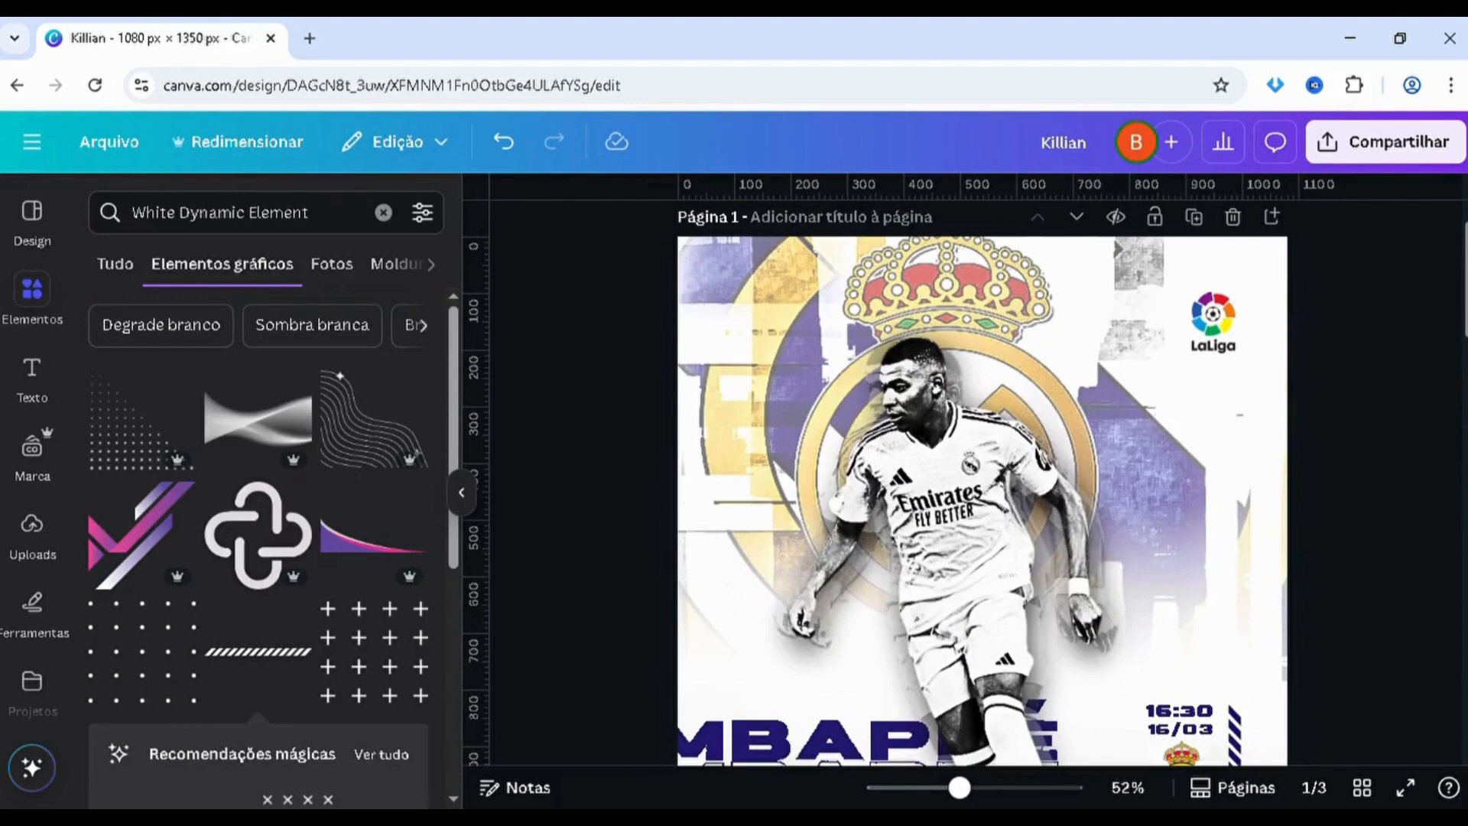
pyautogui.scroll(-8, 892, 554)
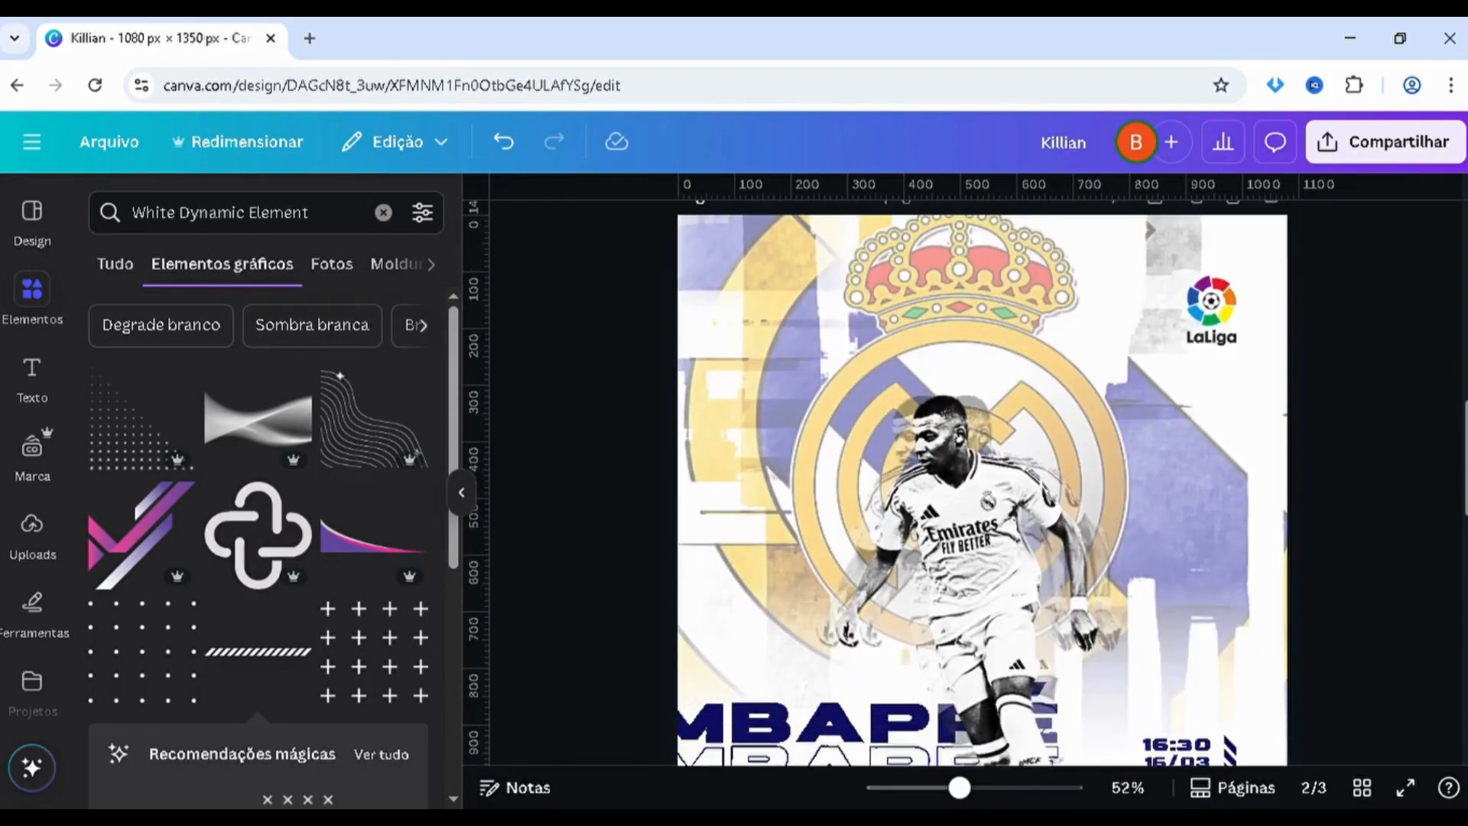
# Shift the faded copy on the player's right side left and slightly down, and make it fainter
pyautogui.click(895, 556)
pyautogui.hotkey('alt', '1')
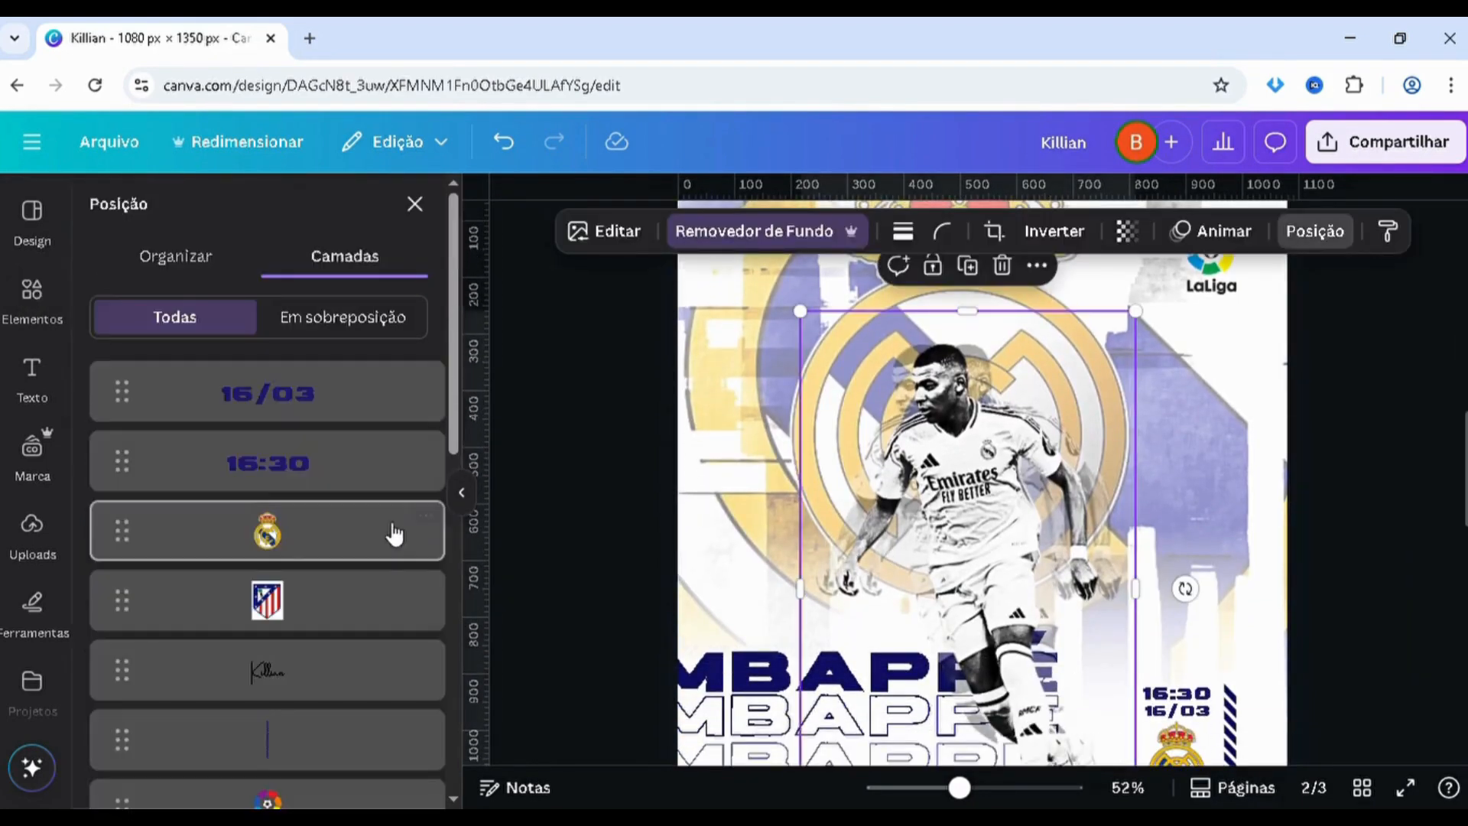
pyautogui.scroll(-7, 367, 570)
pyautogui.click(282, 405)
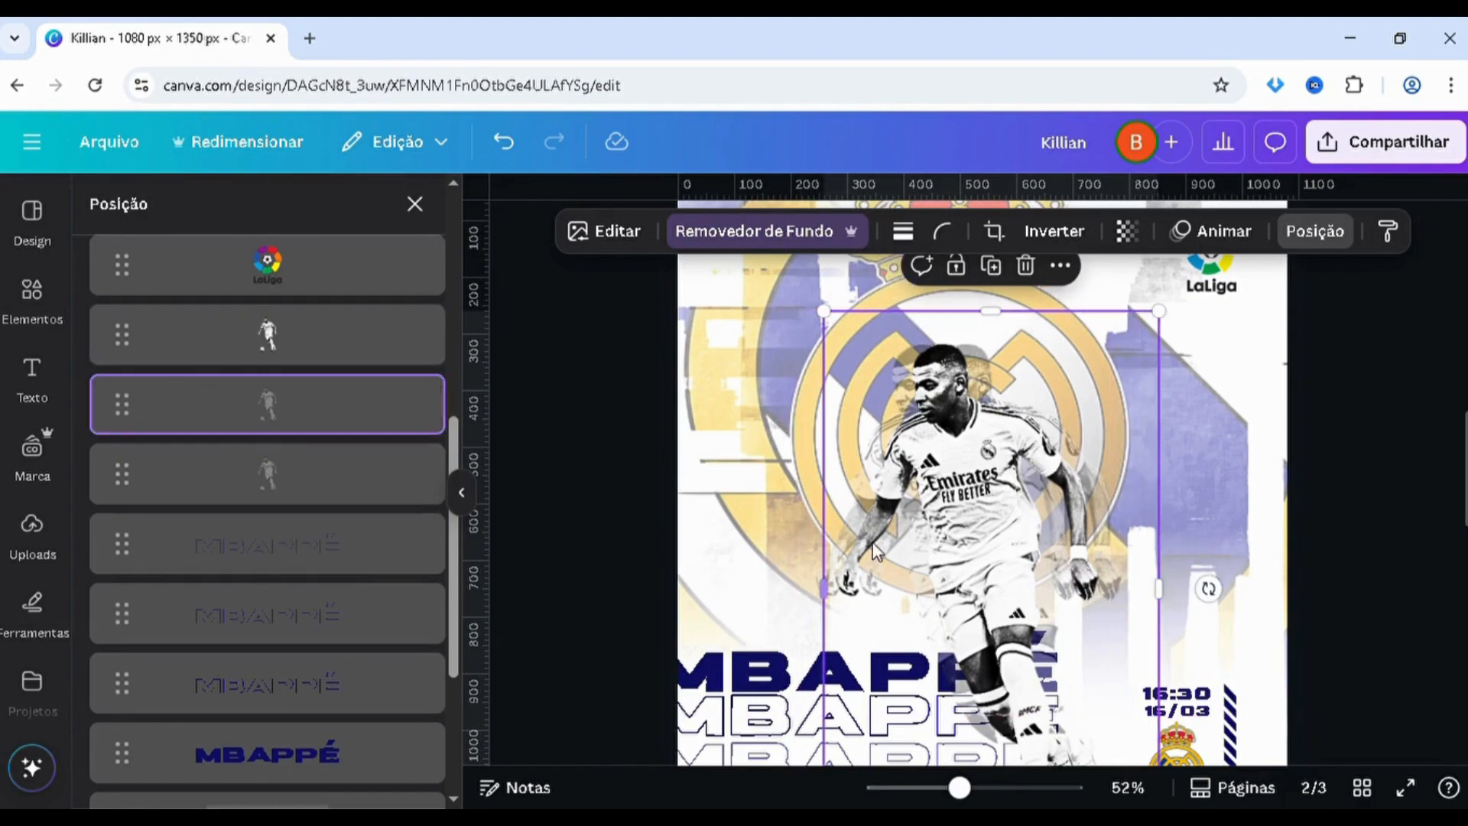
pyautogui.moveTo(861, 548)
pyautogui.mouseDown()
pyautogui.moveTo(899, 549)
pyautogui.moveTo(881, 560)
pyautogui.mouseUp()
pyautogui.click(1127, 231)
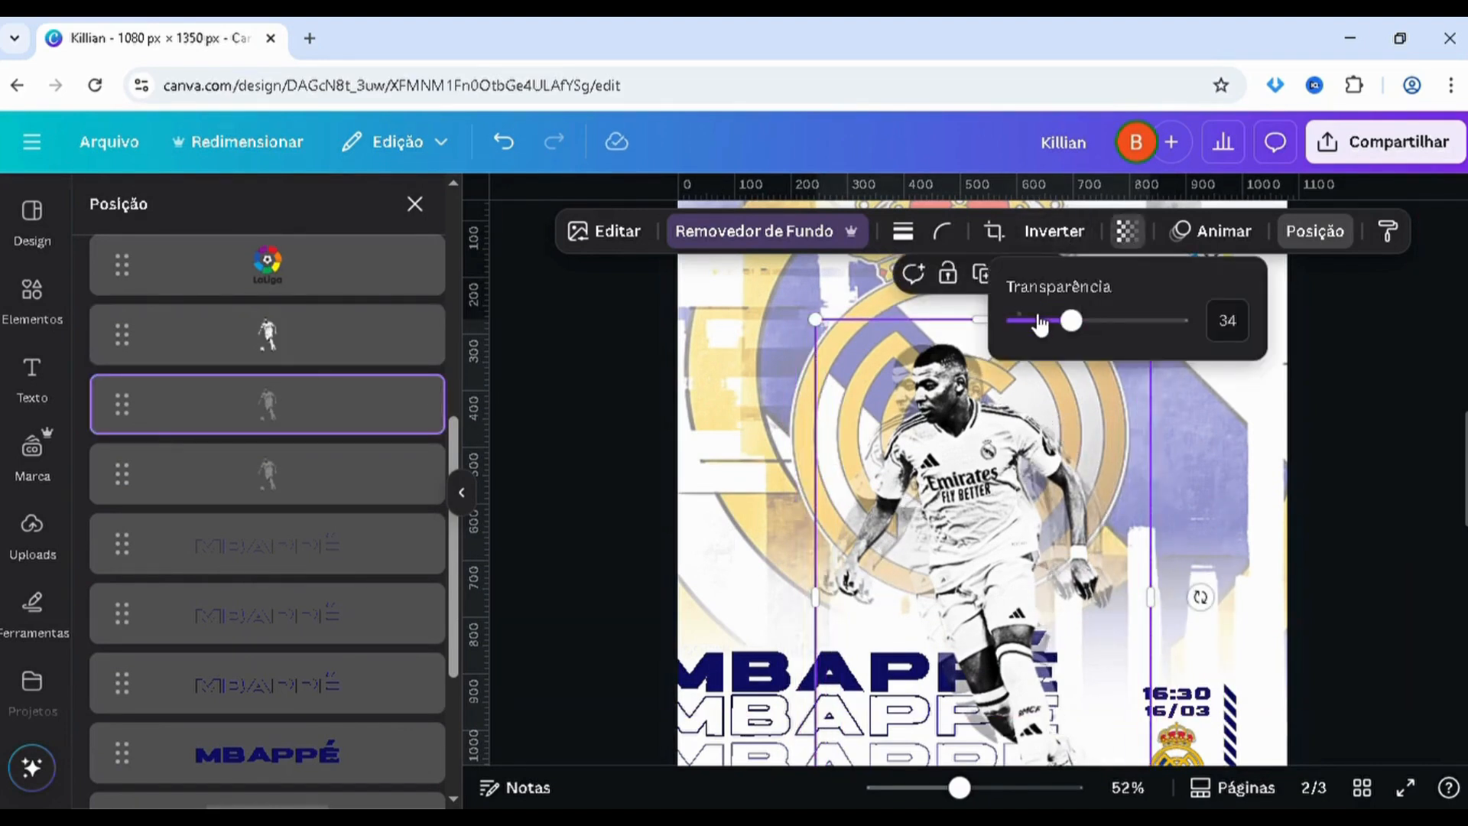
pyautogui.click(1040, 325)
# Nudge the faded copy on the player's left side closer to the original and make it fainter
pyautogui.click(375, 483)
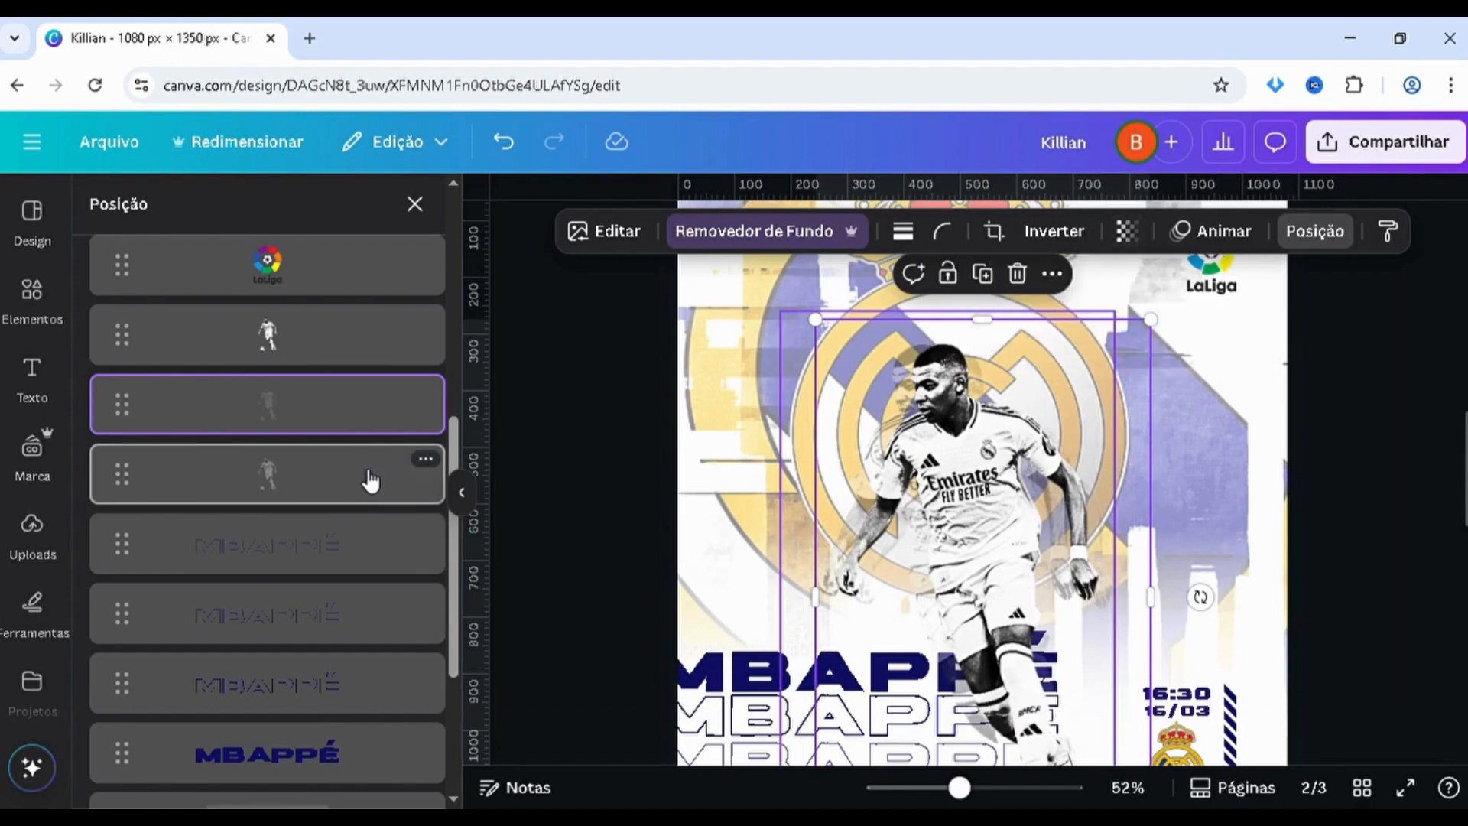
pyautogui.moveTo(893, 539)
pyautogui.mouseDown()
pyautogui.moveTo(933, 539)
pyautogui.moveTo(907, 539)
pyautogui.mouseUp()
pyautogui.click(1127, 231)
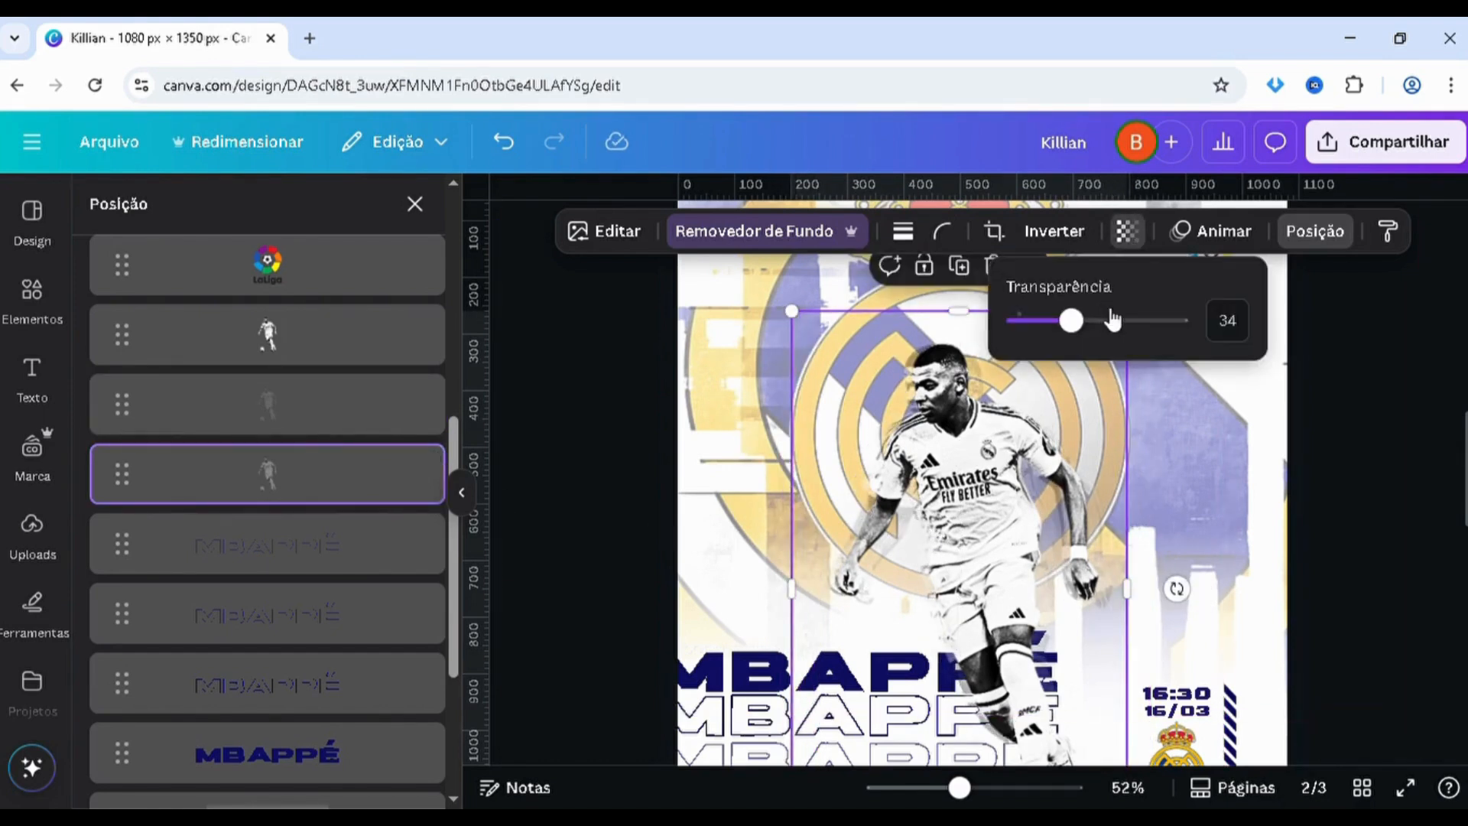
pyautogui.click(1058, 325)
pyautogui.moveTo(1063, 330); pyautogui.dragTo(1069, 333)
pyautogui.click(1430, 469)
pyautogui.click(1430, 469)
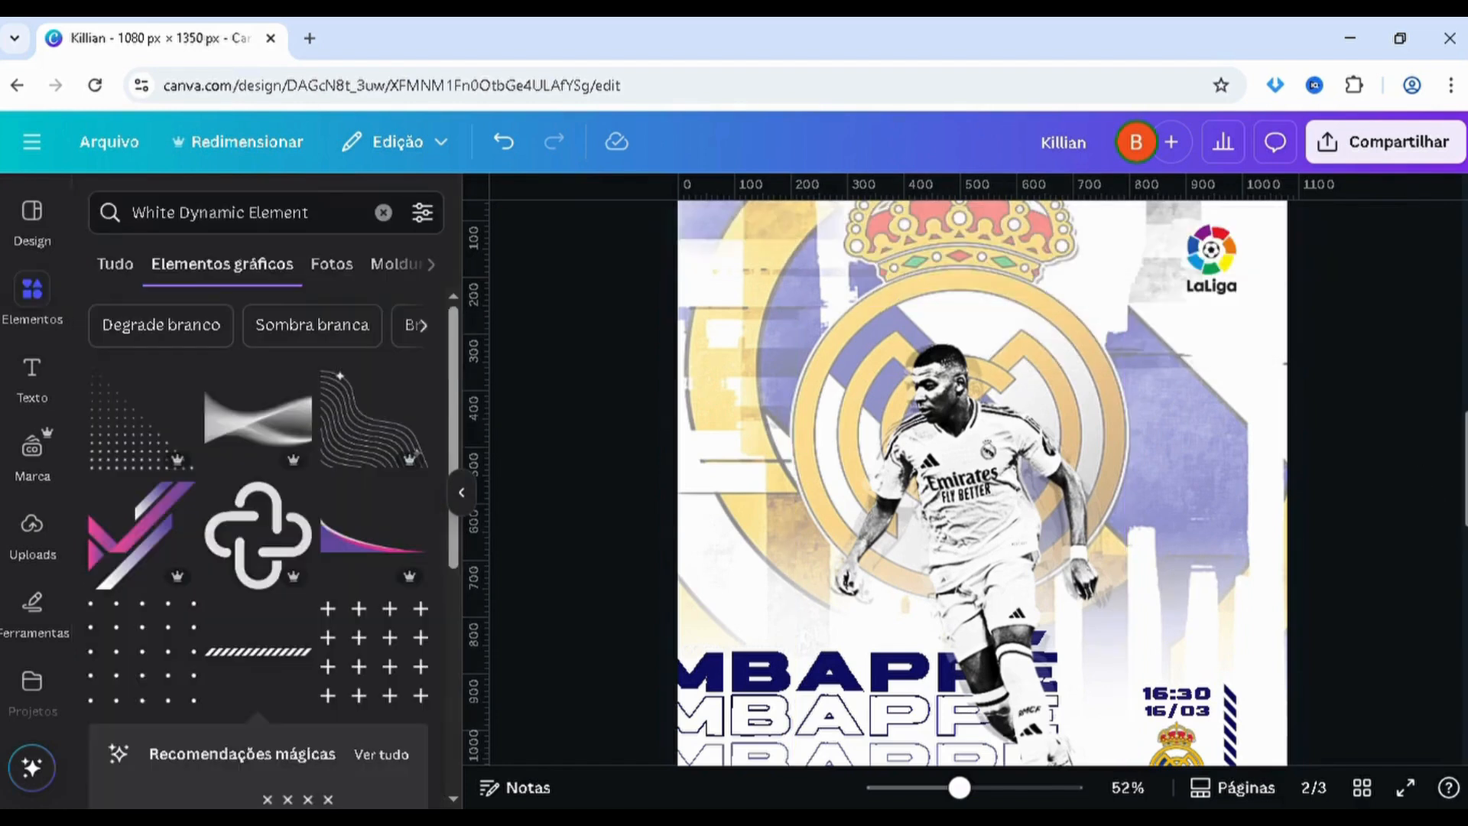
# Duplicate the black-and-white player cutout on page 2 and align the copy exactly over the original
pyautogui.scroll(-3, 982, 482)
pyautogui.scroll(2, 982, 482)
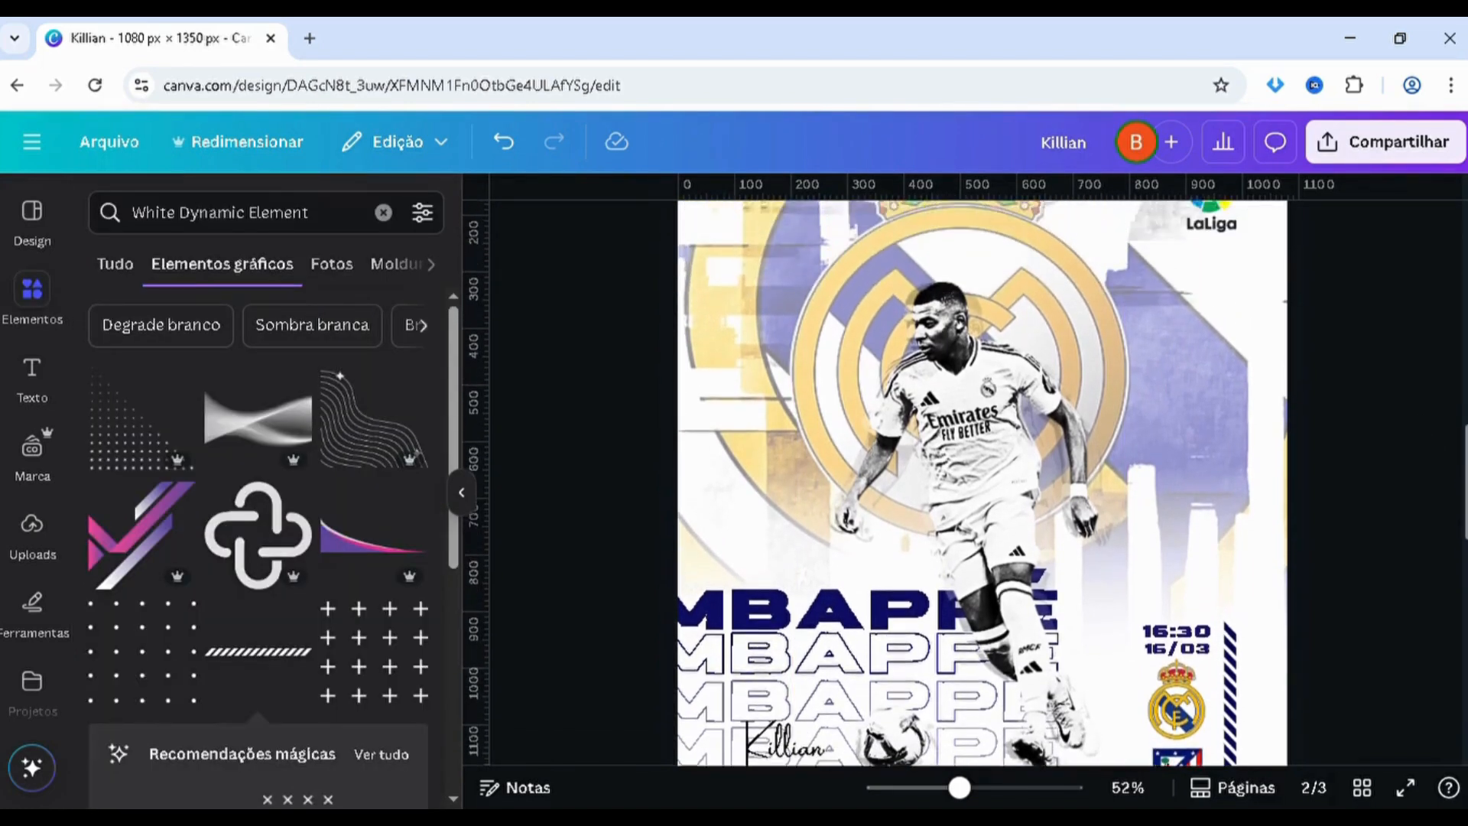
pyautogui.scroll(5, 983, 482)
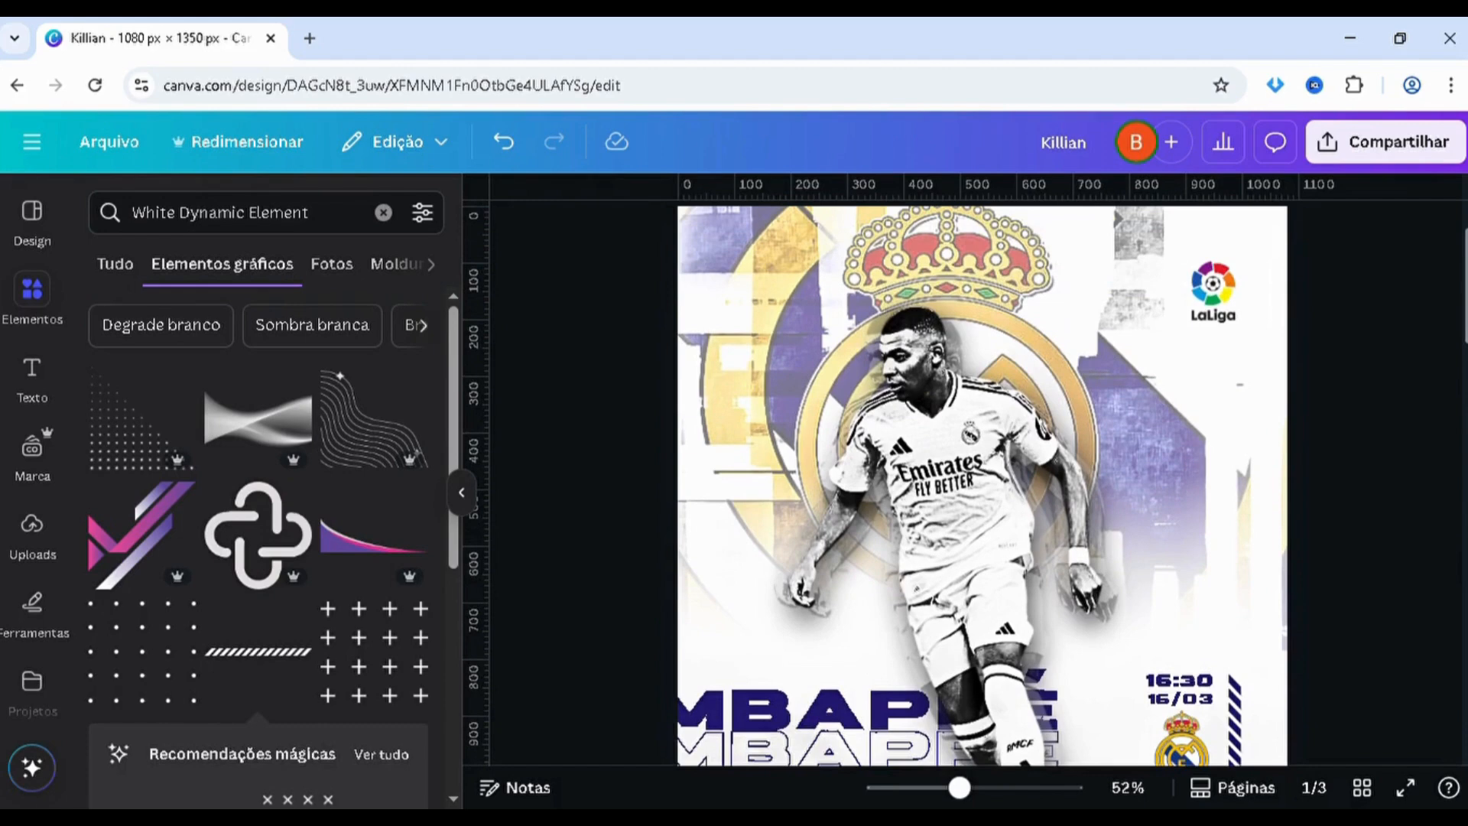
pyautogui.scroll(-10, 1246, 526)
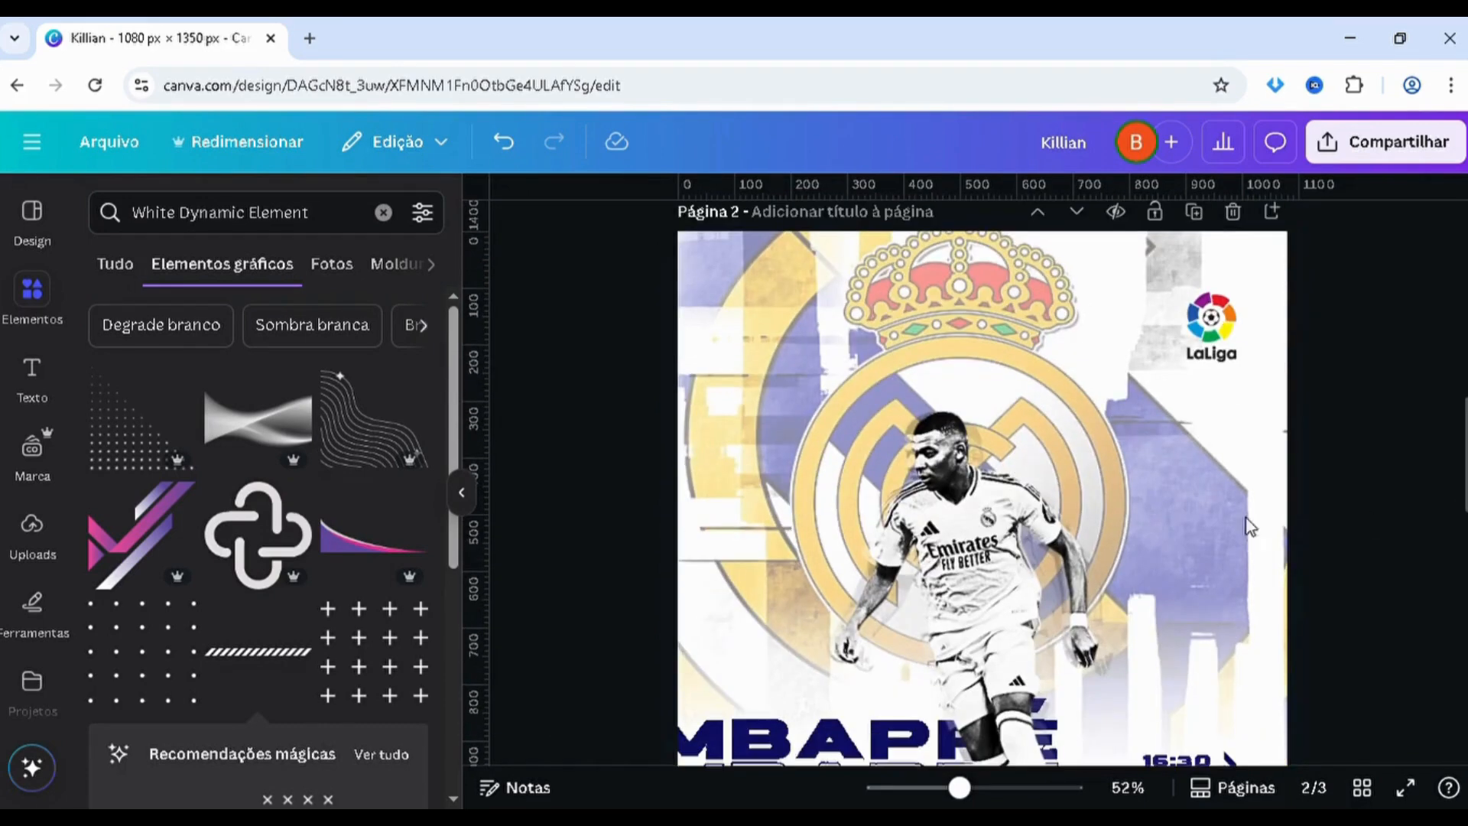
pyautogui.scroll(-1, 1240, 526)
pyautogui.click(986, 486)
pyautogui.hotkey('alt', '1')
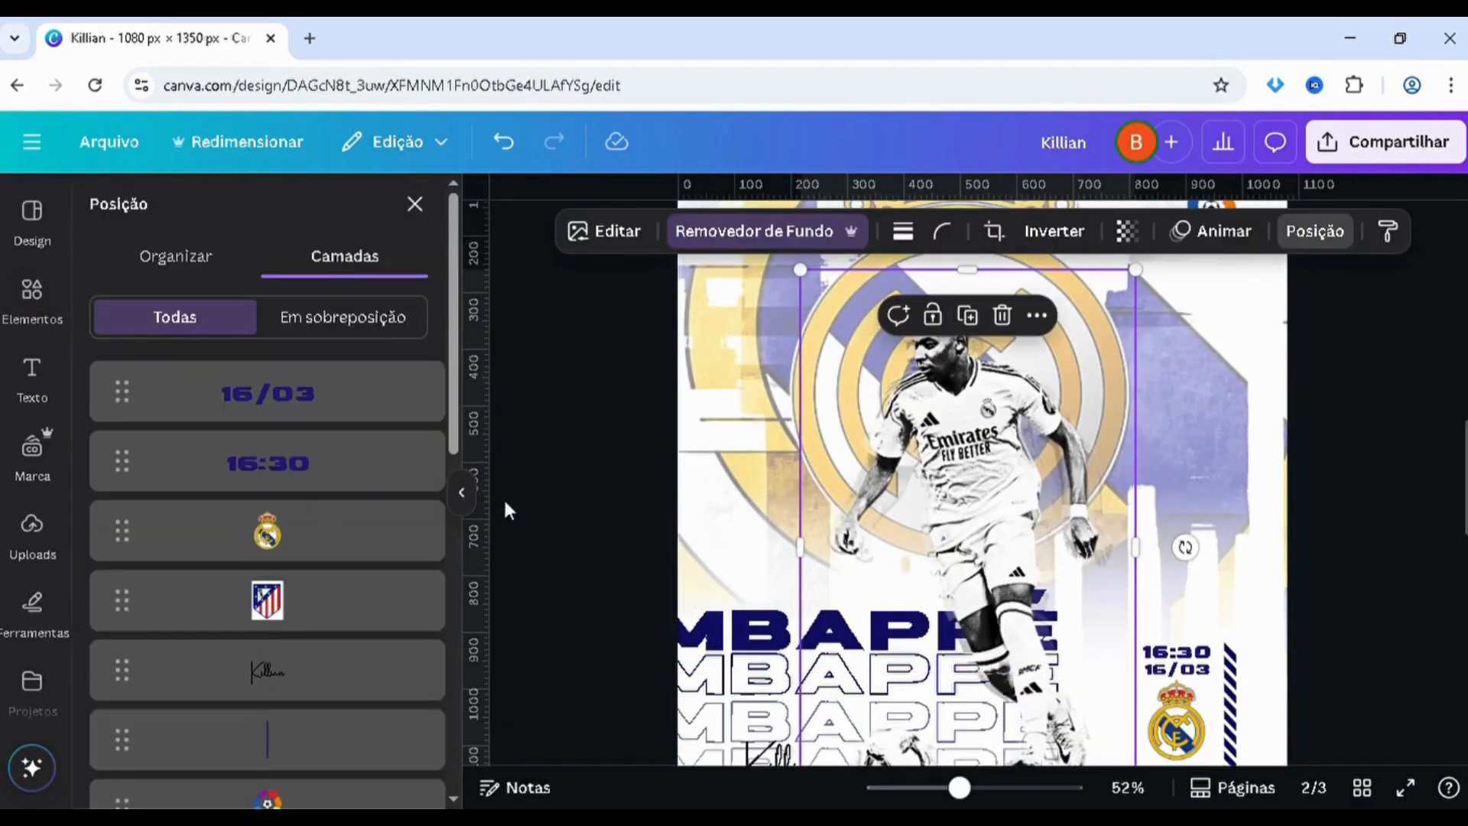
pyautogui.scroll(-3, 350, 534)
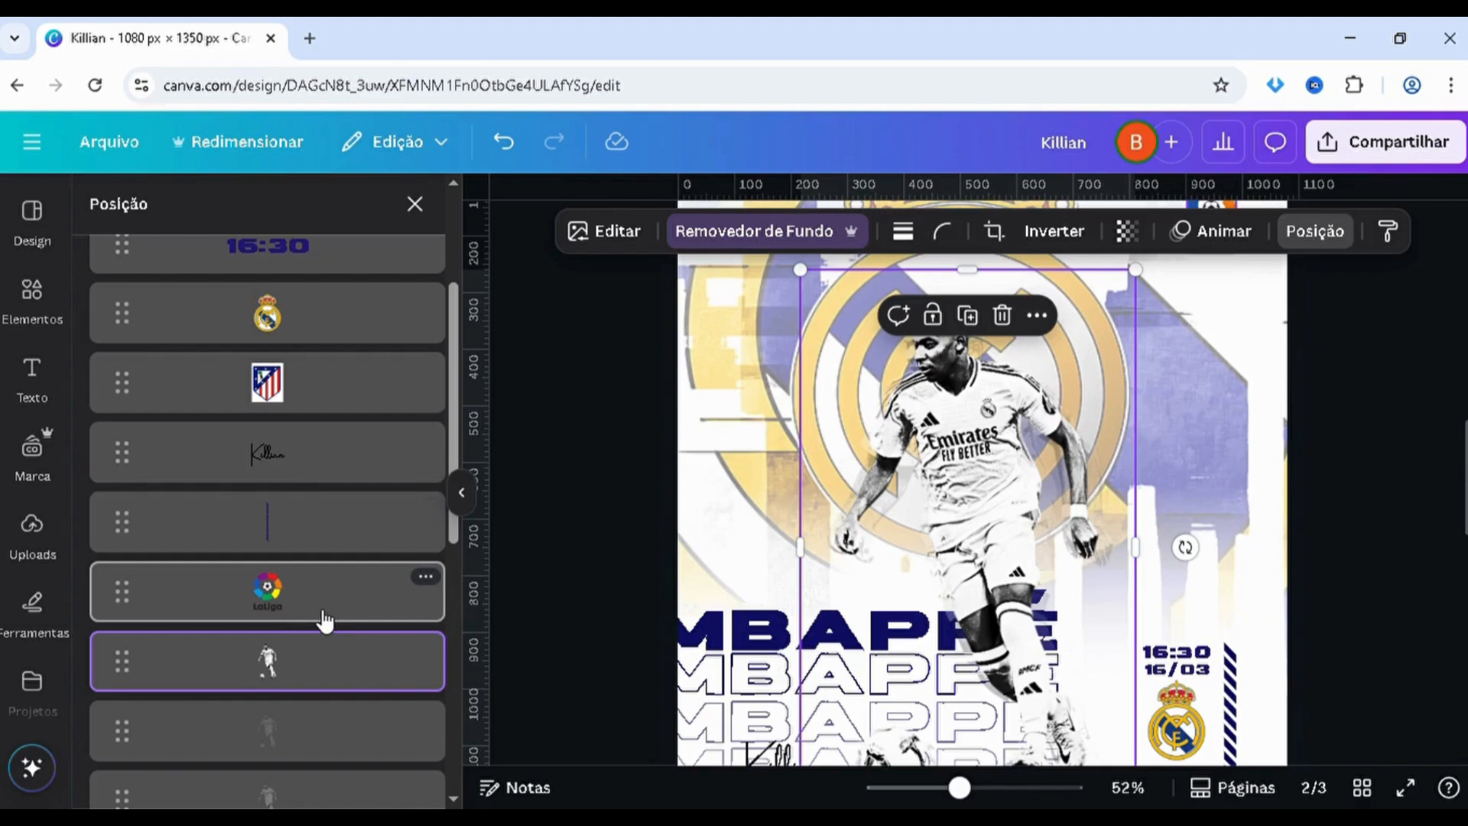
pyautogui.hotkey('ctrl', 'd')
pyautogui.moveTo(995, 480); pyautogui.dragTo(986, 470)
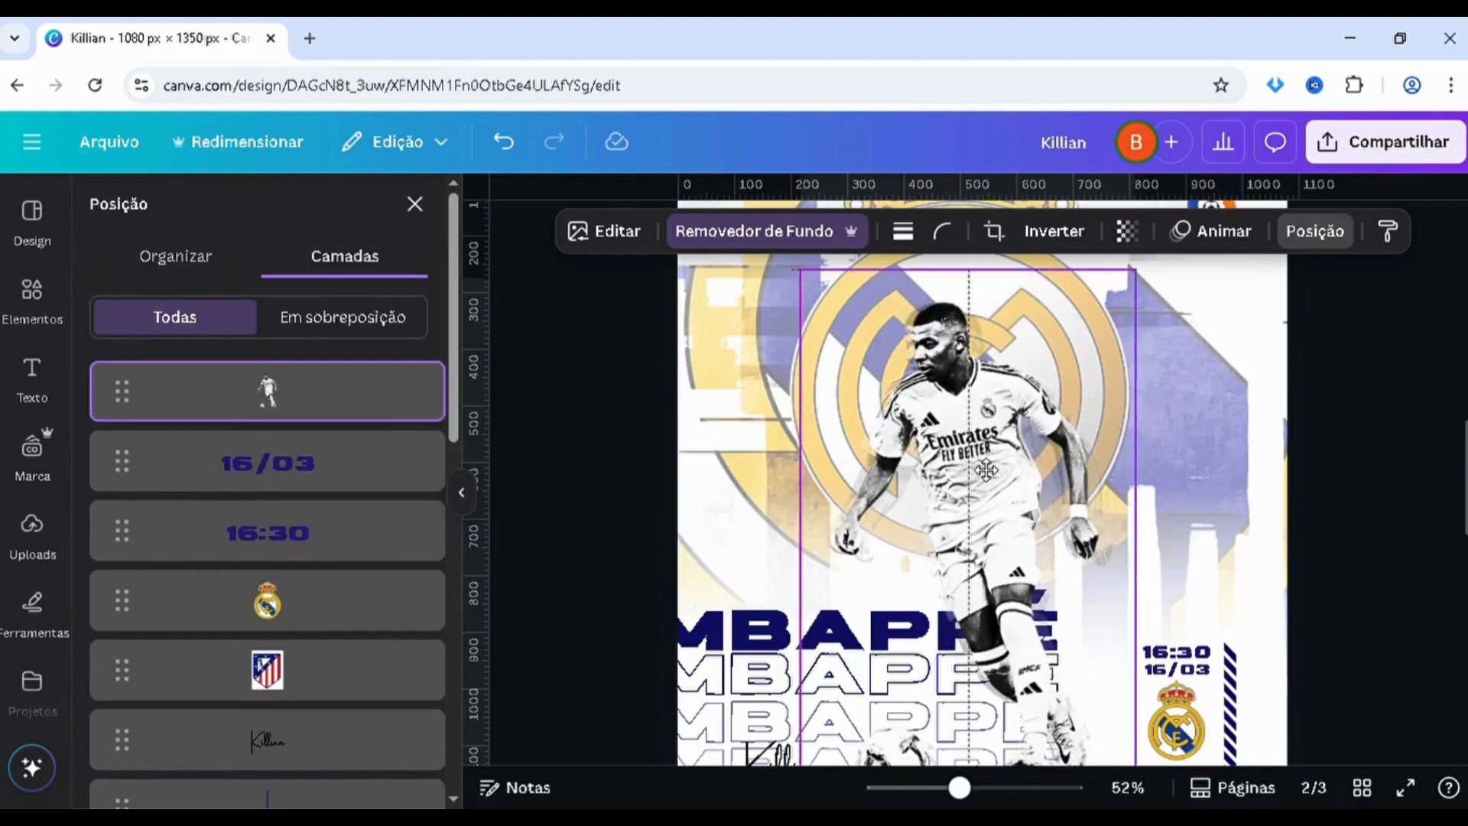
# Lower the brightness of the top player copy to -100
pyautogui.click(597, 232)
pyautogui.click(170, 265)
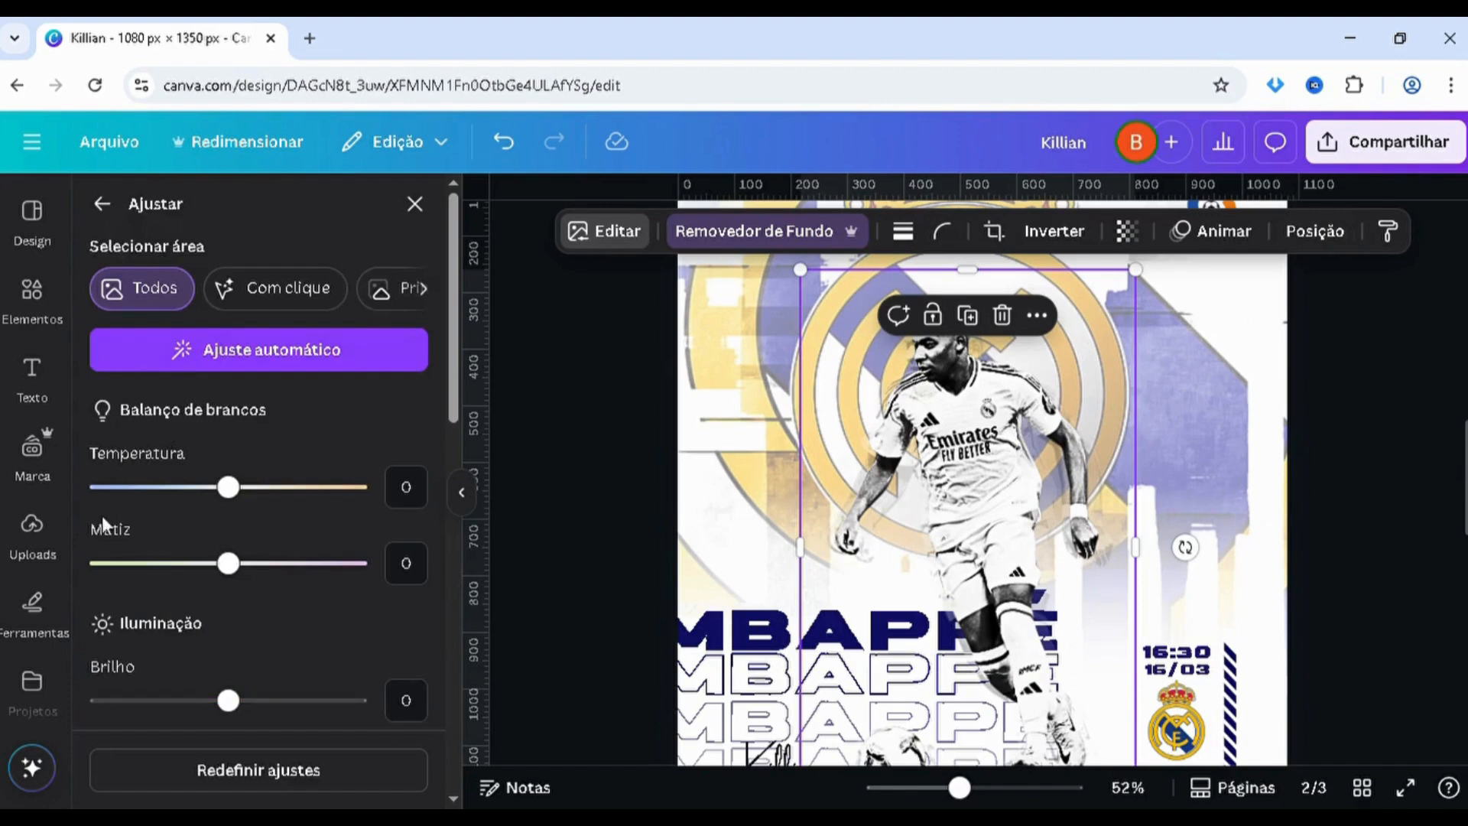
pyautogui.scroll(-2, 102, 515)
pyautogui.click(98, 591)
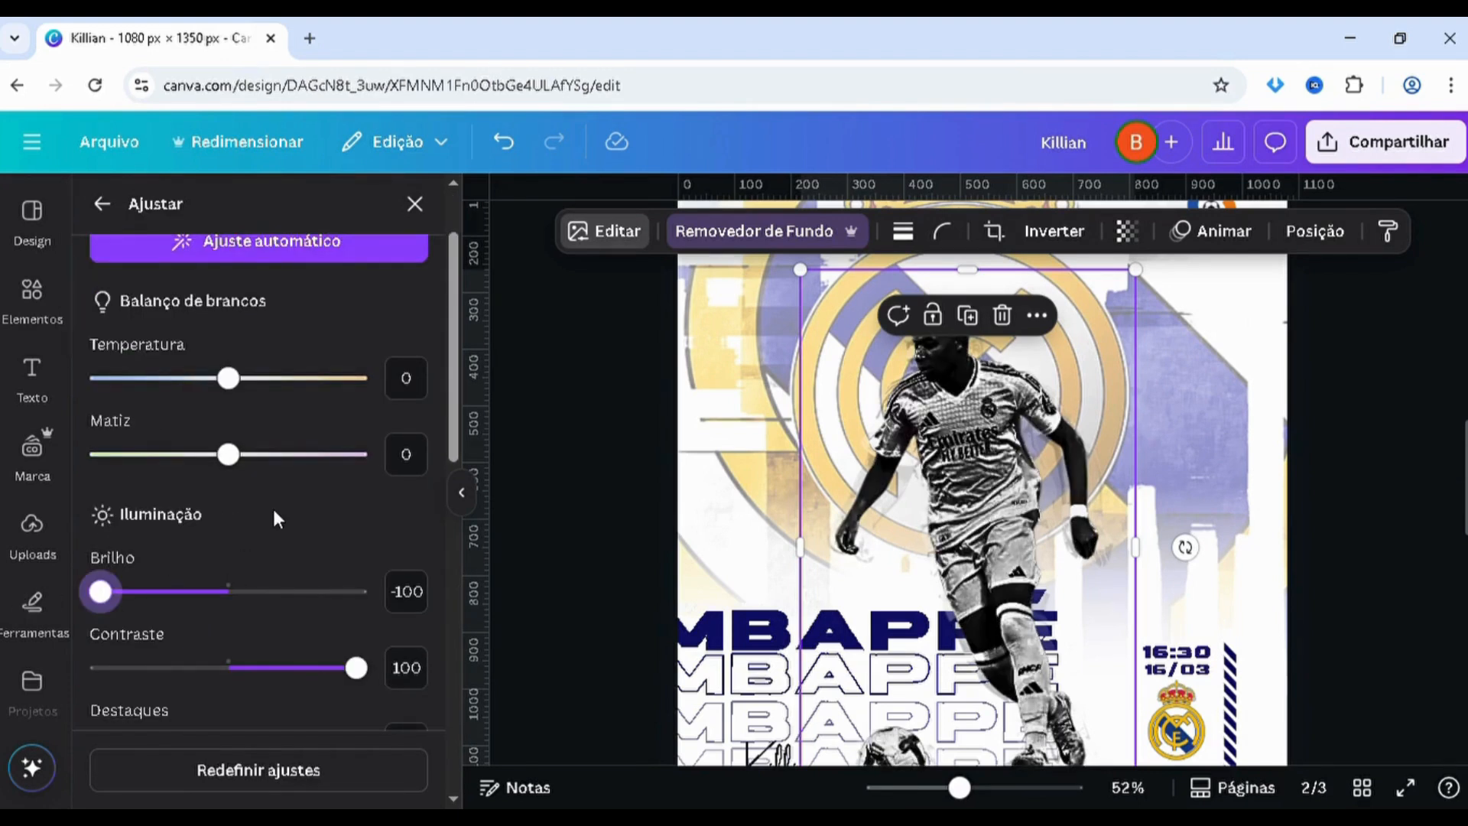
# Set the player copy's blacks to 100 and its whites to -100 to darken it into a near silhouette
pyautogui.scroll(-8, 274, 511)
pyautogui.scroll(-5, 273, 508)
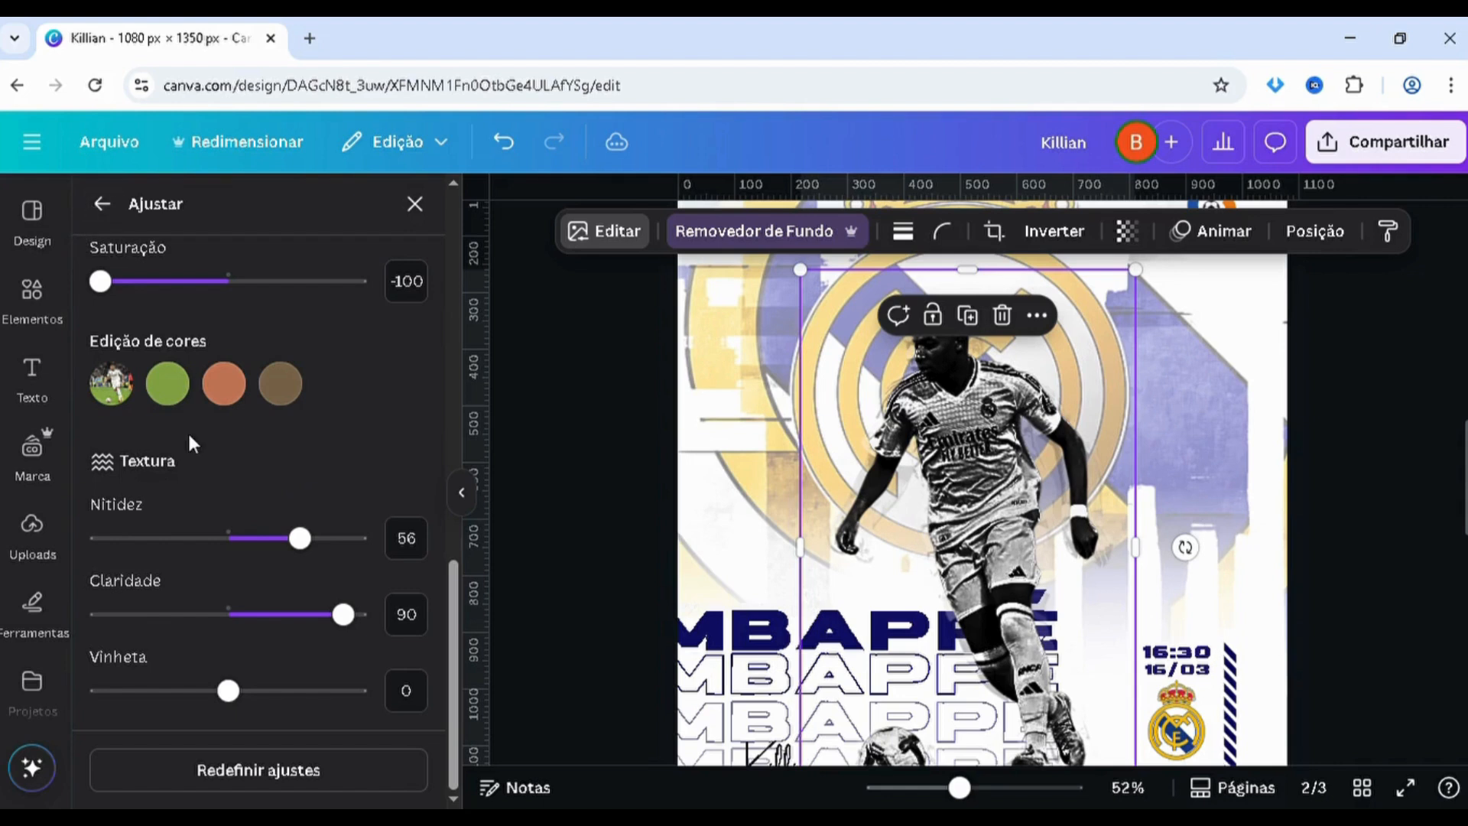
pyautogui.scroll(6, 222, 447)
pyautogui.moveTo(228, 503); pyautogui.dragTo(258, 503)
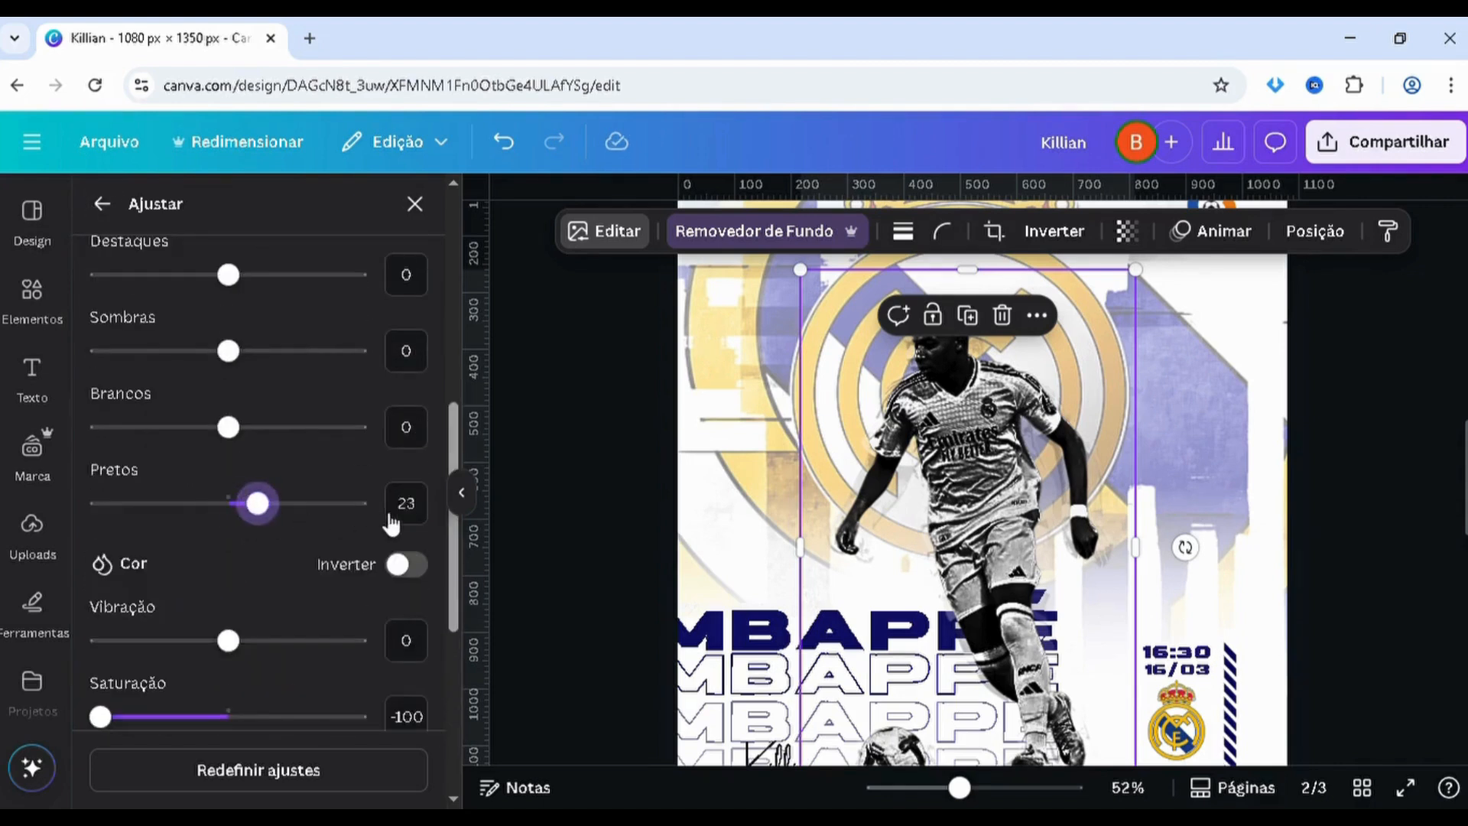
pyautogui.moveTo(391, 523); pyautogui.dragTo(26, 520)
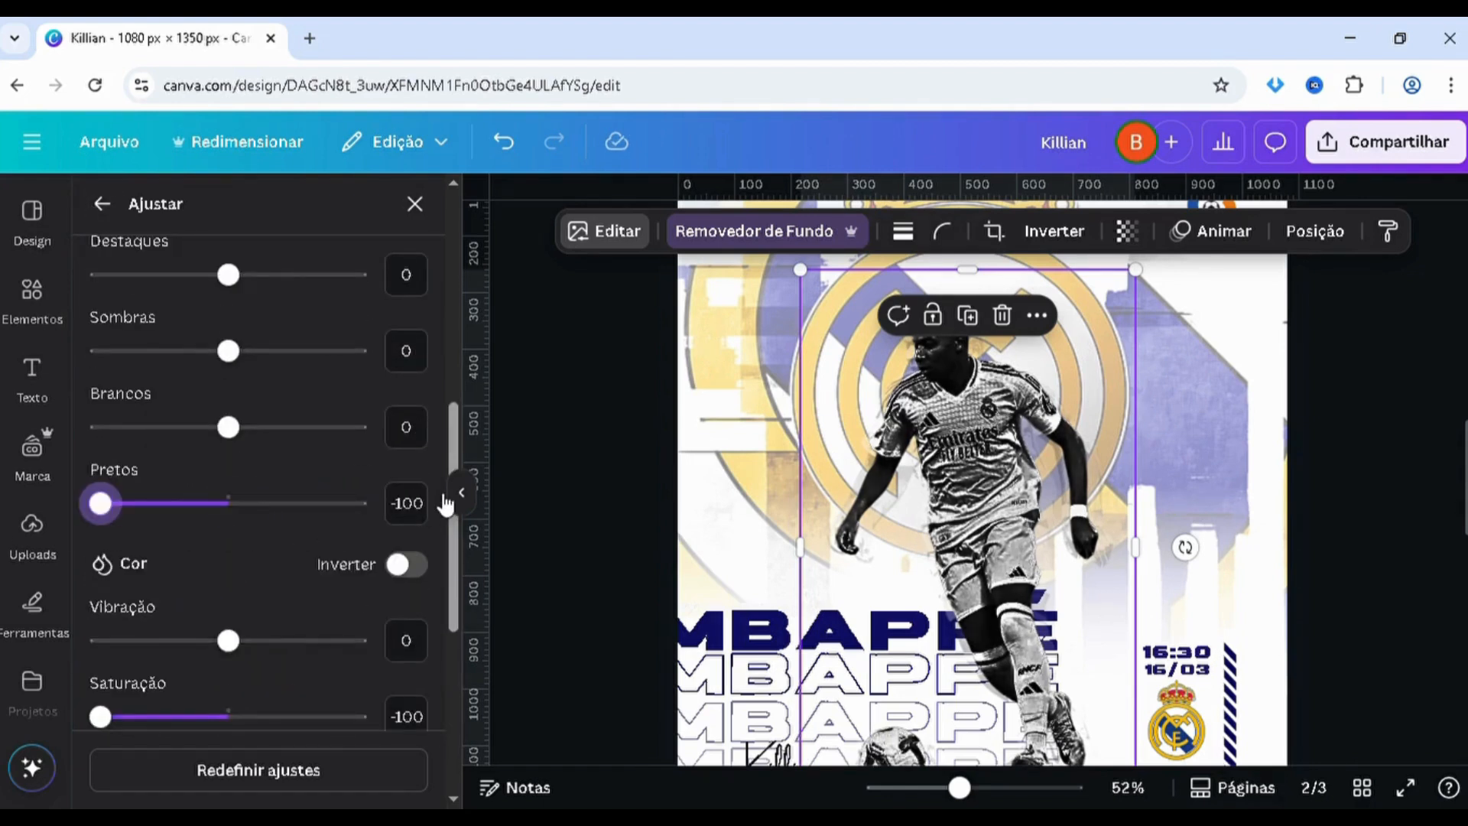
pyautogui.moveTo(444, 505); pyautogui.dragTo(449, 499)
pyautogui.moveTo(222, 440); pyautogui.dragTo(4, 449)
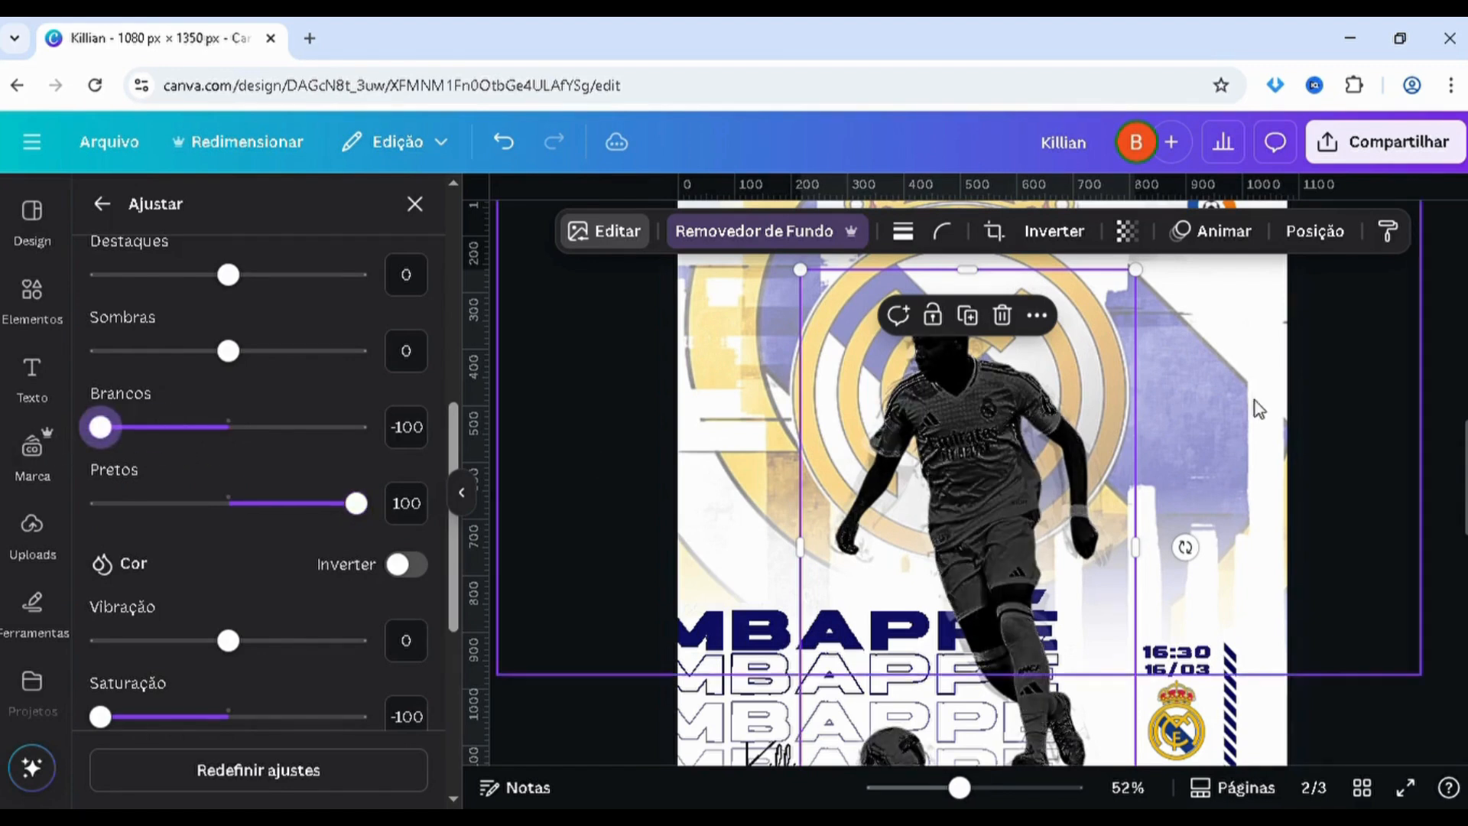
# Apply a strong blur effect to the whole image of the darkened player copy
pyautogui.click(1327, 434)
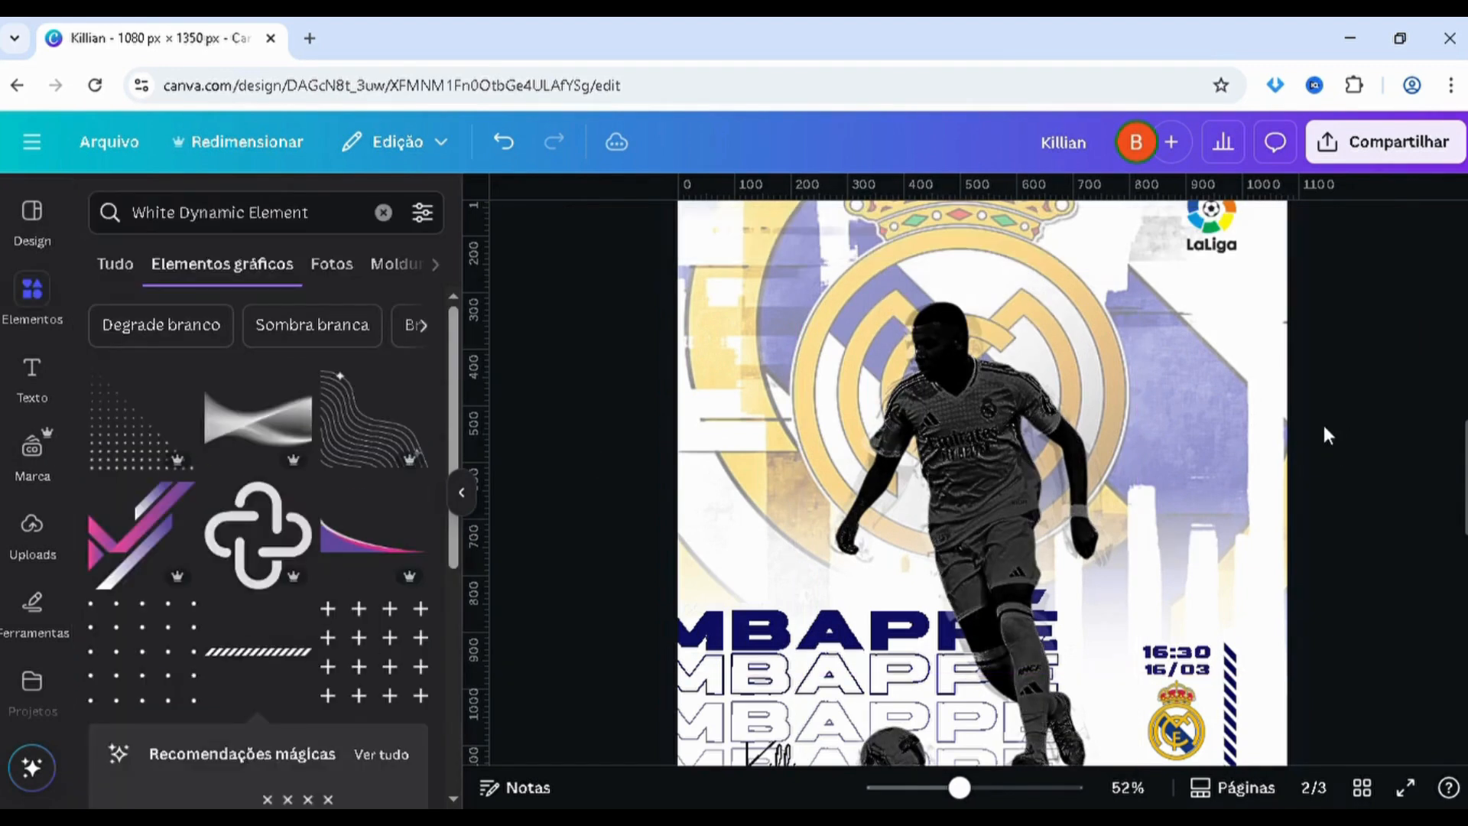
pyautogui.click(908, 457)
pyautogui.click(606, 231)
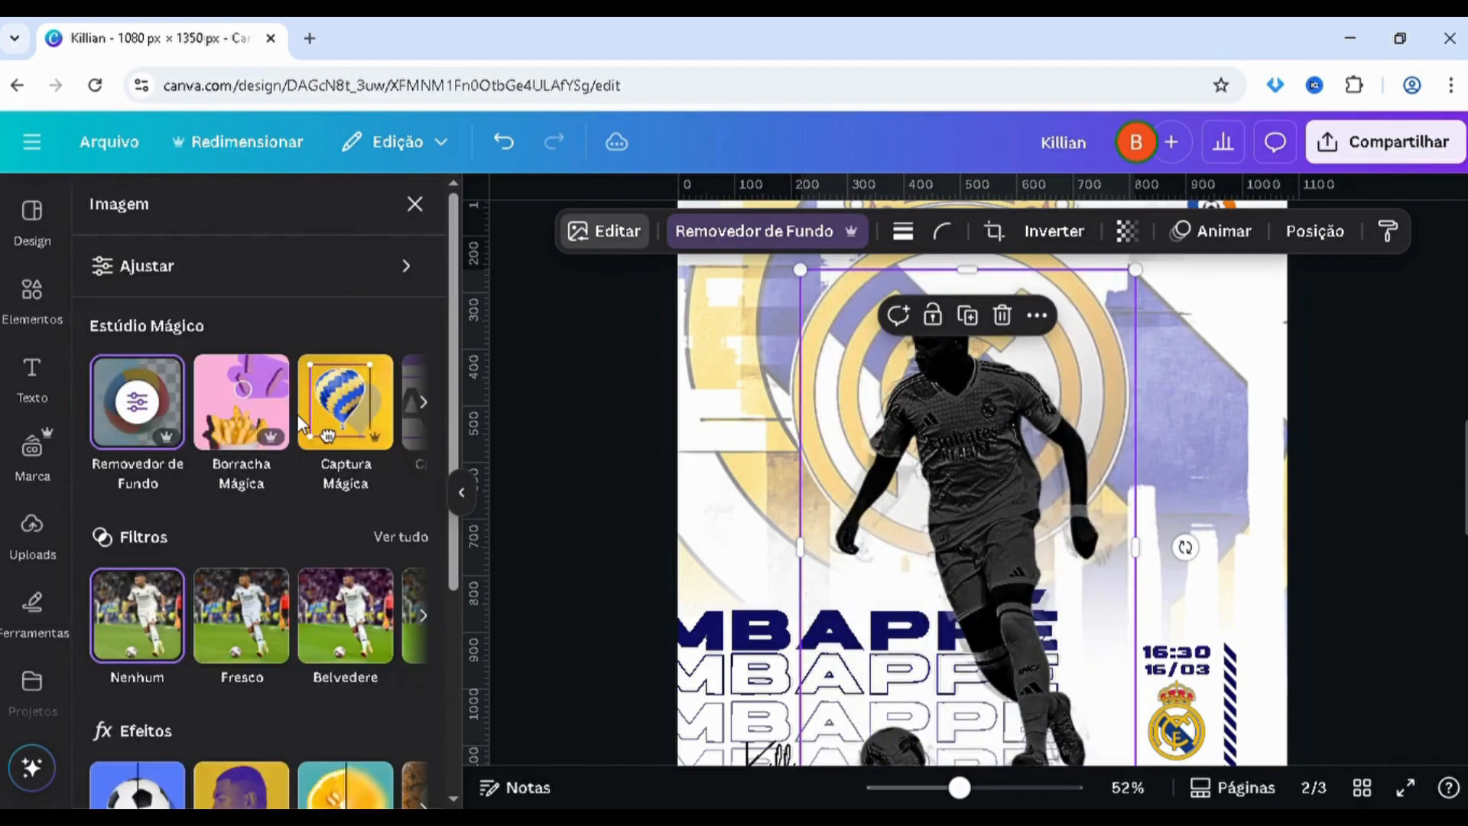
pyautogui.scroll(-4, 354, 526)
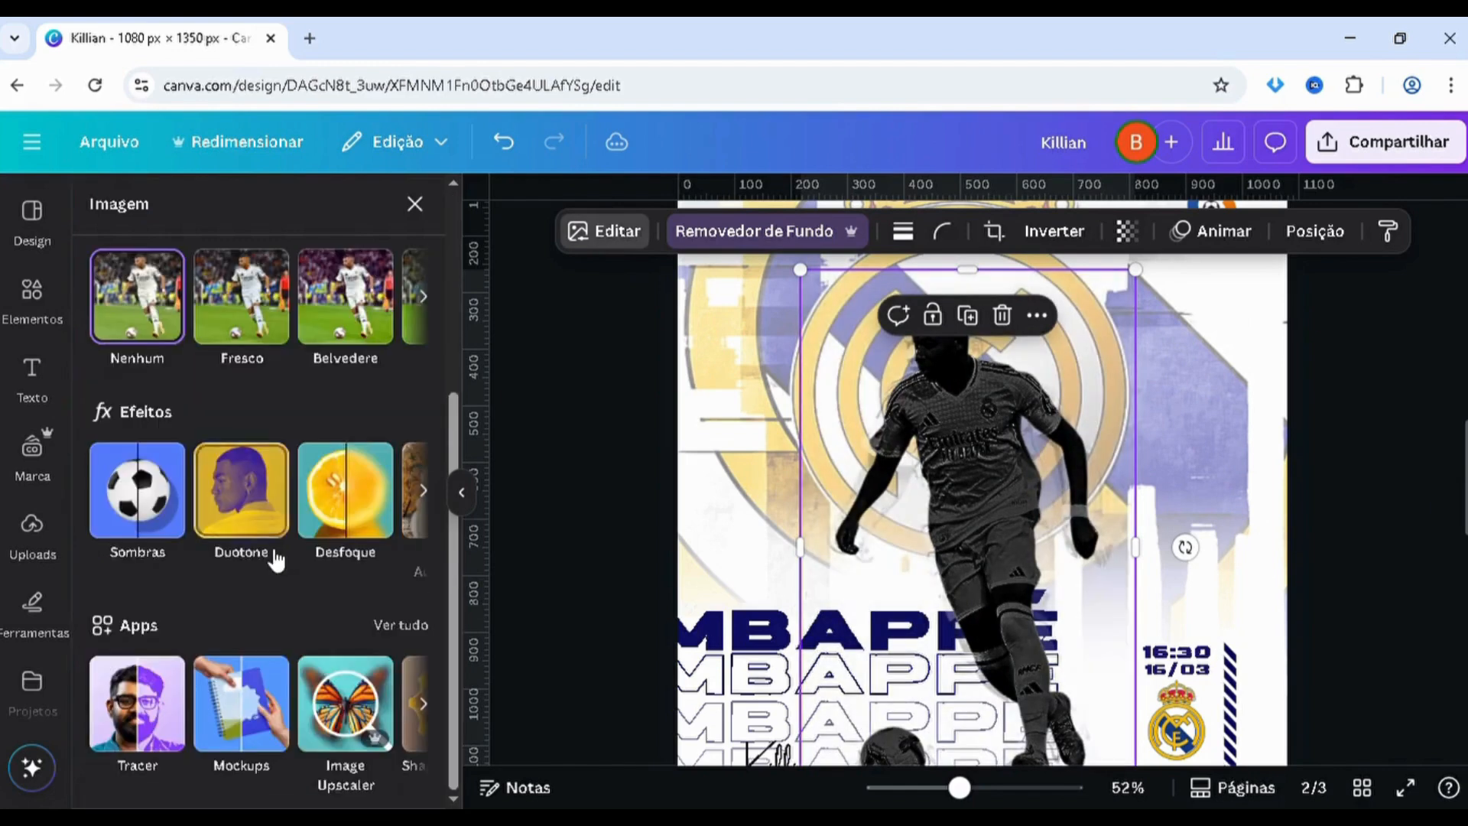
pyautogui.click(313, 522)
pyautogui.click(326, 282)
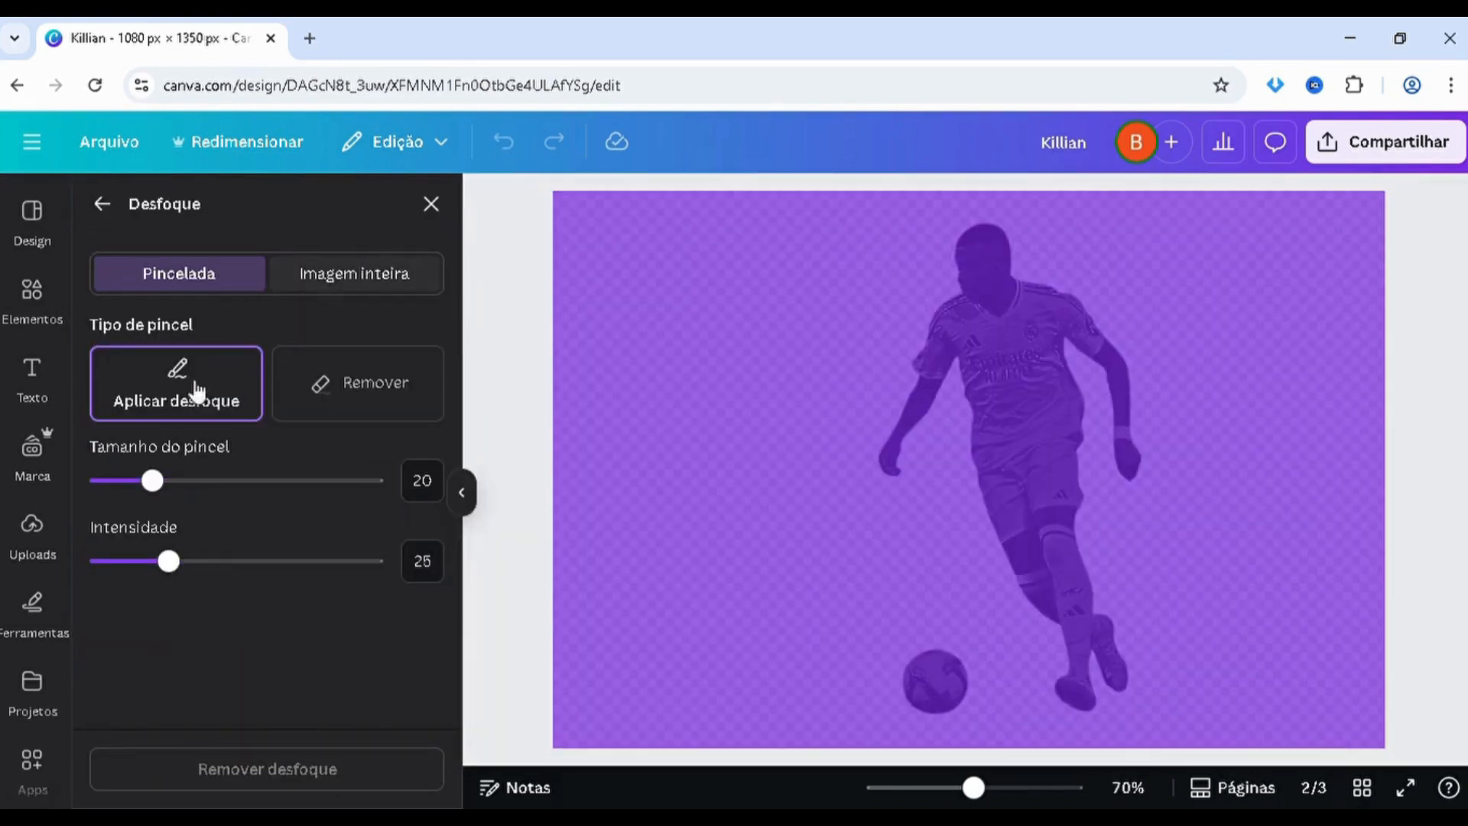
pyautogui.click(164, 372)
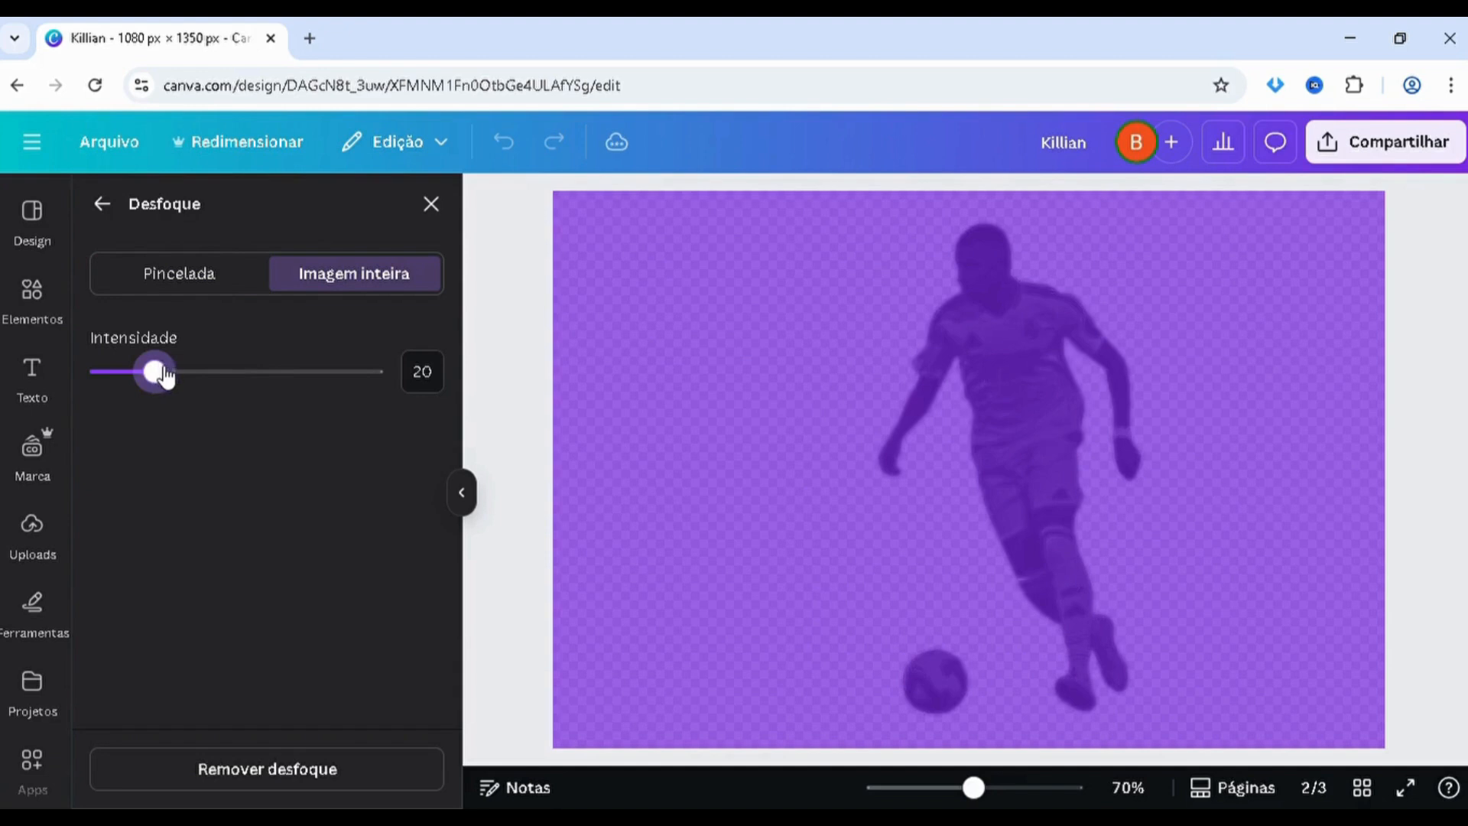
pyautogui.click(231, 375)
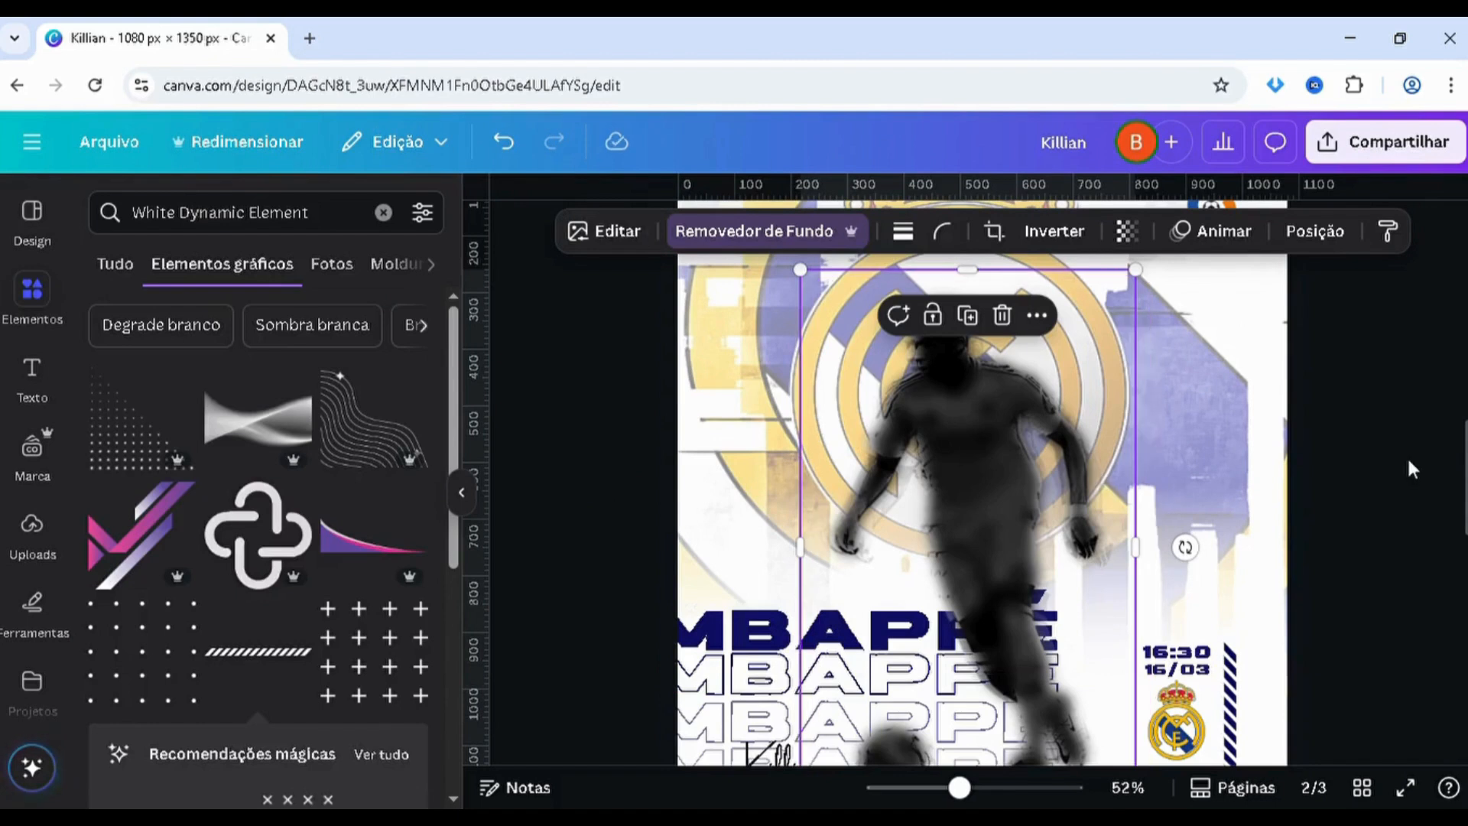
# Move the blurred dark copy down the layer order, behind the original player and both faded copies
pyautogui.click(1399, 436)
pyautogui.click(985, 426)
pyautogui.hotkey('alt', '1')
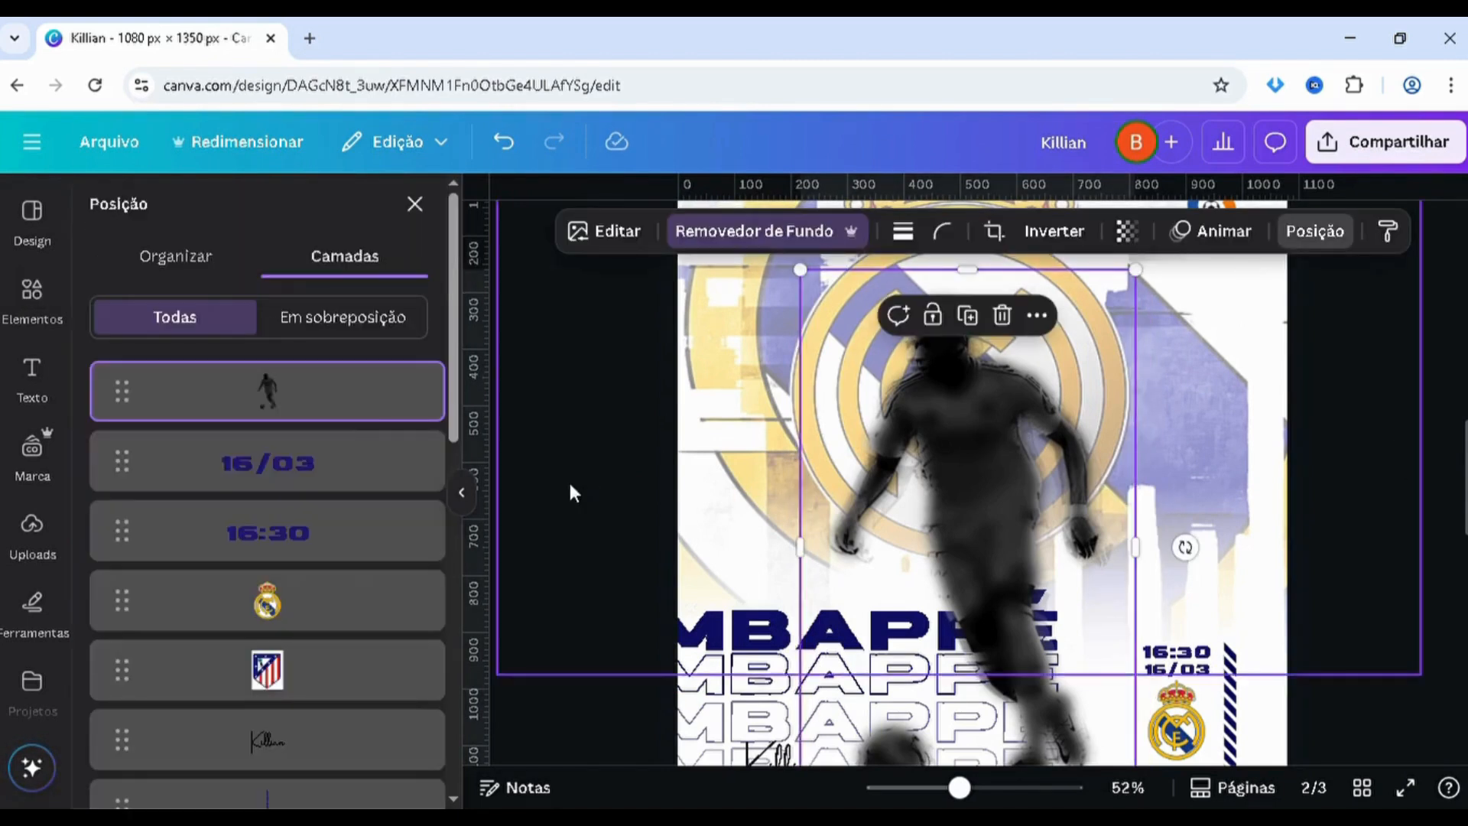
pyautogui.moveTo(325, 405); pyautogui.dragTo(268, 677)
pyautogui.scroll(-2, 826, 561)
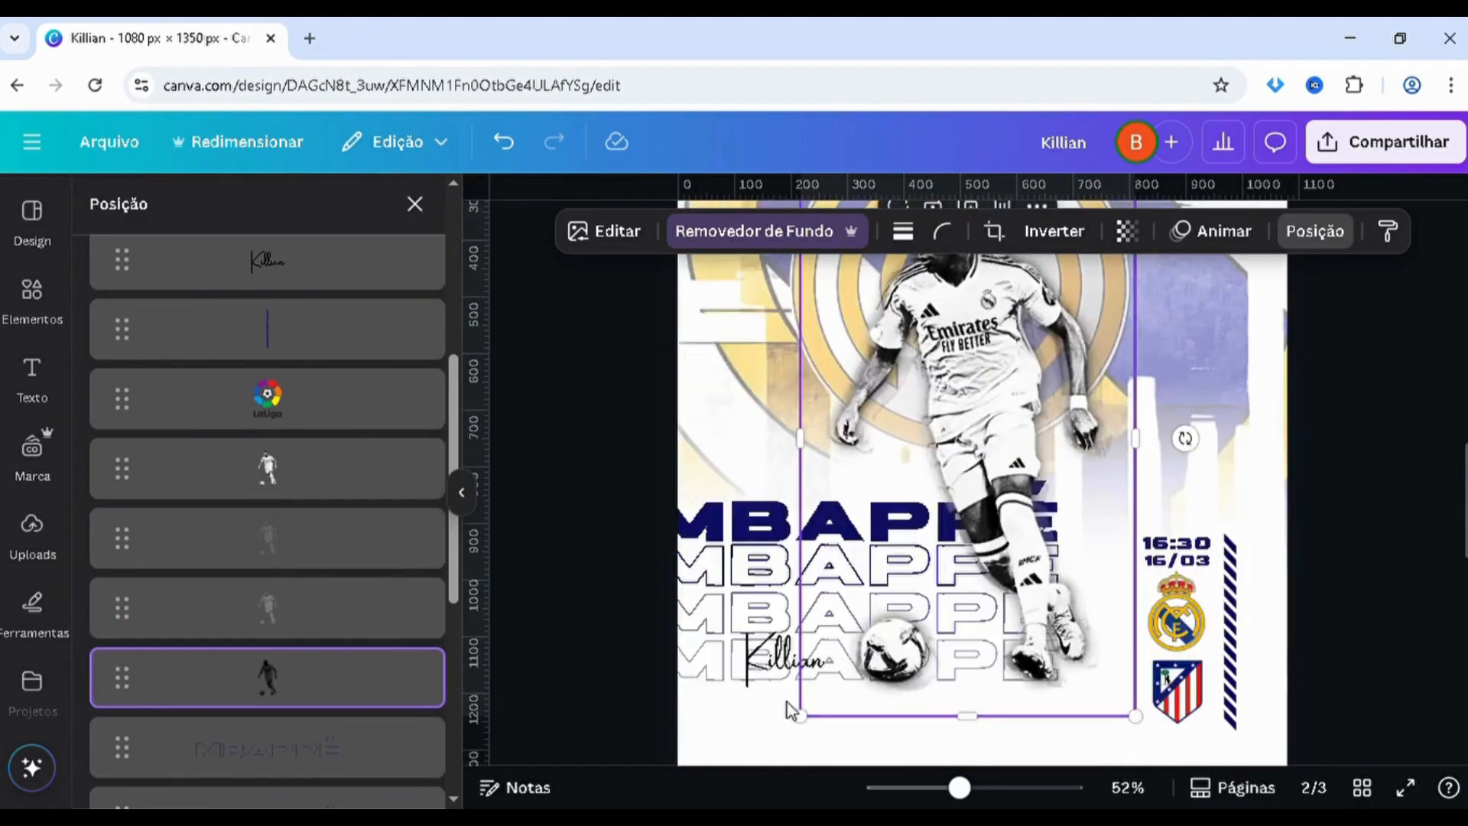
# Enlarge the blurred shadow copy slightly and nudge it a little right and down behind the player
pyautogui.moveTo(810, 742); pyautogui.dragTo(802, 756)
pyautogui.hotkey('ctrl', 'z')
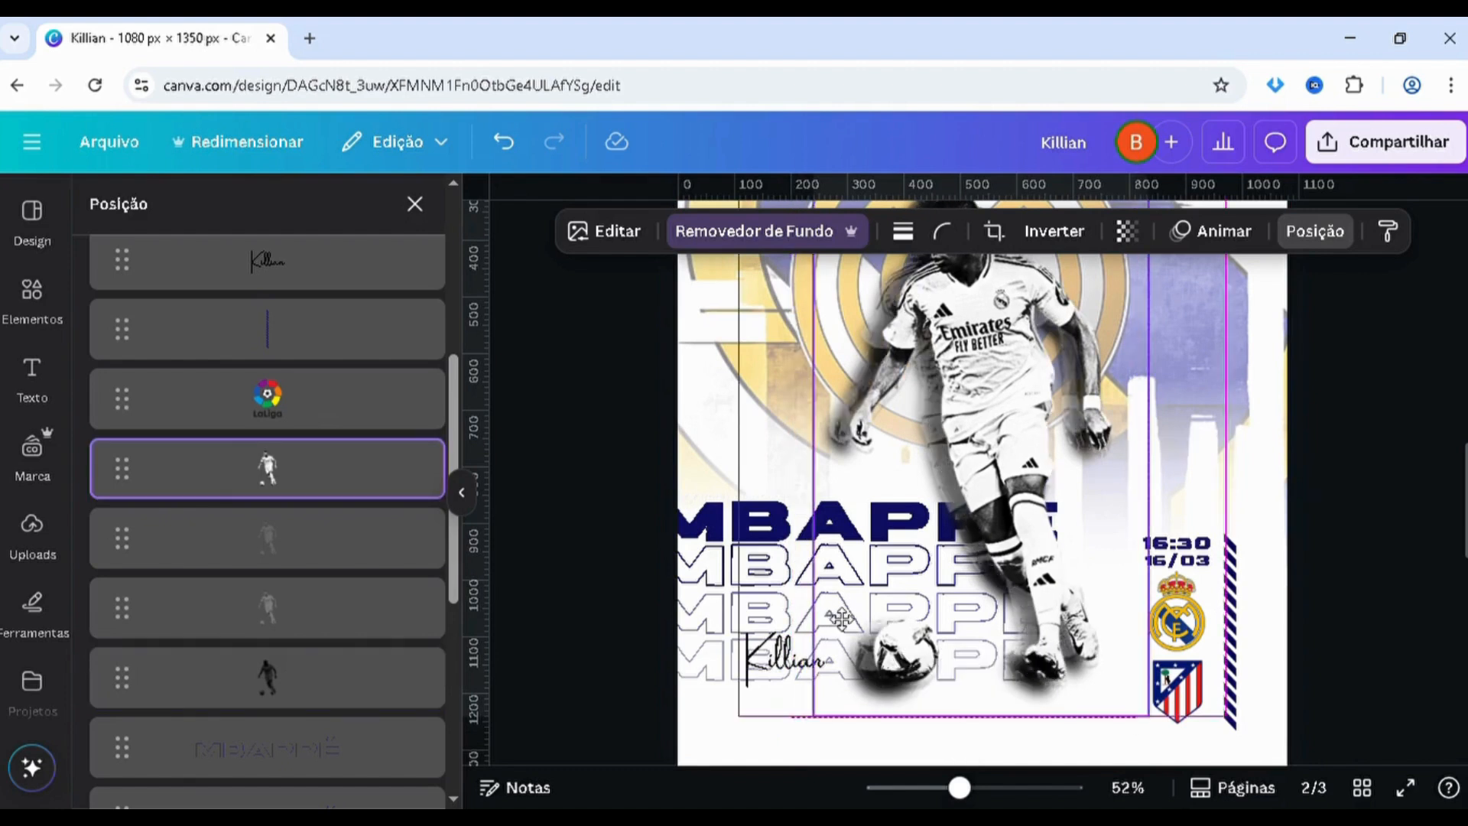
pyautogui.click(382, 681)
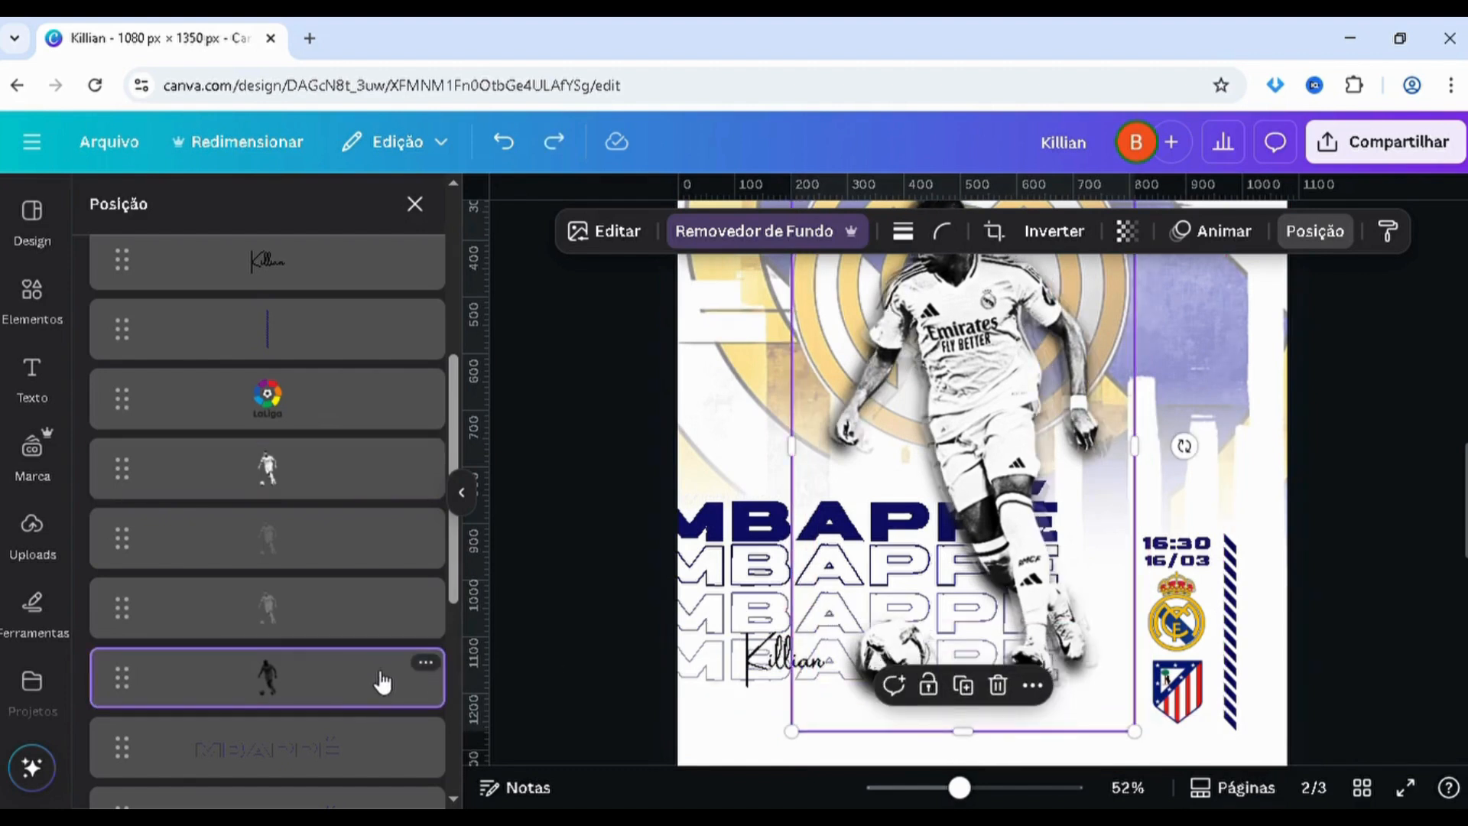
pyautogui.press('Right')
pyautogui.press('Right')
pyautogui.press('Right')
pyautogui.press('Right')
pyautogui.press('Right')
pyautogui.press('Right')
pyautogui.press('Right')
pyautogui.press('Right')
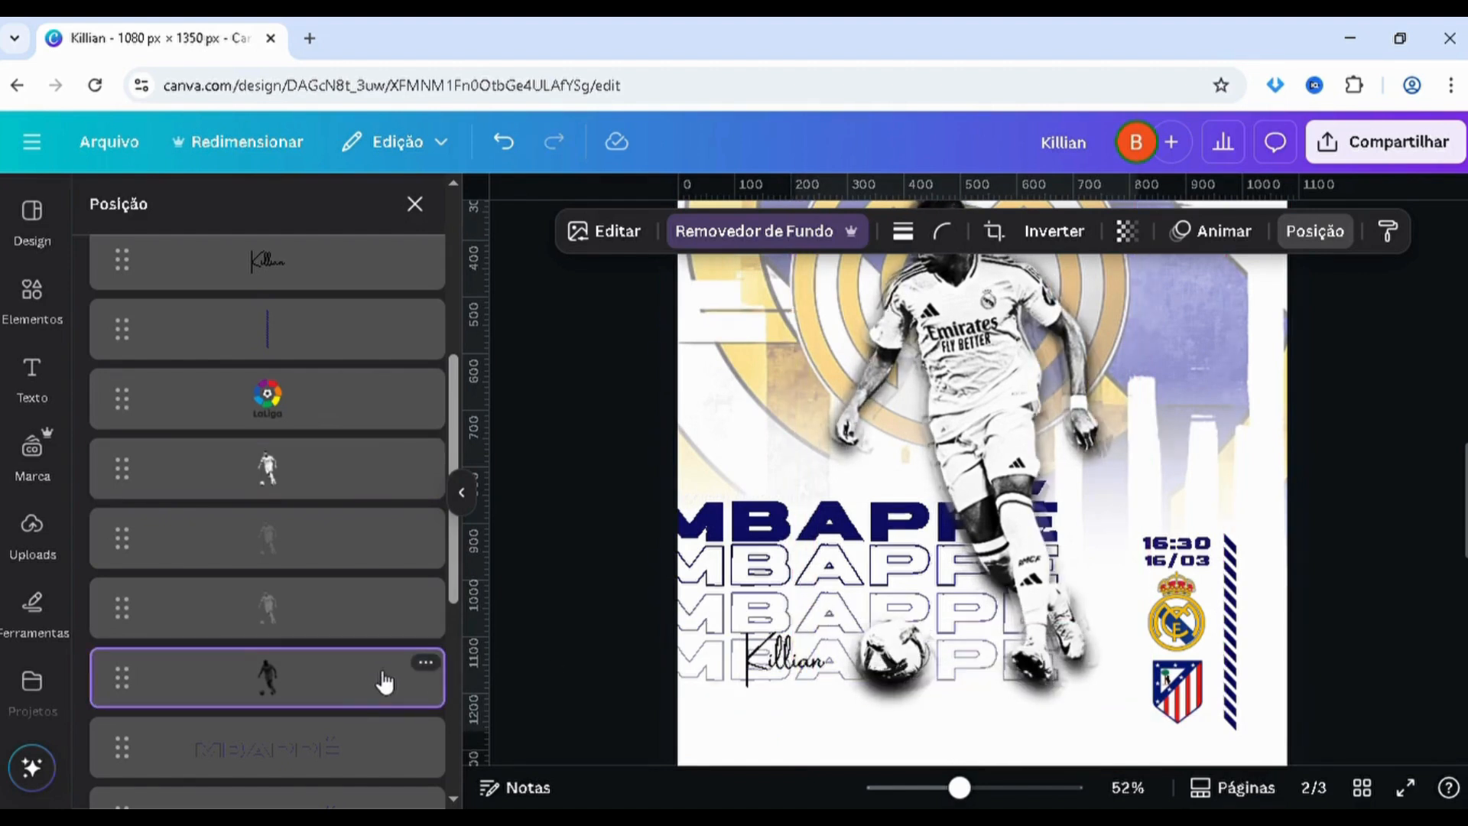
pyautogui.press('Down')
pyautogui.press('Down')
pyautogui.press('Down')
pyautogui.press('Down')
pyautogui.press('Down')
pyautogui.press('Right')
pyautogui.press('Right')
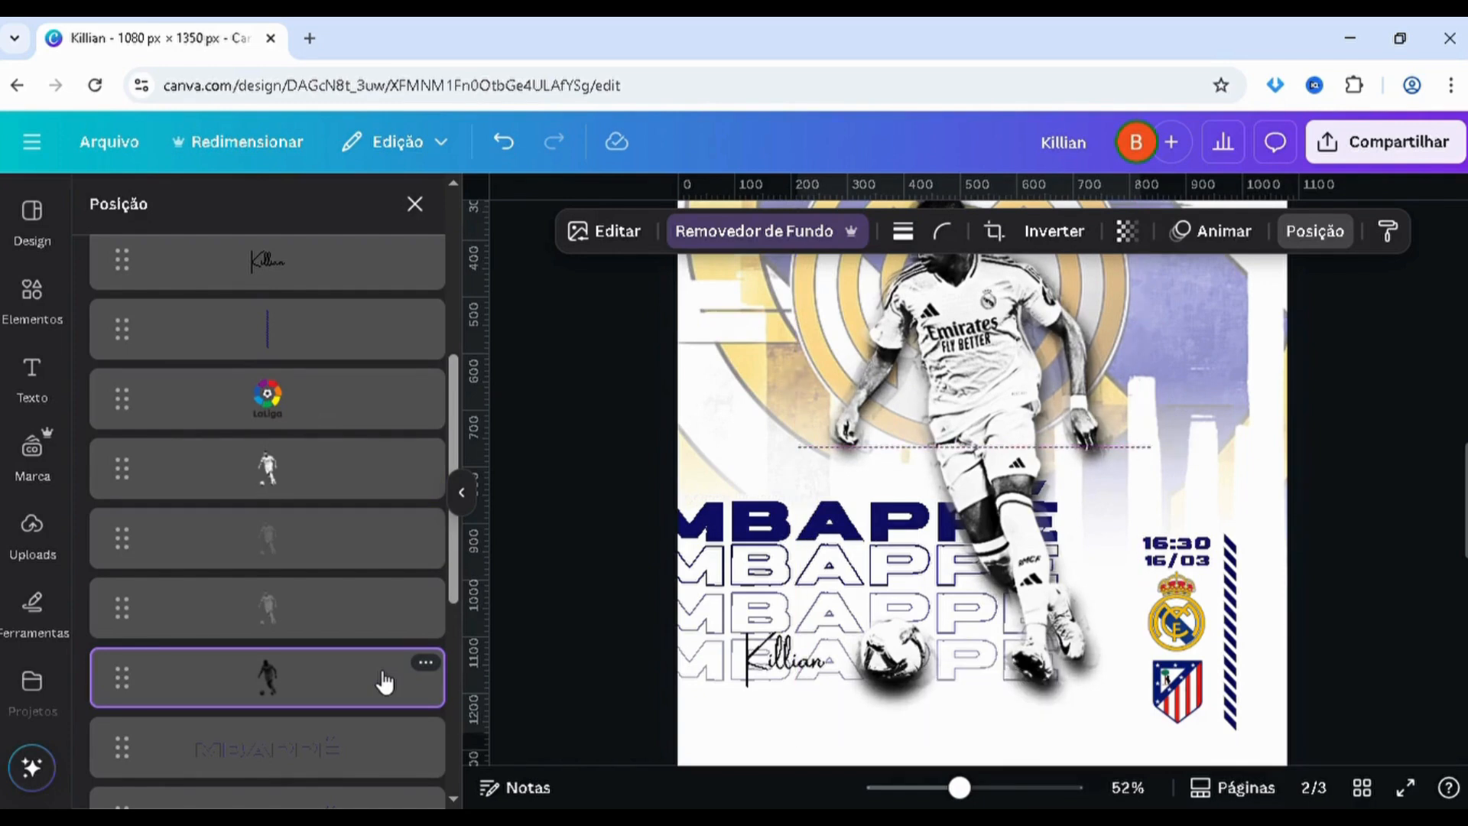
# Compare the shadow with the one on page 1 and set the blurred copy's transparency to 72
pyautogui.scroll(10, 1380, 565)
pyautogui.scroll(-5, 1380, 565)
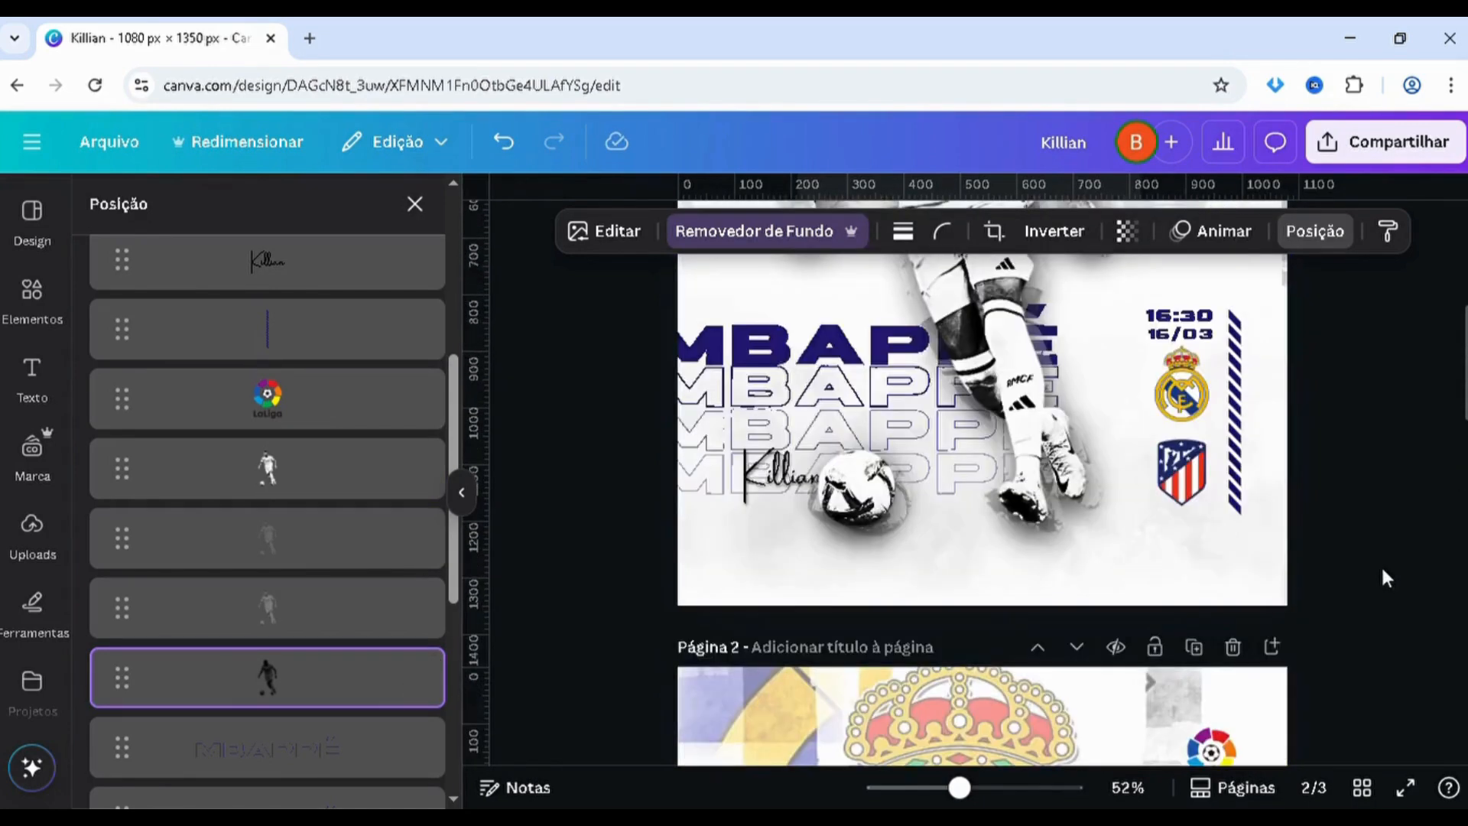
pyautogui.scroll(5, 1381, 564)
pyautogui.scroll(-5, 970, 528)
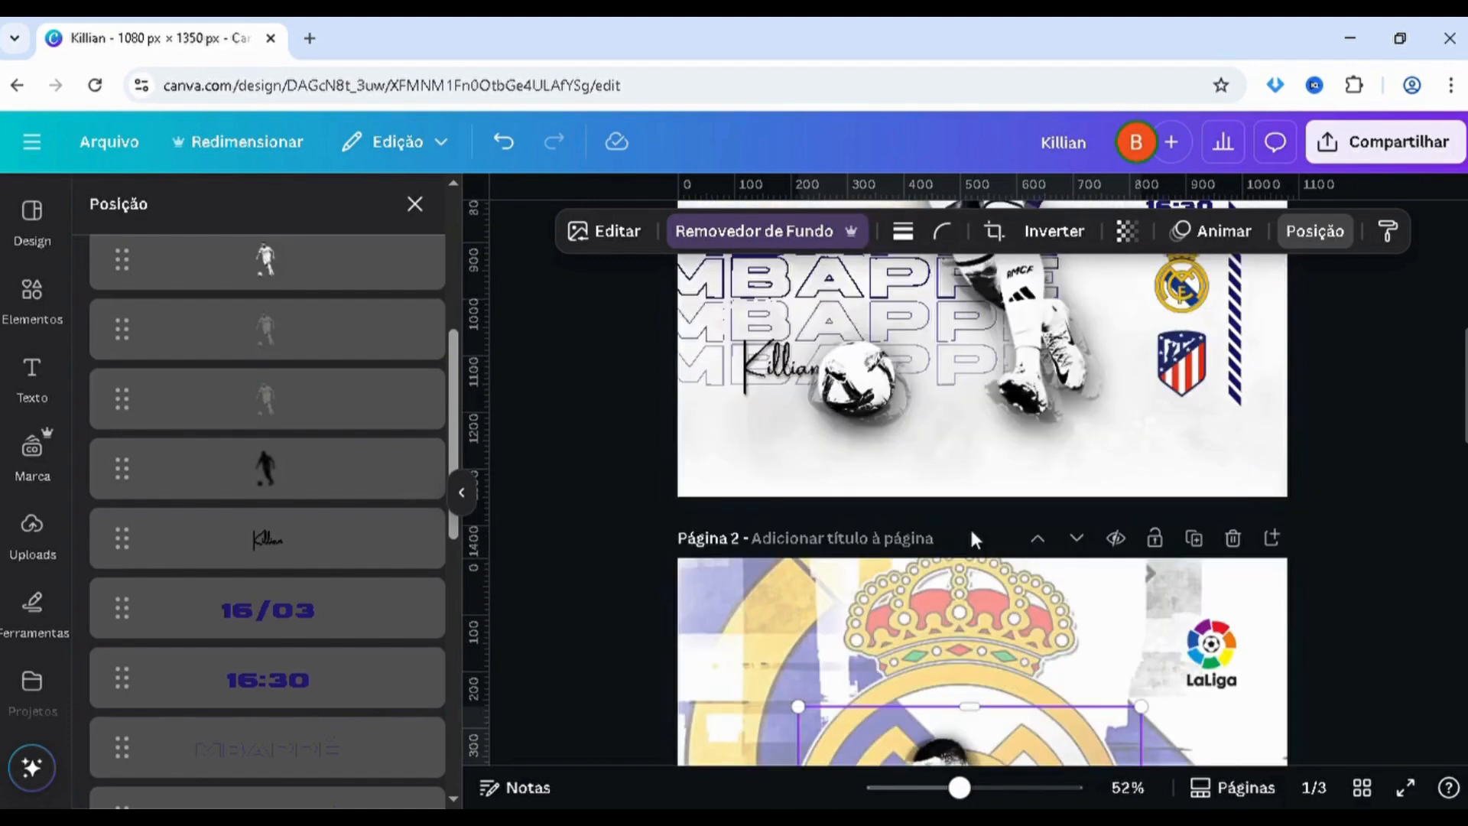
pyautogui.scroll(-5, 971, 531)
pyautogui.scroll(4, 971, 531)
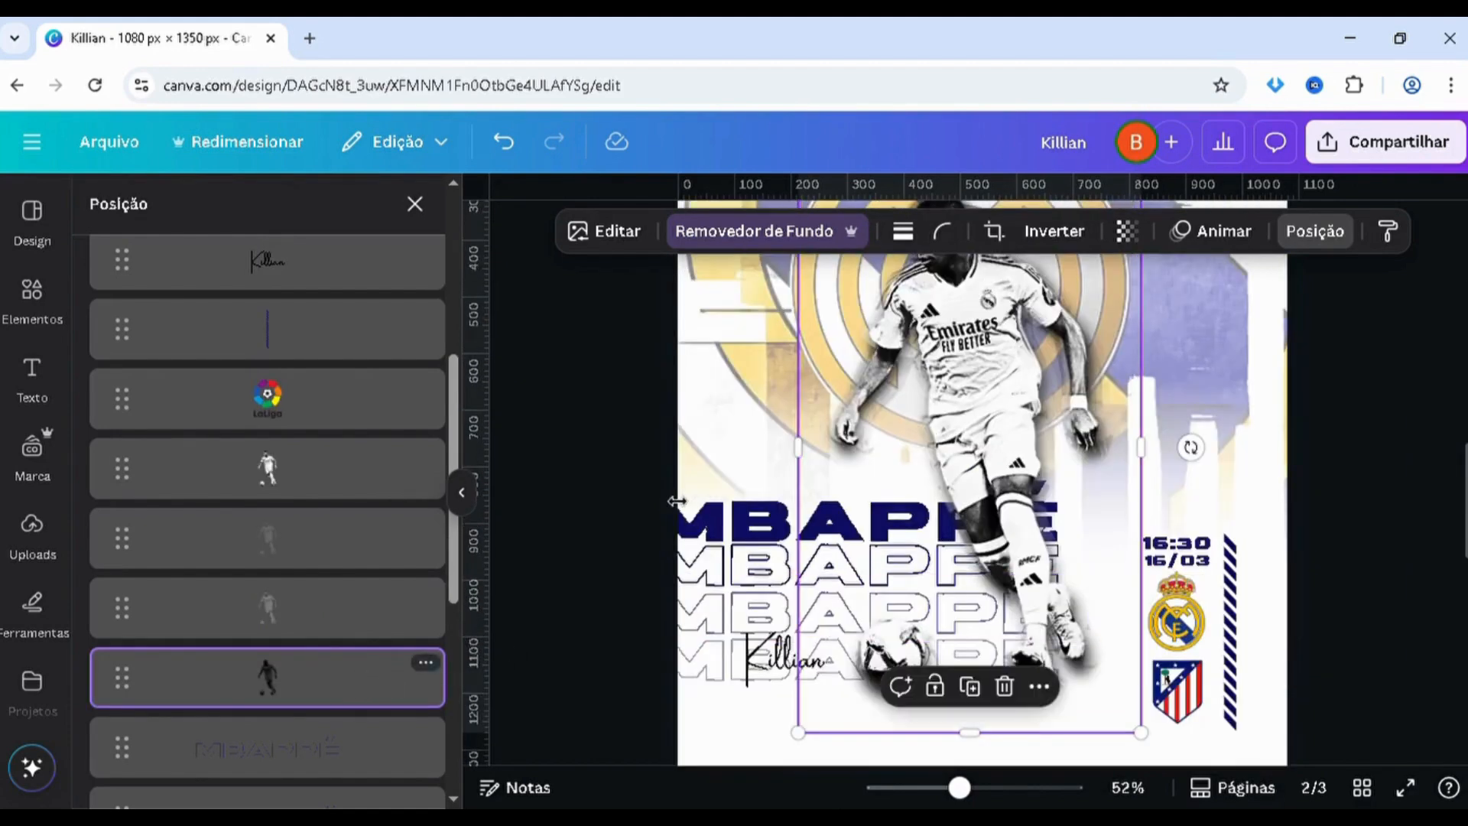
pyautogui.click(1126, 236)
pyautogui.moveTo(1058, 321); pyautogui.dragTo(1142, 341)
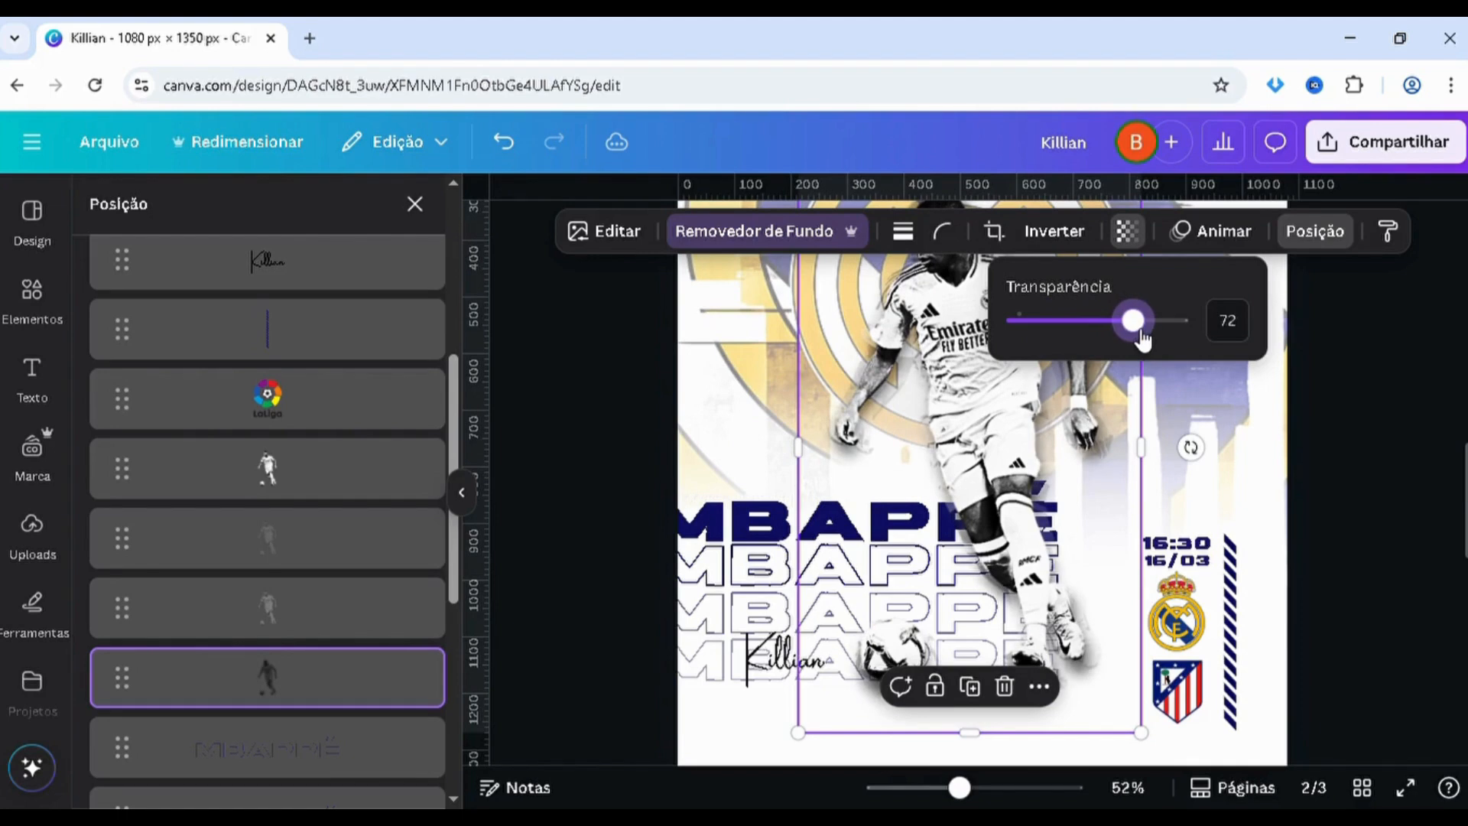
pyautogui.click(1412, 528)
pyautogui.click(1412, 528)
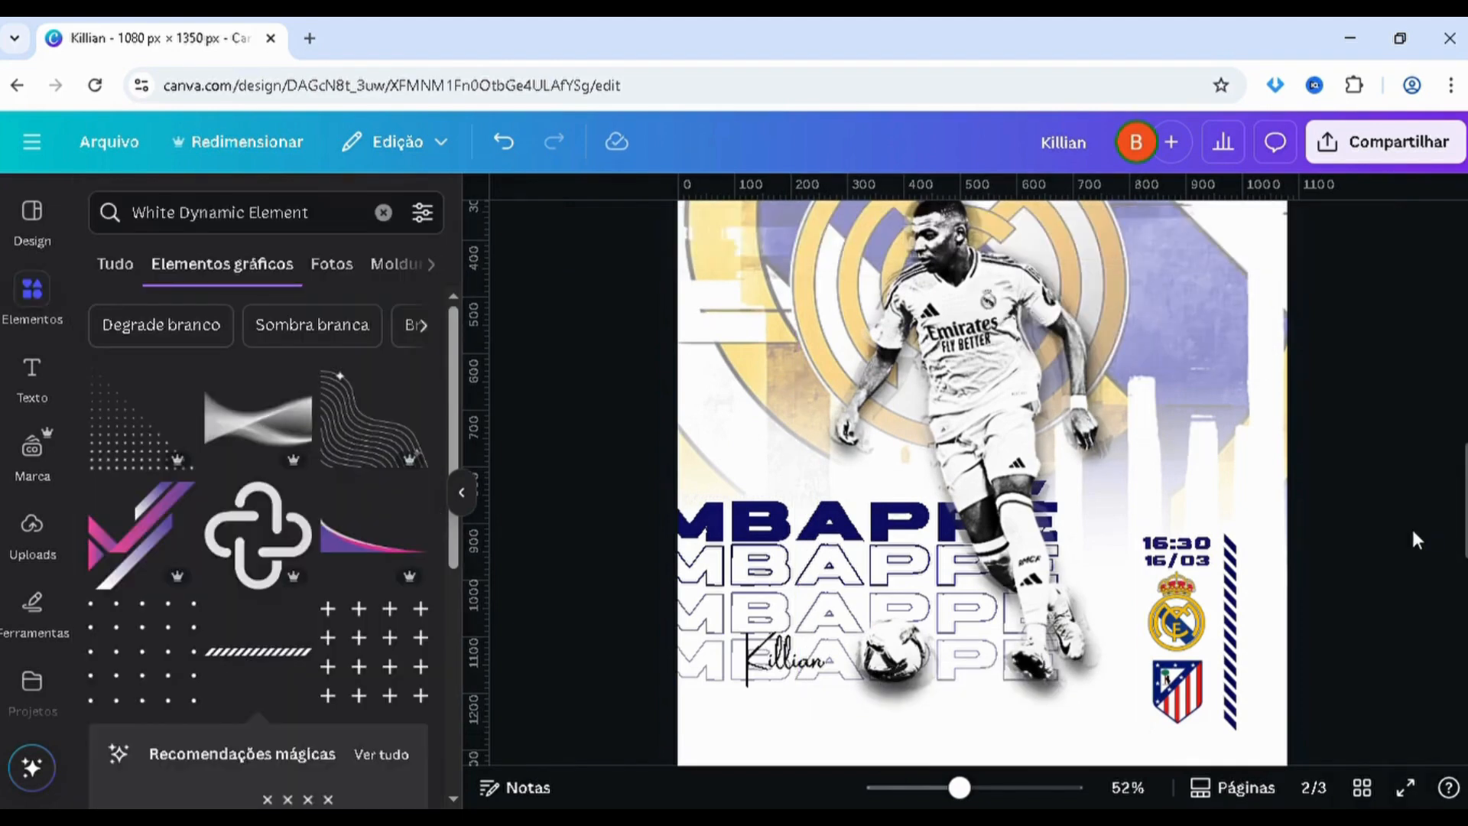
pyautogui.scroll(-4, 1408, 526)
pyautogui.scroll(1, 1414, 528)
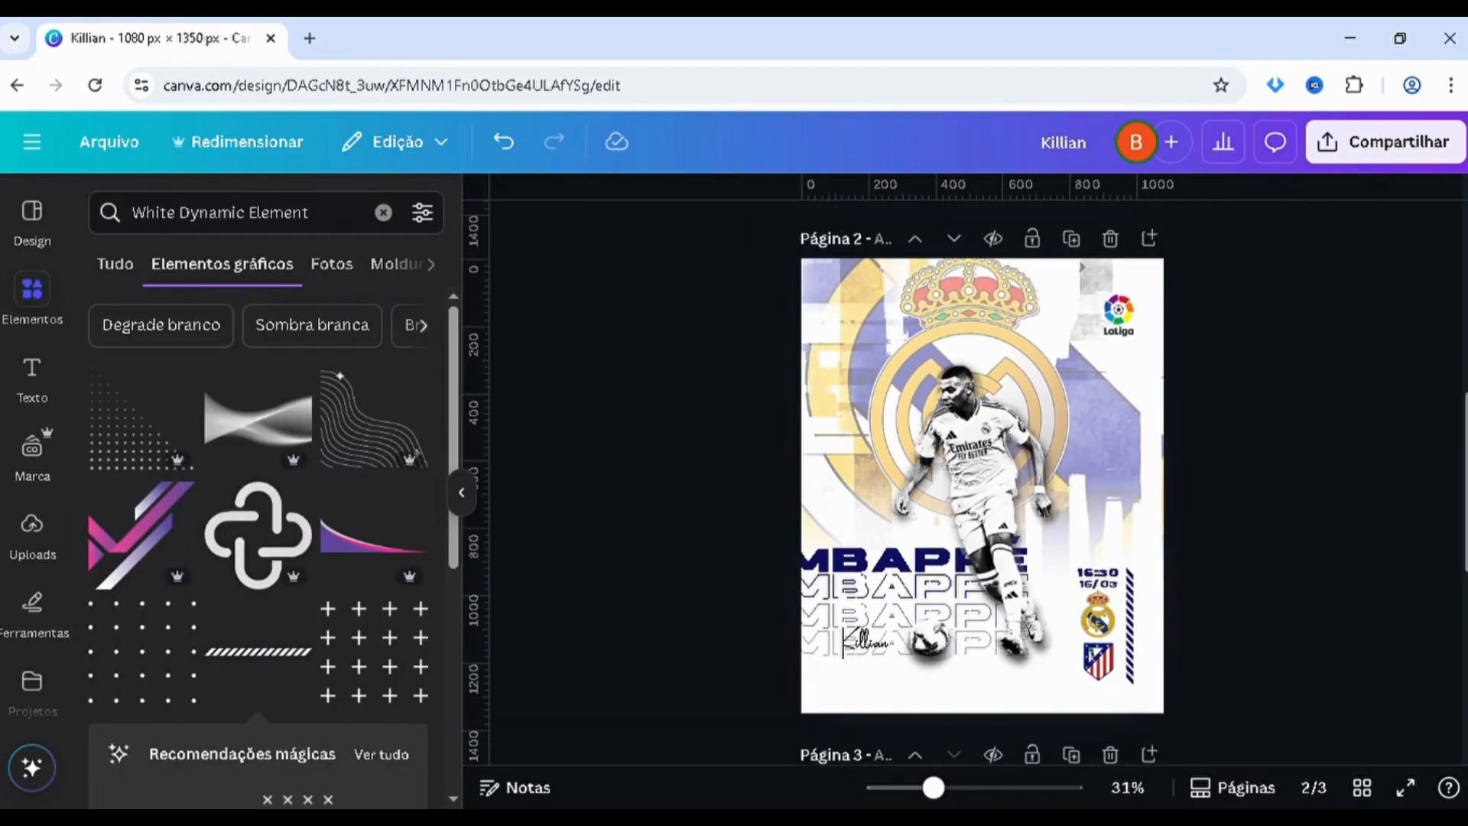
pyautogui.scroll(2, 1361, 504)
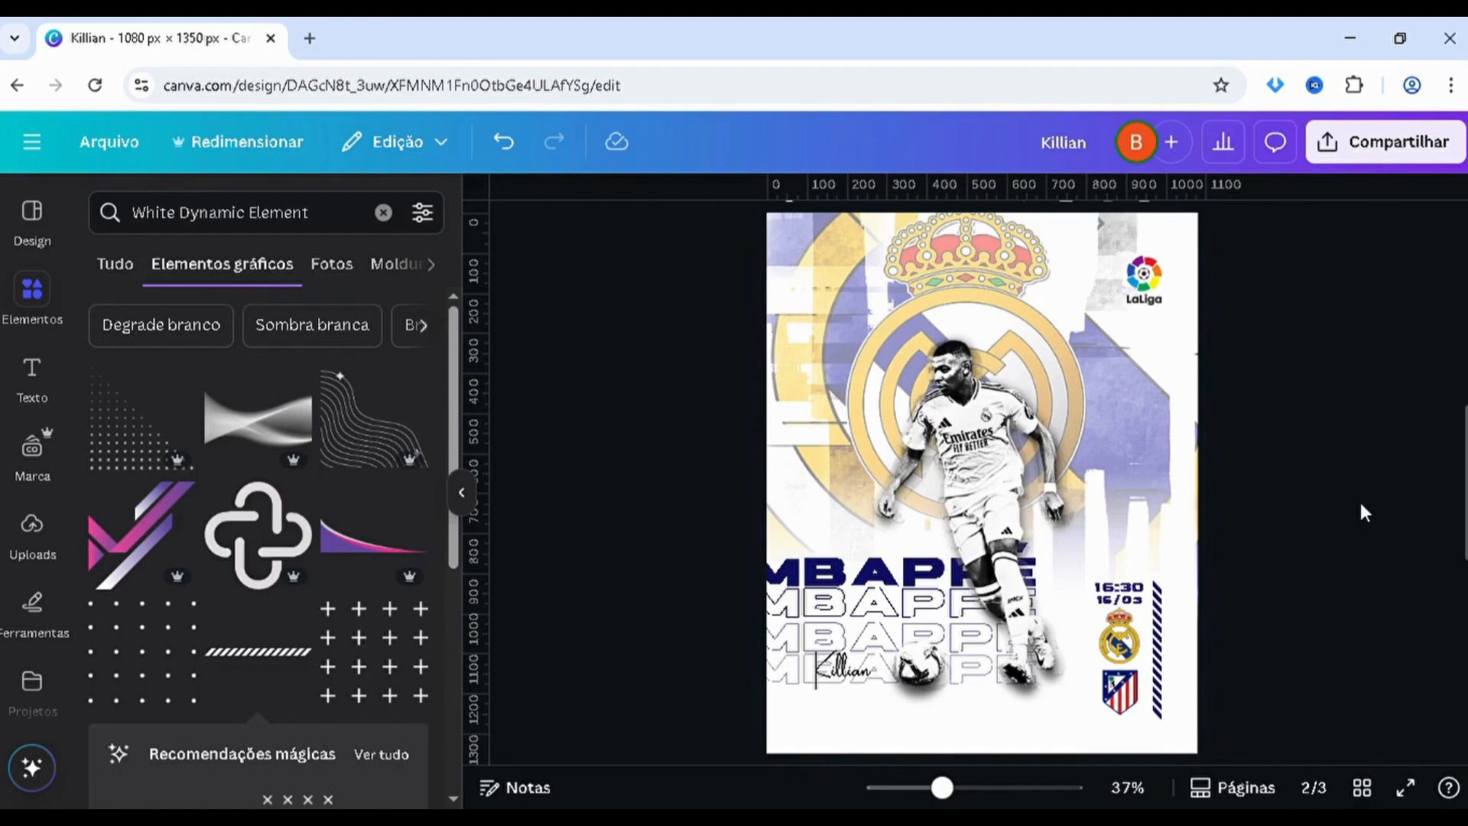